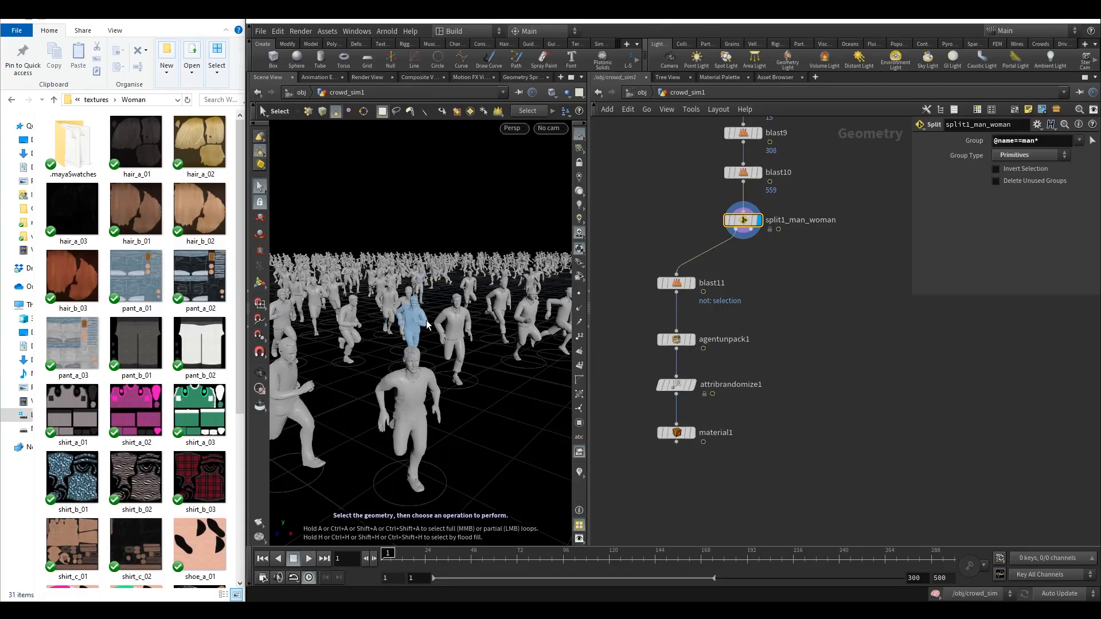
Add a Delete node wired to the split node's second output and make it the displayed node.
left_click_drag(451, 243, 468, 301, "alt")
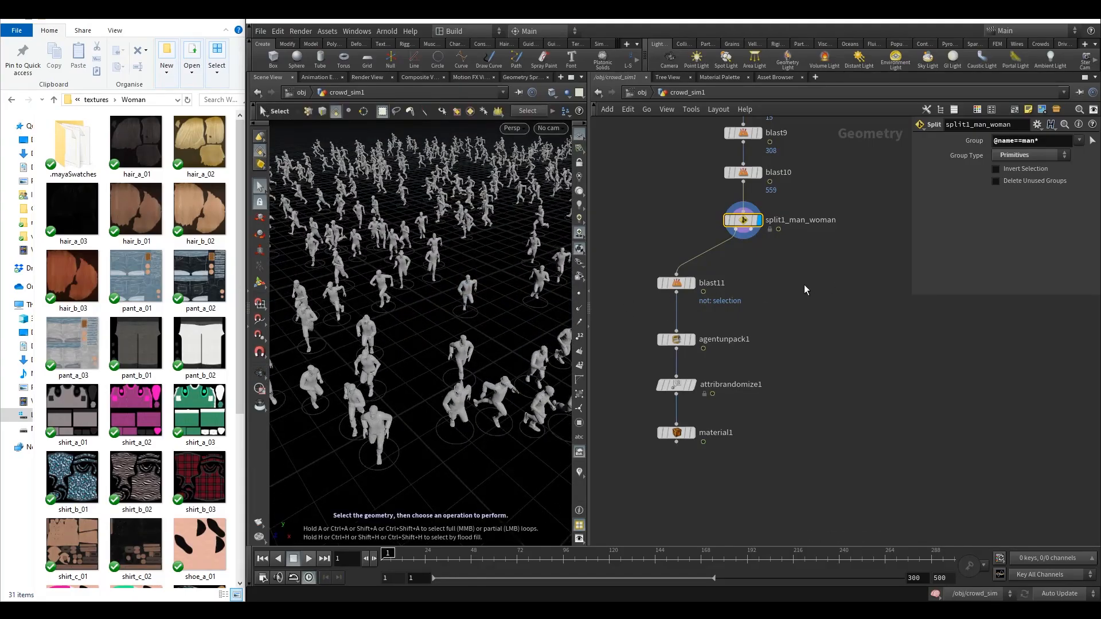
key("Tab")
type("de")
left_click(919, 105)
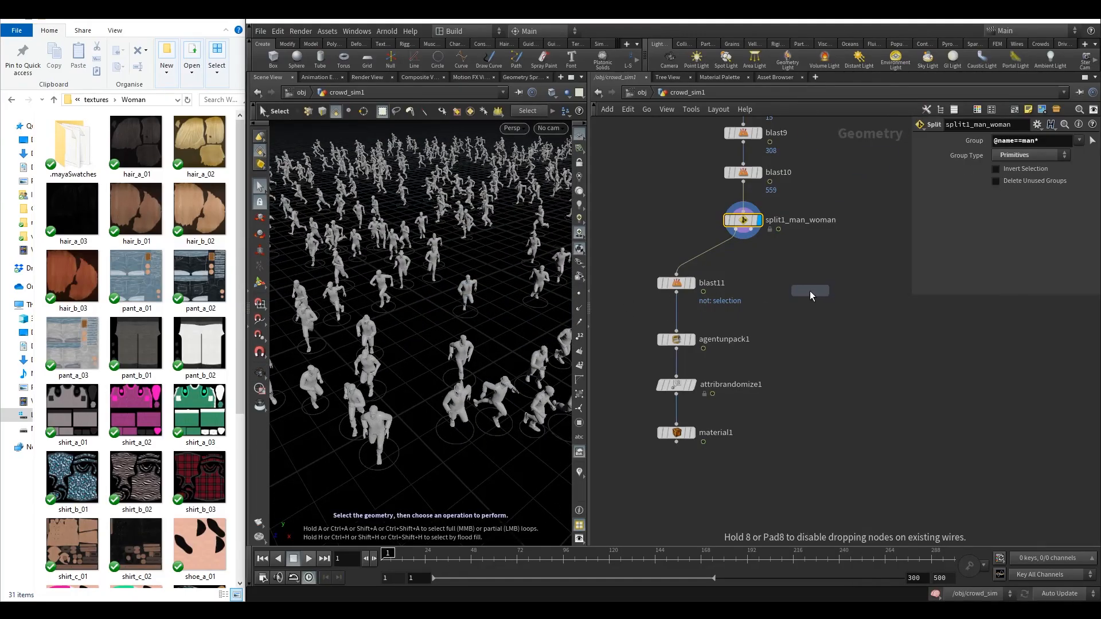
left_click(800, 287)
left_click_drag(770, 245, 799, 273)
left_click(815, 283)
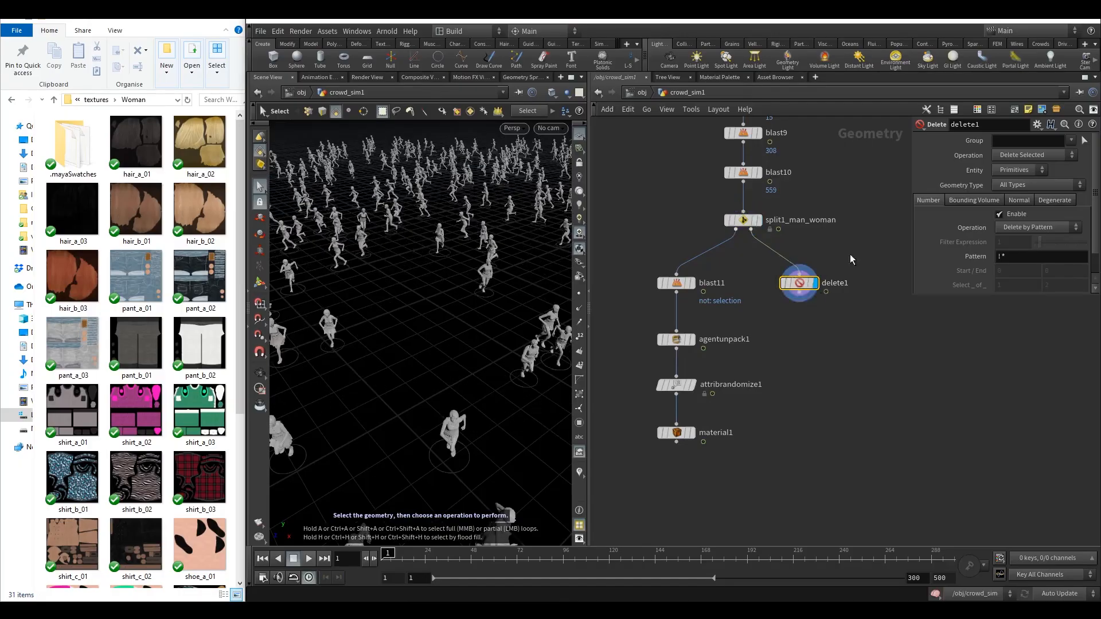
left_click(669, 285)
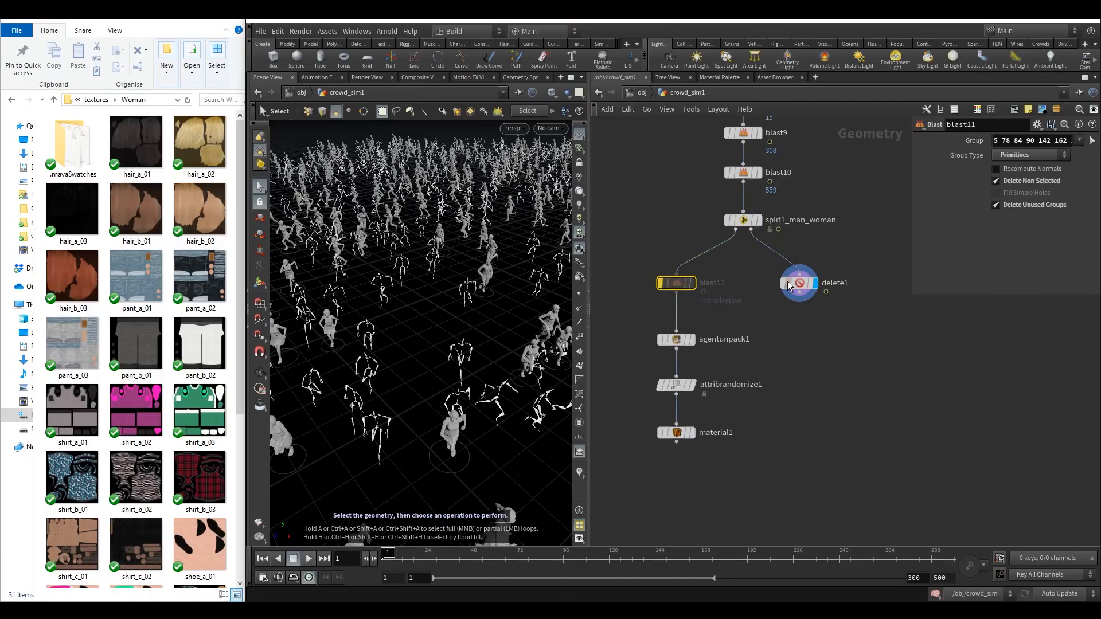
left_click(800, 283)
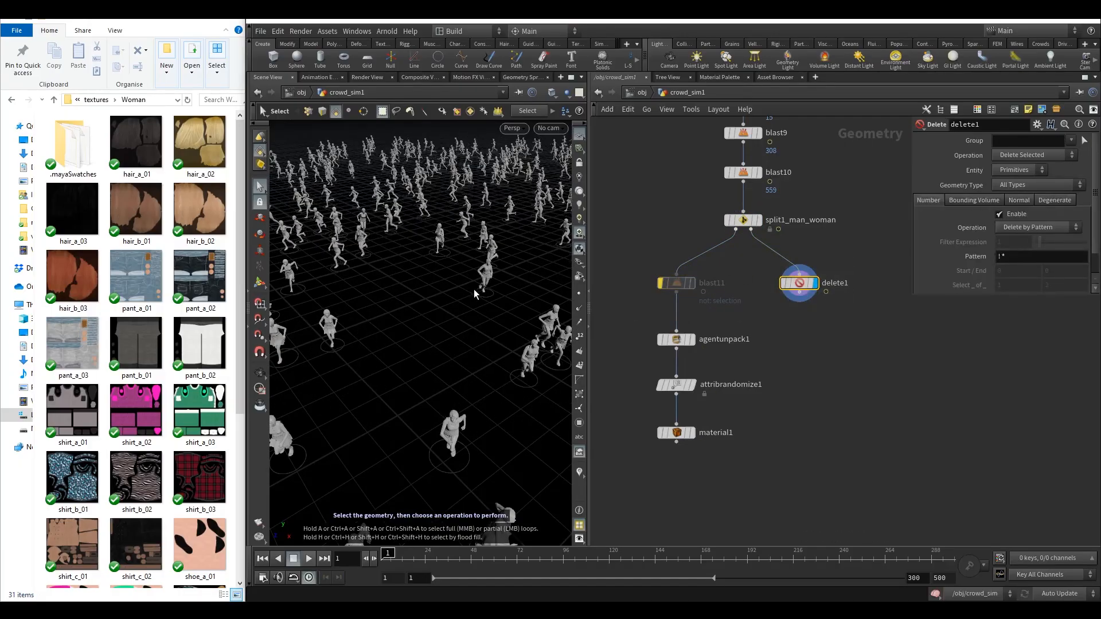
Select about a dozen women agents near the camera in the viewport.
key("Escape")
left_click_drag(474, 294, 429, 336)
scroll(431, 340, "down", 6)
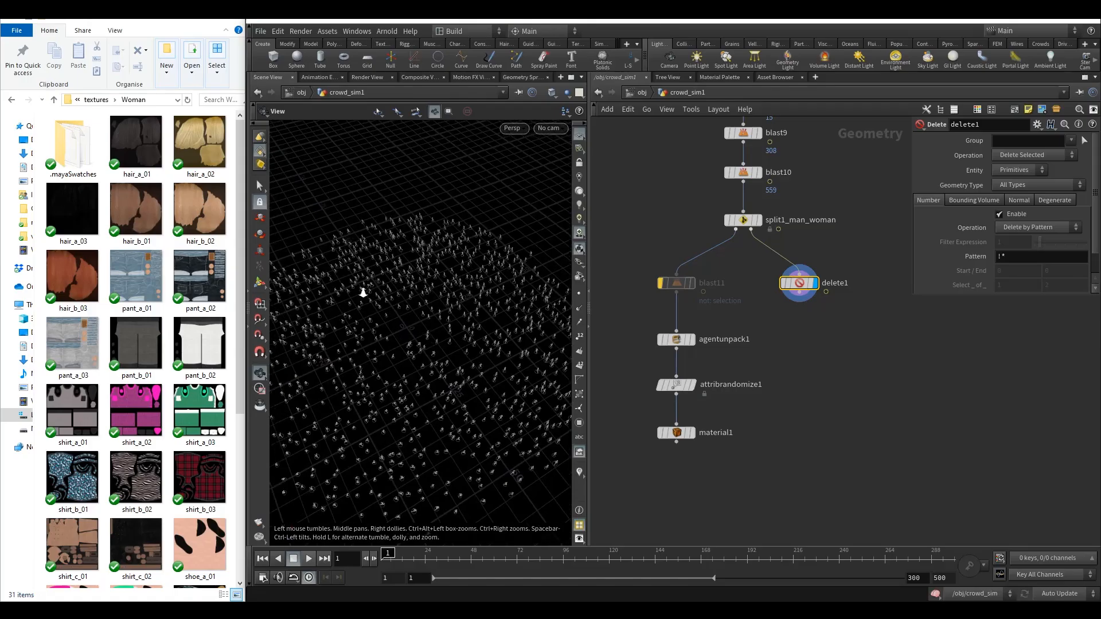
right_click_drag(363, 293, 634, 270)
left_click_drag(451, 329, 448, 260)
right_click_drag(401, 262, 497, 256)
middle_click_drag(496, 256, 462, 283)
left_click_drag(462, 282, 494, 280)
right_click_drag(493, 280, 425, 301)
left_click_drag(426, 300, 438, 315, "alt")
left_click(399, 328)
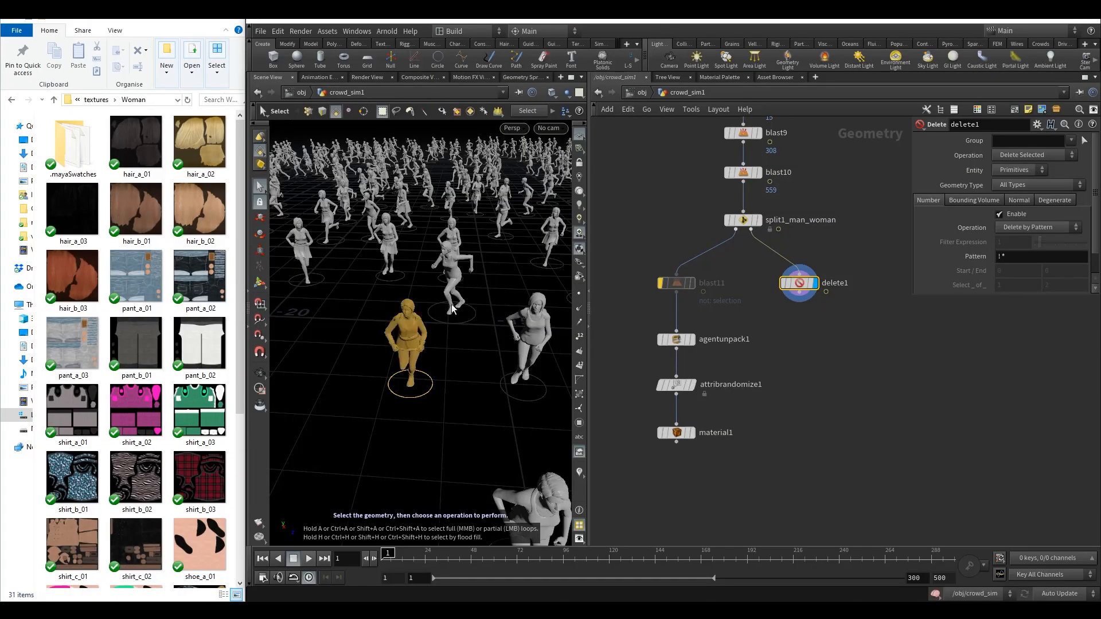
left_click(519, 402)
left_click(416, 333)
left_click(525, 341, "shift")
left_click(453, 270, "shift")
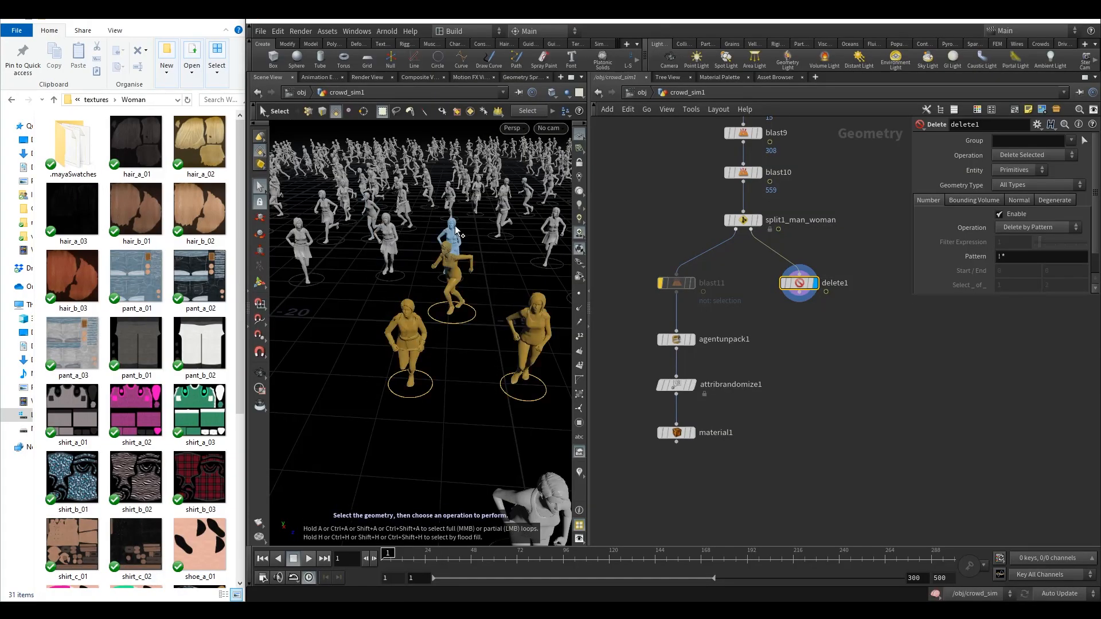
left_click(304, 244, "shift")
left_click(324, 215, "shift")
left_click(345, 199, "shift")
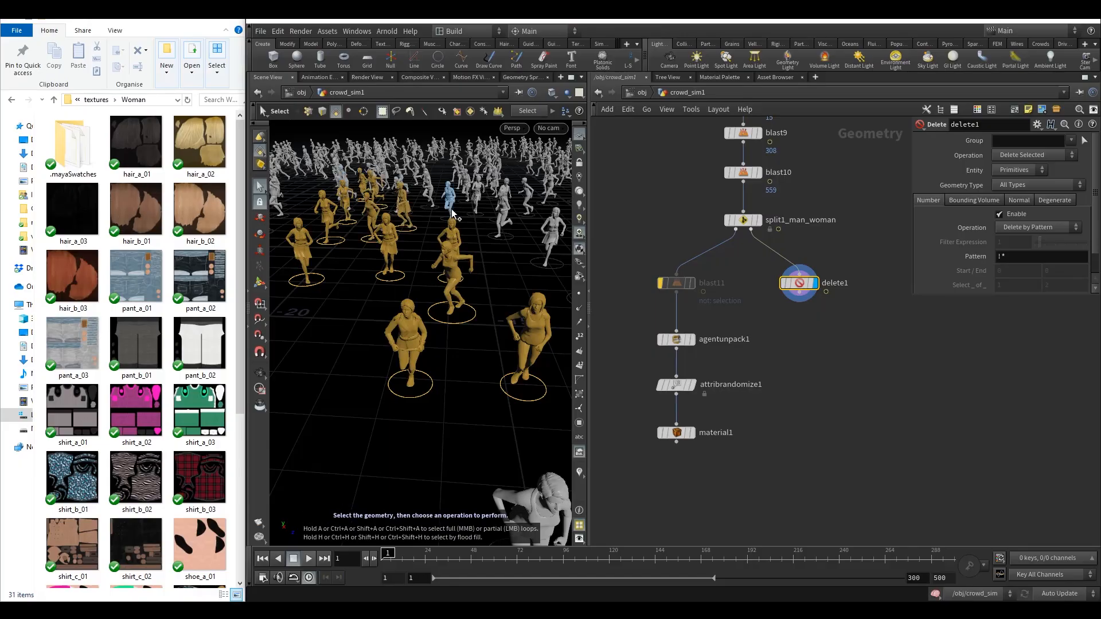
left_click(525, 222, "shift")
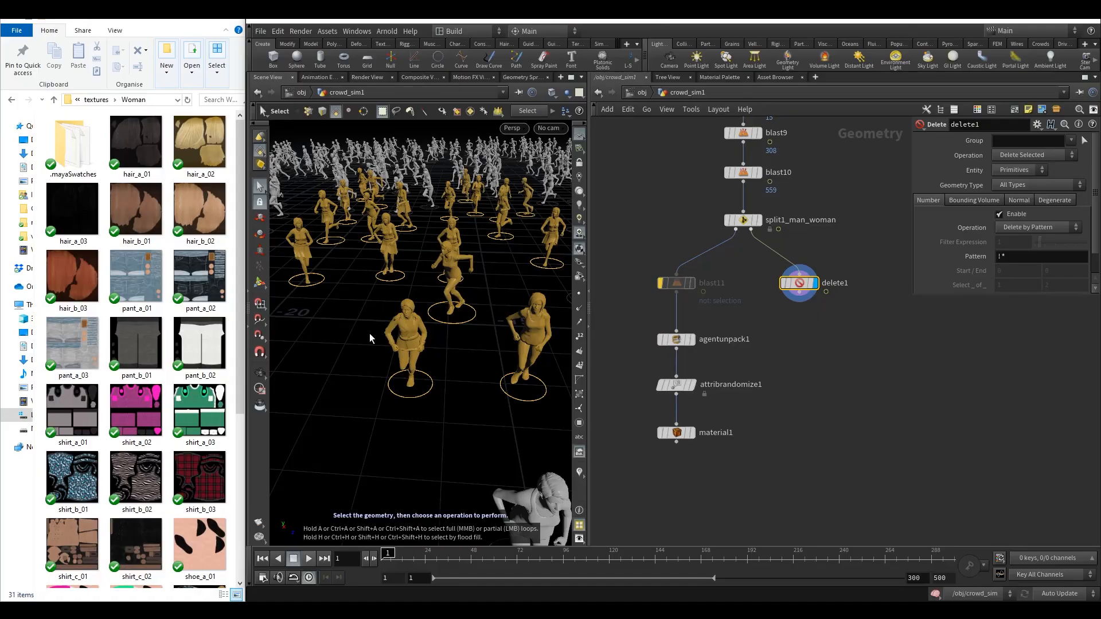
Replace the first Delete node with a new Delete node built from the agent selection, wired to the split output.
key("Tab")
left_click(474, 120)
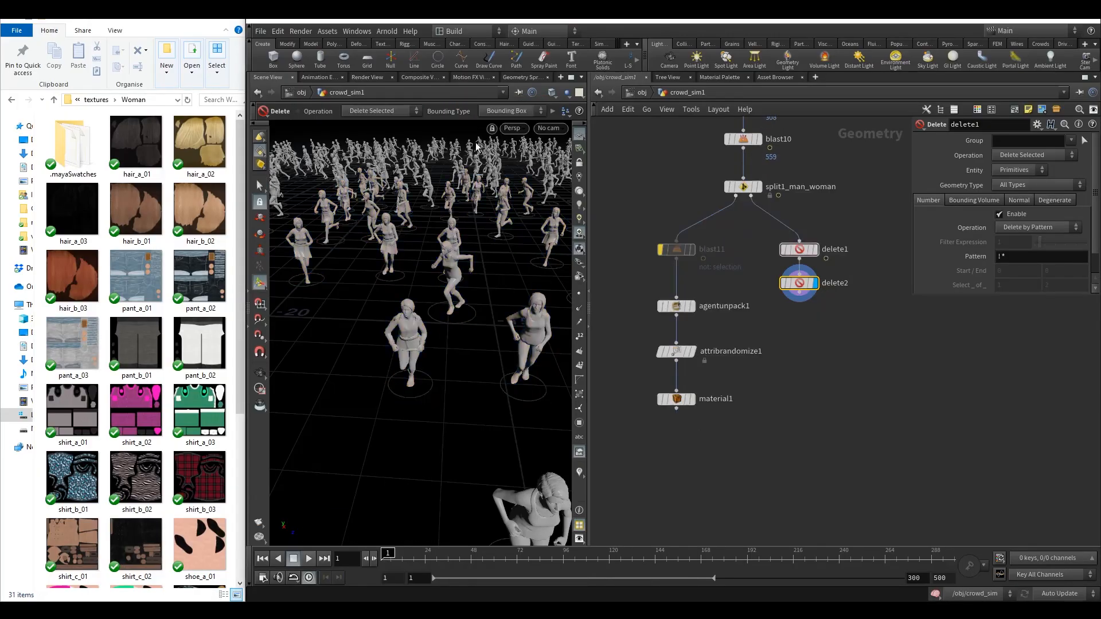
left_click(790, 249)
key("Delete")
left_click_drag(798, 283, 793, 253)
Set the new Delete node's operation to Delete Non-Selected.
left_click(1035, 155)
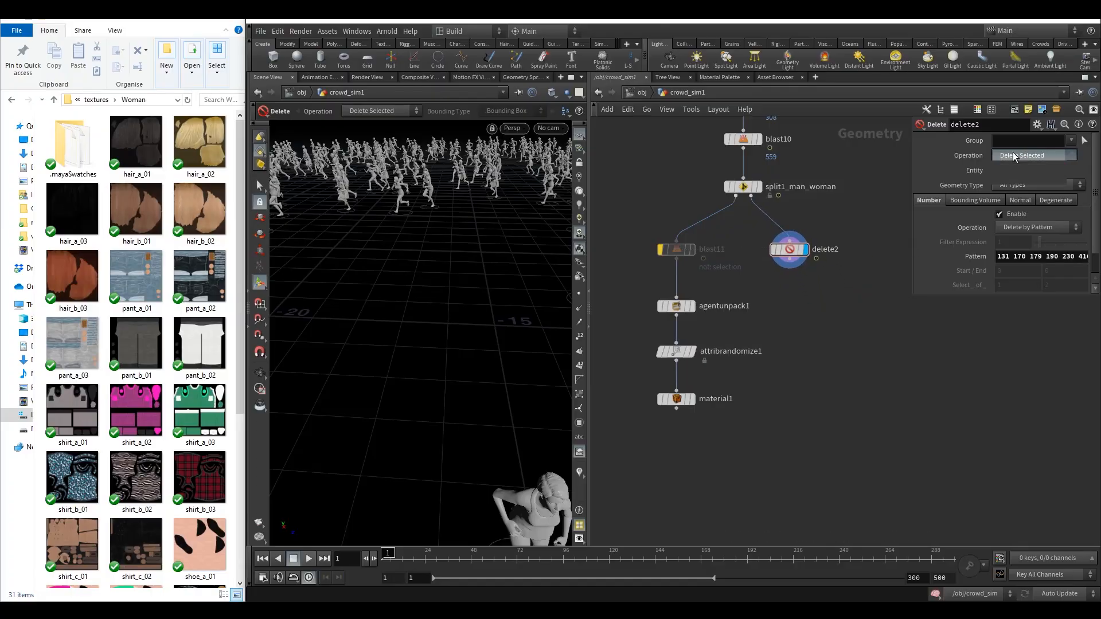
left_click(1029, 168)
key("space")
left_click_drag(466, 296, 454, 319)
left_click_drag(588, 308, 709, 308)
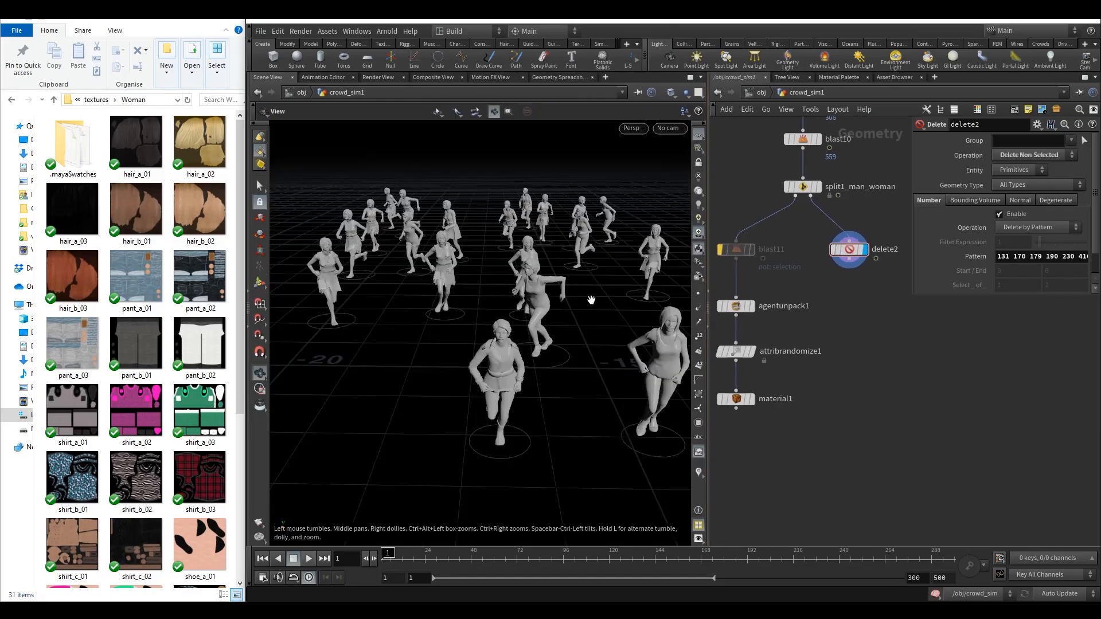
Switch the scene update mode to Manual.
left_click_drag(792, 430, 722, 302)
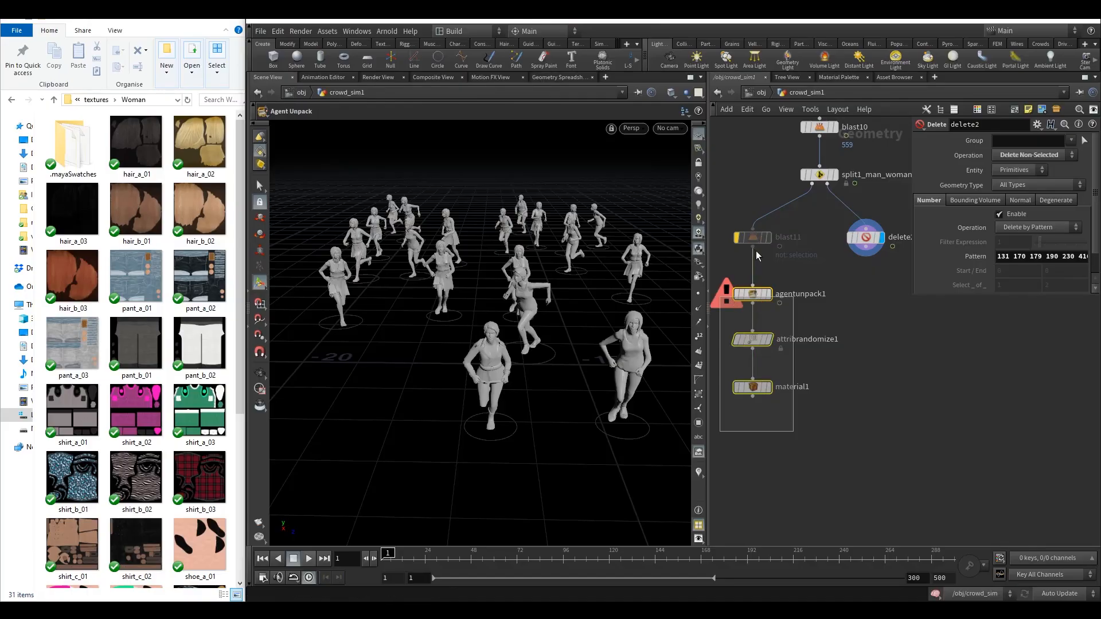
left_click(869, 433)
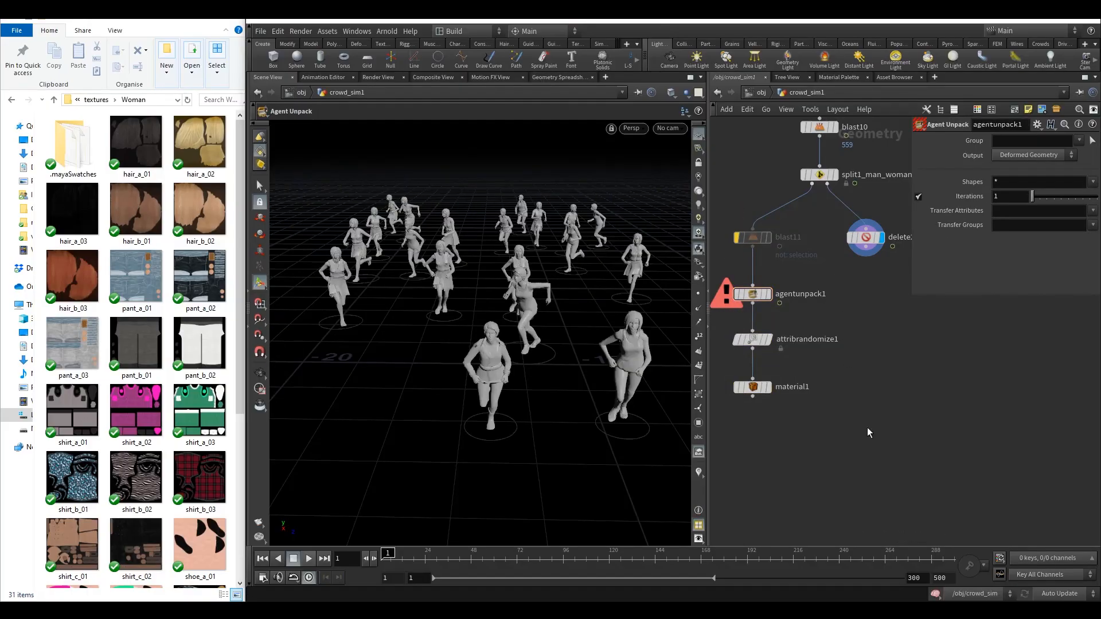
left_click(1048, 595)
left_click(1058, 562)
Duplicate the agentunpack, attribrandomize and material nodes into a parallel chain.
left_click_drag(816, 275, 743, 390)
left_click_drag(753, 298, 868, 301, "alt")
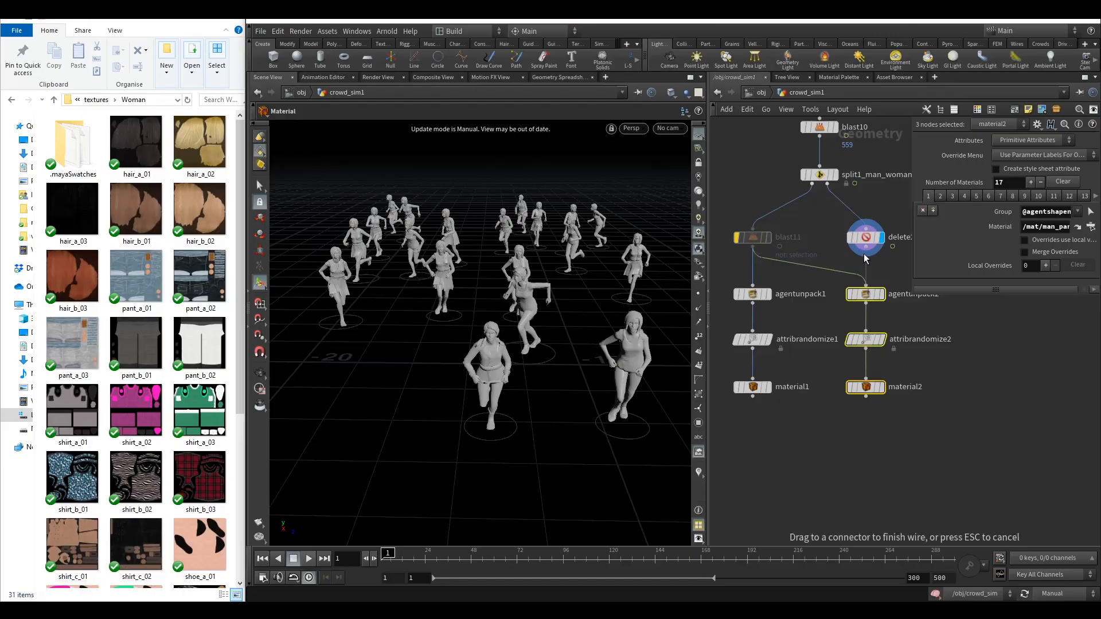
left_click(880, 387)
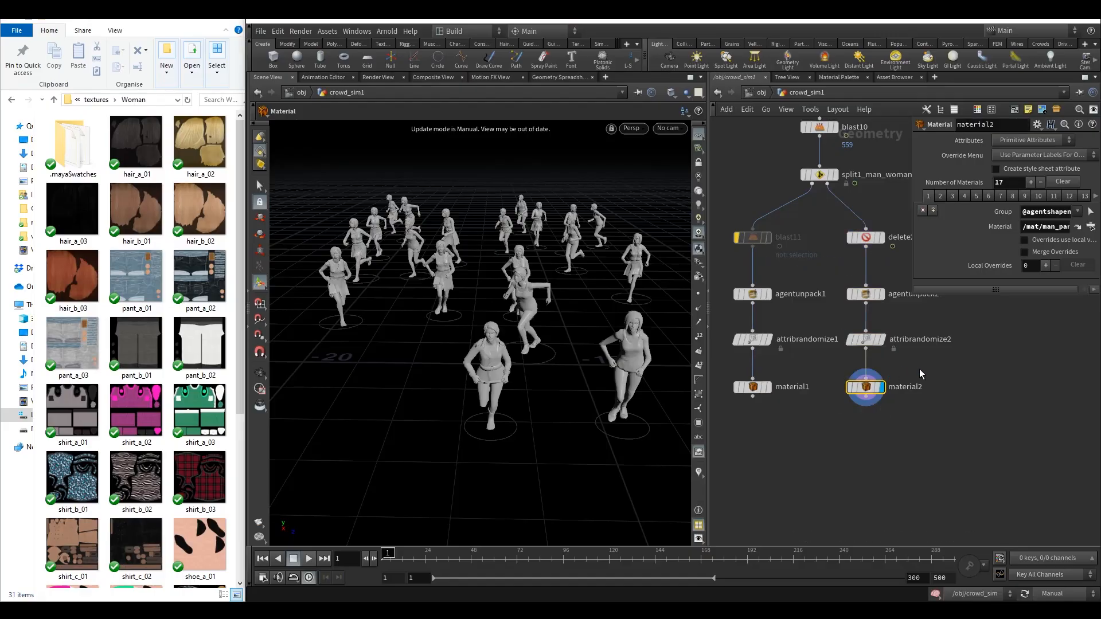
Connect the Delete node into the copied agentunpack node and set the update mode back to Auto Update.
middle_click_drag(907, 370, 881, 383)
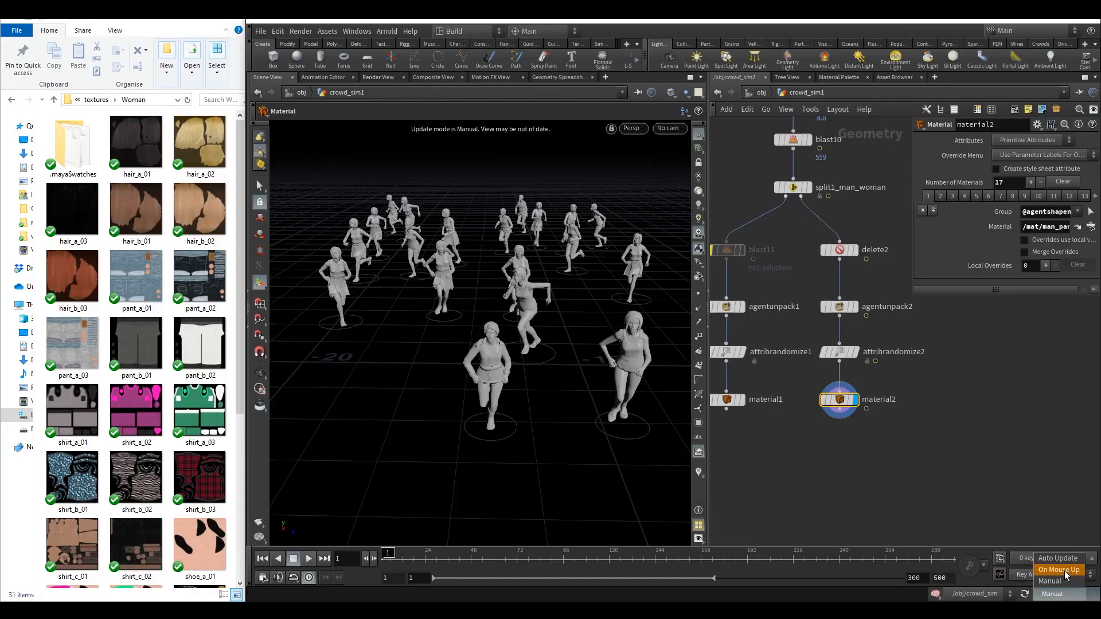
middle_click_drag(920, 367, 894, 392)
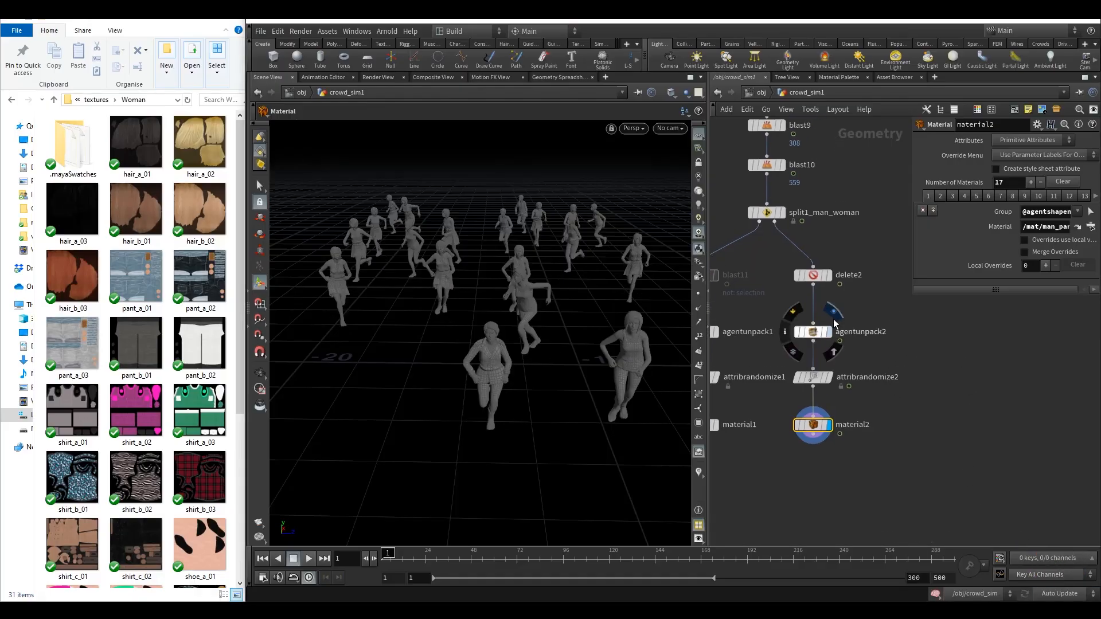
left_click(835, 318)
left_click(813, 332)
middle_click_drag(859, 352, 863, 318)
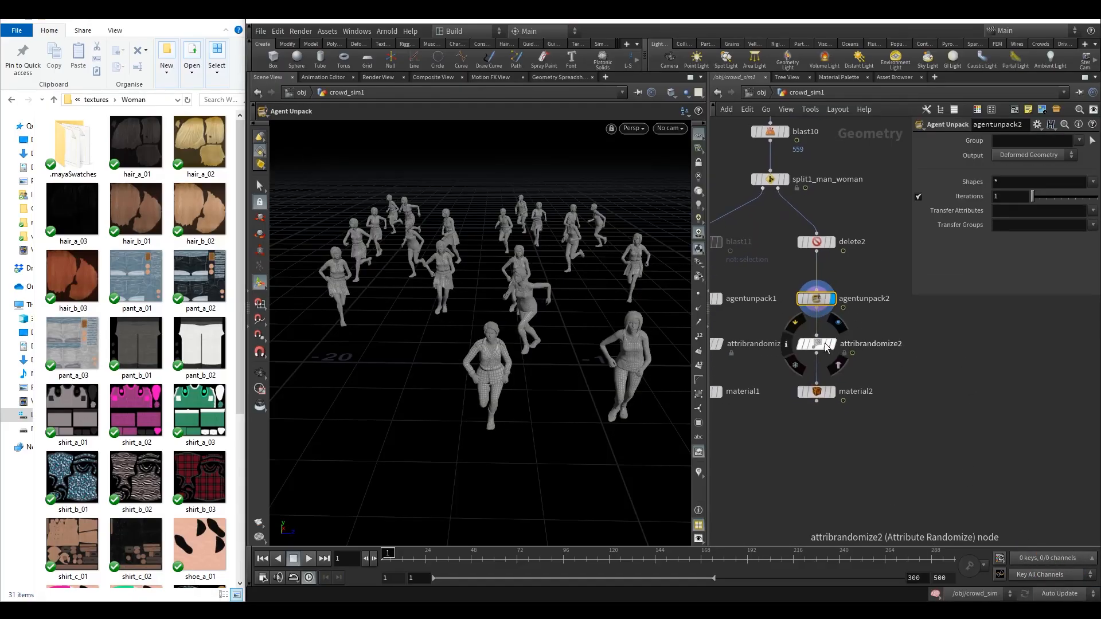
Display the copied material node's result and review its material assignments.
left_click(840, 323)
left_click_drag(858, 325, 778, 364)
middle_click_drag(851, 356, 872, 342)
left_click_drag(880, 352, 818, 415)
middle_click_drag(900, 372, 857, 375)
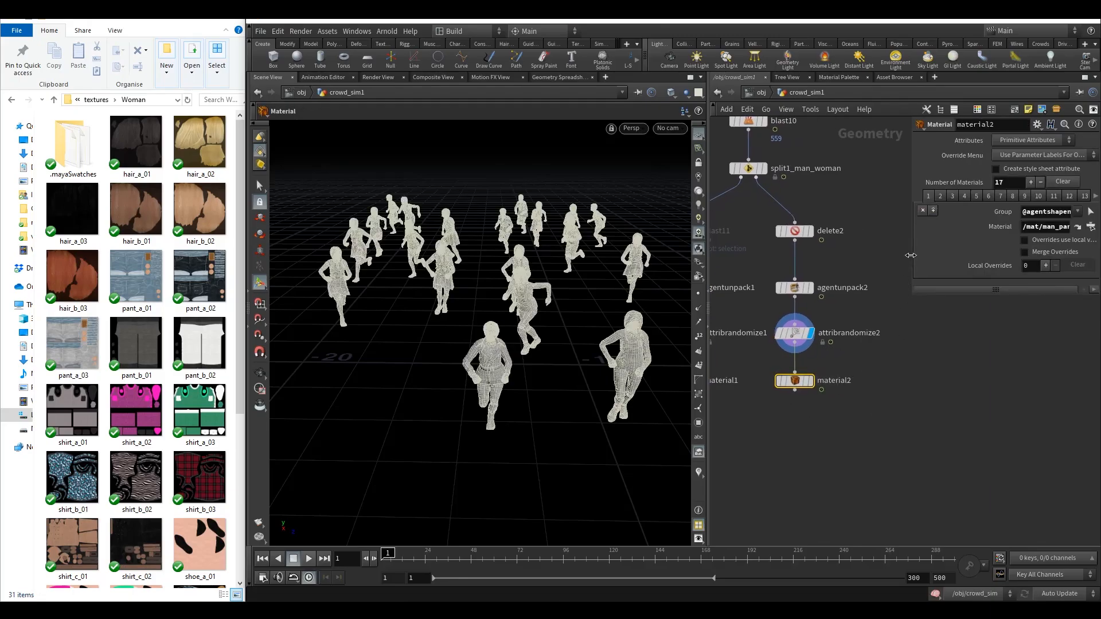
left_click_drag(911, 255, 803, 262)
middle_click_drag(872, 373, 868, 447)
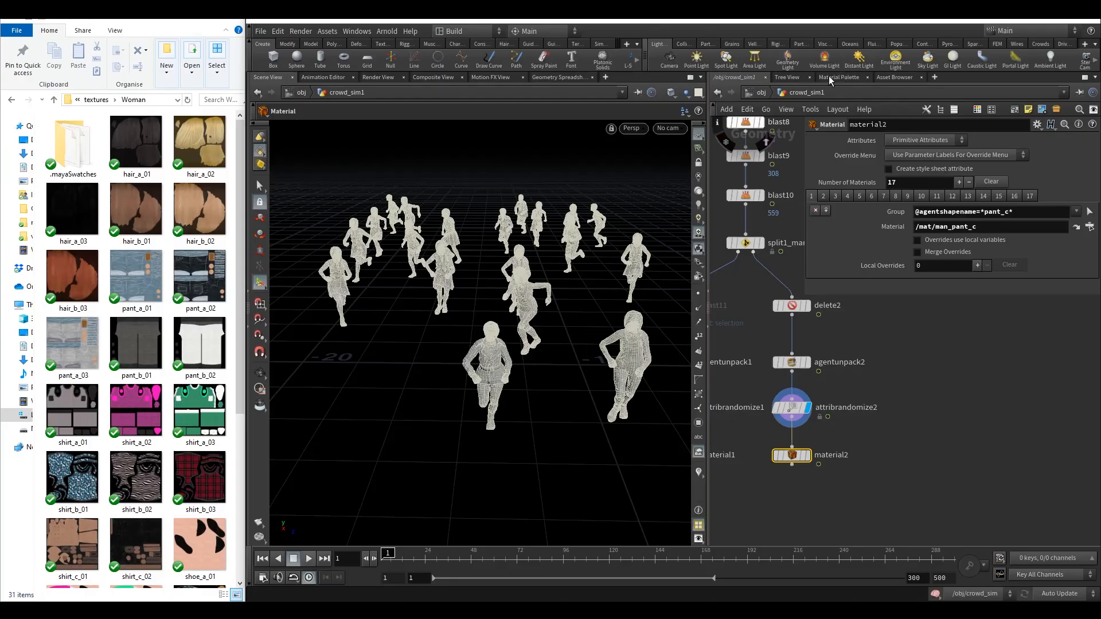
Open the mat network and frame its material nodes.
left_click(756, 93)
left_click(756, 92)
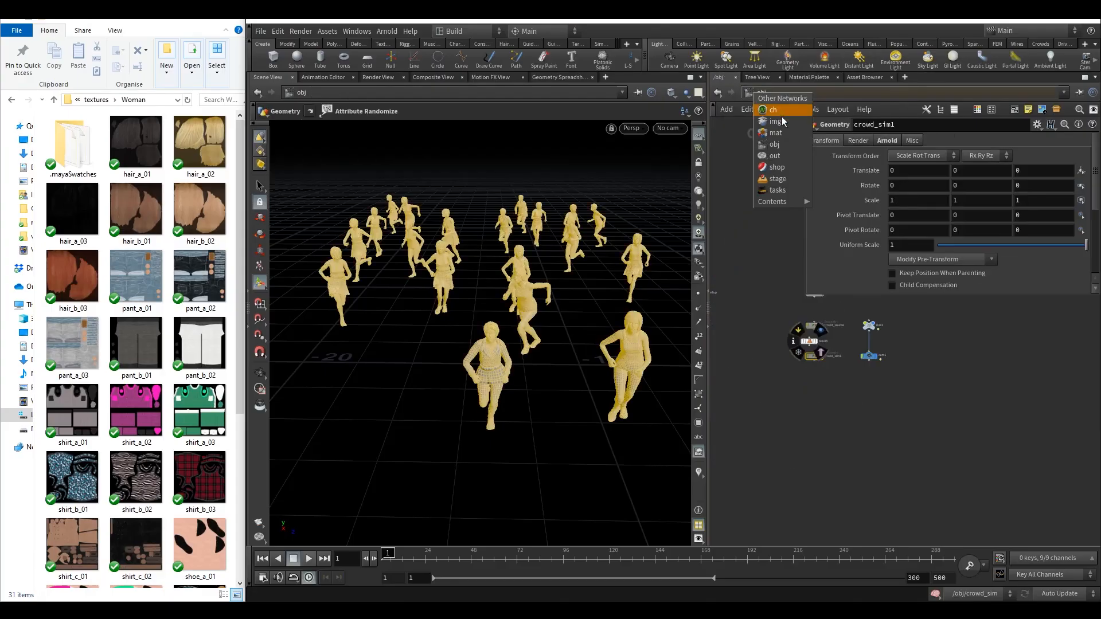
left_click(775, 123)
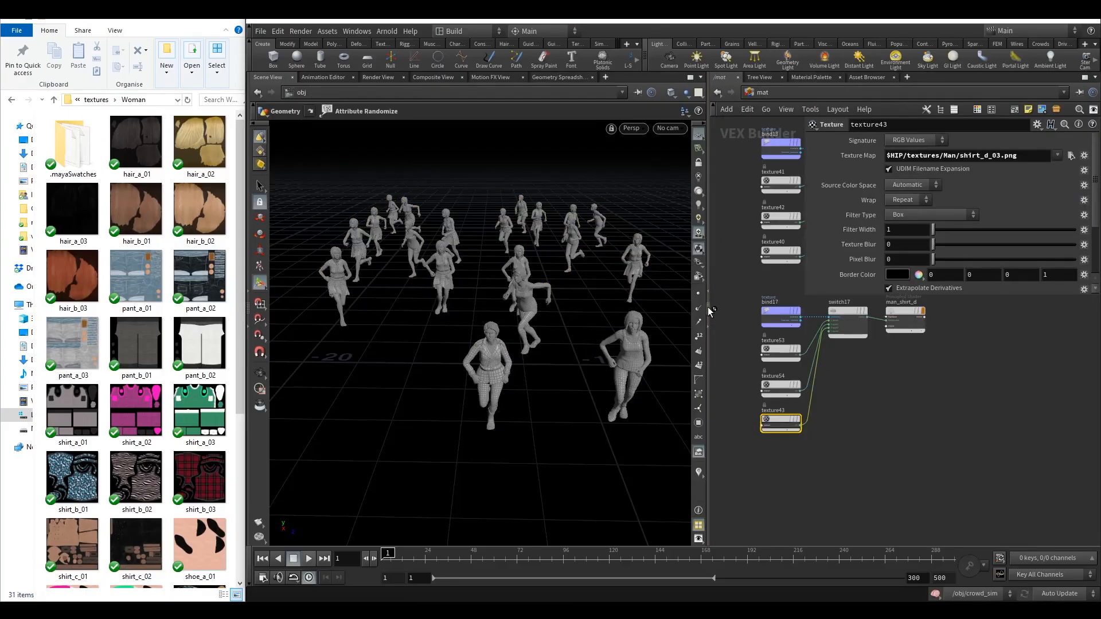
left_click_drag(710, 311, 466, 315)
scroll(501, 285, "down", 3)
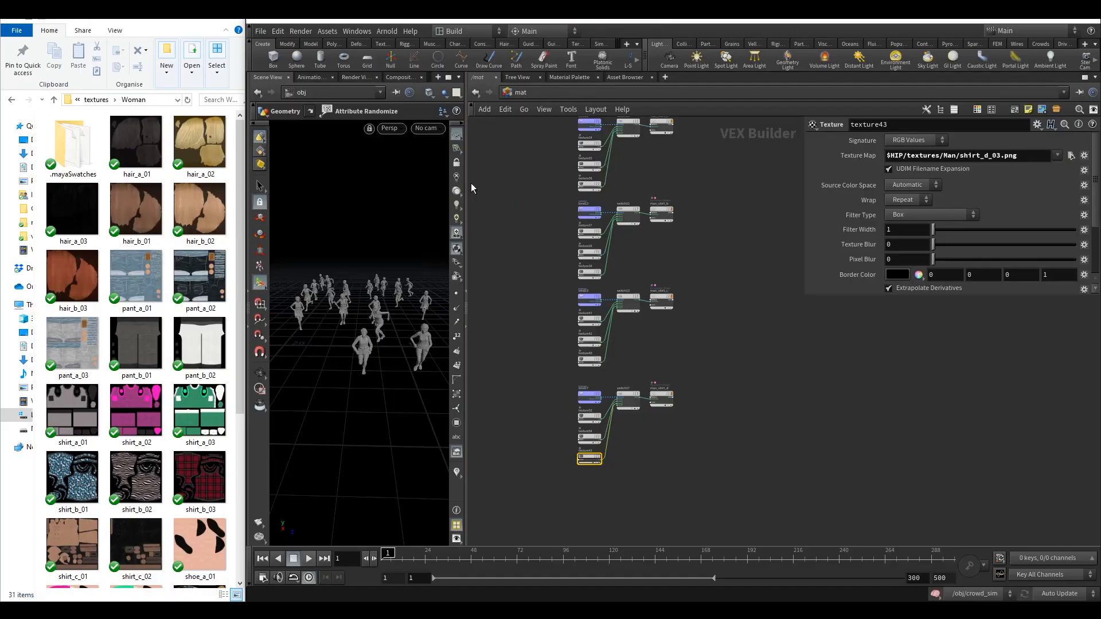
left_click(1084, 77)
middle_click_drag(672, 259, 654, 327)
scroll(695, 307, "down", 5)
scroll(662, 320, "down", 2)
scroll(626, 446, "up", 3)
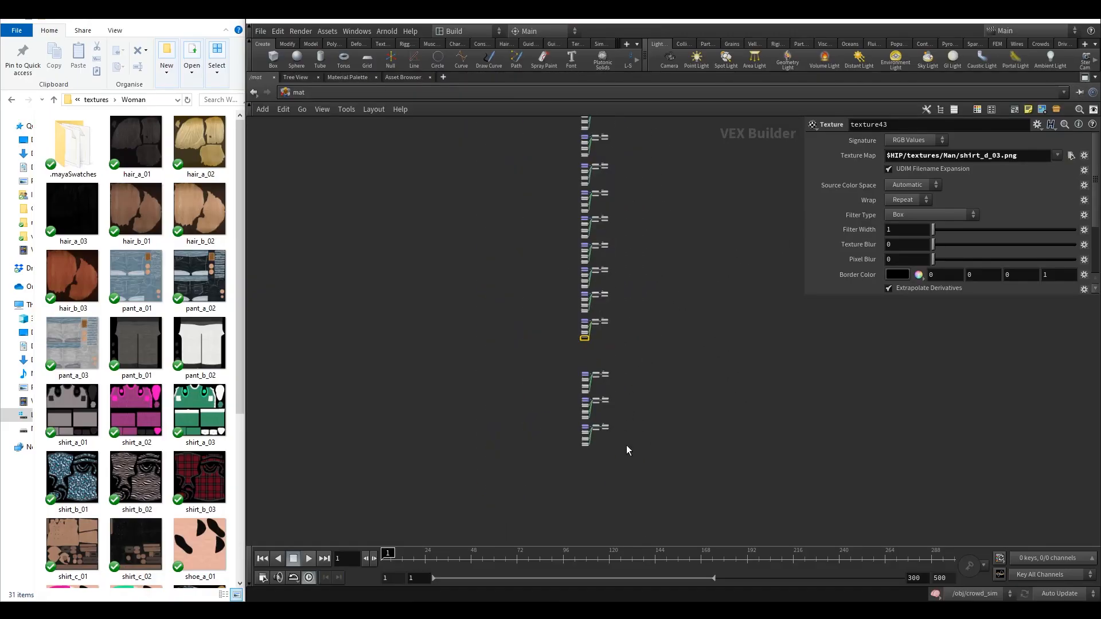
left_click_drag(609, 469, 607, 354)
left_click(511, 246)
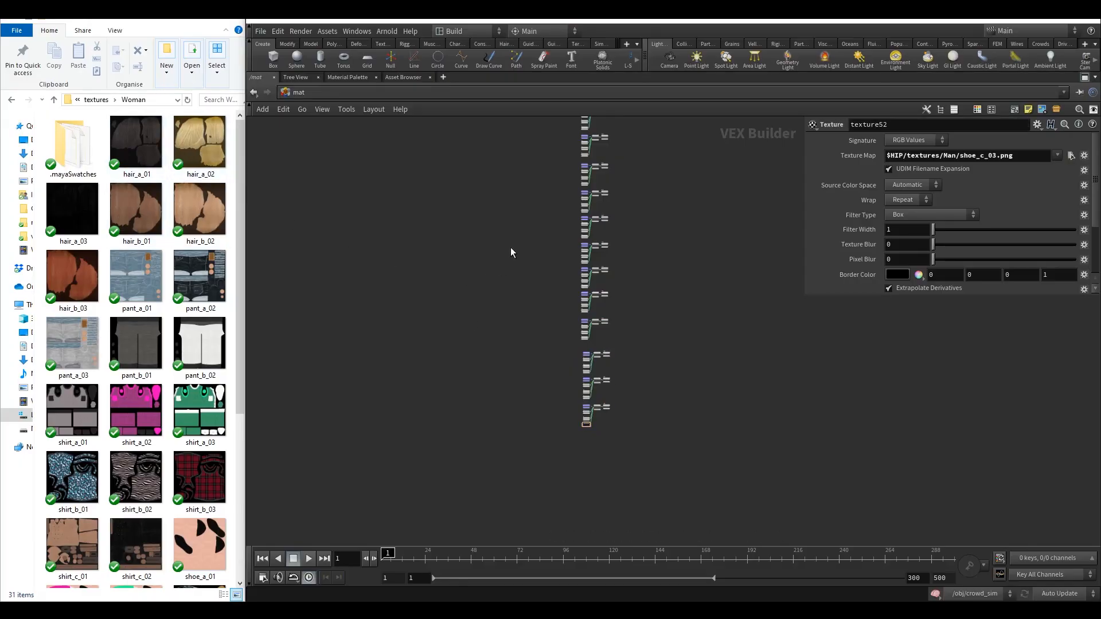
Select all material nodes and duplicate them into a second column beside the originals.
key("h")
left_click_drag(502, 176, 607, 471)
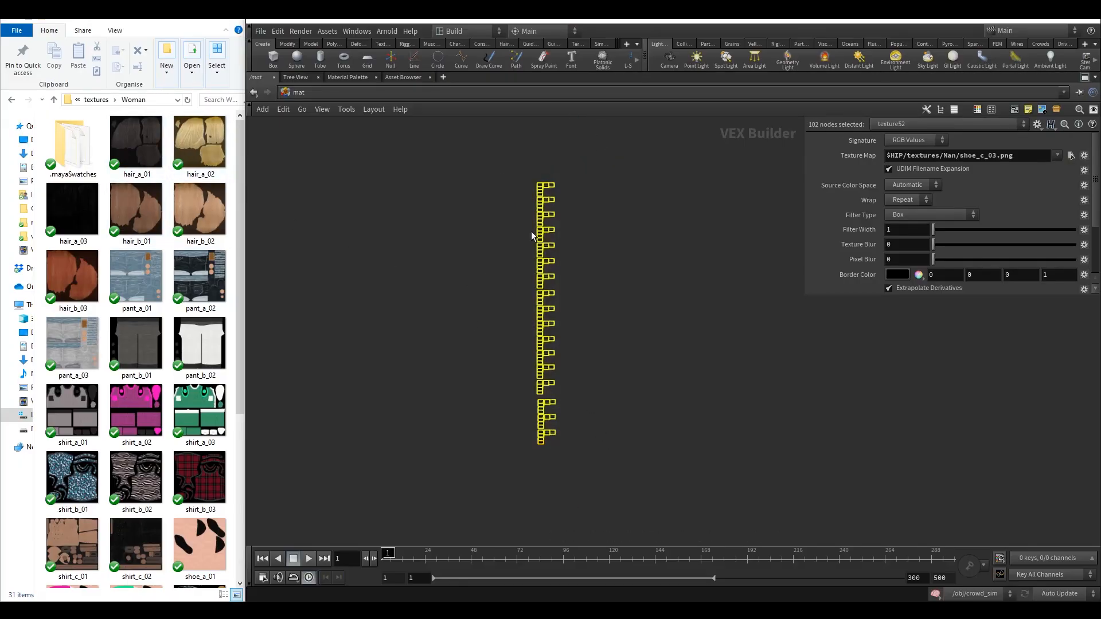
mouse_move(540, 191)
left_click_drag(541, 191, 449, 183)
middle_click_drag(483, 191, 576, 229)
left_click_drag(595, 166, 715, 487)
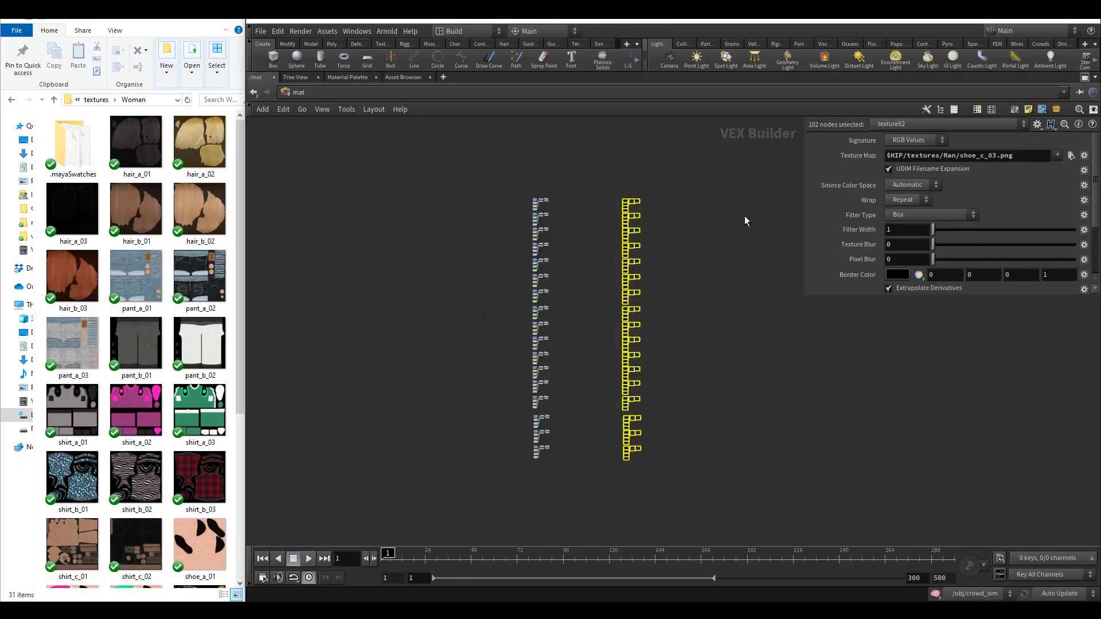
Enclose the selected material nodes in a network box titled man.
left_click(991, 109)
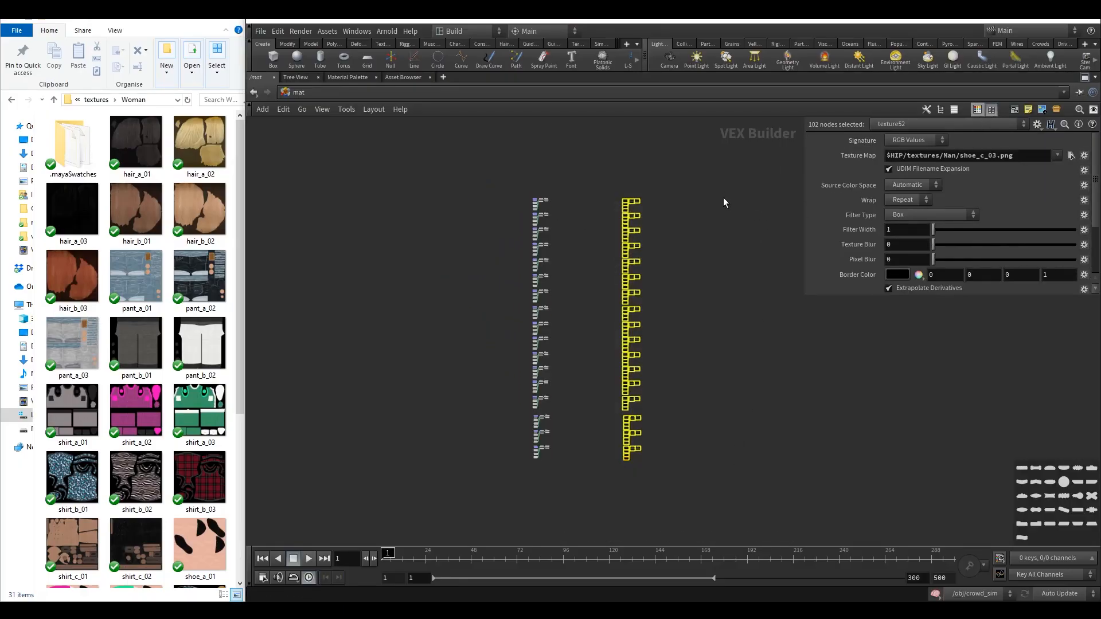
left_click(992, 110)
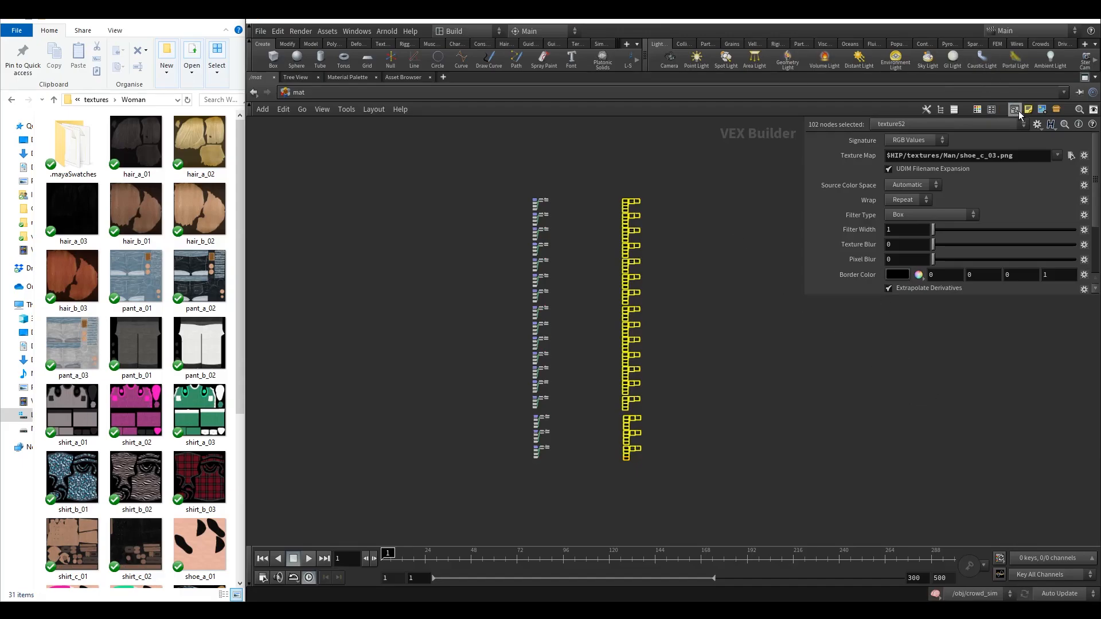
left_click(1018, 111)
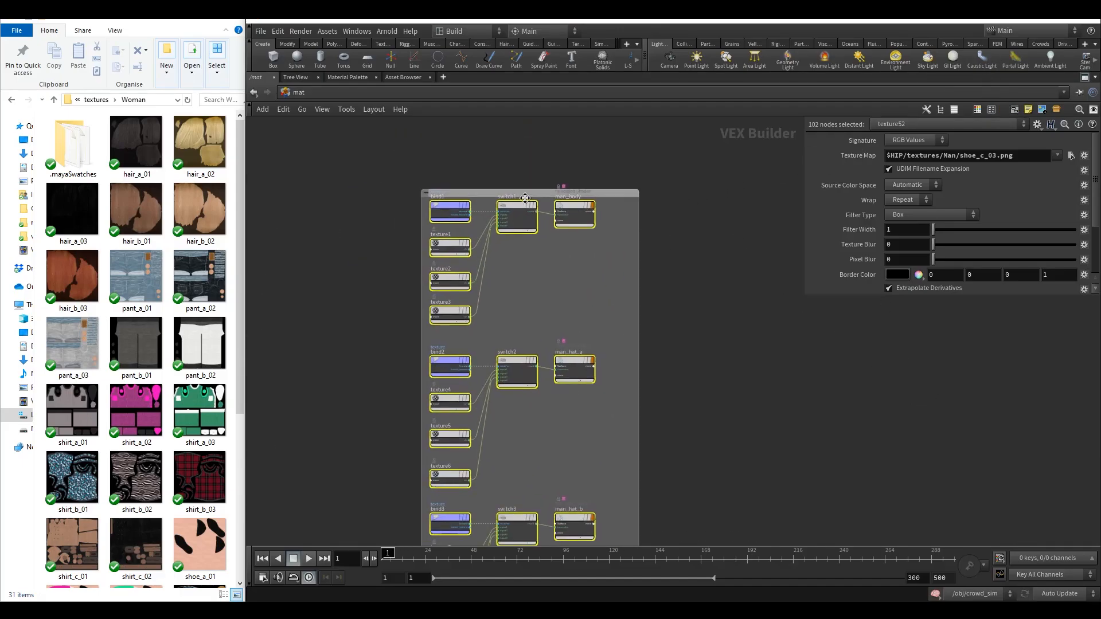
left_click_drag(505, 194, 501, 184)
double_click(501, 184)
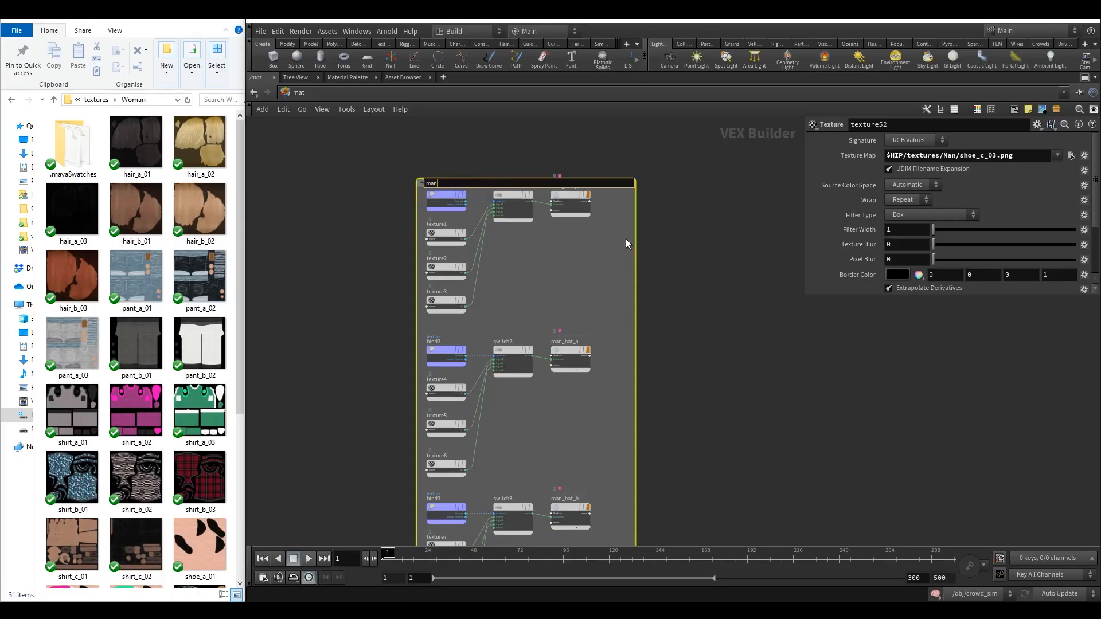
key("Return")
Color the man network box purple.
left_click(880, 452)
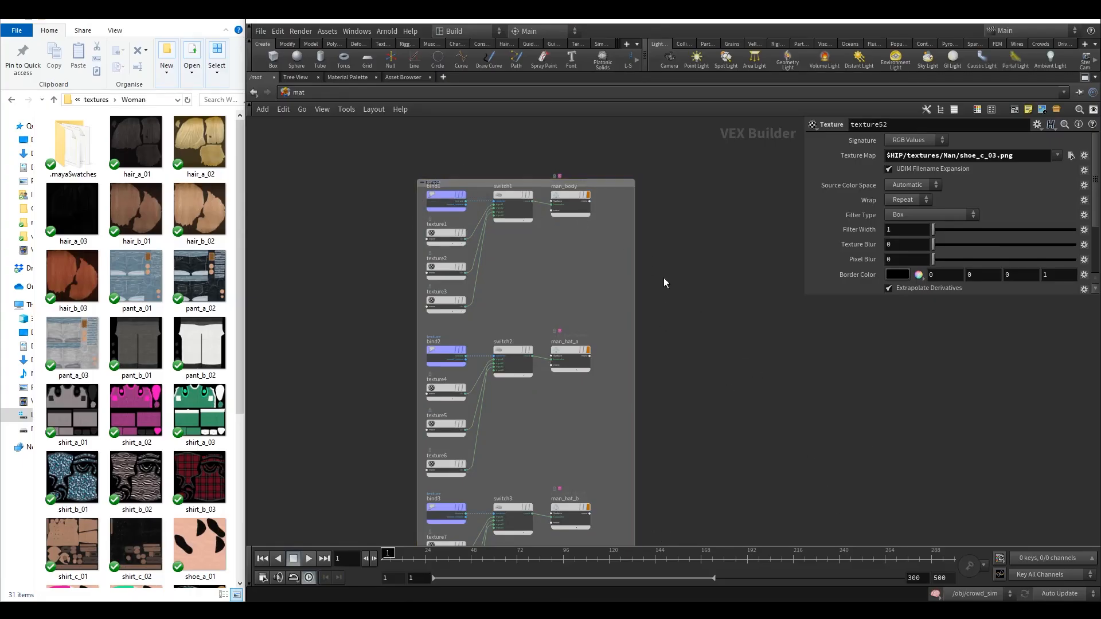
left_click(624, 233)
key("c")
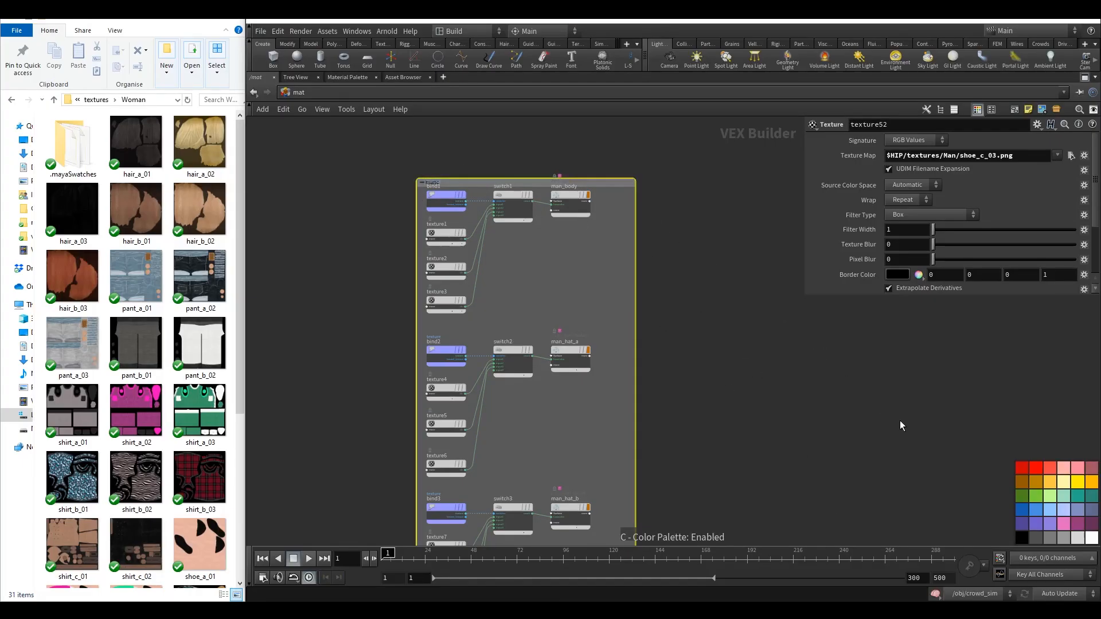
left_click(1015, 520)
key("c")
middle_click_drag(811, 387, 908, 390)
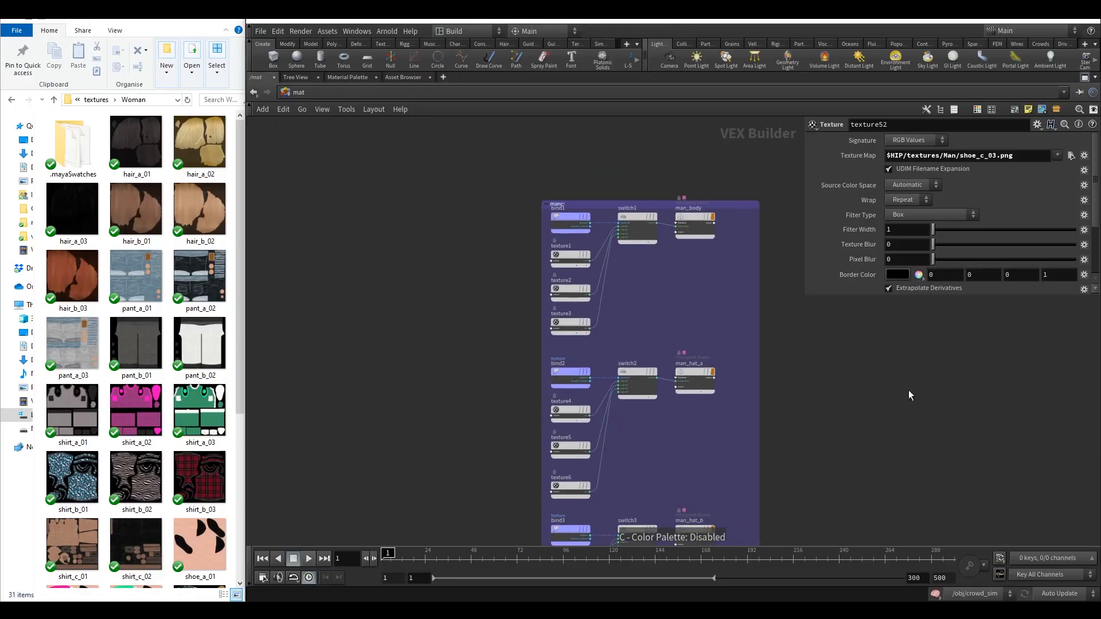
Enclose the duplicated column of material nodes in a new network box.
scroll(909, 390, "down", 5)
scroll(463, 249, "down", 6)
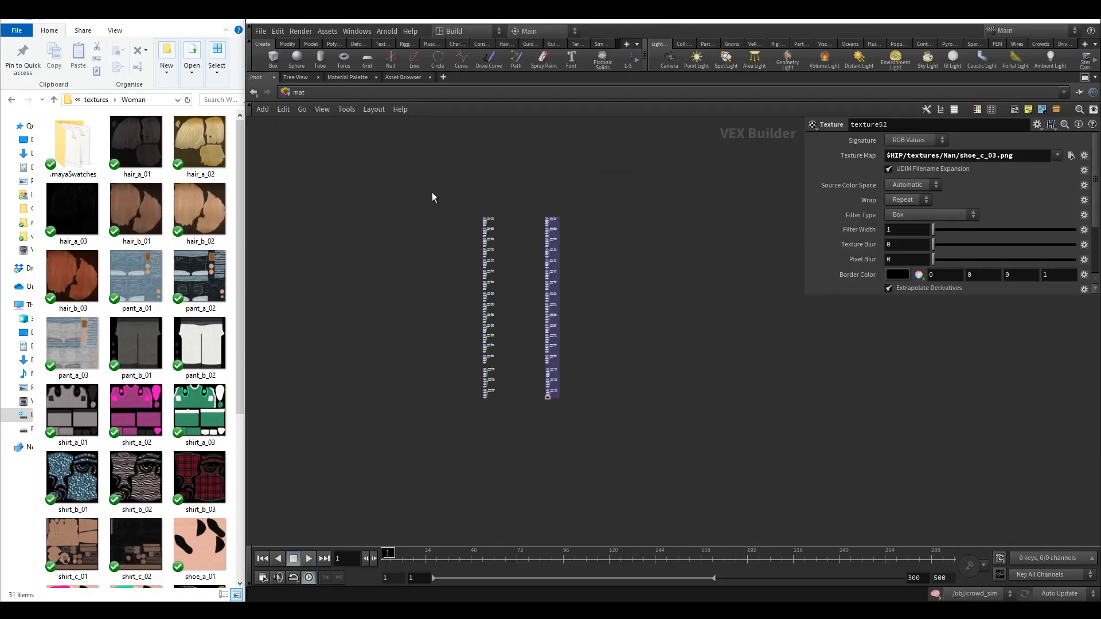
left_click_drag(432, 192, 525, 424)
key("c")
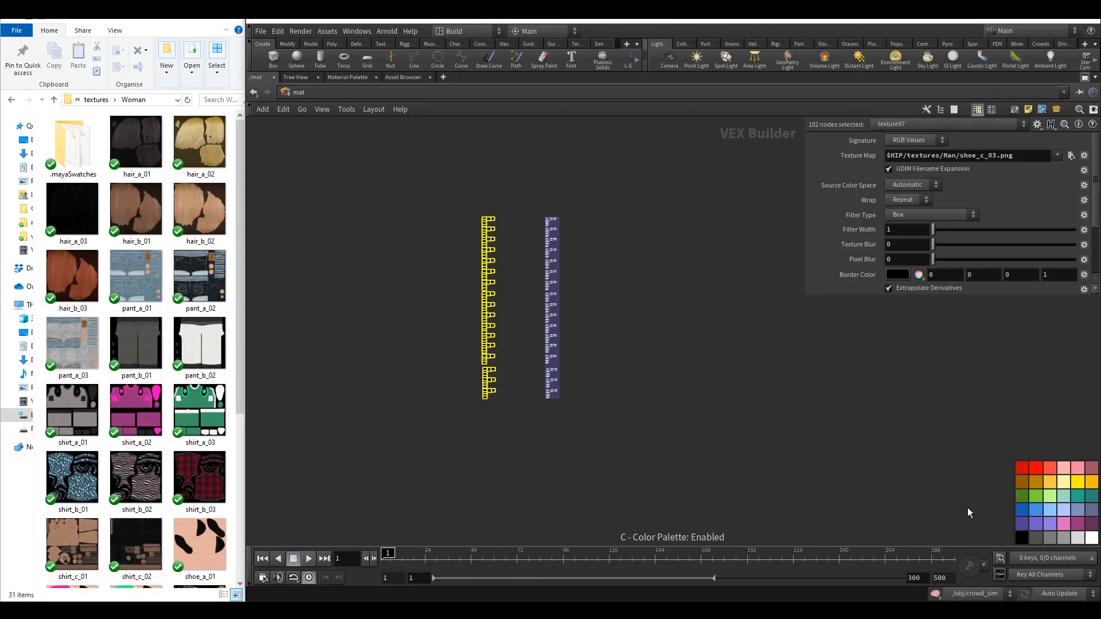
left_click(1016, 110)
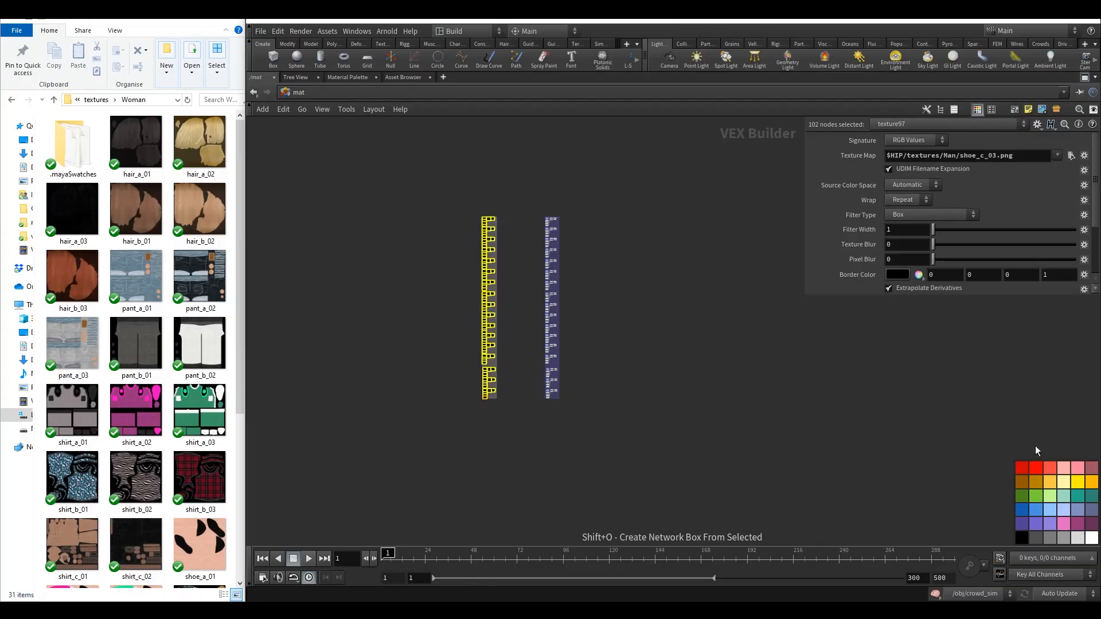
middle_click_drag(664, 277, 714, 316)
scroll(538, 274, "up", 5)
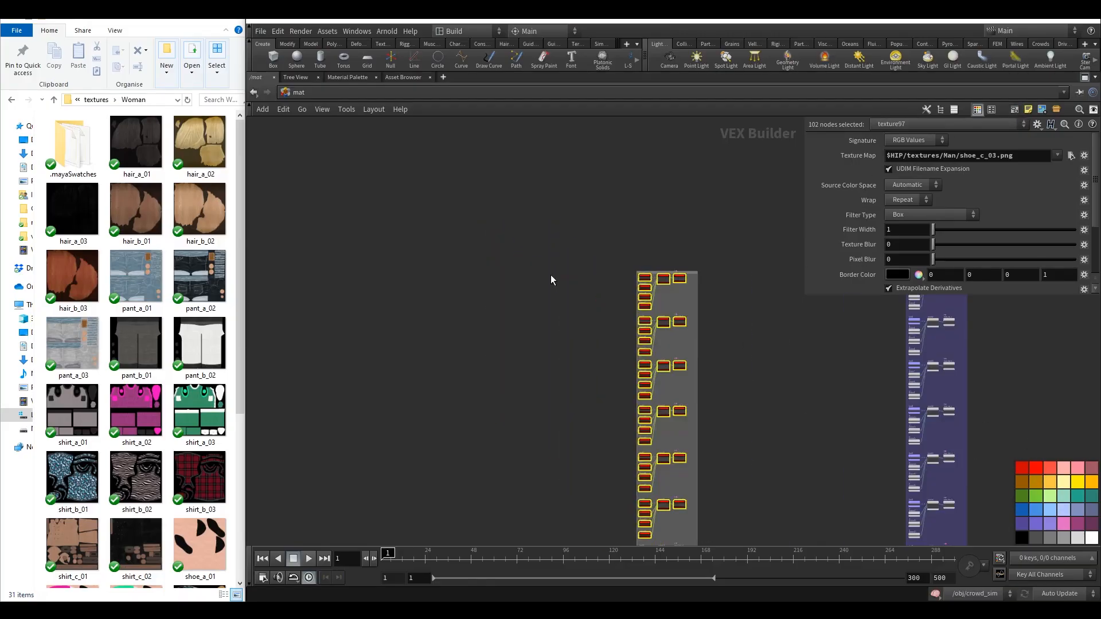
scroll(647, 306, "up", 4)
key("ctrl+z")
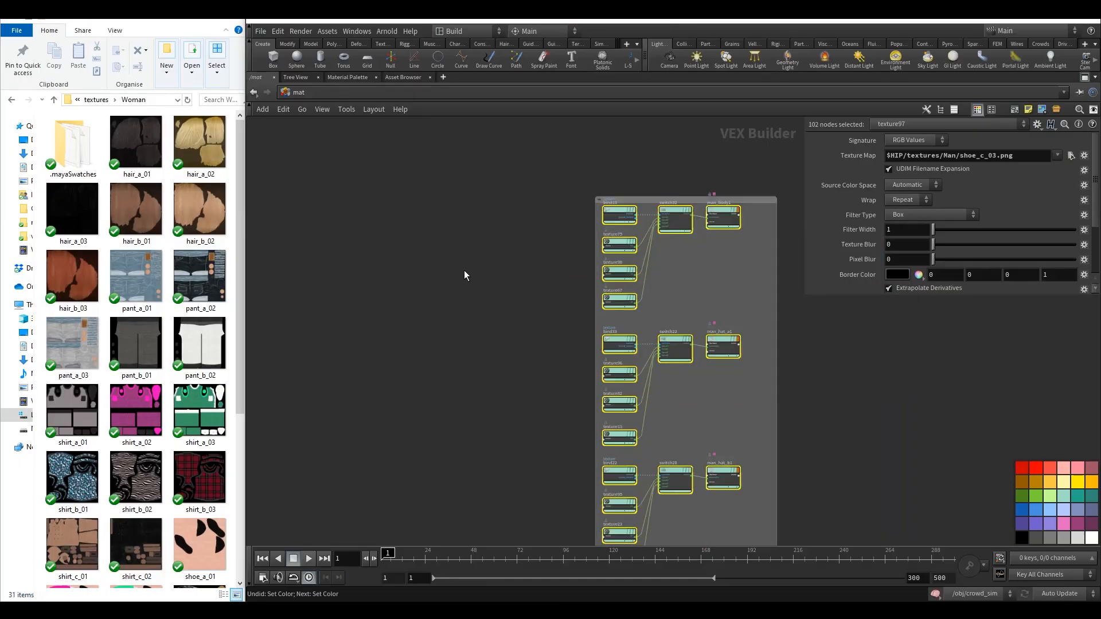
key("ctrl+z")
Color the new network box green.
middle_click_drag(485, 273, 415, 255)
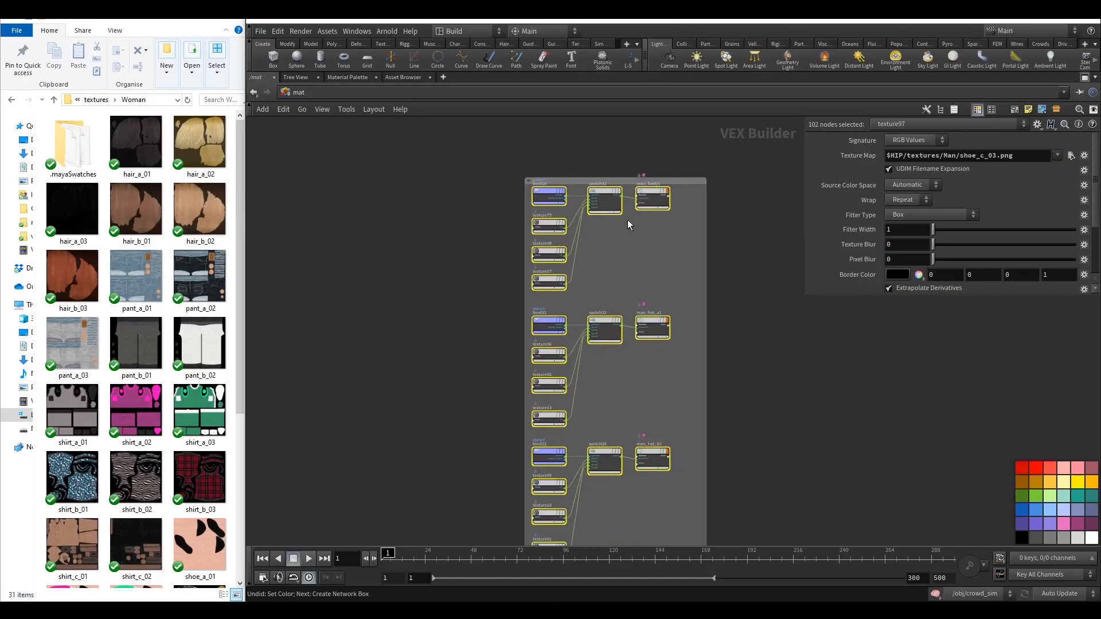
left_click(682, 182)
left_click(1017, 492)
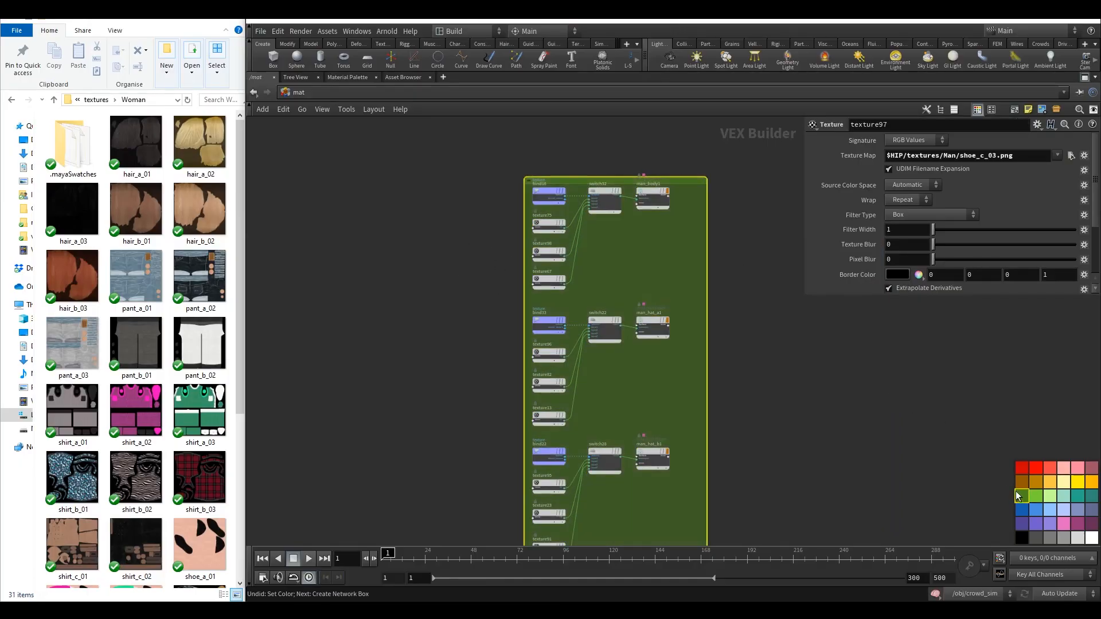
middle_click_drag(777, 325, 692, 321)
left_click(692, 321)
middle_click_drag(686, 265, 739, 309)
scroll(526, 204, "up", 5)
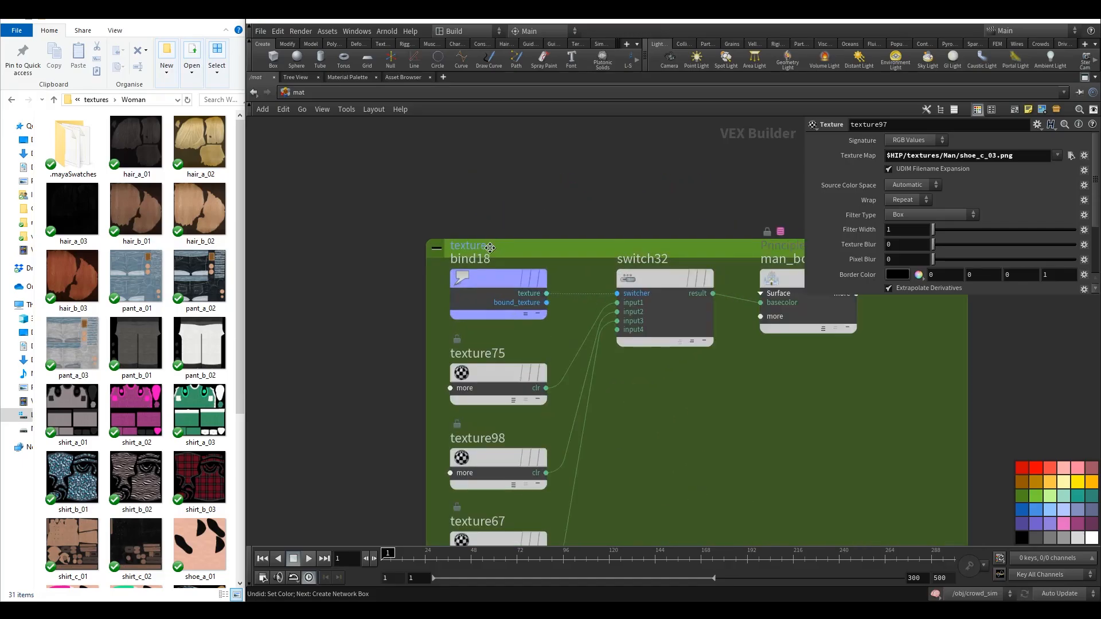
Title the green network box woman.
left_click_drag(487, 249, 482, 229)
double_click(483, 228)
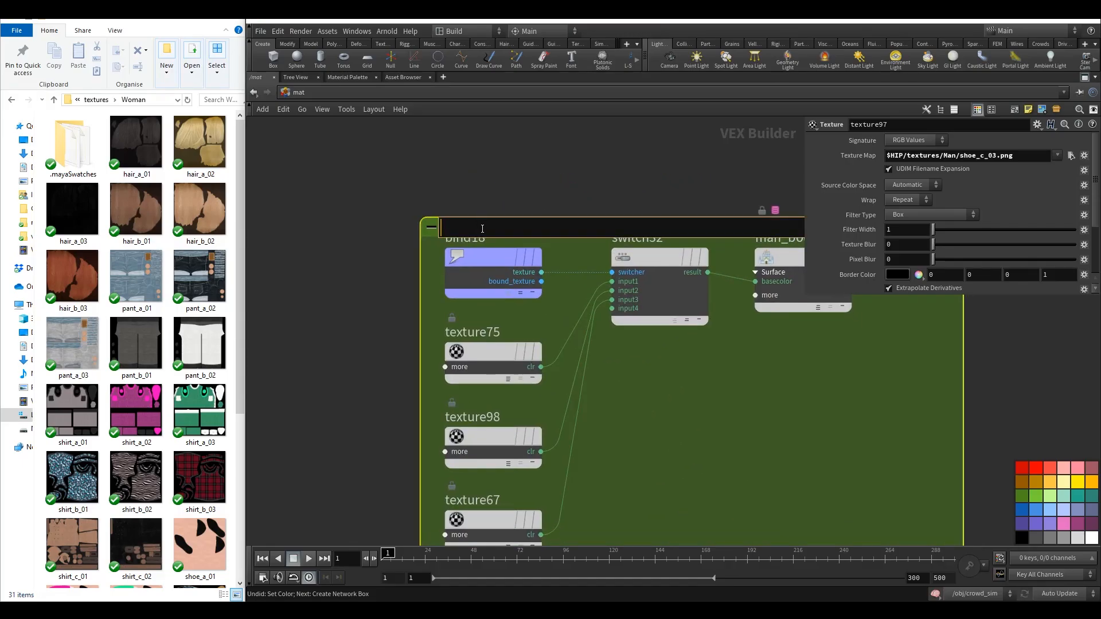
left_click(387, 196)
left_click_drag(540, 217, 541, 174)
middle_click_drag(651, 357, 553, 321)
scroll(519, 313, "down", 6)
scroll(531, 318, "up", 1)
scroll(425, 291, "up", 2)
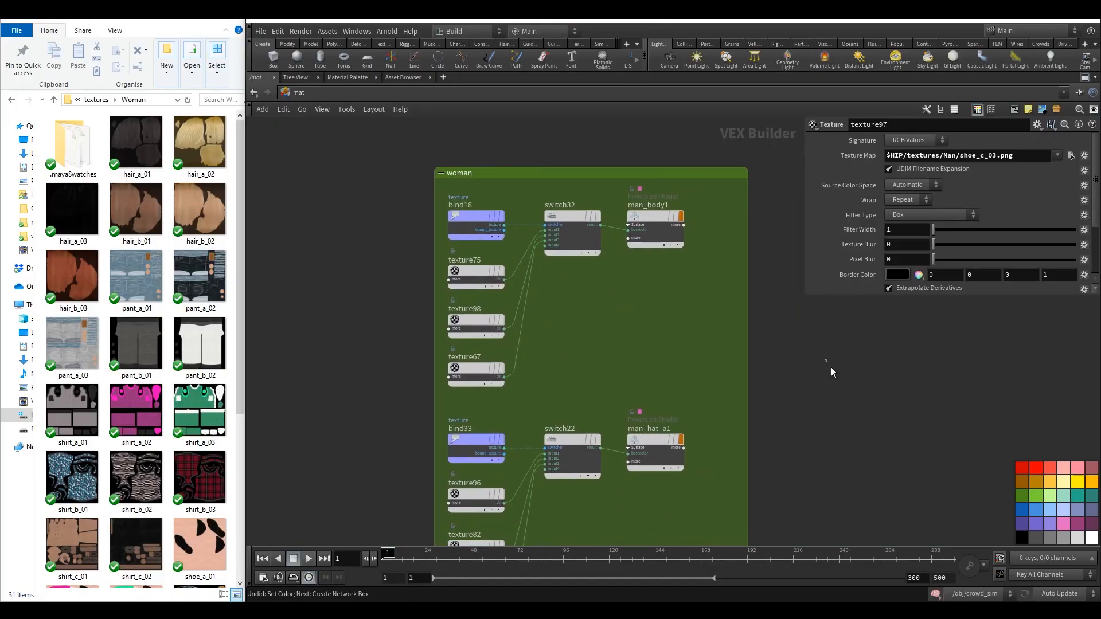
key("c")
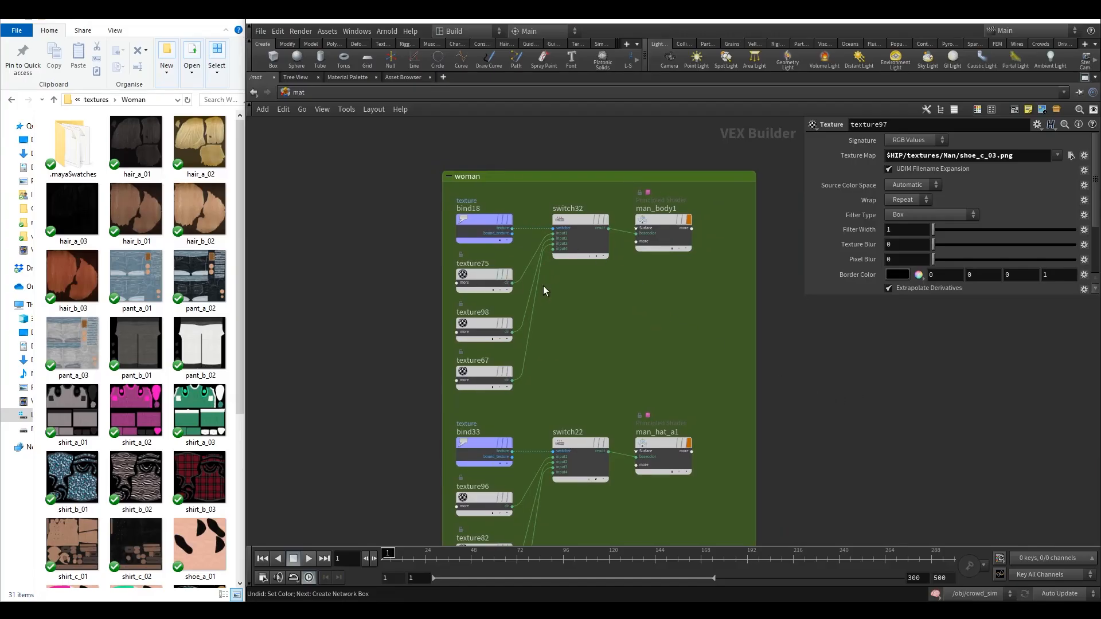
Browse the Woman textures folder to review which texture files are available.
scroll(587, 345, "down", 2)
scroll(574, 323, "up", 2)
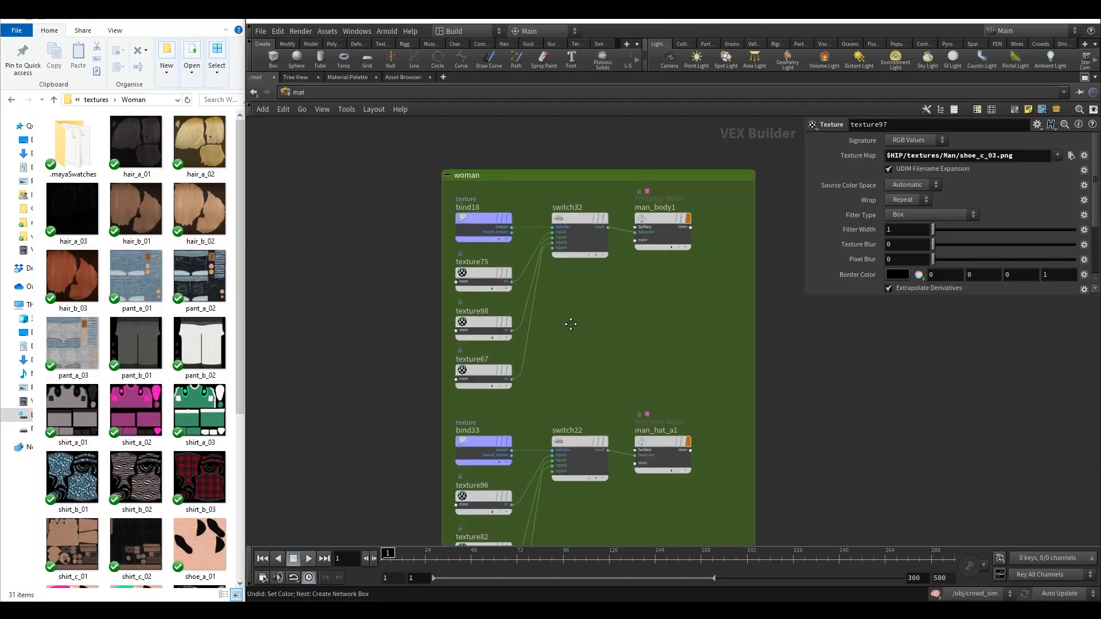
mouse_move(239, 155)
left_mouse_down()
mouse_move(237, 143)
mouse_move(238, 171)
mouse_move(236, 143)
mouse_move(236, 178)
mouse_move(235, 158)
left_mouse_up()
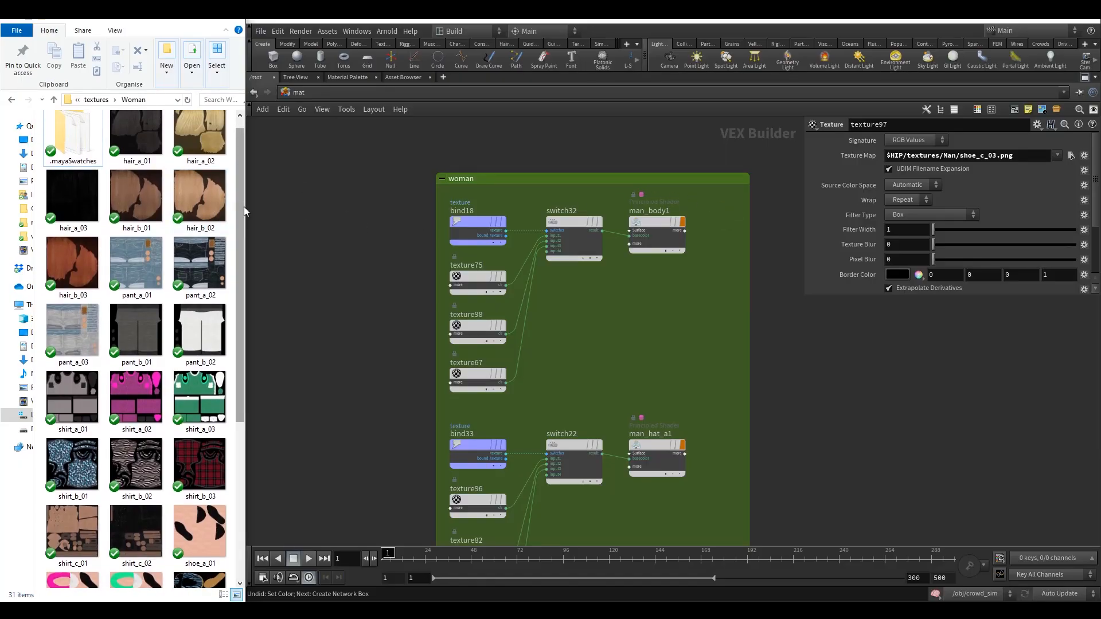
left_click_drag(241, 207, 235, 373)
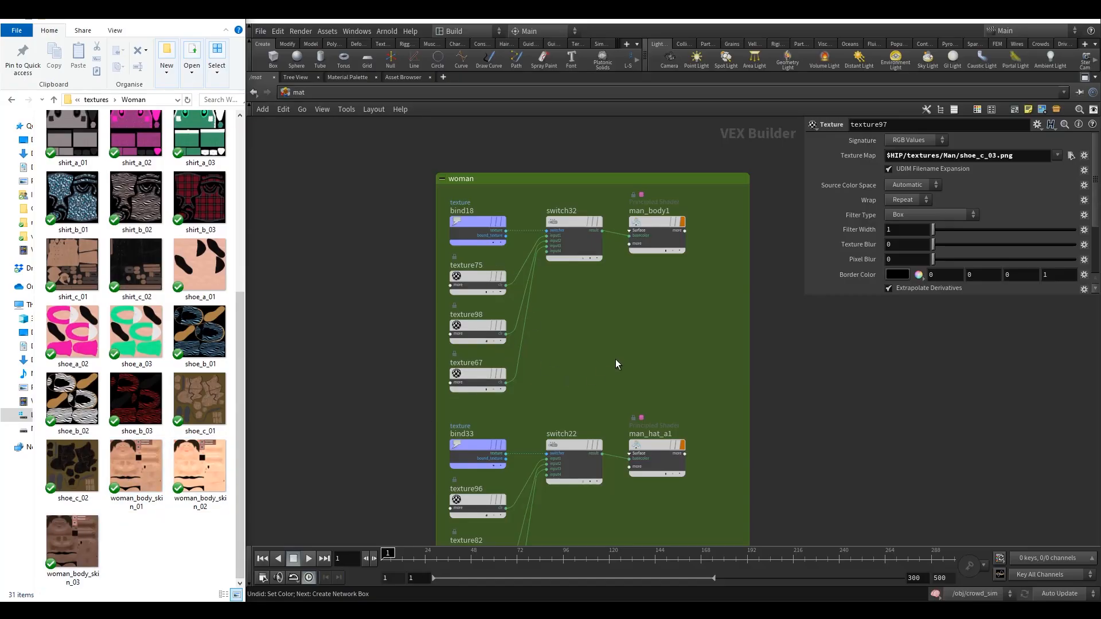
left_click_drag(242, 352, 216, 355)
scroll(216, 354, "up", 5)
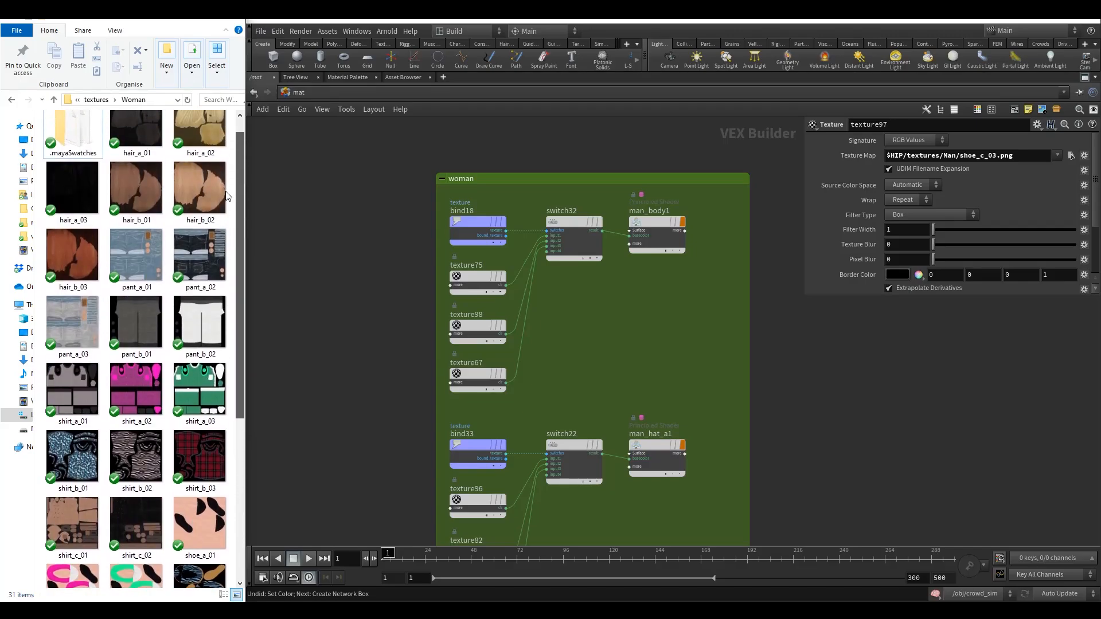
Delete the man_hat_a1 material chain from the woman network box.
middle_click_drag(651, 502, 645, 312)
scroll(665, 309, "down", 4)
left_click_drag(644, 360, 490, 240)
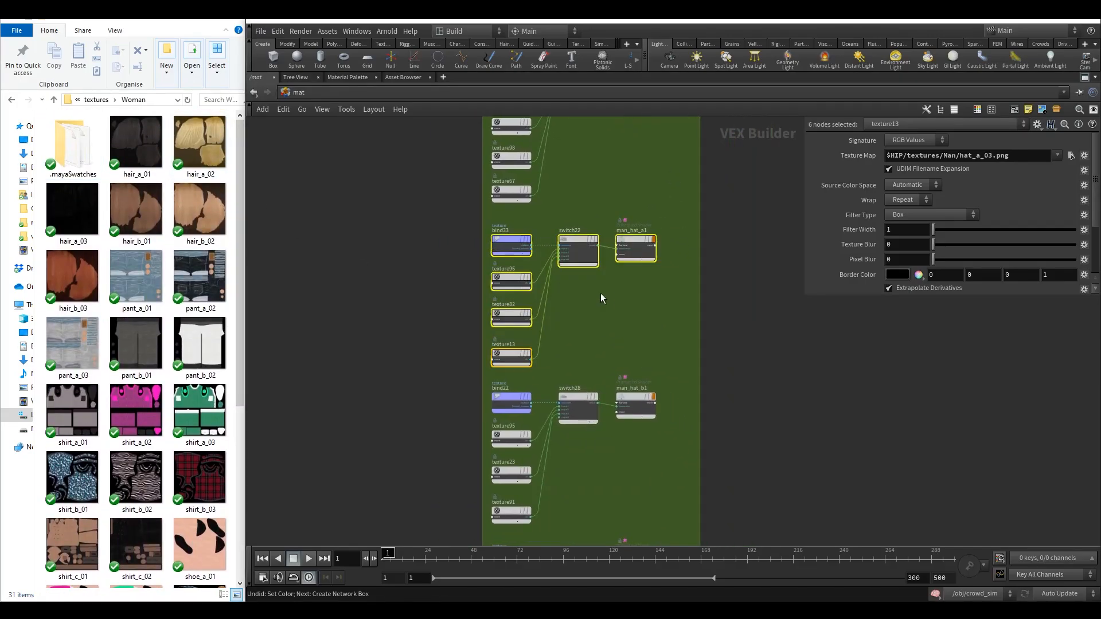
key("Delete")
Delete two more surplus hat material chains from the woman network box.
middle_click_drag(630, 318, 601, 232)
left_click_drag(611, 244, 496, 418)
key("Delete")
middle_click_drag(555, 388, 586, 211)
left_click_drag(665, 223, 508, 421)
key("Delete")
Delete another surplus material chain further down the woman network box.
middle_click_drag(573, 400, 542, 249)
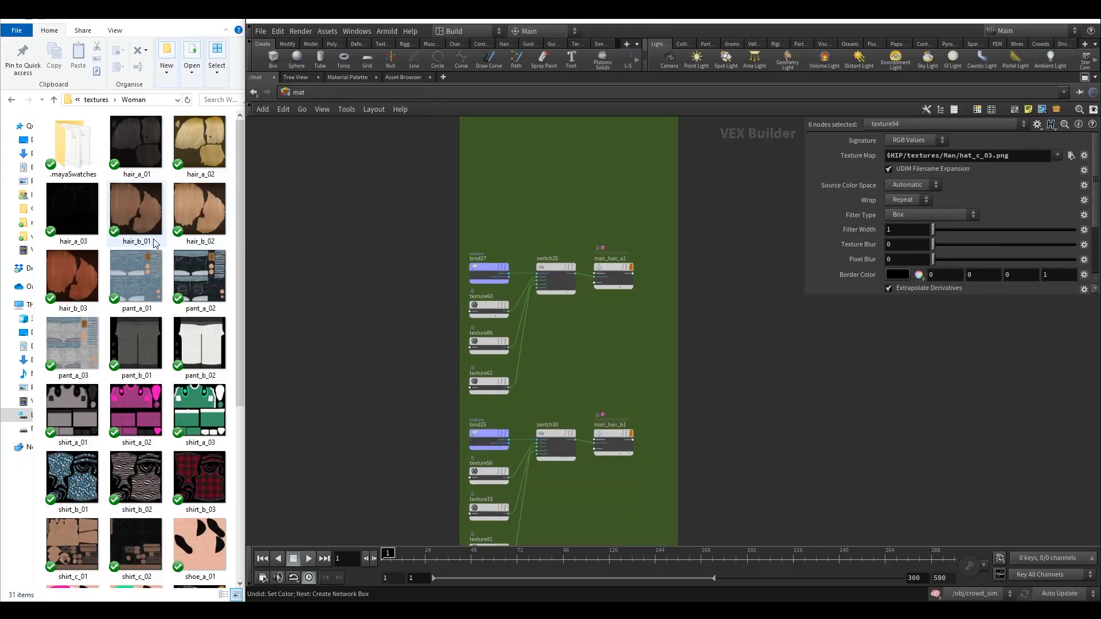
scroll(607, 373, "down", 10)
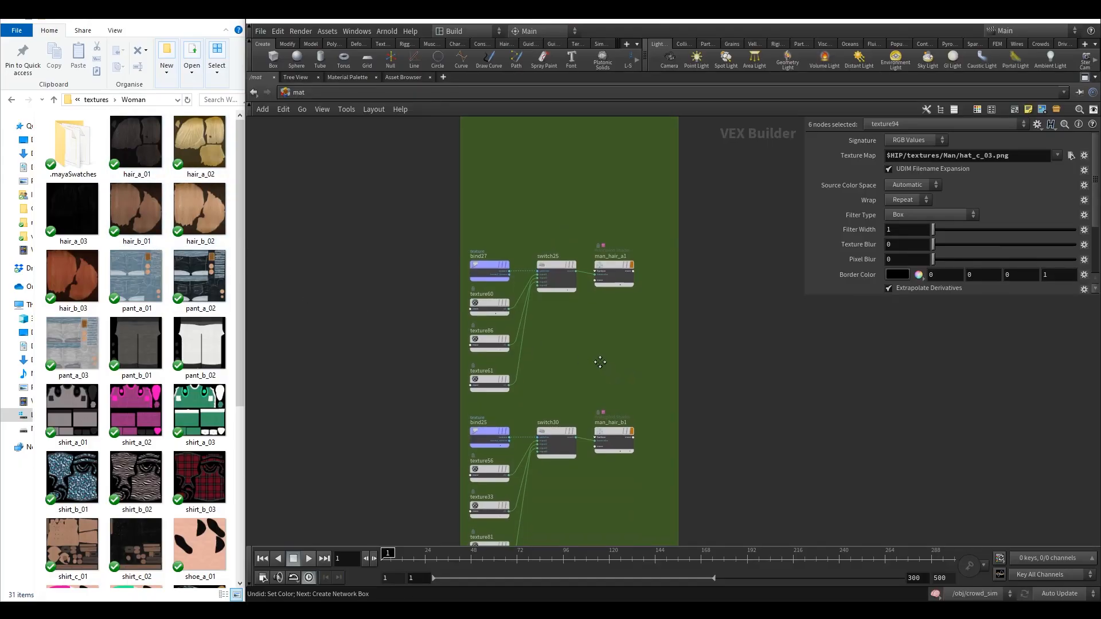
middle_click_drag(646, 380, 627, 518)
mouse_move(607, 373)
middle_mouse_down()
mouse_move(600, 489)
mouse_move(608, 200)
middle_mouse_up()
left_click_drag(644, 395, 473, 267)
middle_click_drag(663, 219, 583, 449)
key("Delete")
Delete the man_pant_c1 material chain with its bind, switch and texture nodes.
middle_click_drag(565, 305, 578, 322)
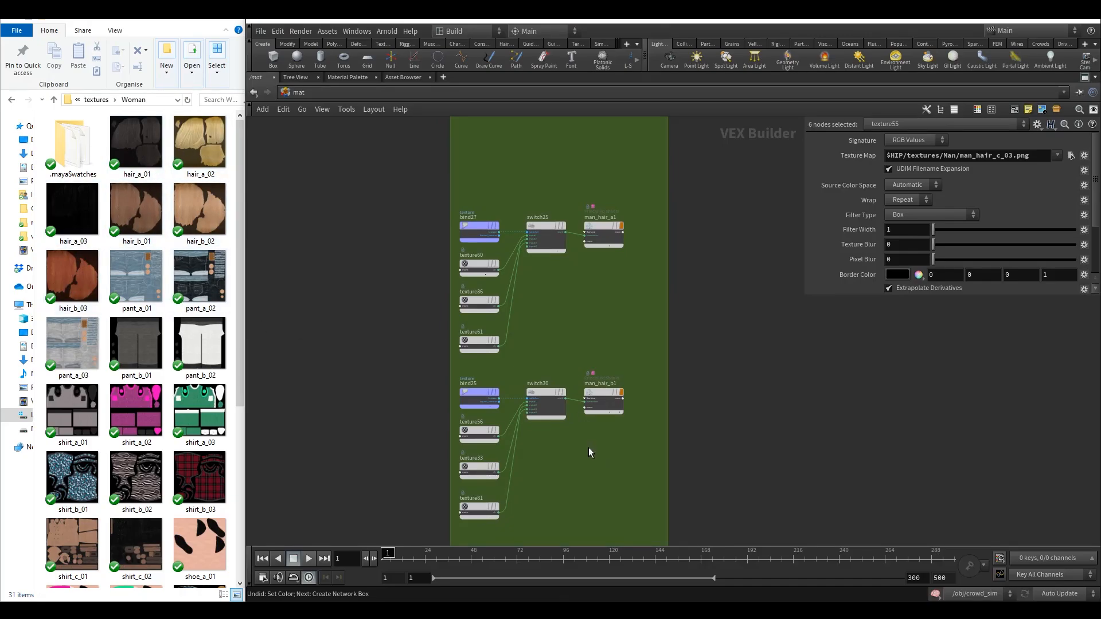
middle_click_drag(588, 447, 577, 364)
left_click(495, 396)
middle_click_drag(534, 428, 532, 228)
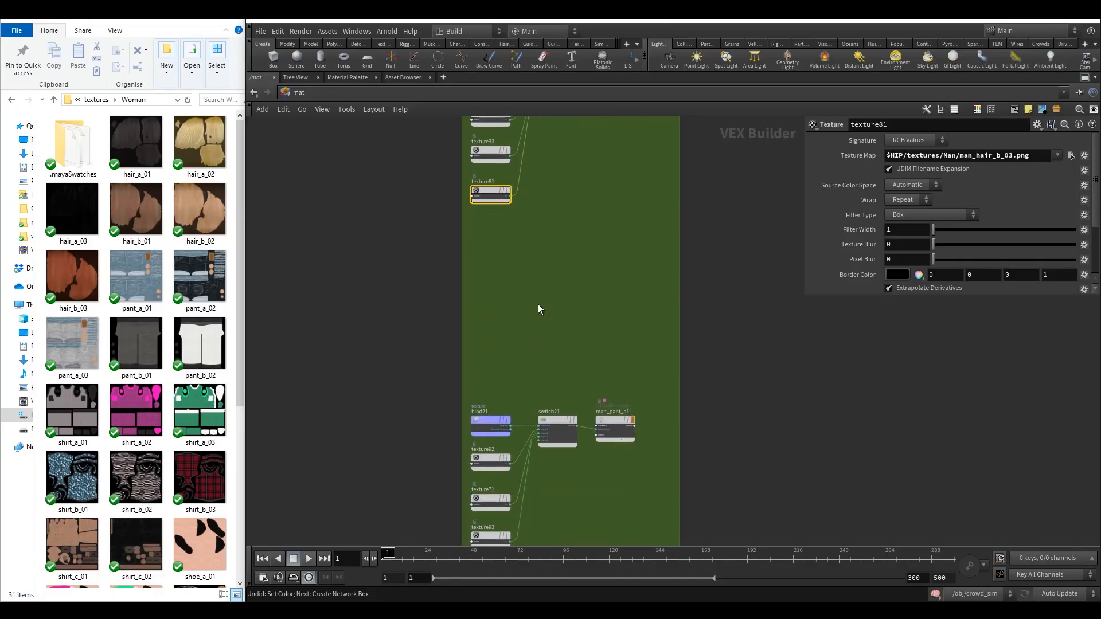
middle_click_drag(538, 328, 528, 220)
middle_click_drag(597, 208, 597, 438)
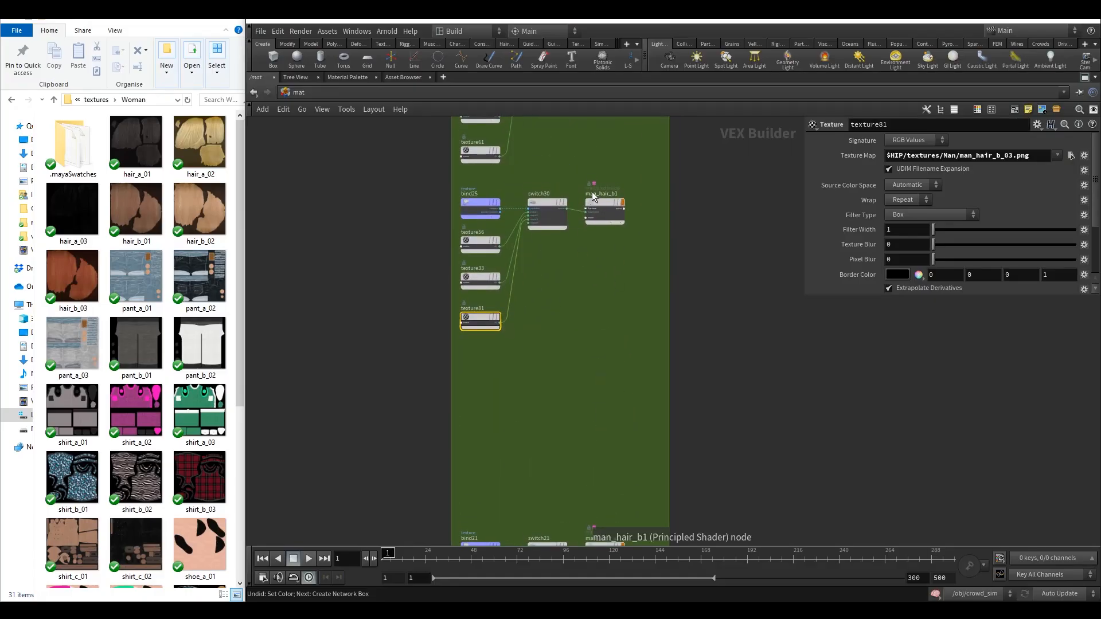
middle_click_drag(527, 413, 564, 341)
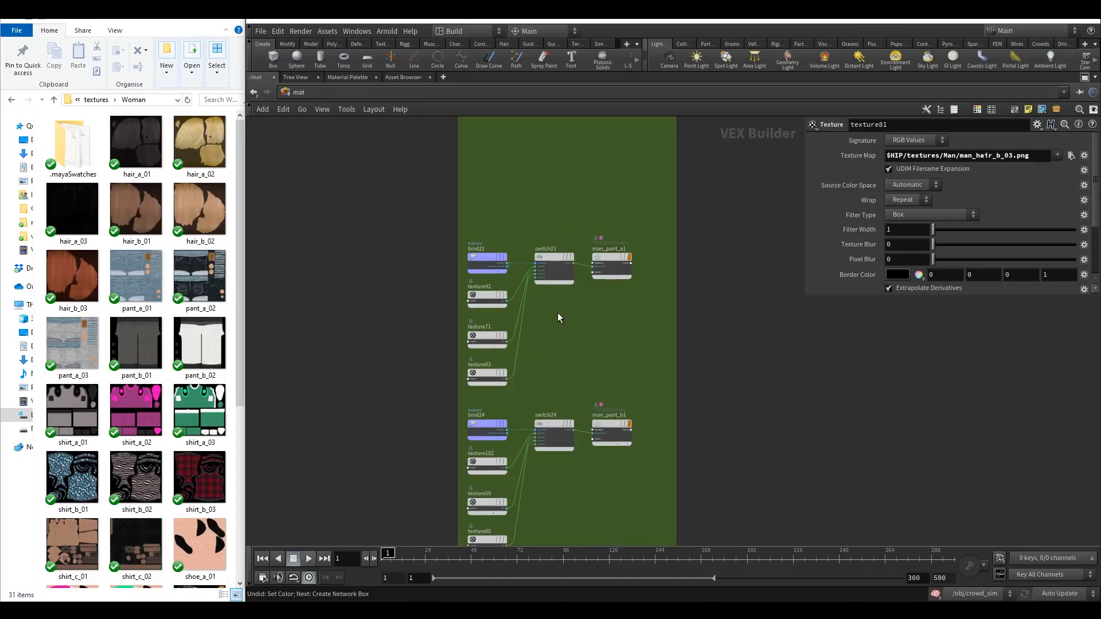
middle_click_drag(557, 315, 572, 283)
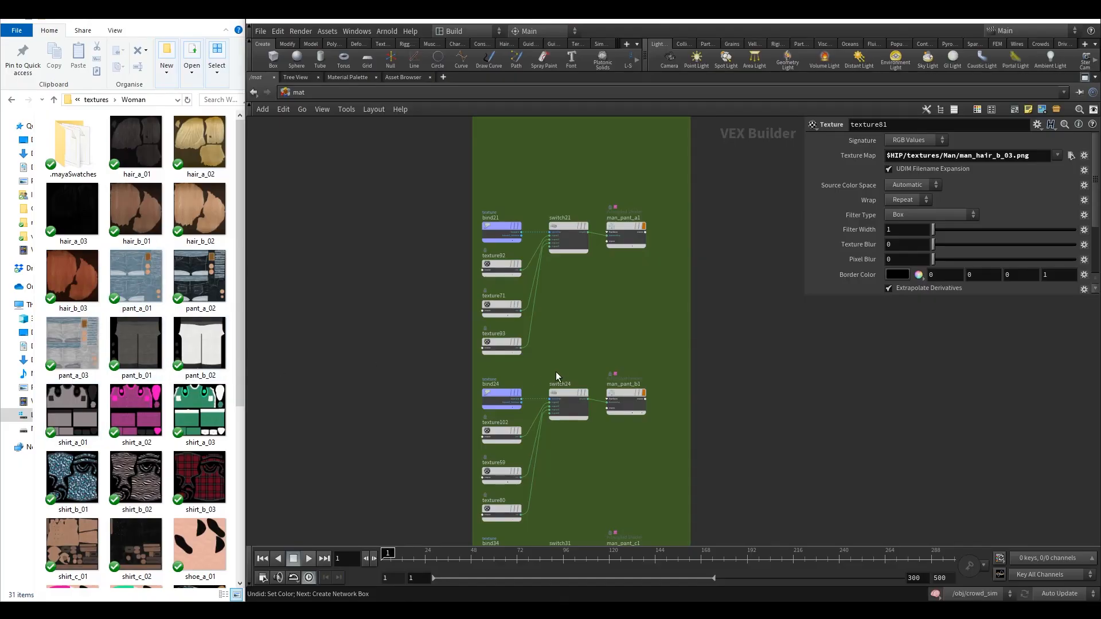
middle_click_drag(590, 343, 575, 203)
middle_click_drag(619, 380, 611, 276)
left_click_drag(578, 422, 458, 303)
left_click_drag(615, 435, 452, 302)
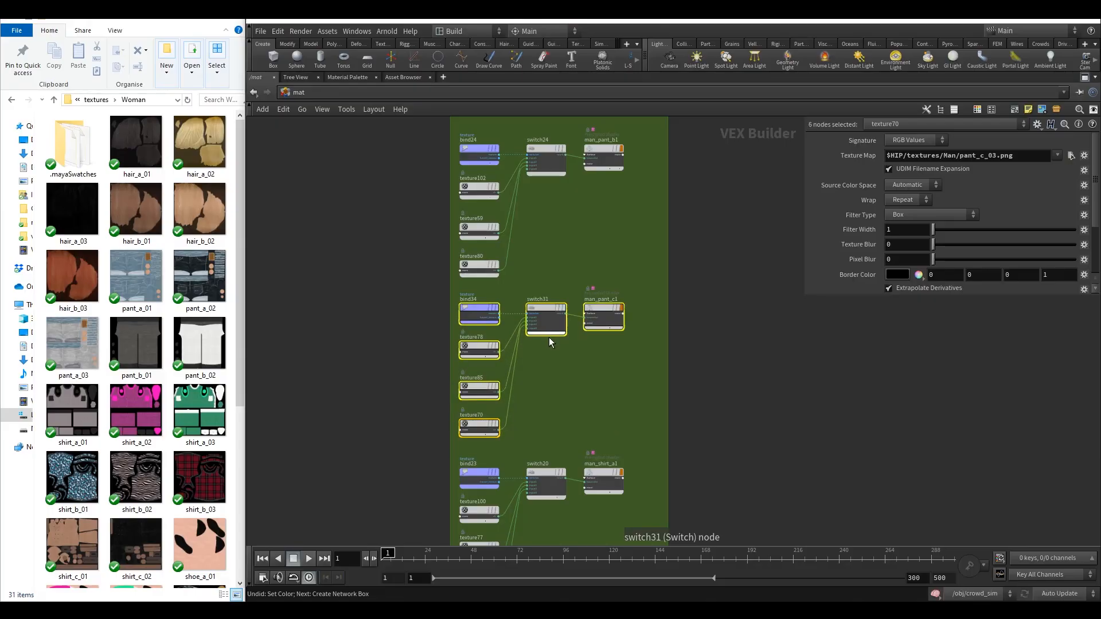
key("Delete")
Delete texture80, the third texture feeding the man_pant_b1 switch.
middle_click_drag(590, 270, 602, 450)
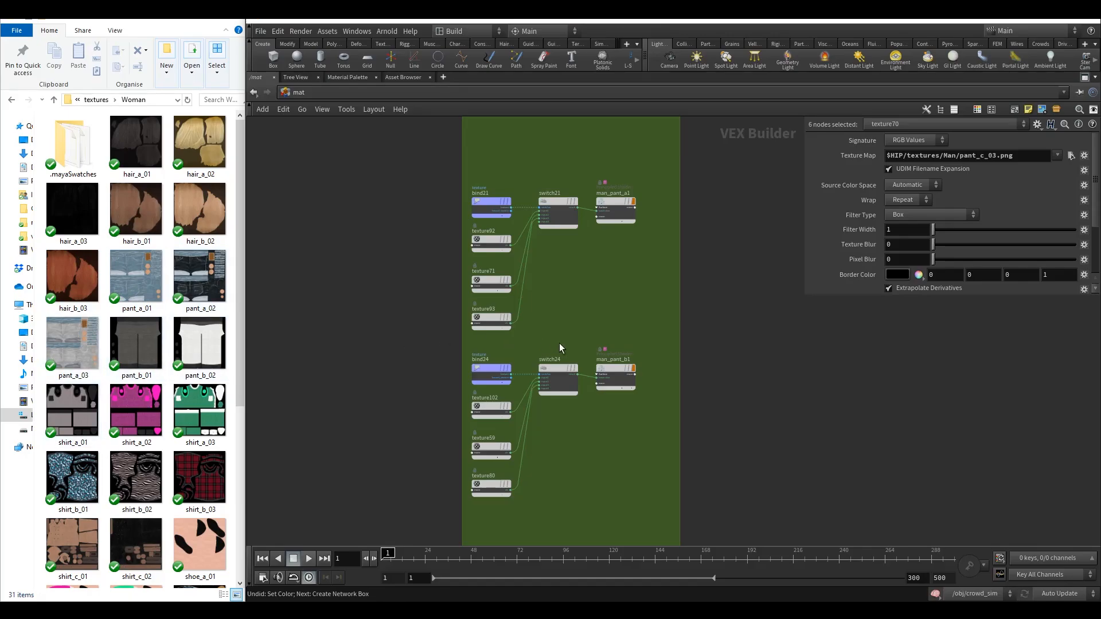
middle_click_drag(579, 325, 599, 209)
scroll(552, 401, "up", 3)
left_click(475, 341)
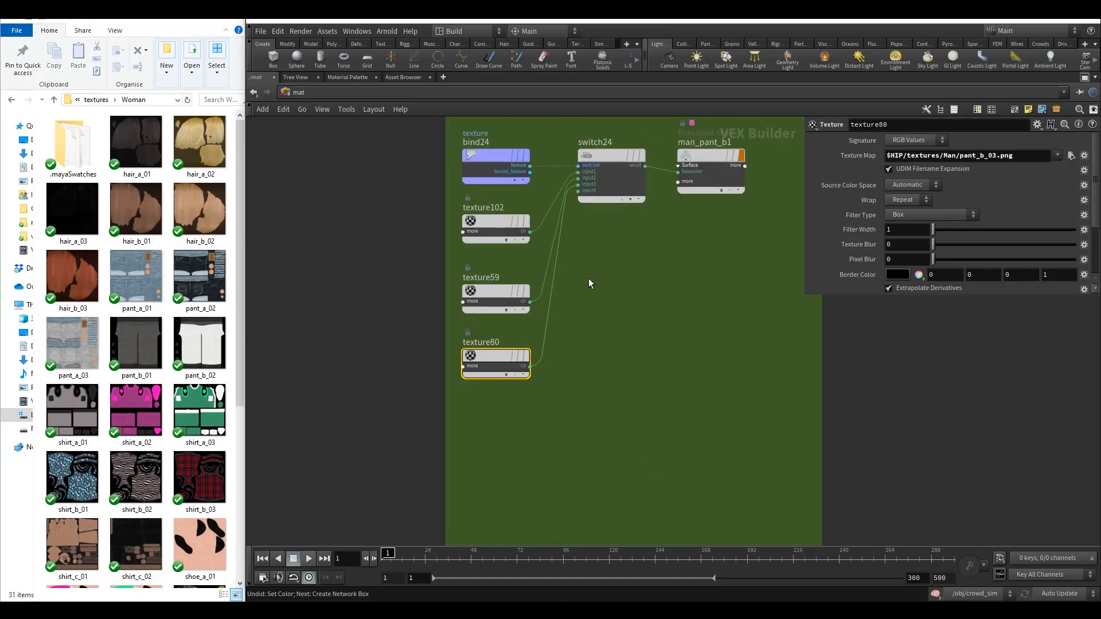
key("Delete")
Connect texture59 to switch24's third input and inspect the pant chain's texture, bind and switch nodes.
key("h")
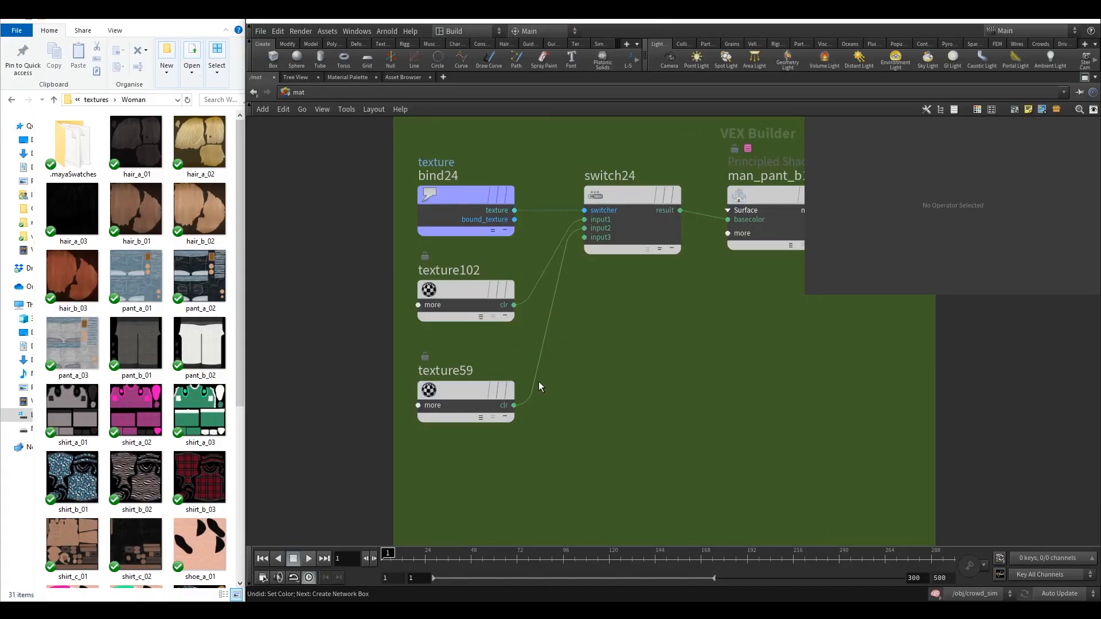
left_click(514, 406)
left_click(585, 237)
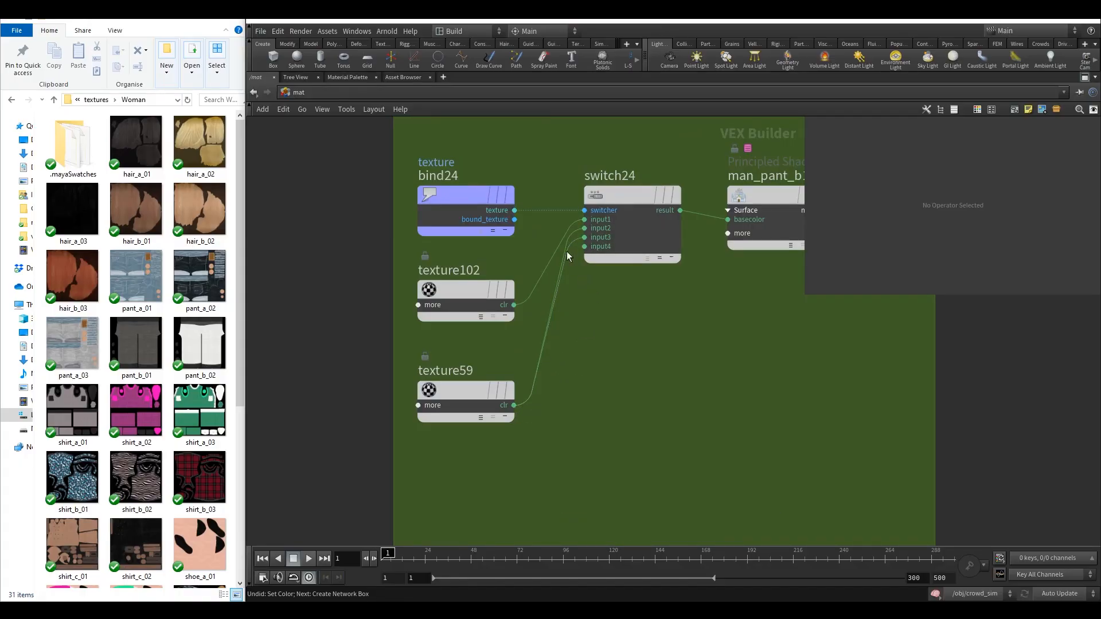
middle_click_drag(615, 379, 570, 381)
scroll(584, 387, "down", 1)
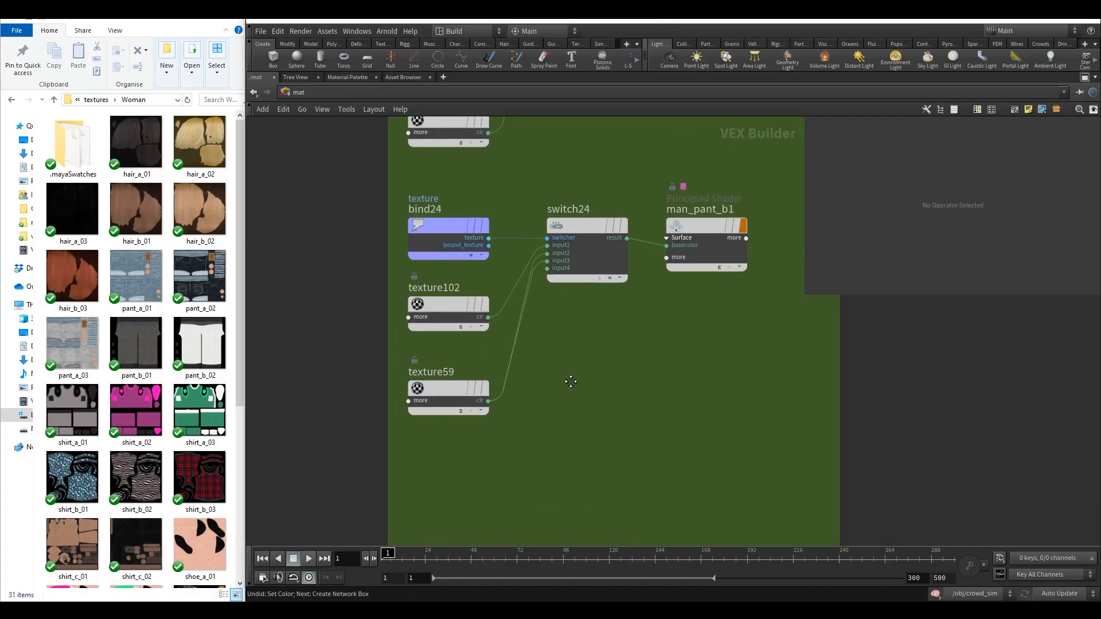
left_click(456, 304)
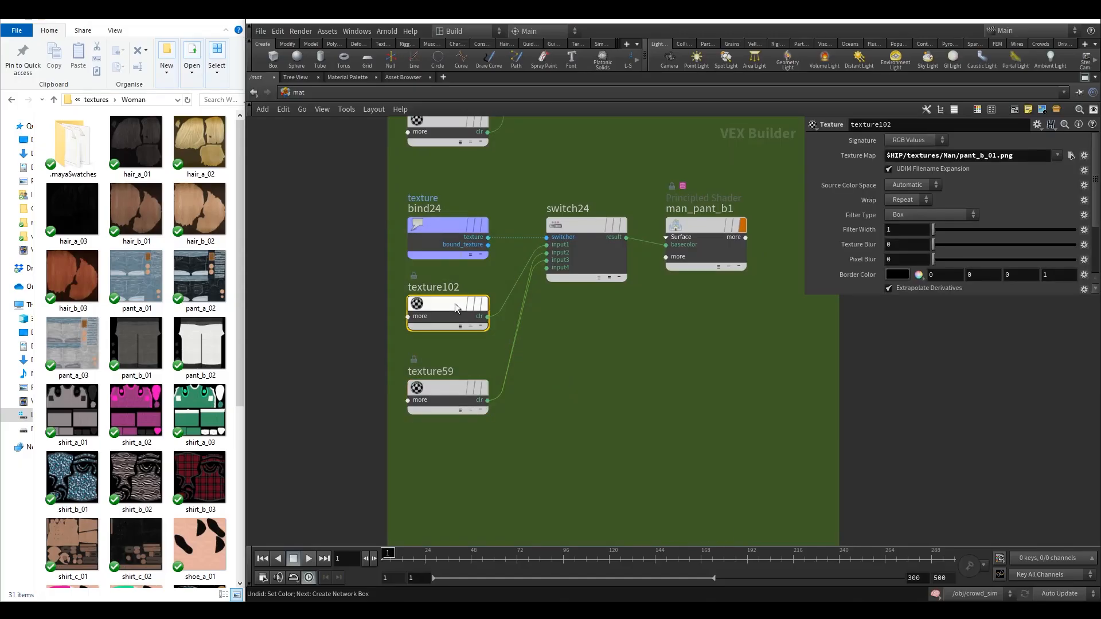
left_click(451, 228)
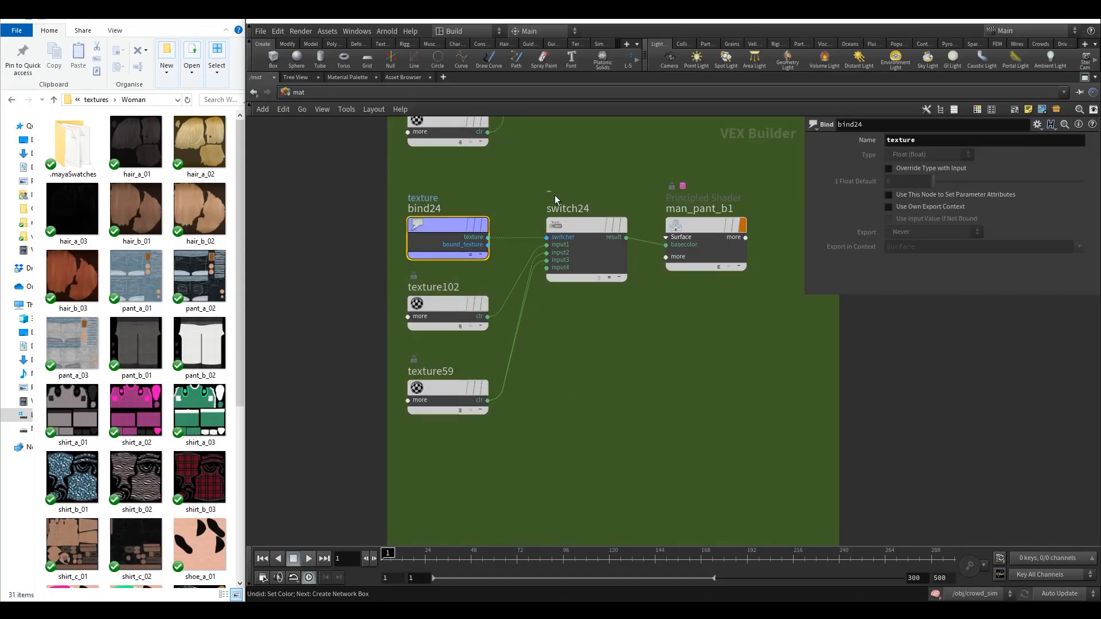
left_click(571, 225)
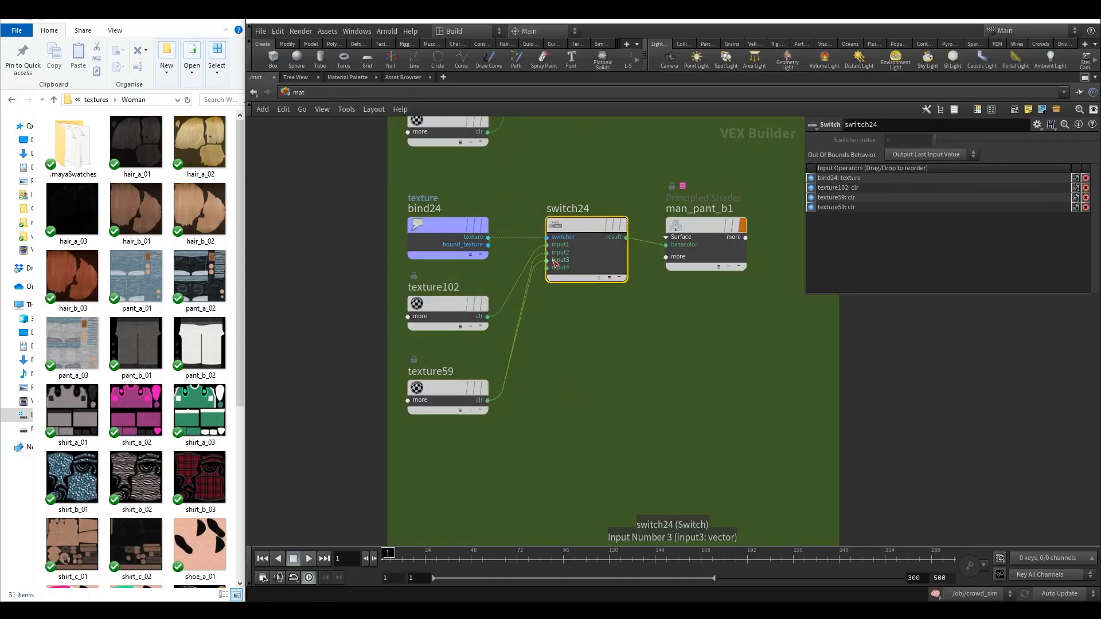
Survey the woman network box's remaining material chains and the Woman texture folder.
middle_click_drag(553, 367, 583, 307)
left_click(447, 404)
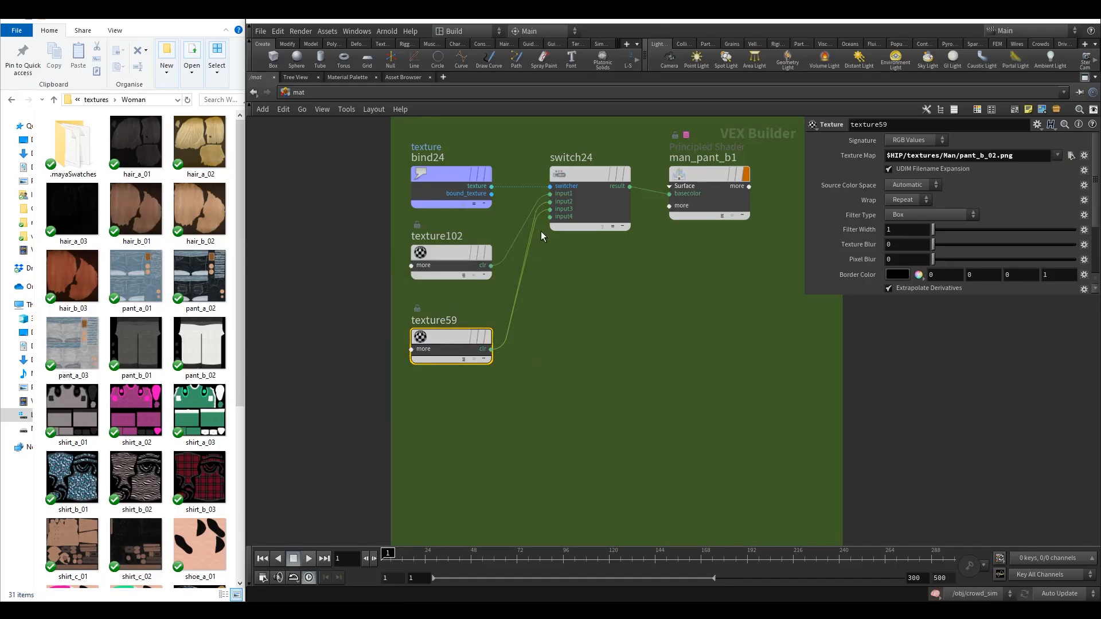
scroll(545, 359, "down", 2)
middle_click_drag(582, 395, 535, 149)
middle_click_drag(534, 373, 510, 245)
scroll(512, 269, "down", 2)
middle_click_drag(515, 291, 514, 277)
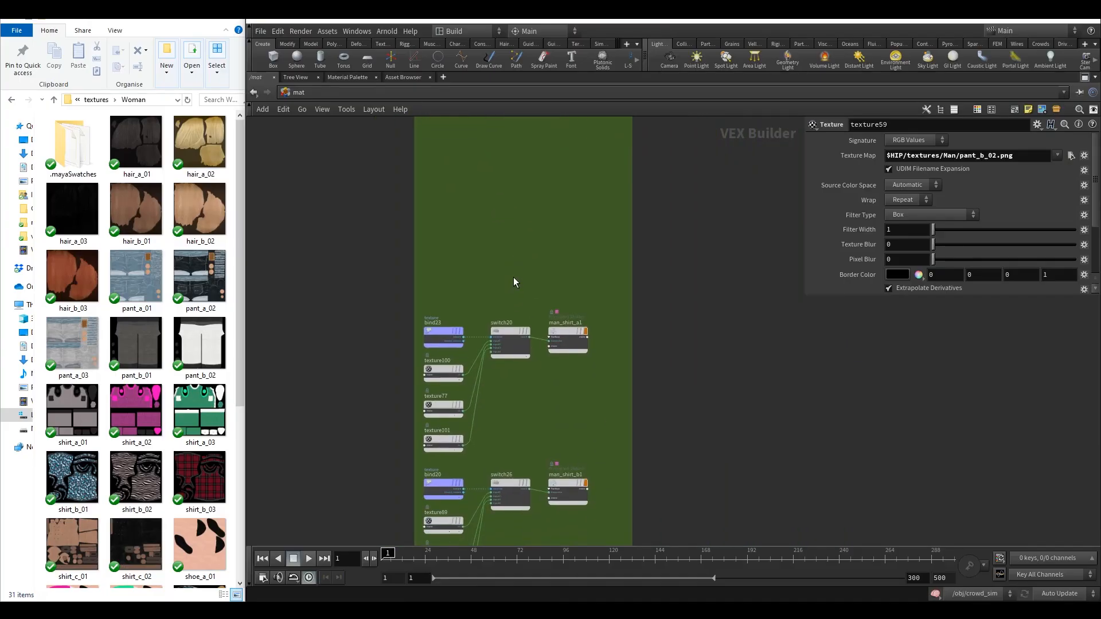
middle_click_drag(539, 381, 546, 327)
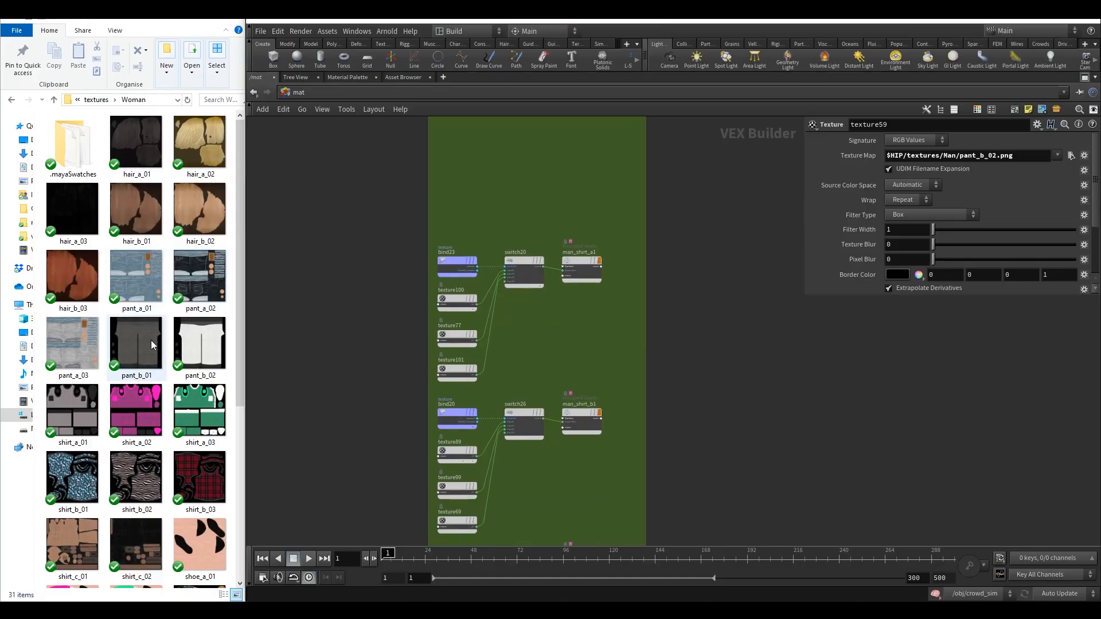
middle_click_drag(521, 208, 523, 170)
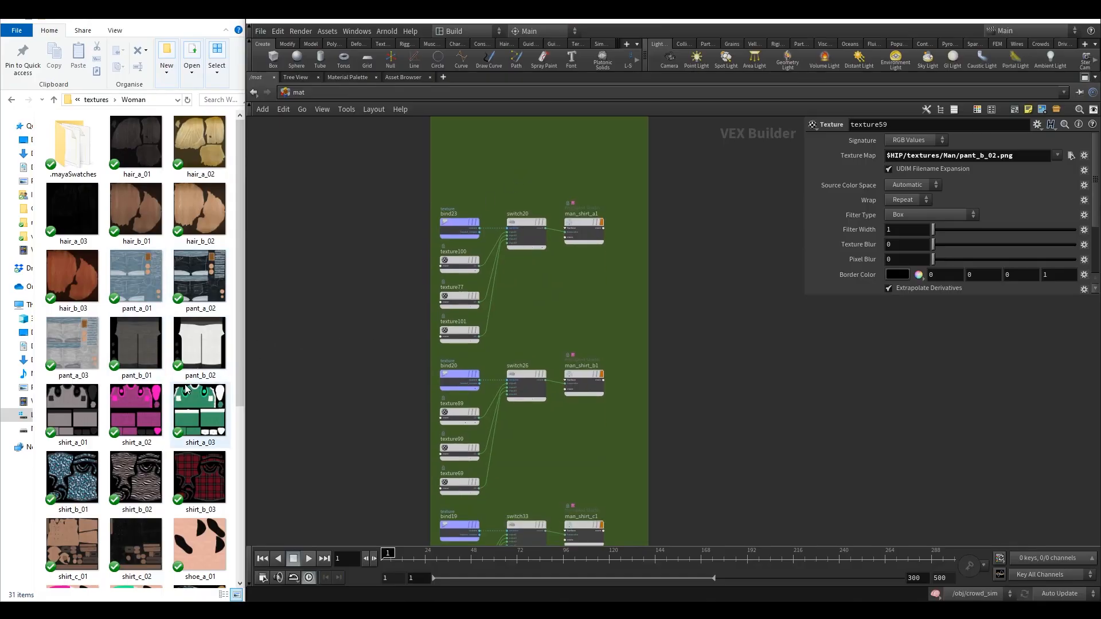
scroll(185, 389, "down", 3)
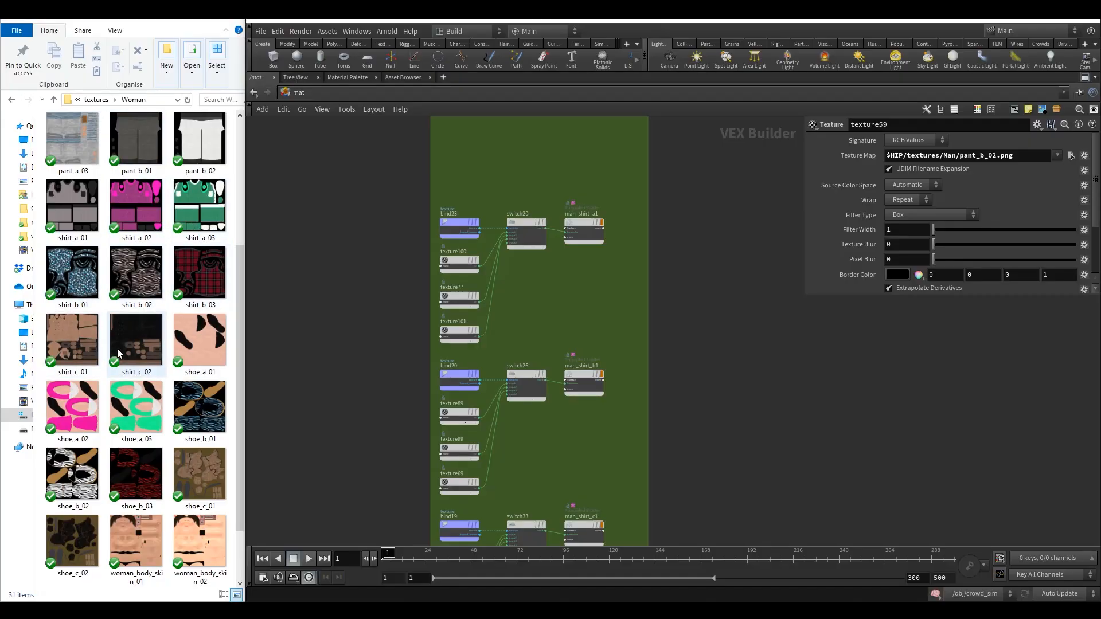
Delete texture76, the third texture feeding the man_shirt_c1 switch.
middle_click_drag(564, 438, 577, 294)
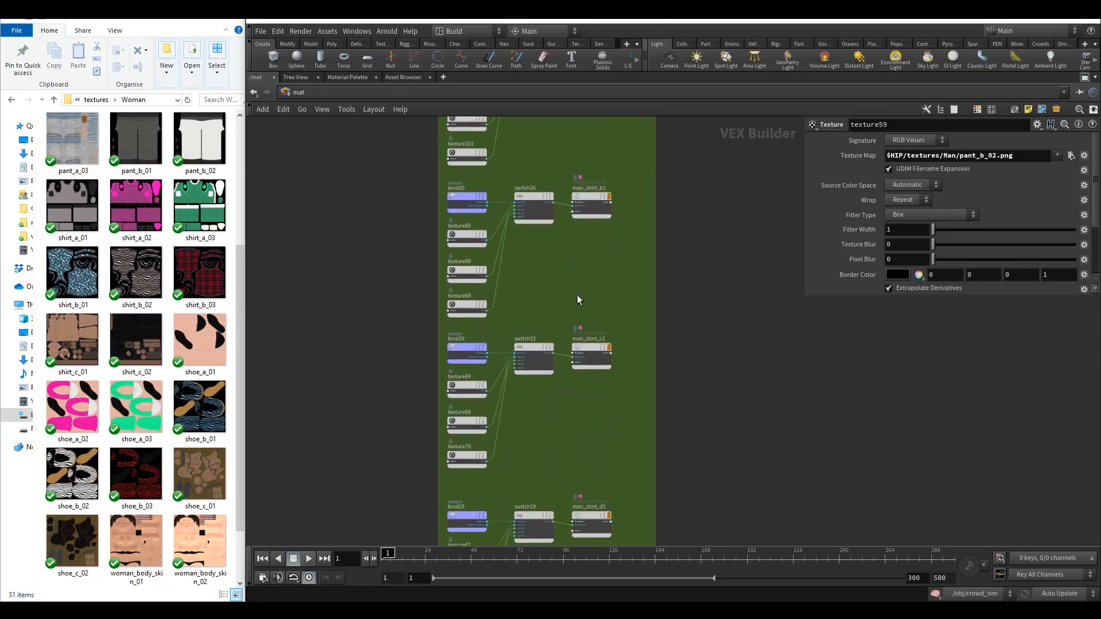
middle_click_drag(569, 422, 589, 352)
middle_click_drag(502, 400, 521, 404)
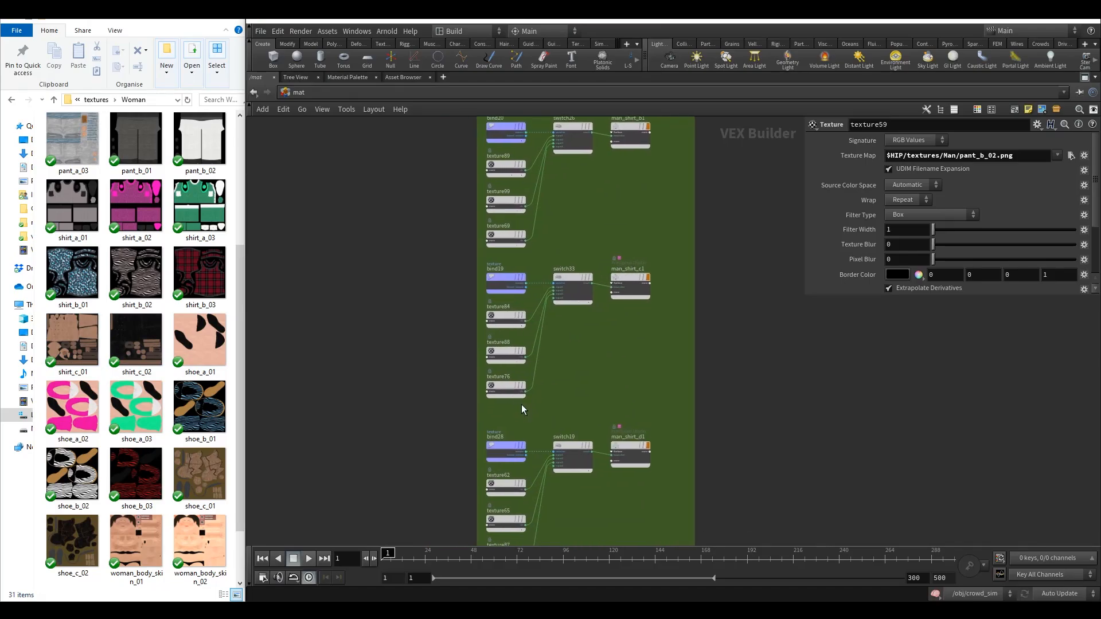
scroll(529, 421, "up", 3)
left_click(477, 349)
key("Delete")
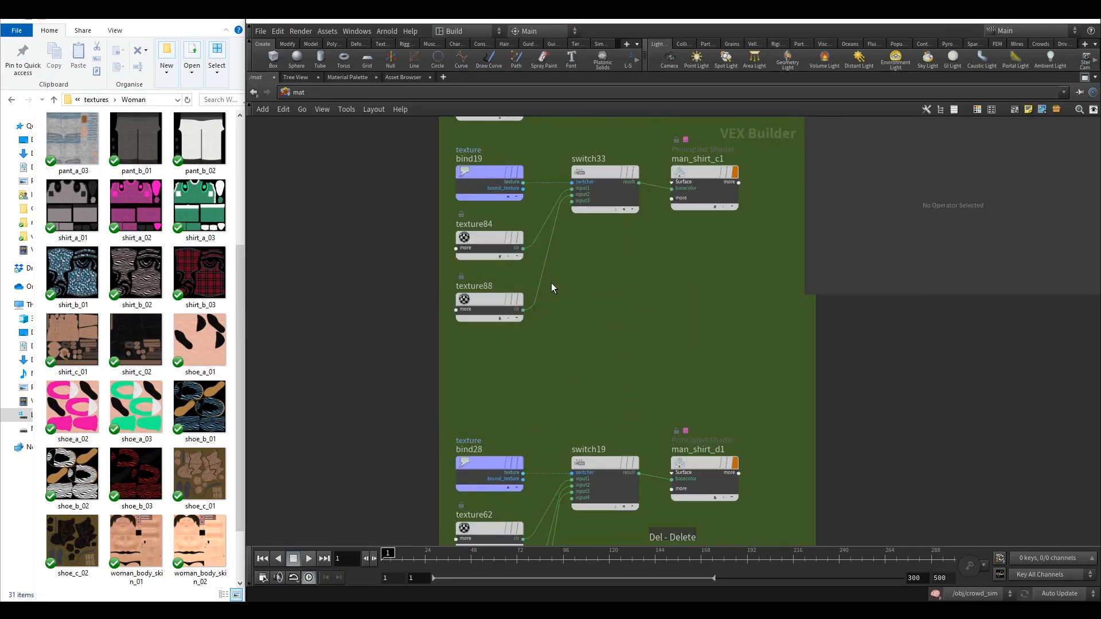
Delete the man_shirt_d1 material chain with its bind, switch and three texture nodes.
scroll(531, 343, "up", 3)
left_click(500, 346)
middle_click_drag(556, 319, 520, 349)
left_click(537, 259)
scroll(566, 353, "down", 3)
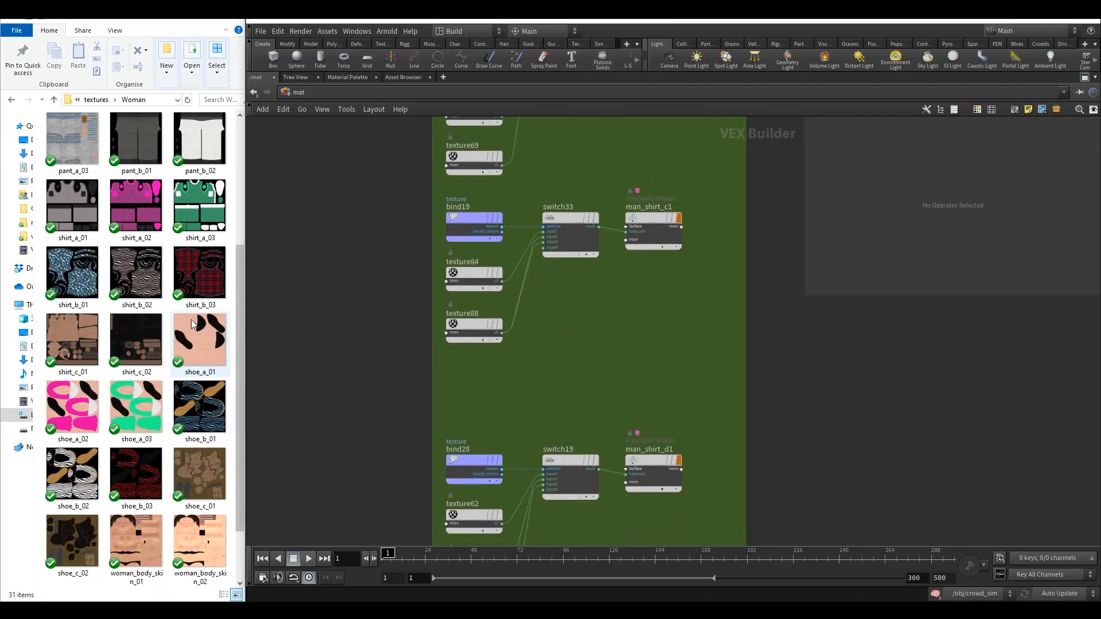
scroll(192, 350, "down", 1)
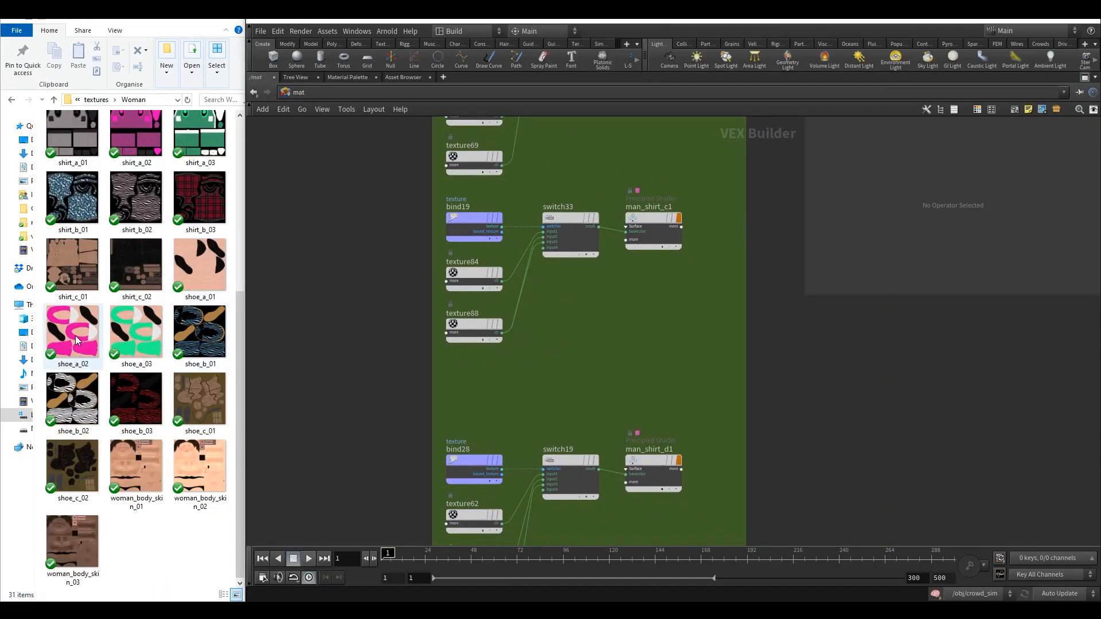
middle_click_drag(597, 327, 591, 187)
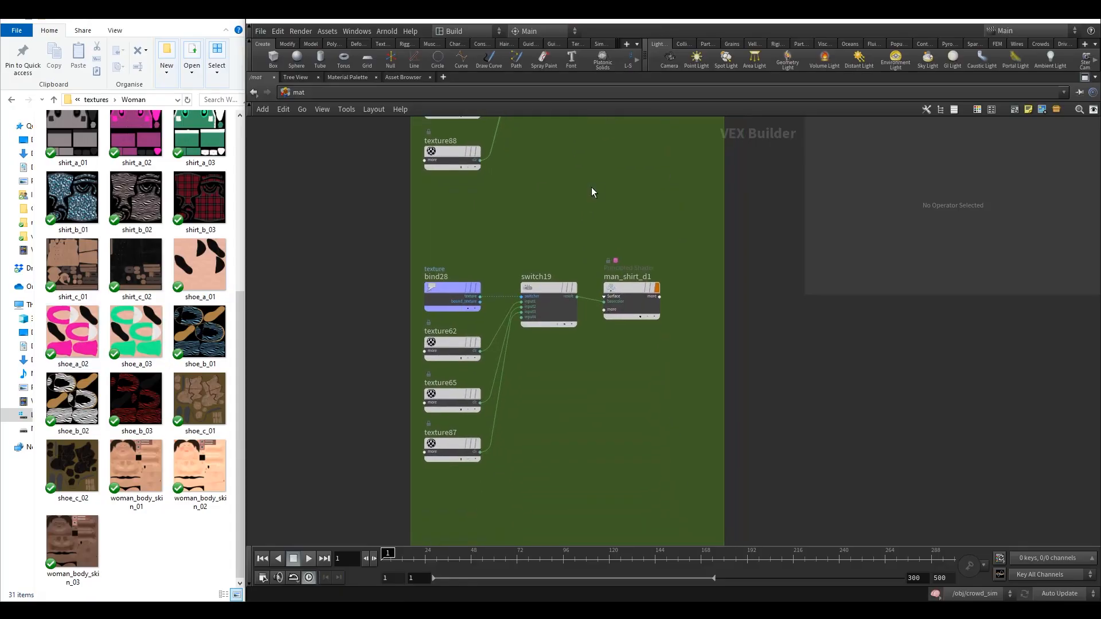
middle_click_drag(575, 231, 578, 303)
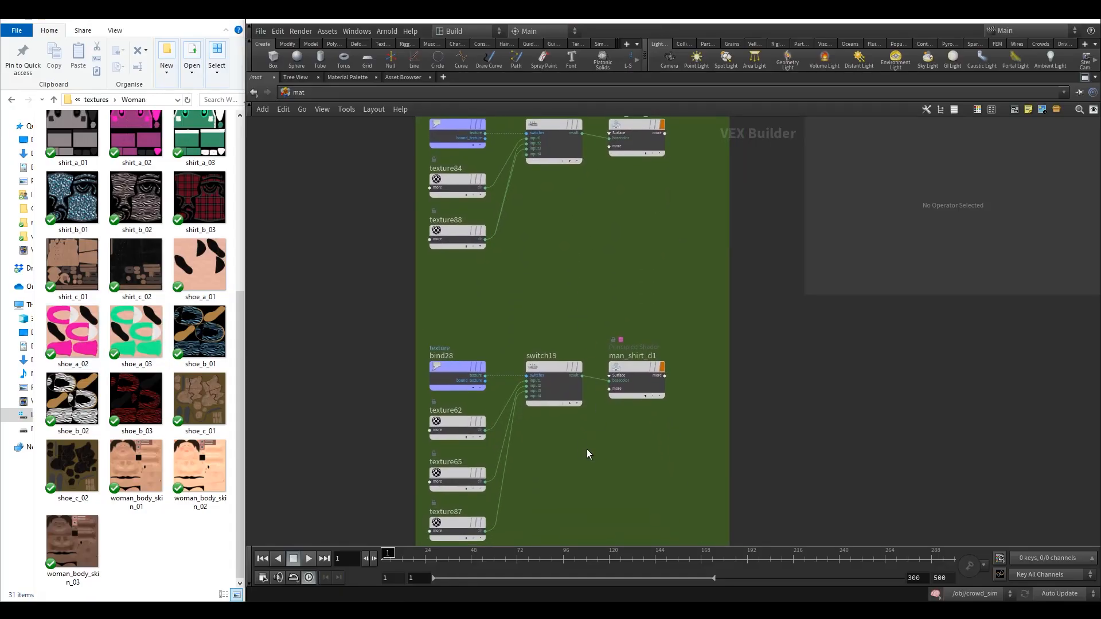
scroll(570, 379, "down", 3)
left_click_drag(588, 438, 483, 312)
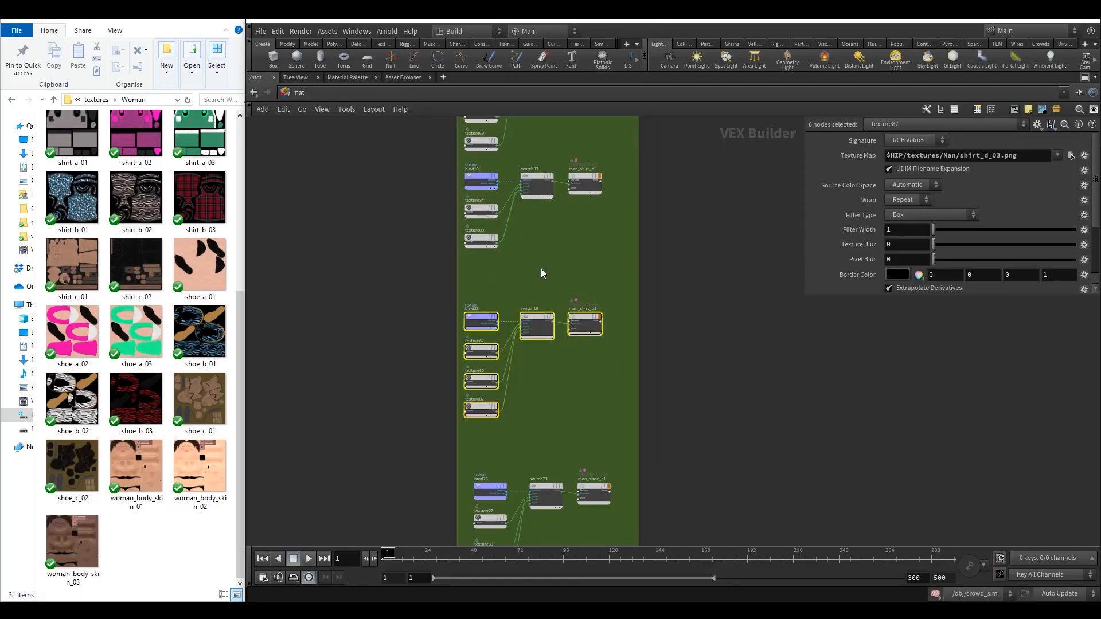
key("Delete")
Delete texture97, the third texture feeding the man_shoe_c1 switch.
middle_click_drag(556, 304, 564, 237)
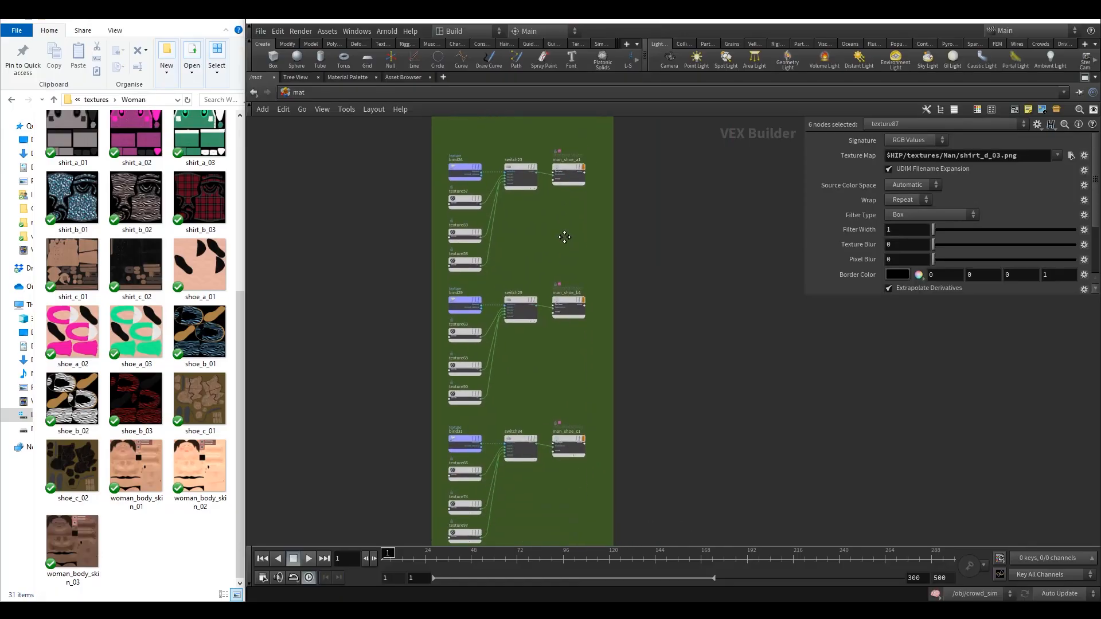
middle_click_drag(550, 395, 564, 421)
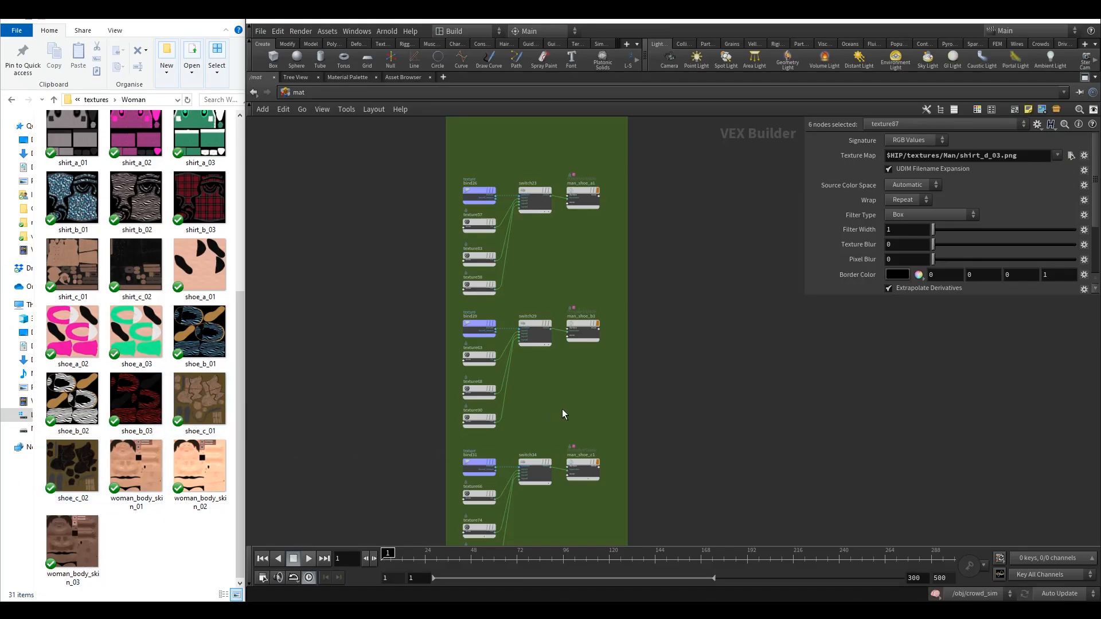
scroll(549, 390, "up", 5)
left_click(479, 417)
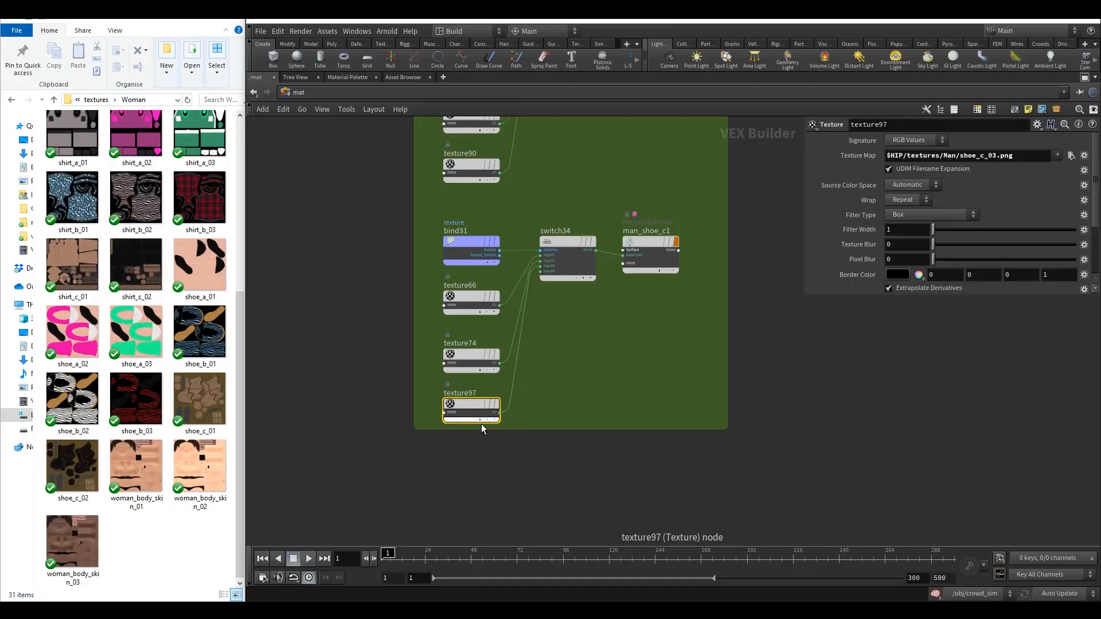
key("Delete")
scroll(540, 384, "up", 3)
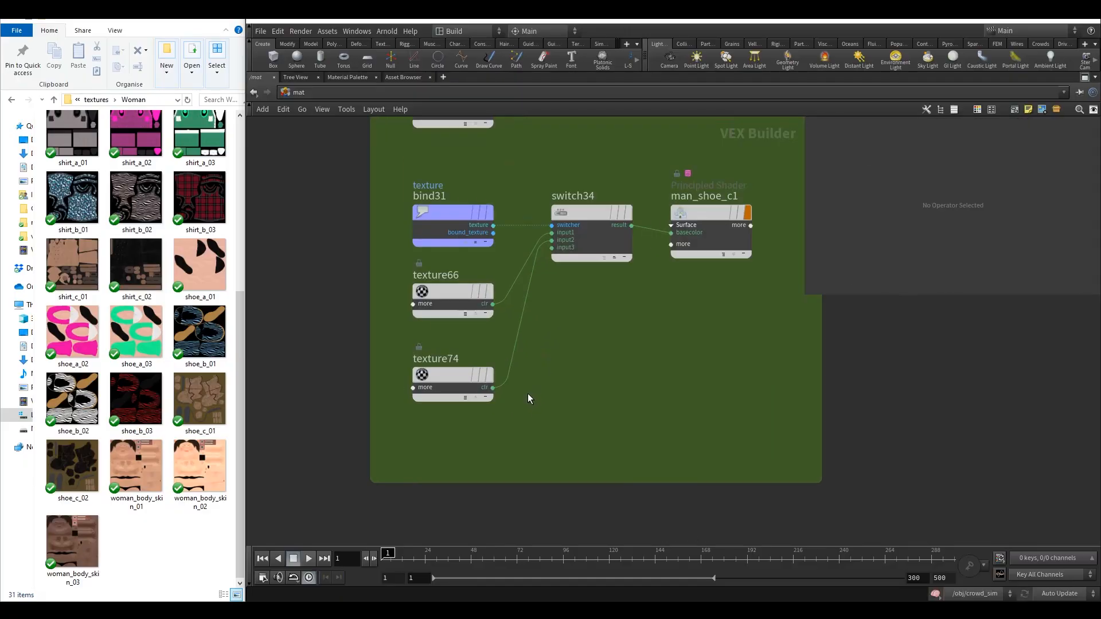
left_click_drag(492, 390, 560, 335)
middle_click_drag(559, 334, 552, 419)
left_click(537, 363)
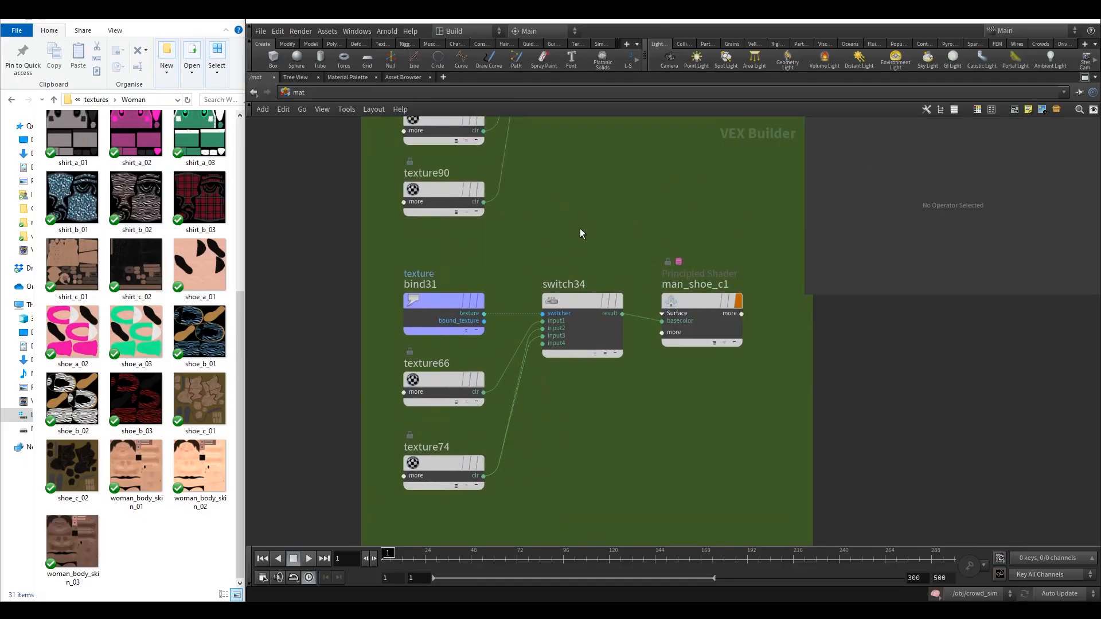
Rename the man_body1 shader in the woman network box to woman_body.
middle_click_drag(579, 228, 589, 360)
scroll(591, 353, "down", 4)
middle_click_drag(597, 318, 579, 387)
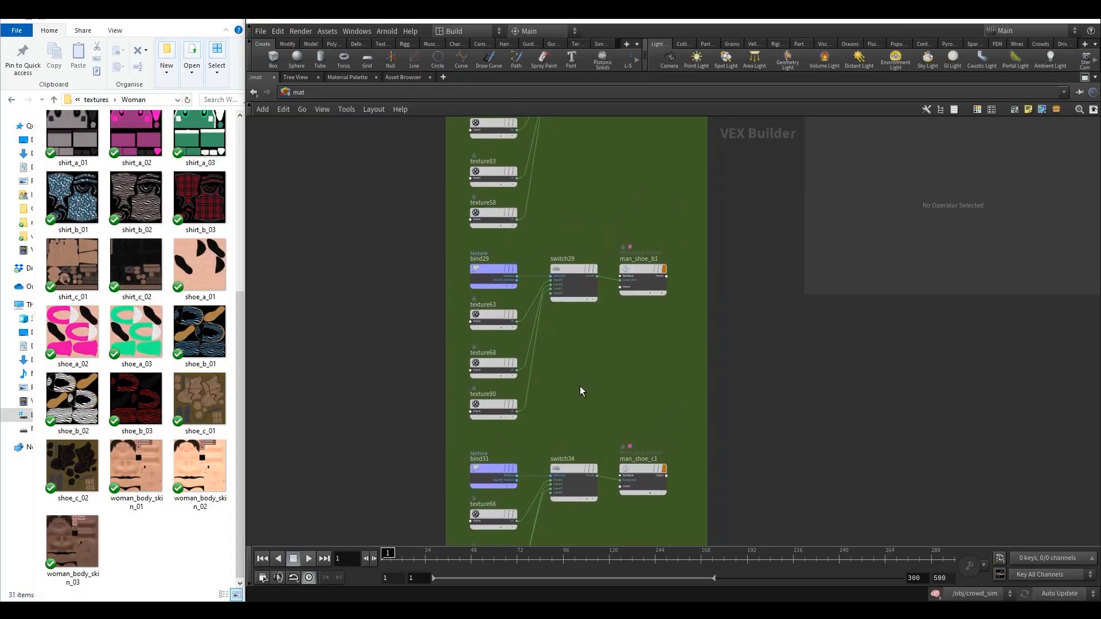
scroll(581, 386, "down", 1)
scroll(583, 386, "down", 8)
middle_click_drag(603, 273, 568, 494)
middle_click_drag(545, 229, 526, 418)
scroll(545, 373, "up", 6)
double_click(591, 302)
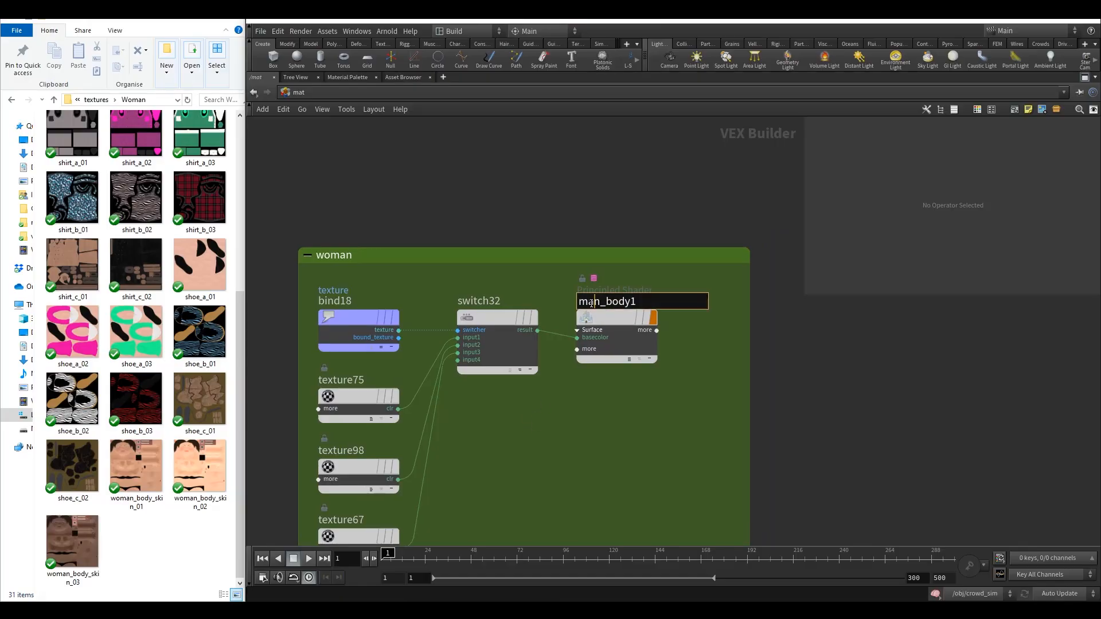
left_click_drag(599, 304, 578, 305)
type("woman")
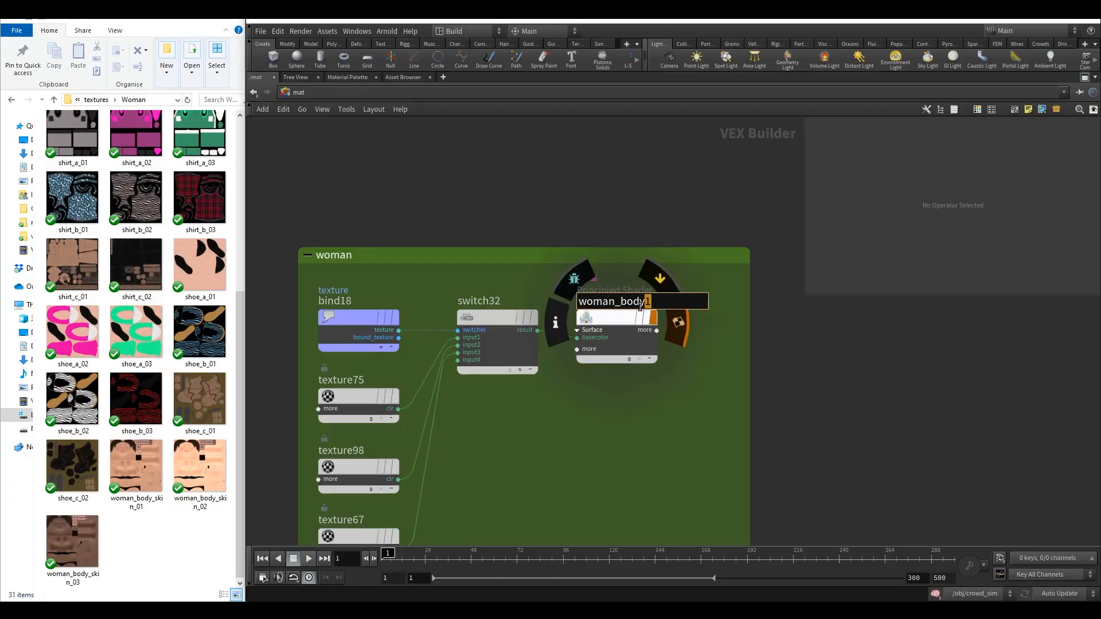
key("BackSpace")
key("Return")
middle_click_drag(428, 404, 440, 318)
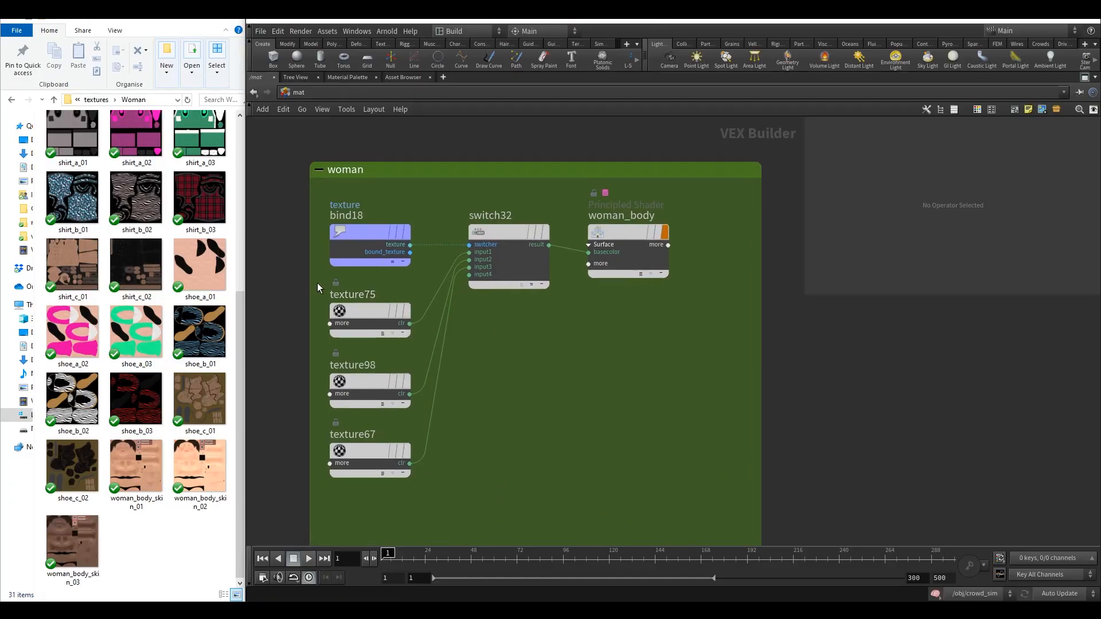
left_click(370, 314)
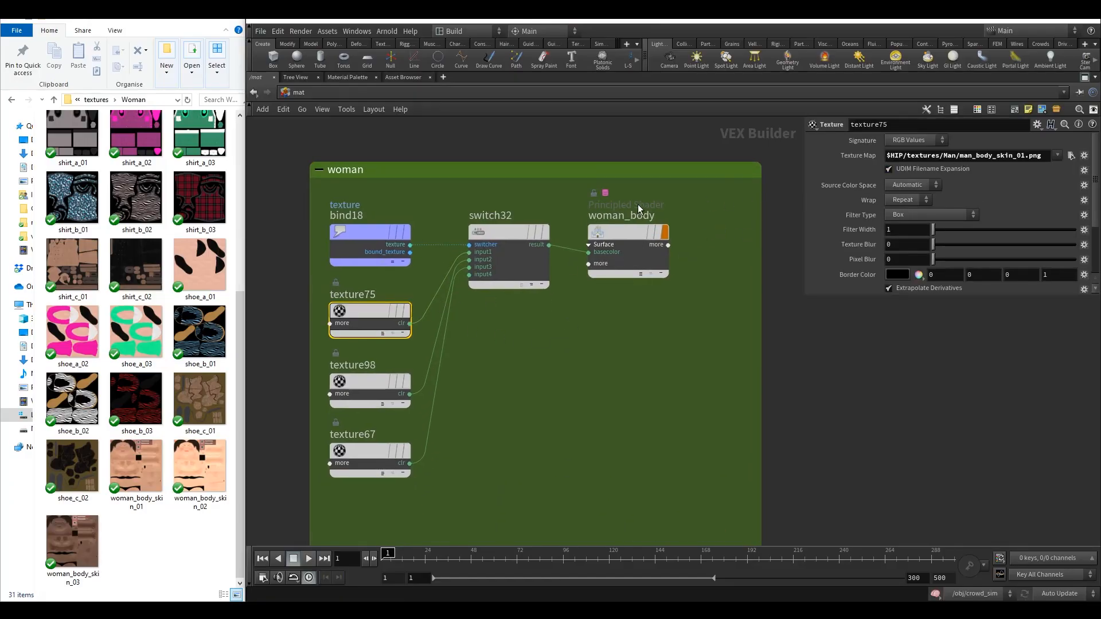
double_click(598, 217)
left_click_drag(625, 219, 593, 221)
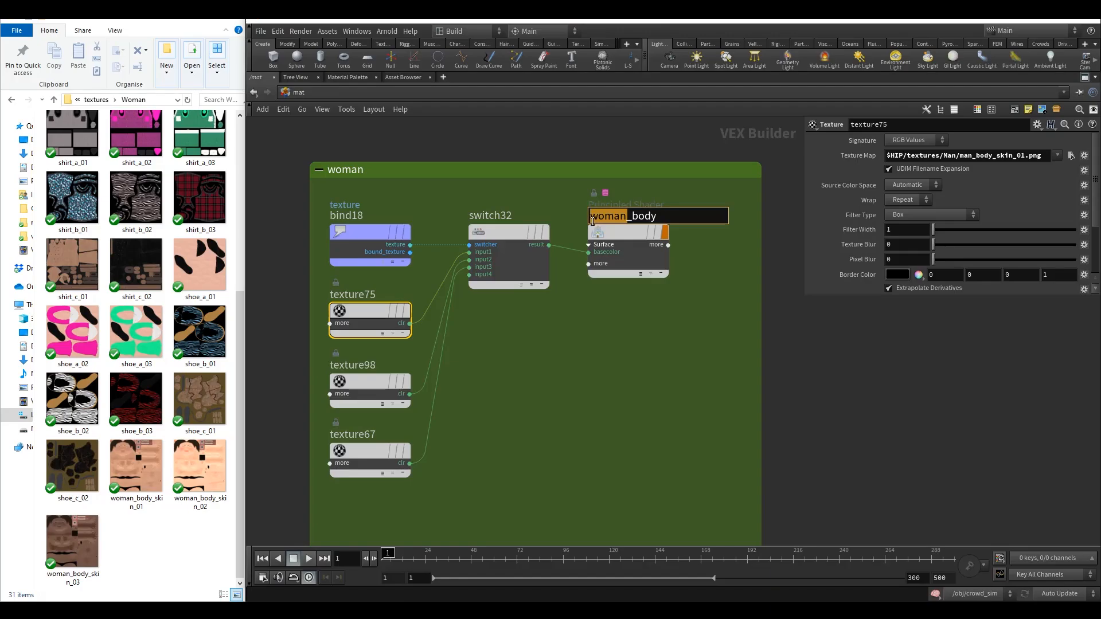
left_click(563, 390)
Set texture75's texture map to woman_body_skin_01.png from the Woman textures folder.
left_click(394, 329)
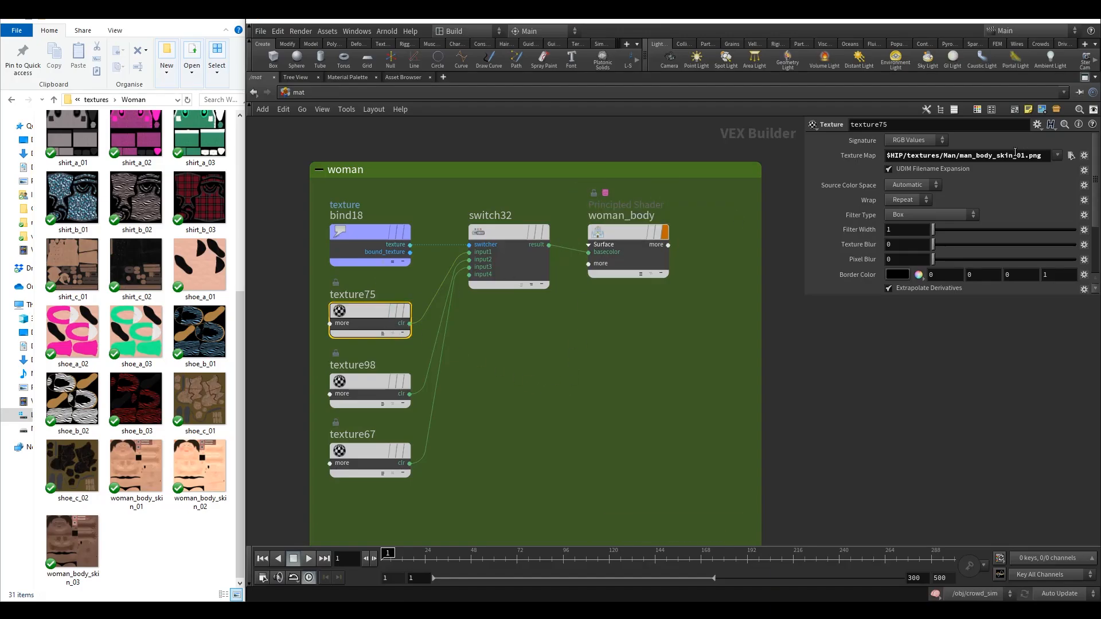
left_click(1070, 156)
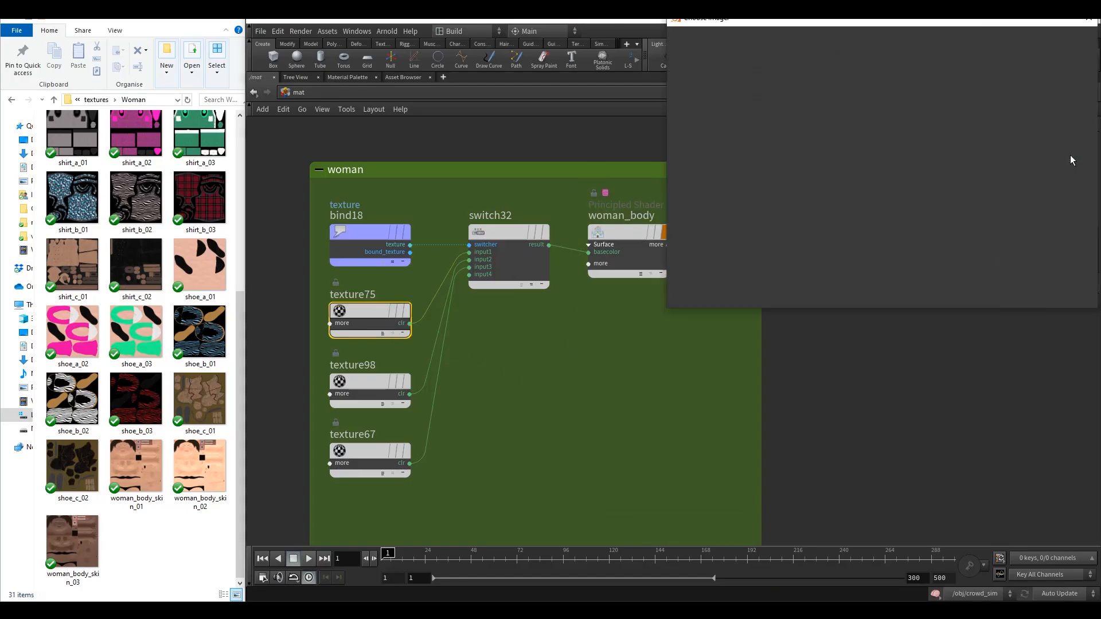
left_click(763, 36)
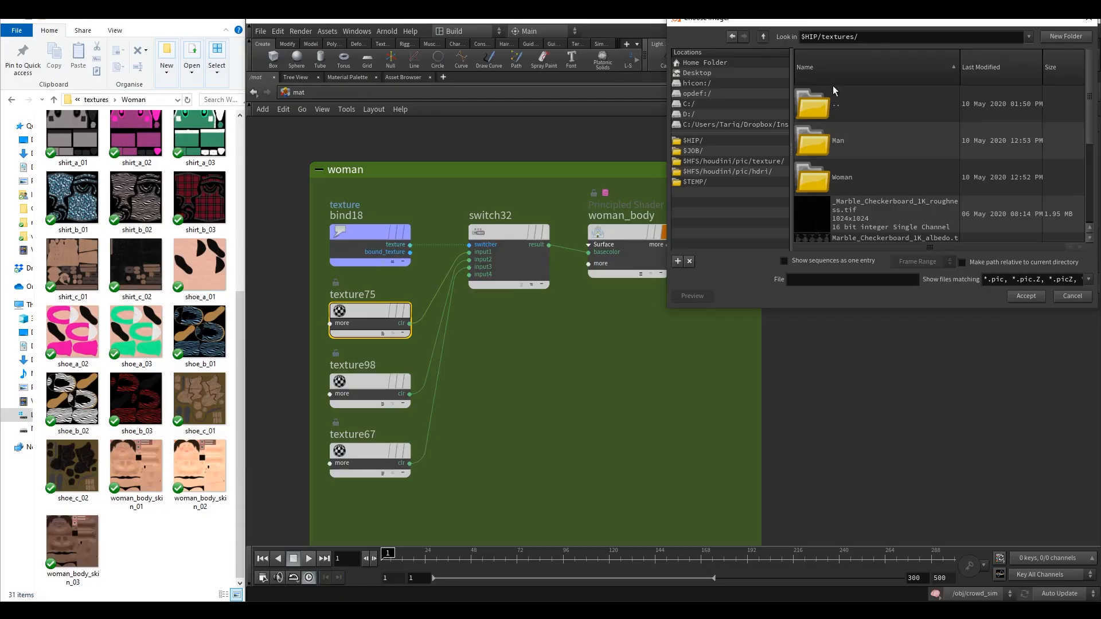
double_click(814, 171)
left_click(763, 38)
double_click(824, 177)
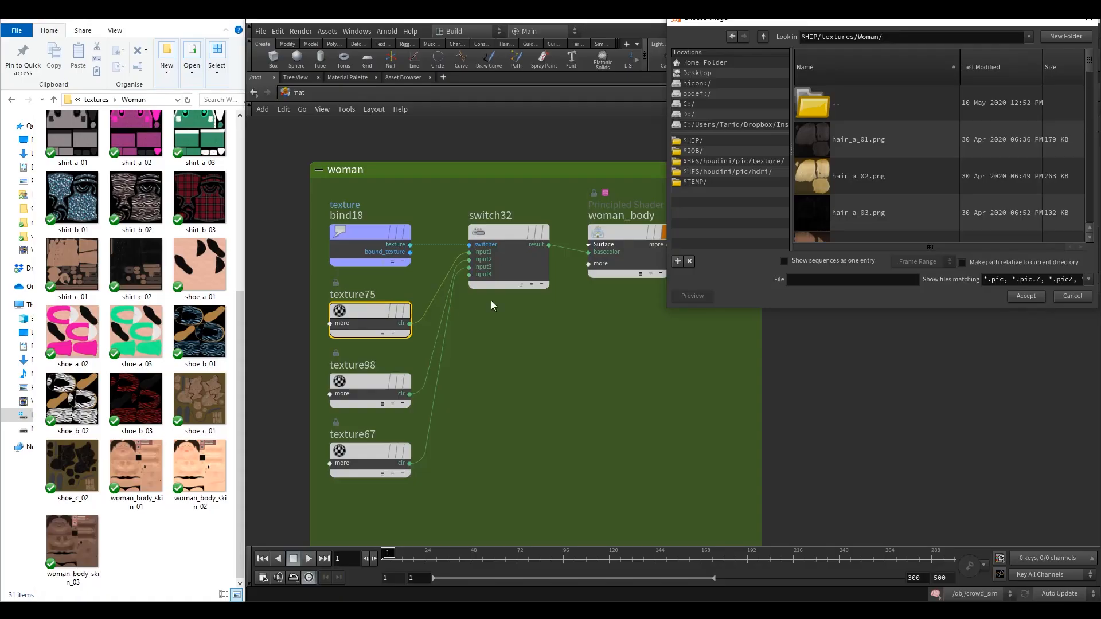
scroll(845, 181, "down", 10)
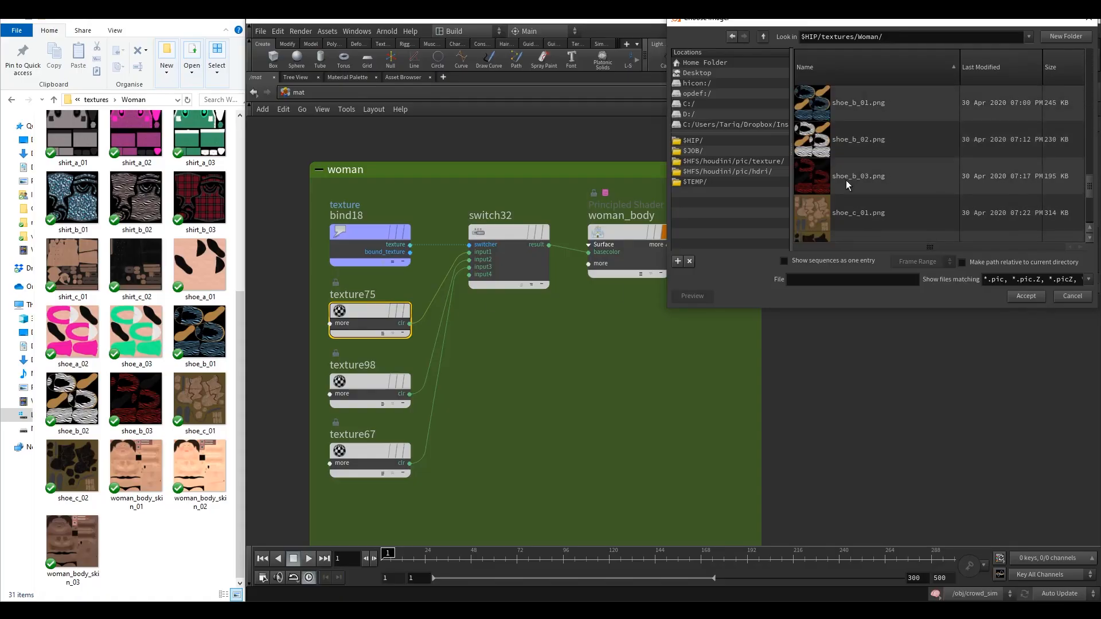
left_click(856, 198)
scroll(860, 178, "up", 1)
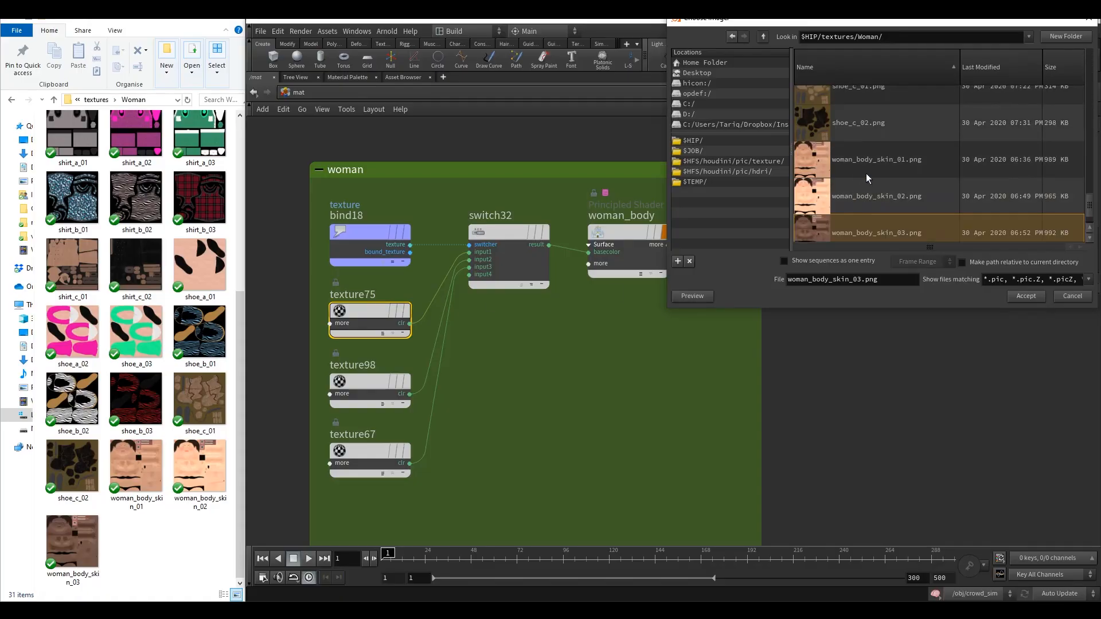
left_click(854, 172)
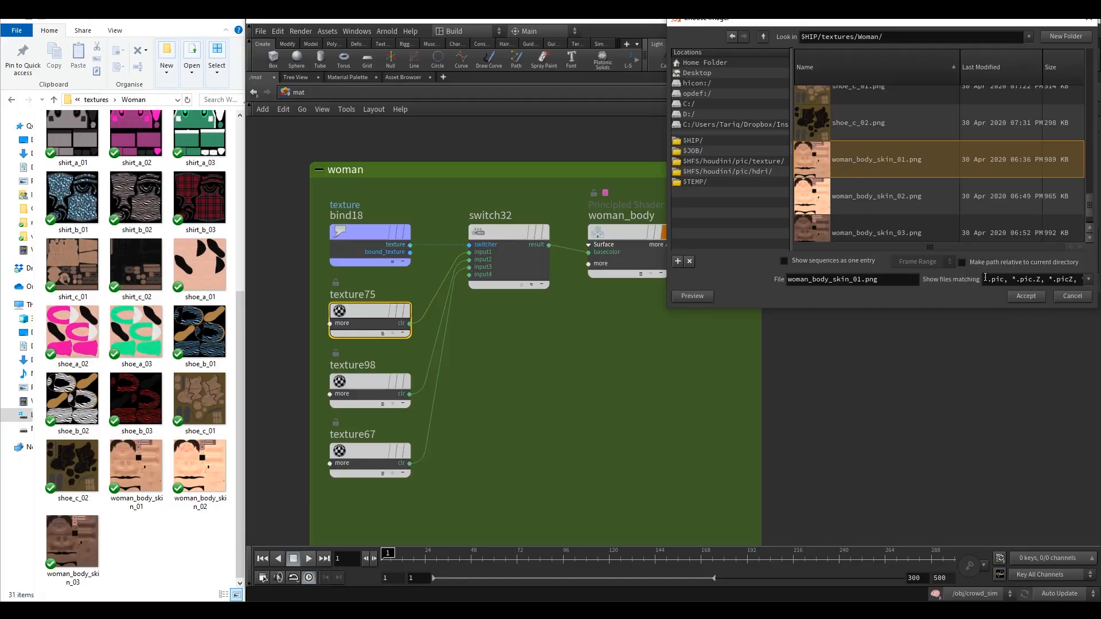
left_click(1023, 296)
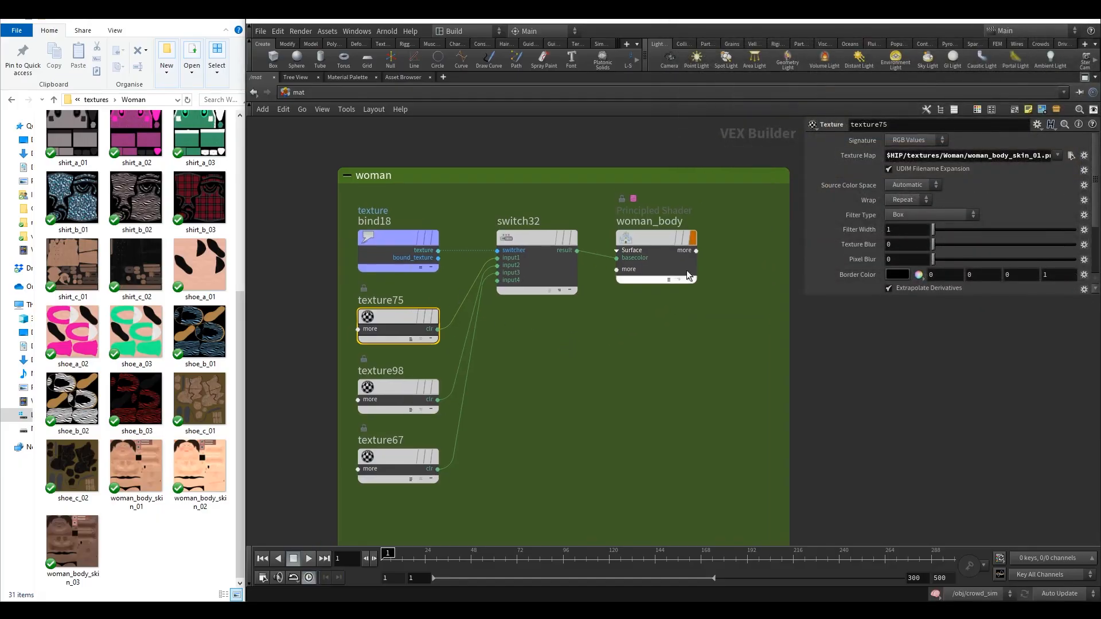
Inspect texture98's texture map path and the woman_body shader's parameters.
left_click(950, 156)
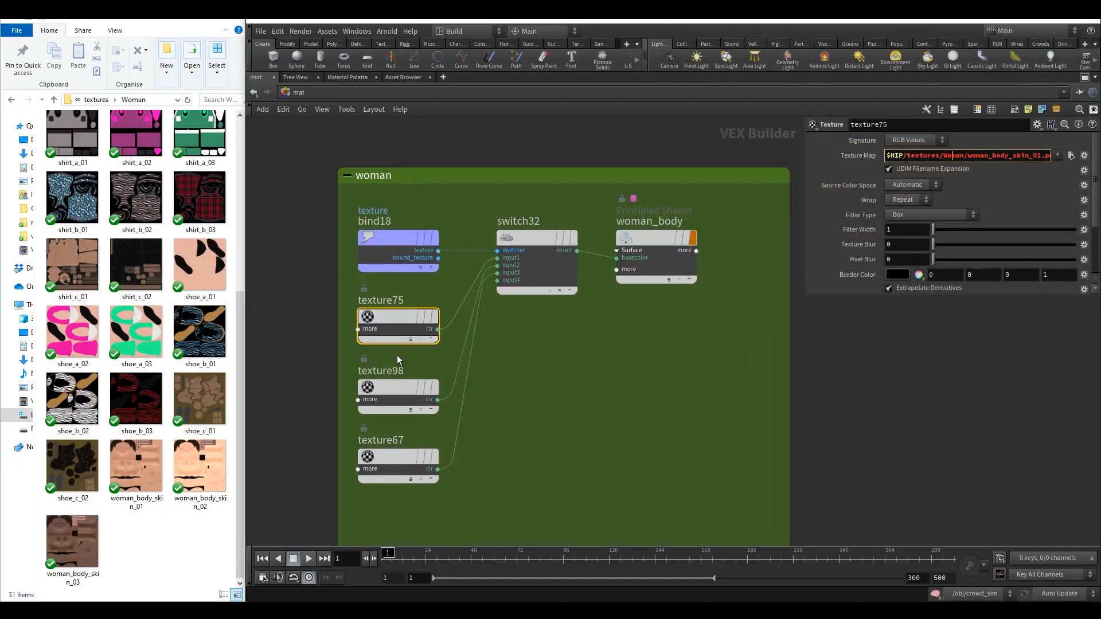
left_click(407, 370)
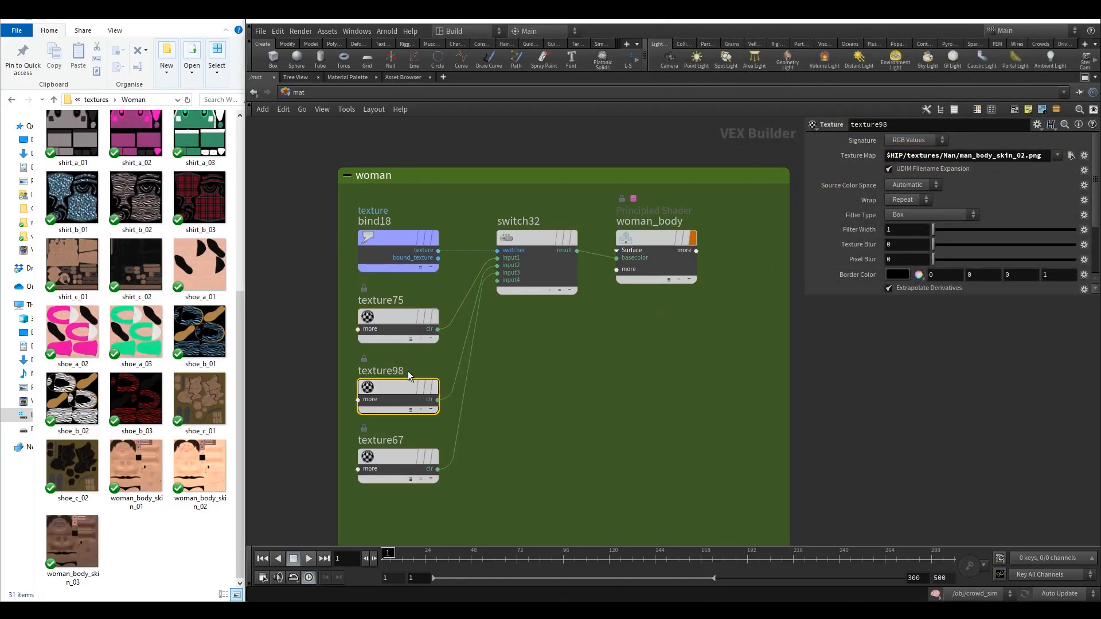
left_click(973, 156)
left_click(654, 263)
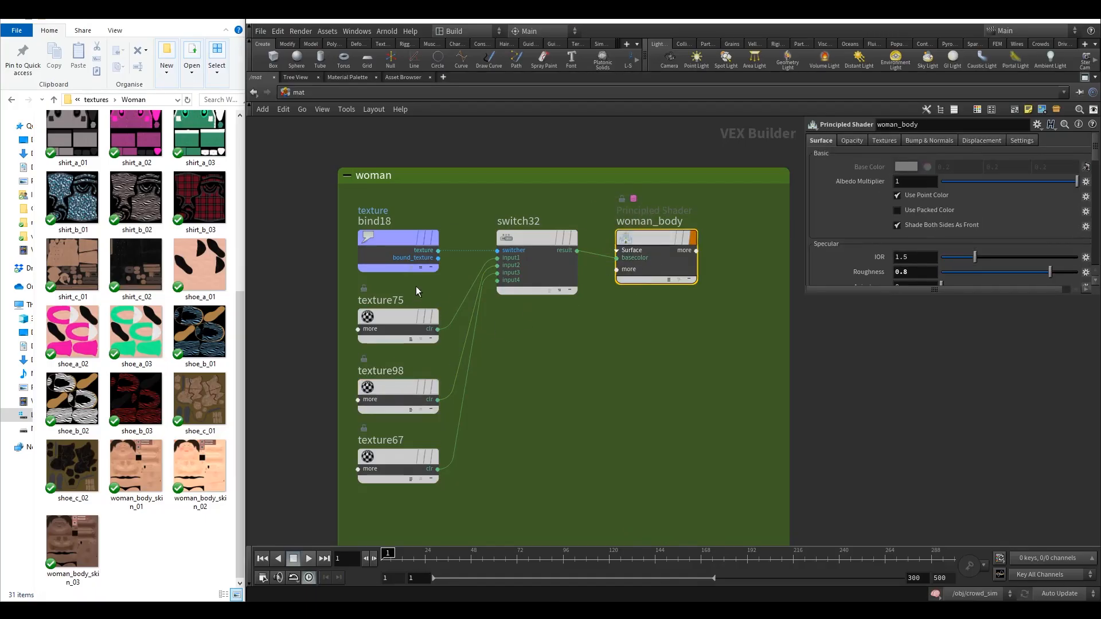
Rename the Woman textures folder to lowercase woman in File Explorer and open it.
left_click(401, 317)
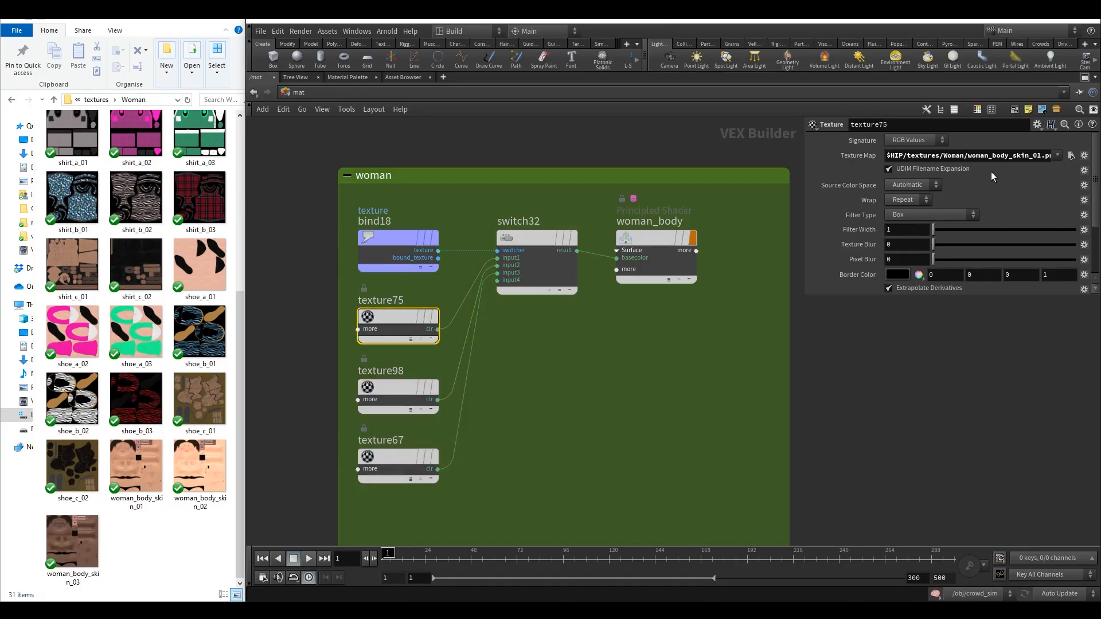
left_click(944, 156)
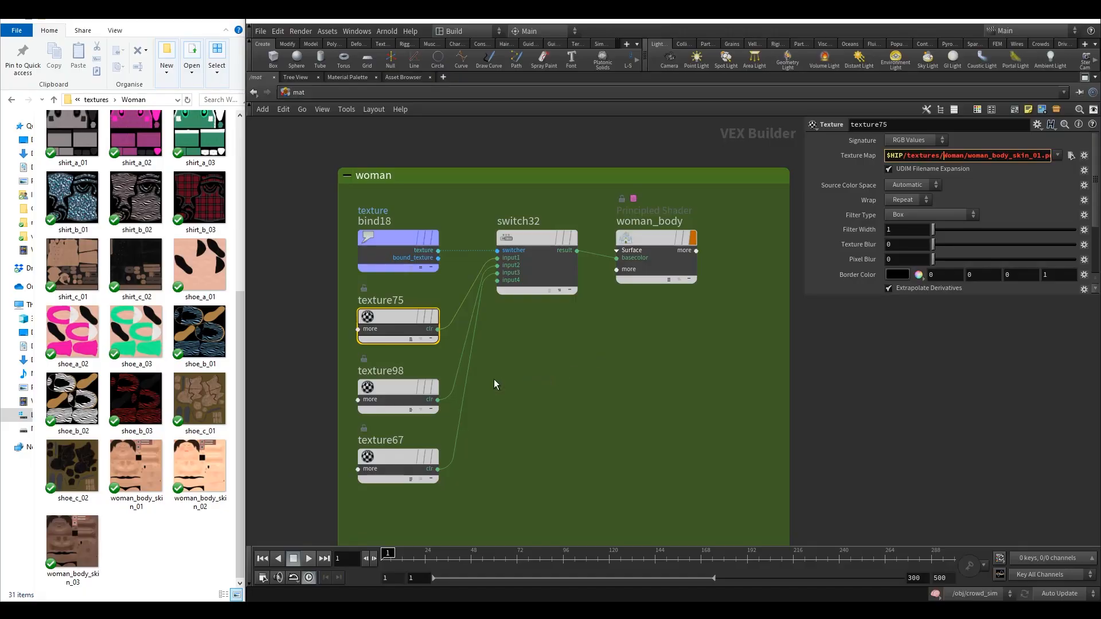
left_click(53, 99)
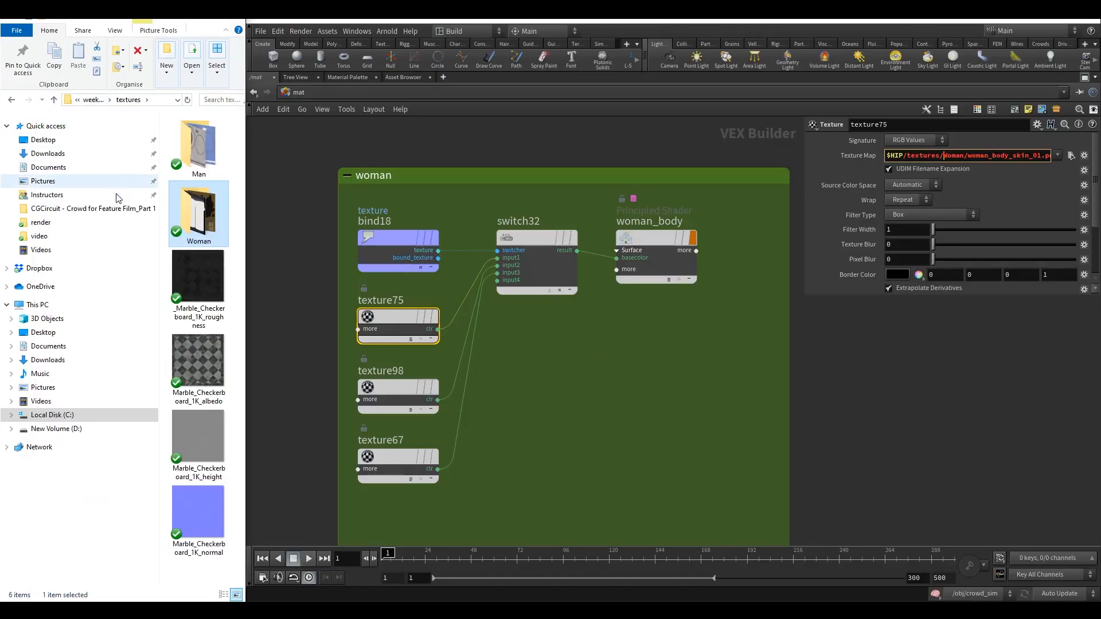
left_click_drag(245, 271, 384, 278)
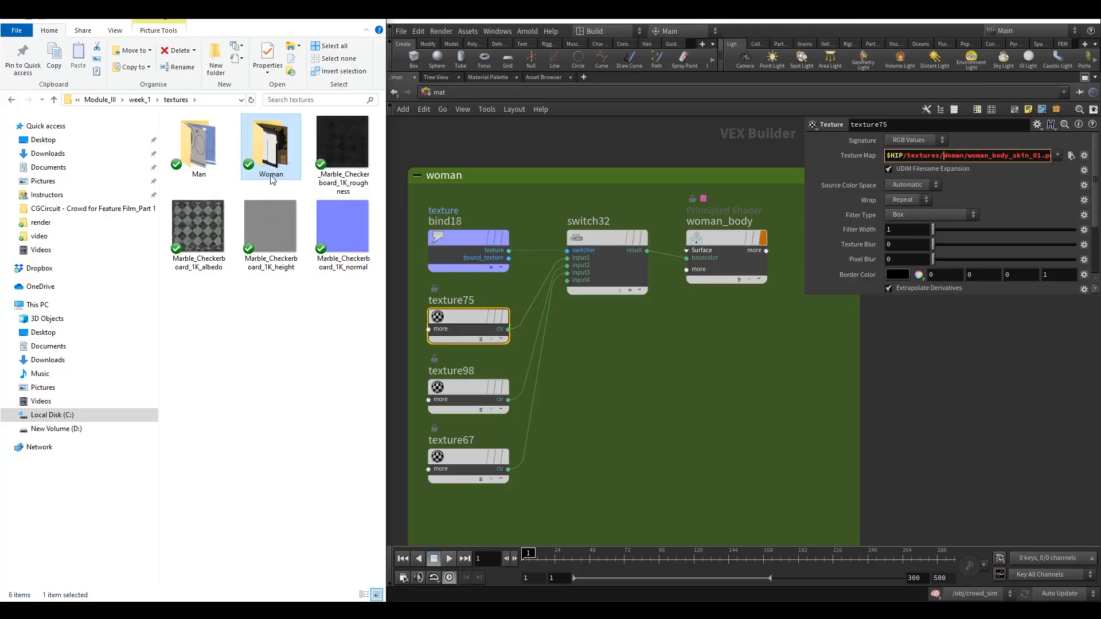
left_click(272, 178)
left_click(239, 299)
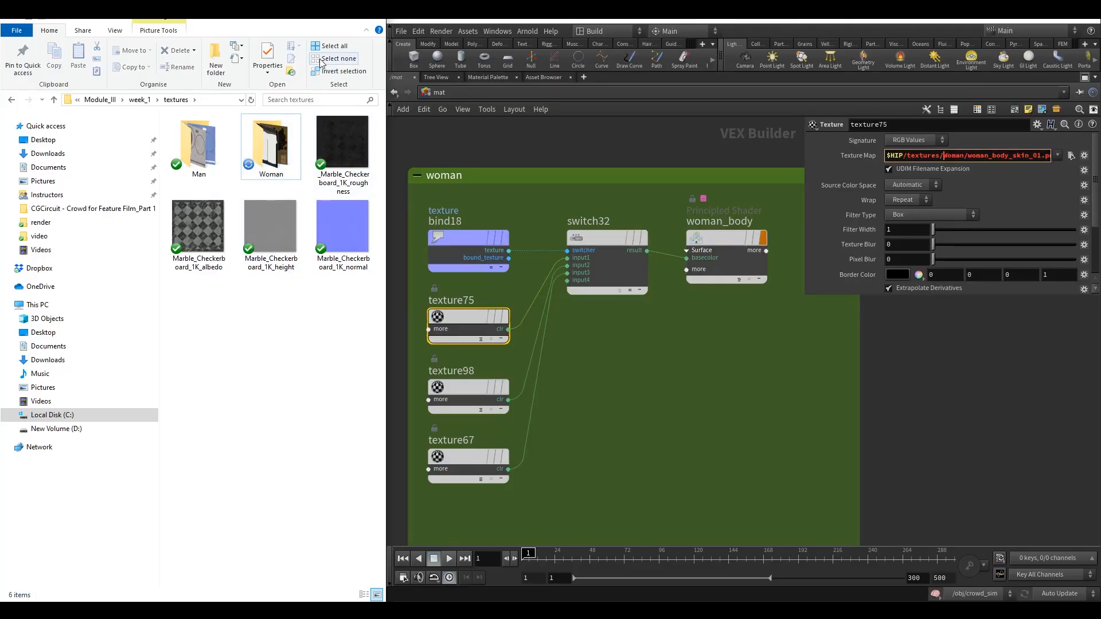
left_click(268, 179)
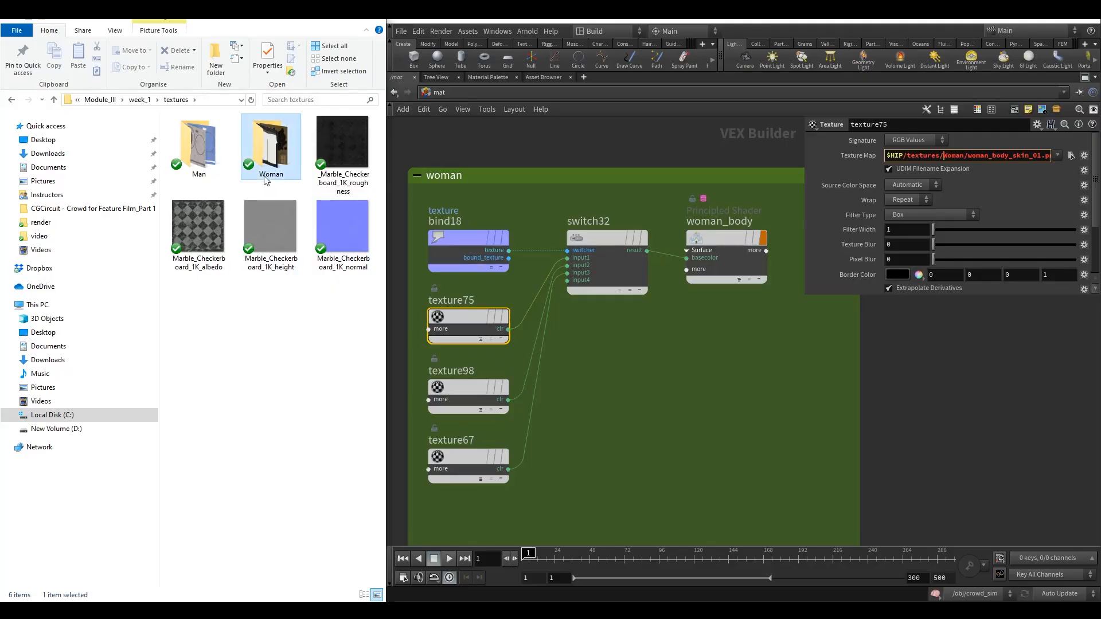
left_click(270, 175)
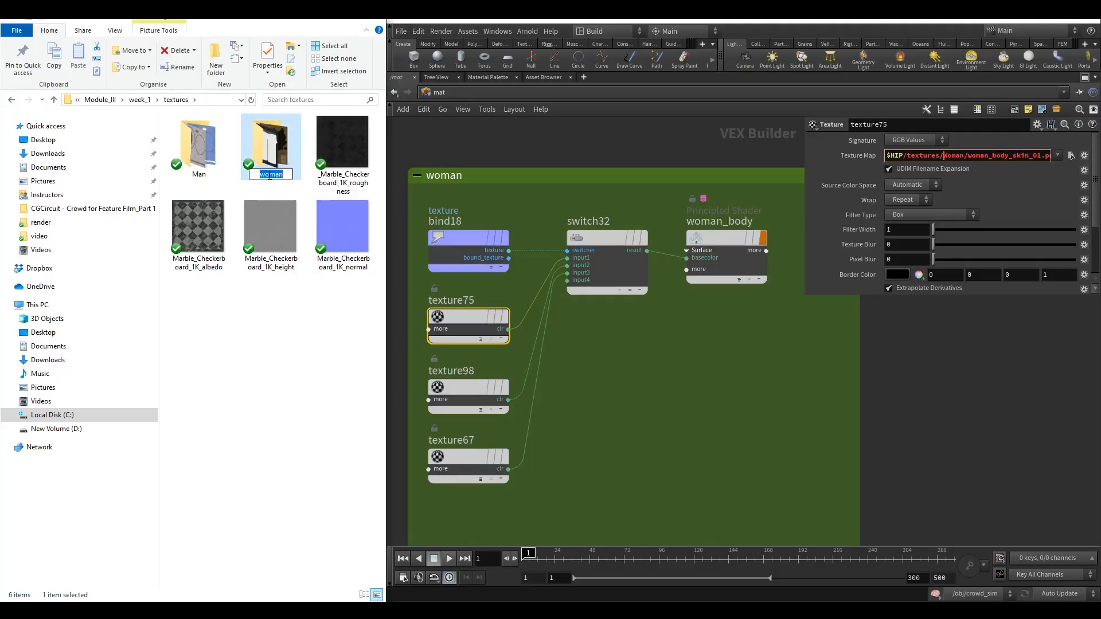
left_click(253, 356)
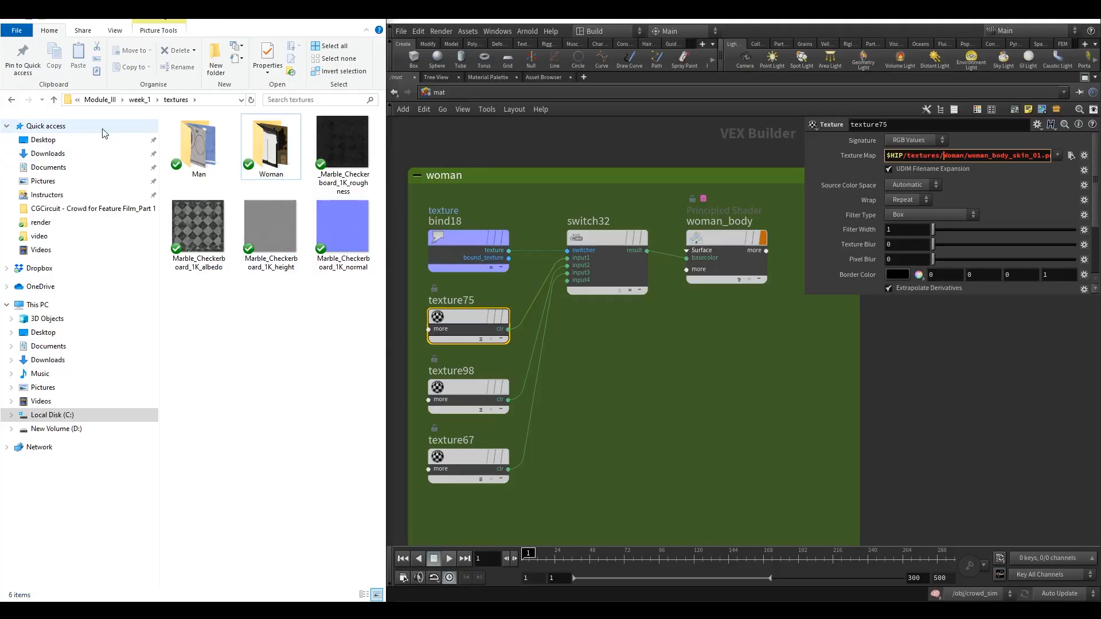
left_click(54, 99)
double_click(215, 206)
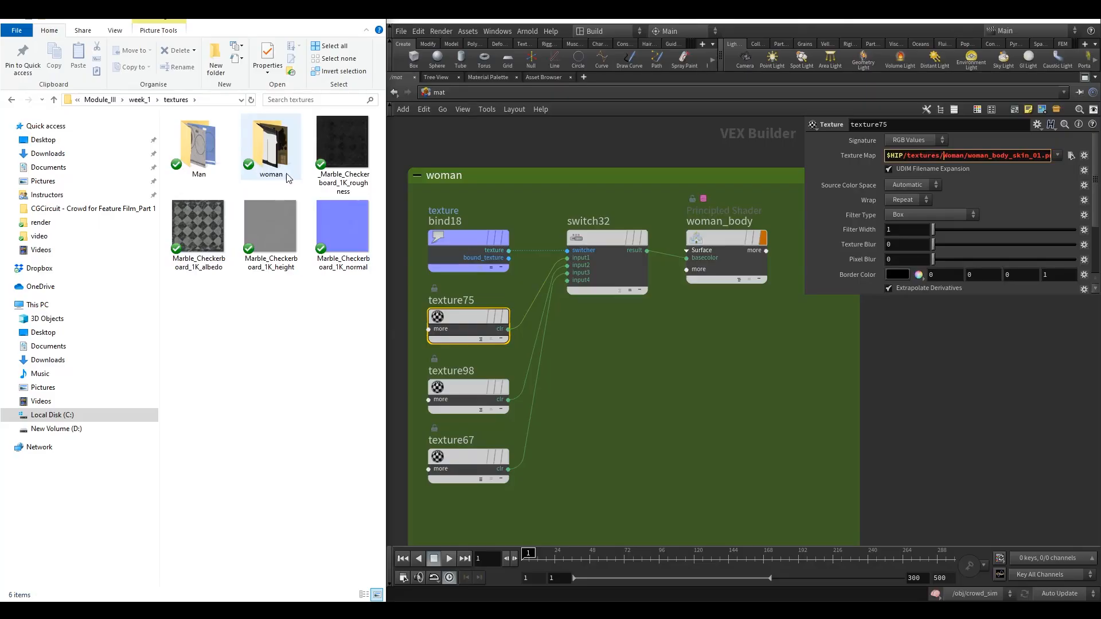
double_click(270, 146)
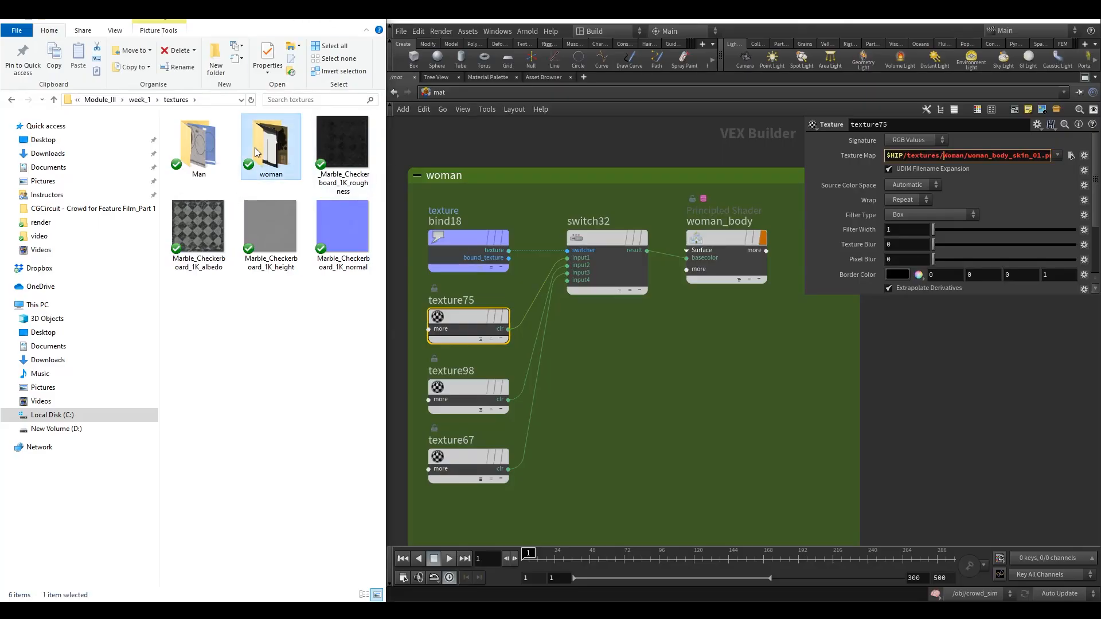
left_click_drag(386, 166, 267, 165)
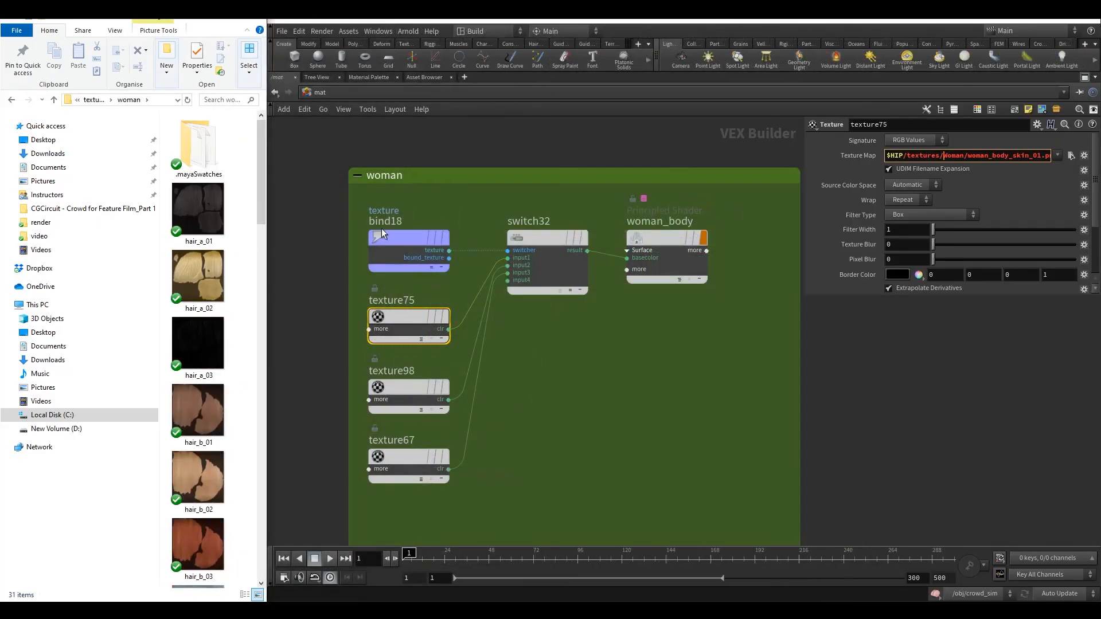
Change texture75's texture map folder to woman, giving $HIP/textures/woman/woman_body_skin_01.png.
left_click(559, 376)
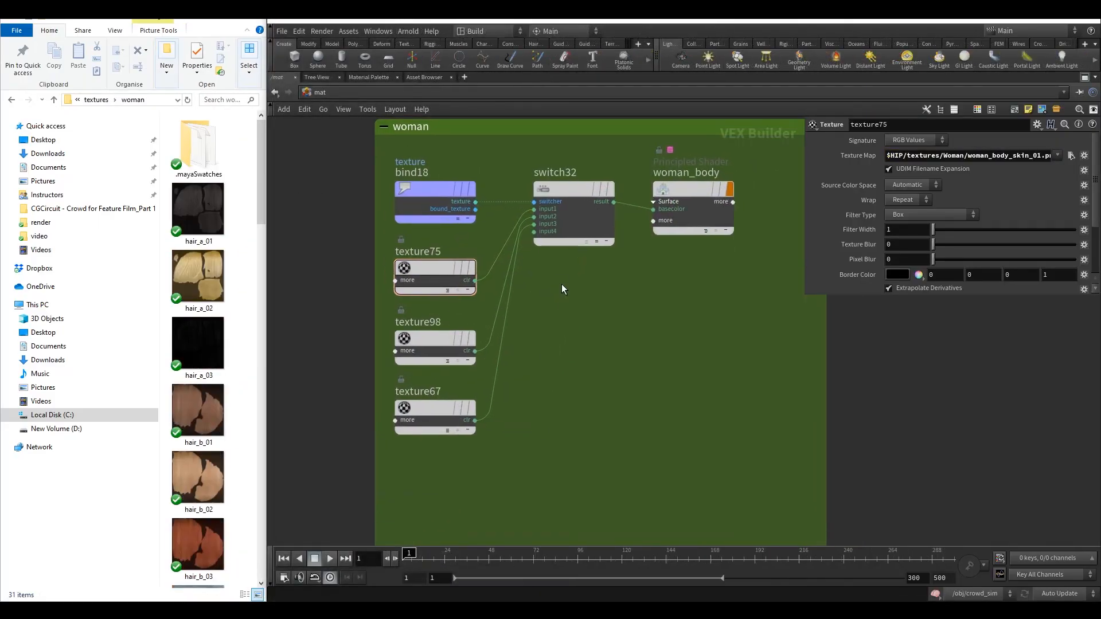
left_click(947, 155)
double_click(947, 156)
key("ctrl+c")
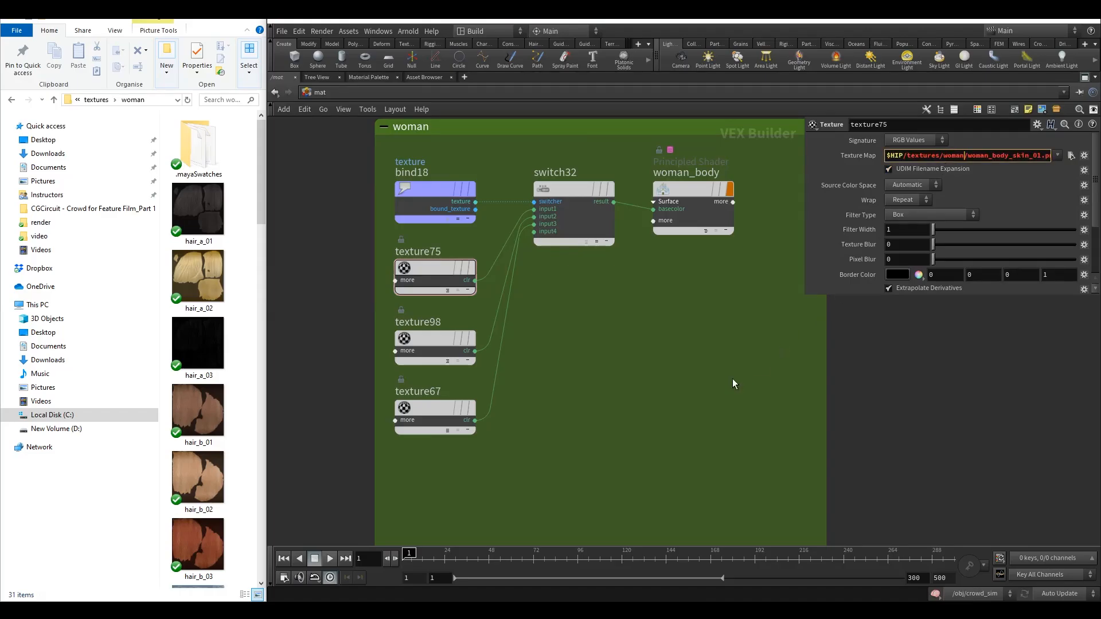
Set texture98's texture map to woman_body_skin_02.png in the woman textures folder.
left_click(417, 357)
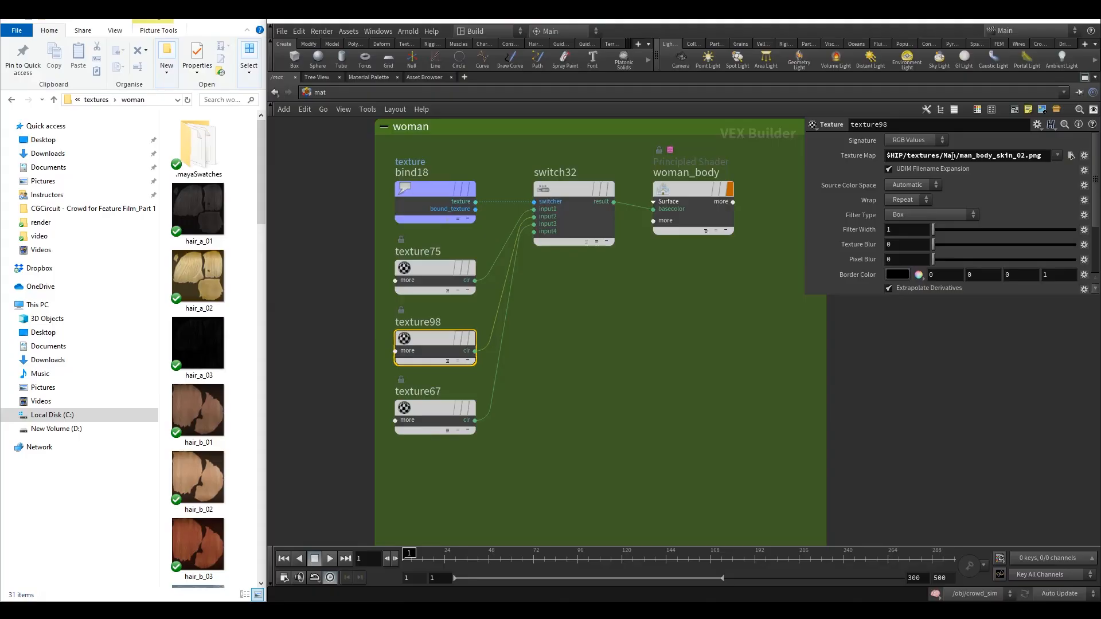
left_click(952, 156)
type("woman")
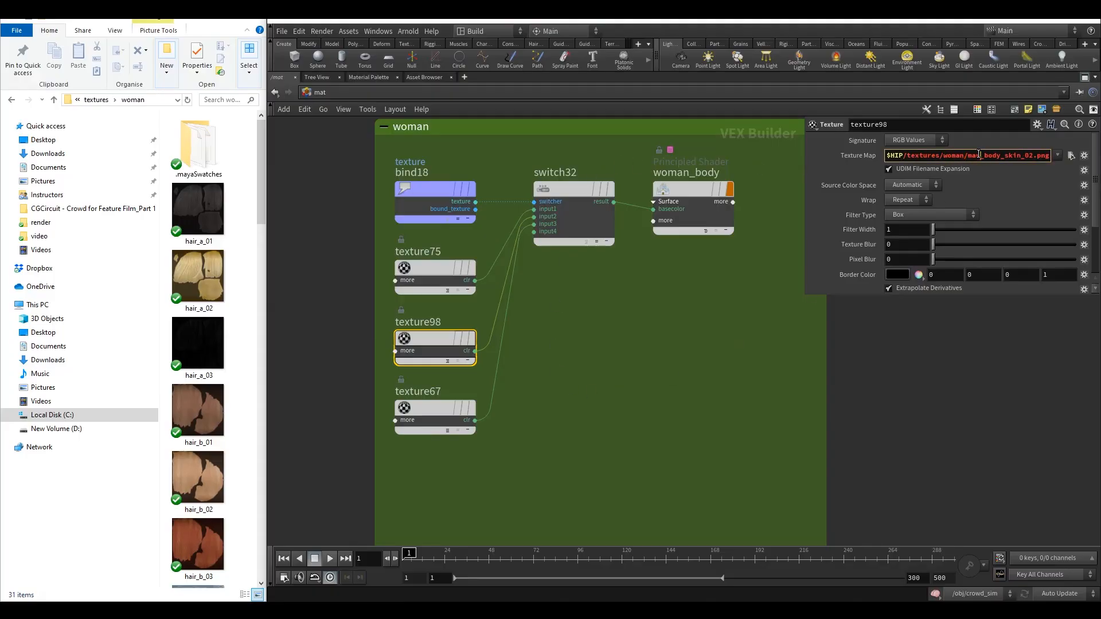
double_click(970, 156)
type("woman")
Set texture67's texture map to woman_body_skin_03.png in the woman textures folder.
left_click(433, 409)
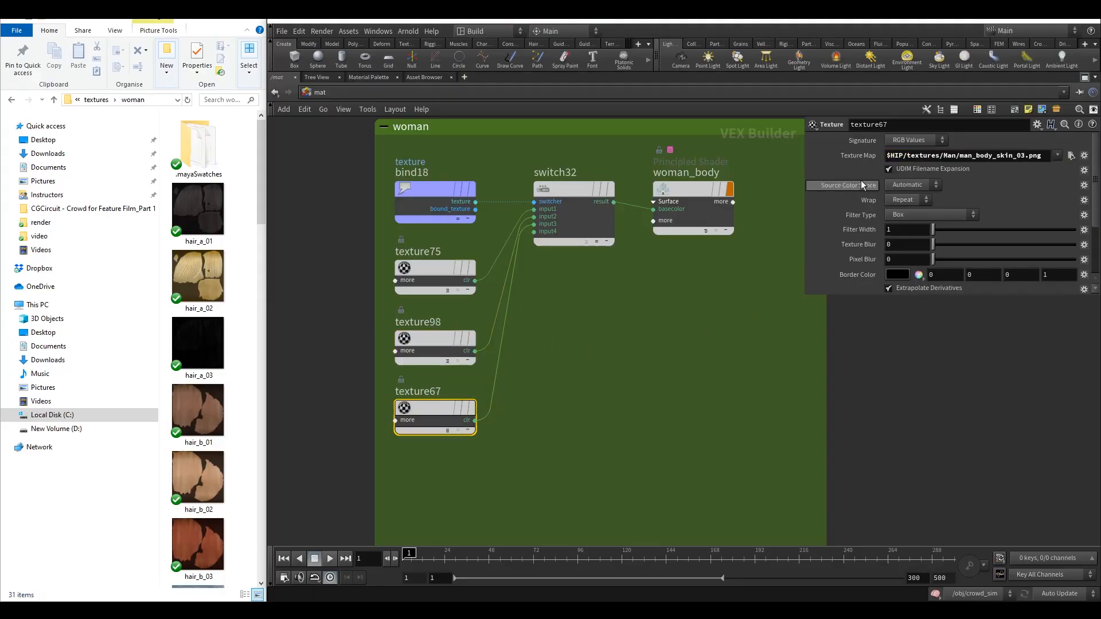
double_click(954, 157)
type("woman")
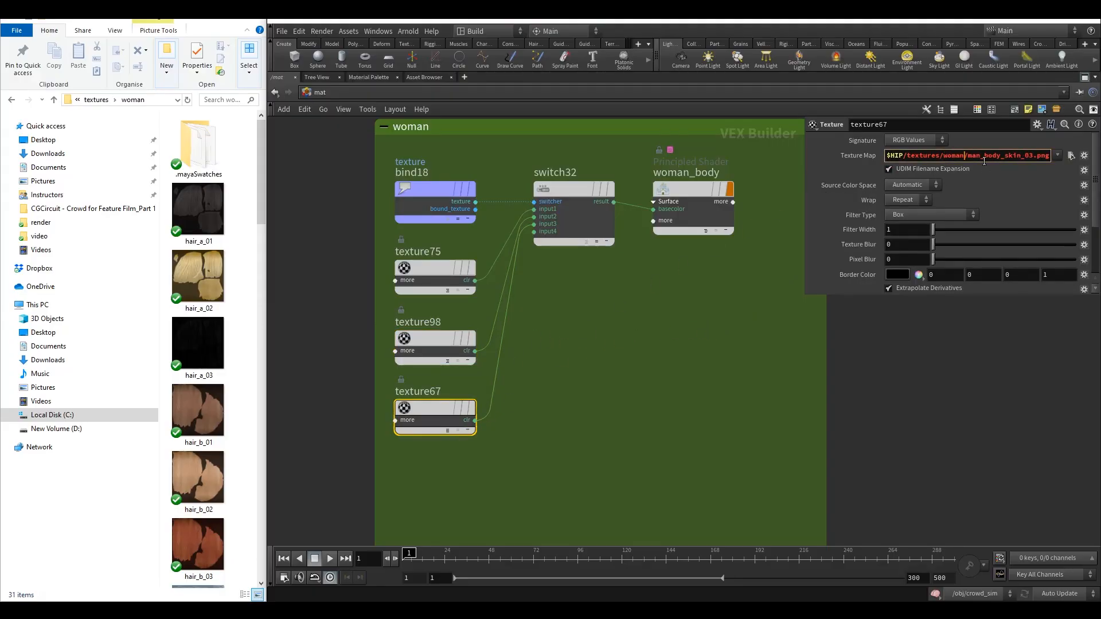
left_click_drag(974, 163, 964, 168)
double_click(979, 159)
key("ctrl+v")
Set texture60 in the man_hair_a1 network to woman_hair_a_01.png from the woman textures folder.
left_click(751, 305)
scroll(709, 325, "down", 3)
middle_click_drag(684, 360, 655, 190)
scroll(590, 344, "down", 3)
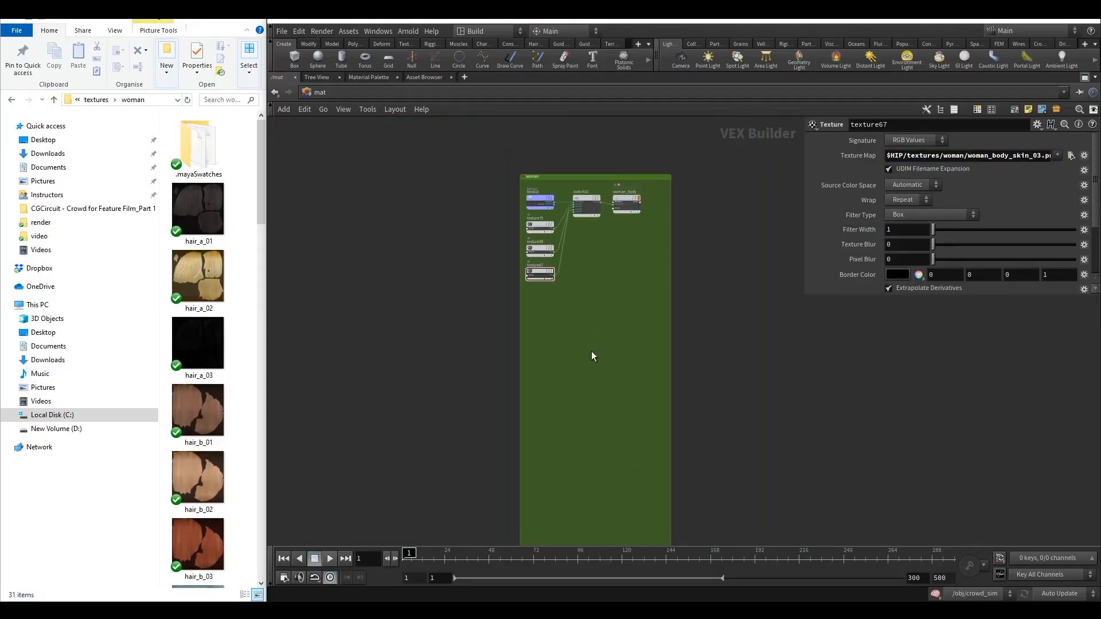
middle_click_drag(590, 356, 571, 144)
middle_click_drag(559, 349, 566, 151)
scroll(592, 296, "up", 4)
middle_click_drag(530, 286, 571, 289)
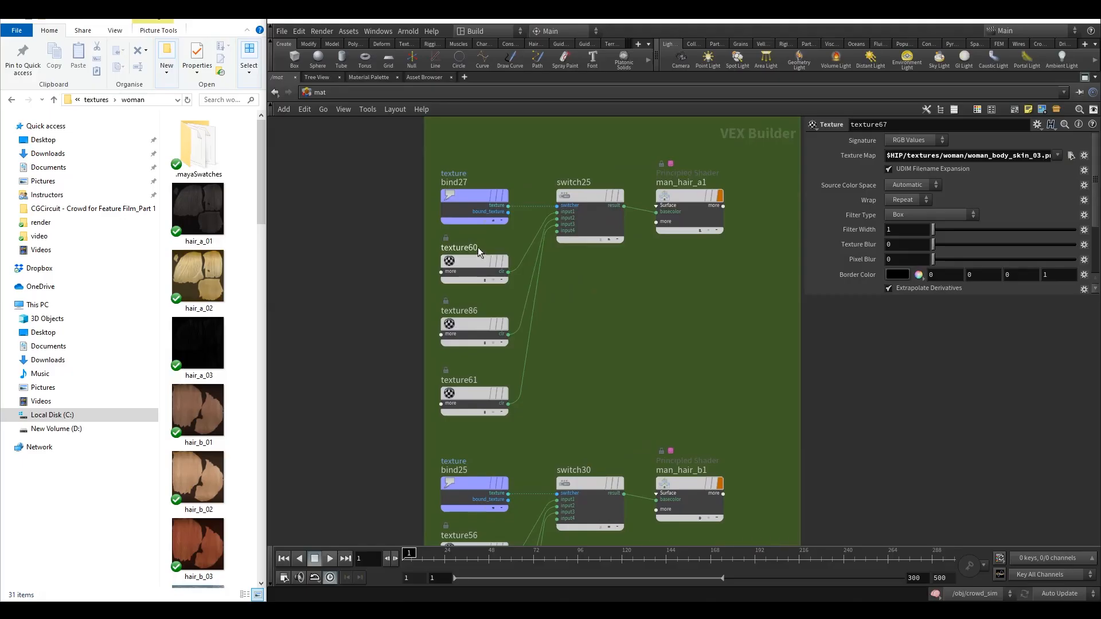
left_click(487, 273)
double_click(953, 160)
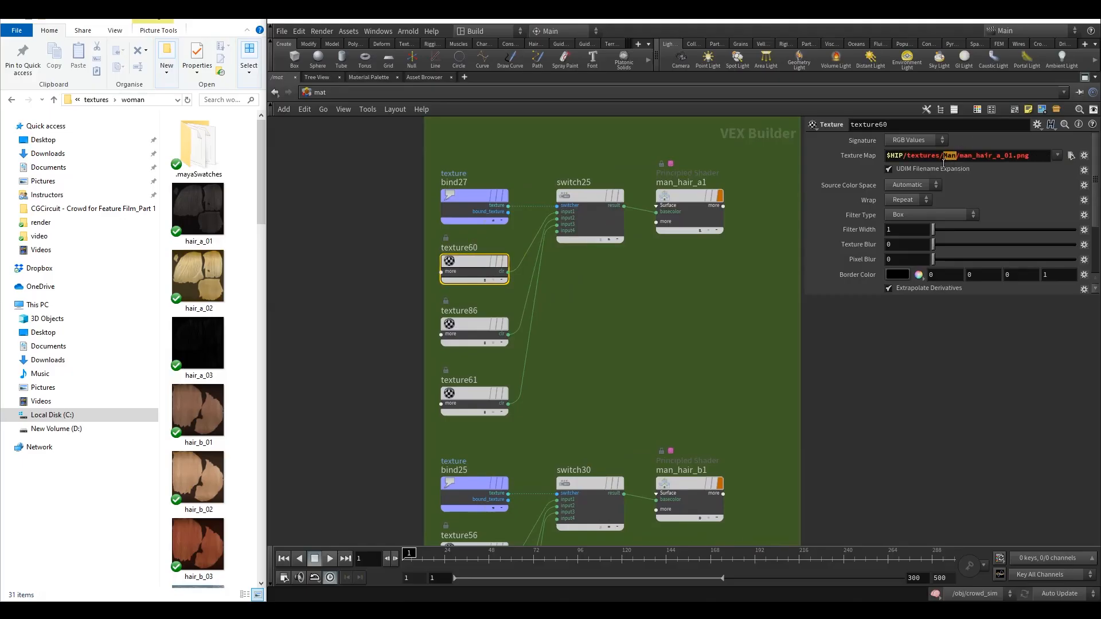
key("ctrl+v")
left_click_drag(981, 162, 969, 168)
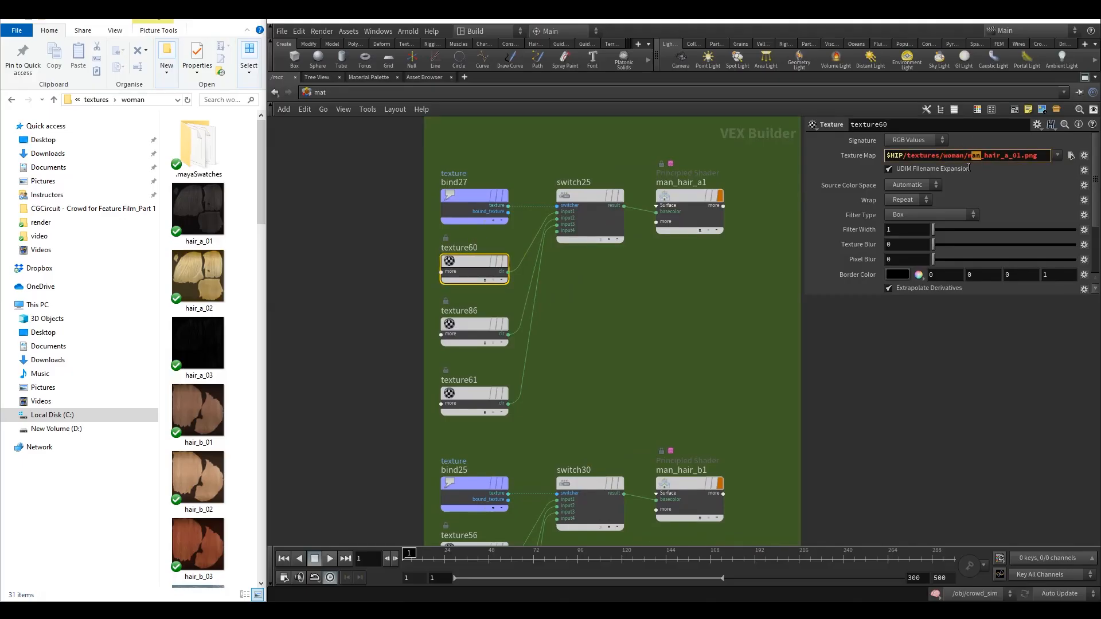
key("ctrl+v")
Set texture86's texture map to woman_hair_a_02.png in the woman textures folder.
left_click(481, 329)
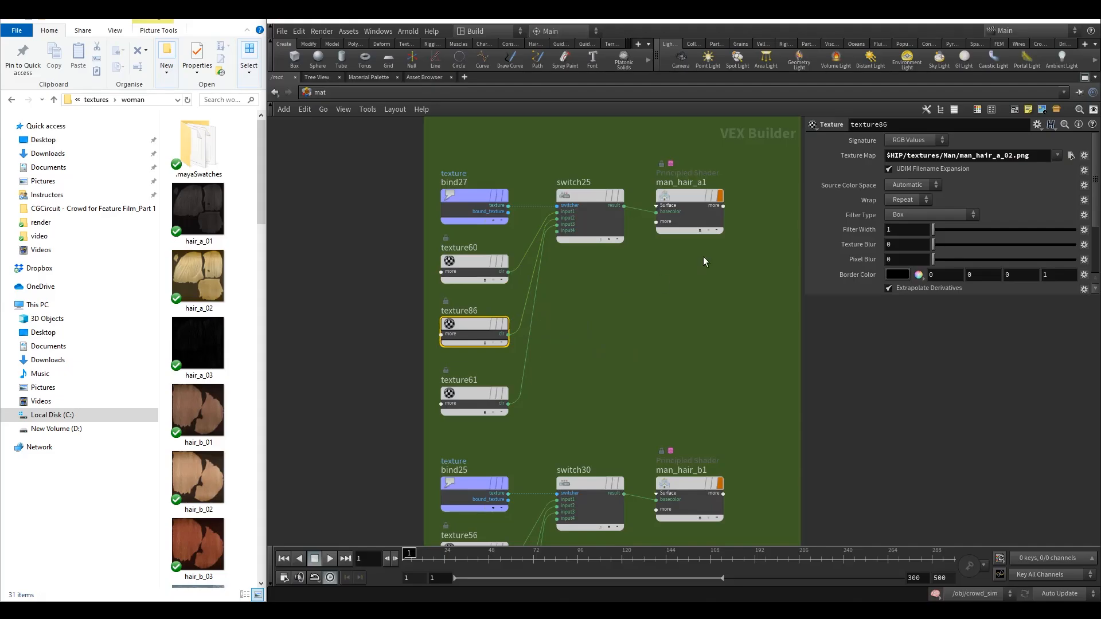
double_click(952, 158)
key("ctrl+v")
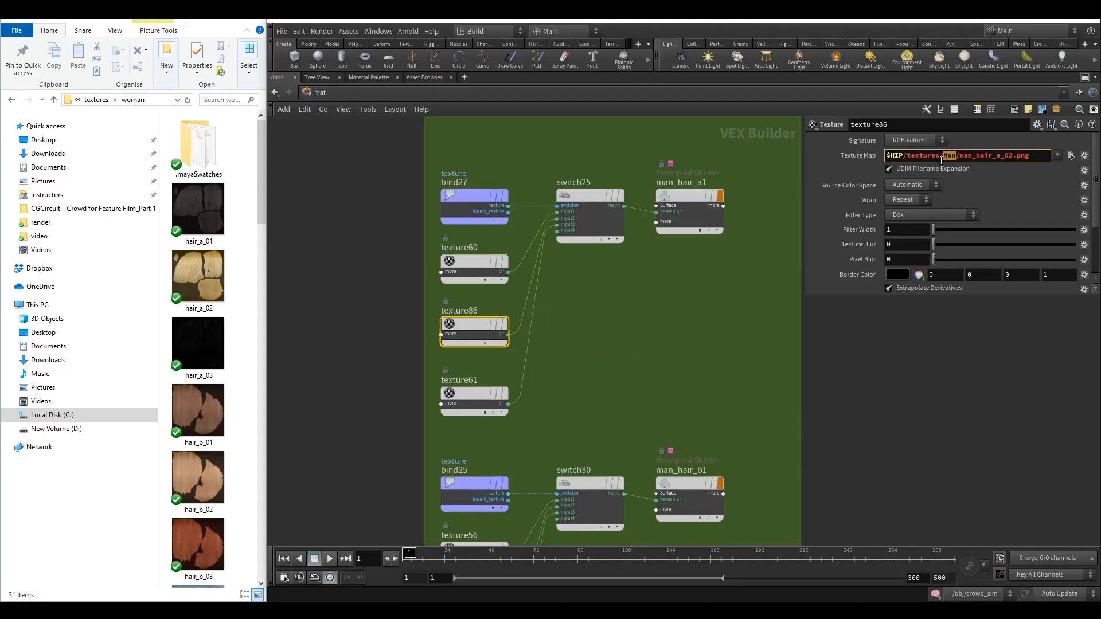
left_click_drag(980, 158, 967, 158)
key("ctrl+v")
Set texture61's texture map to woman_hair_a_03.png in the woman textures folder.
left_click(487, 394)
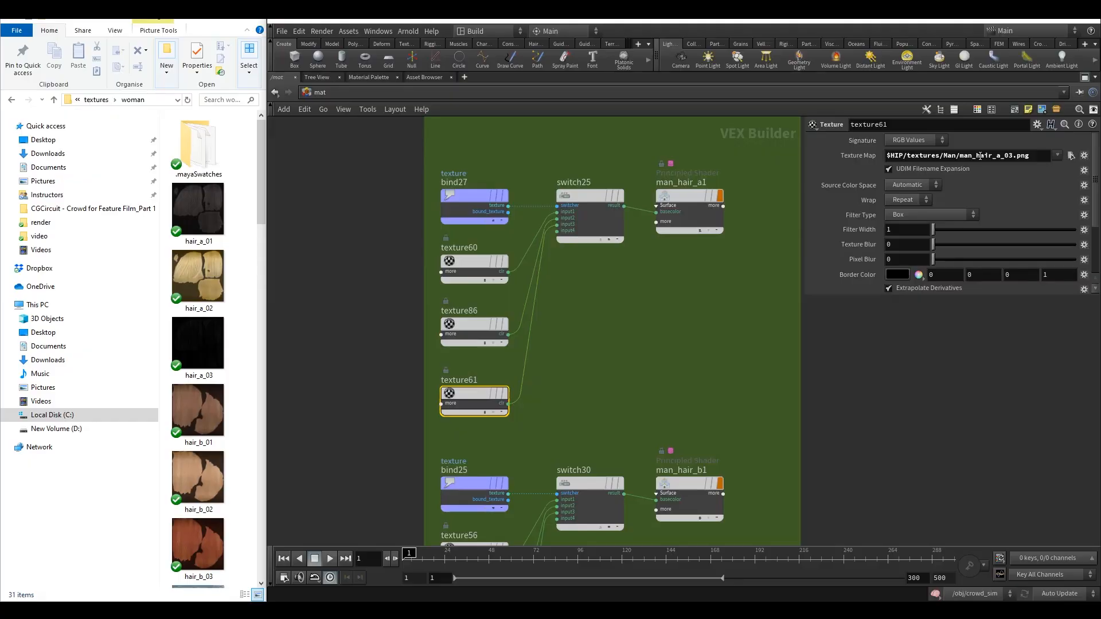
left_click(955, 157)
double_click(950, 157)
key("ctrl+v")
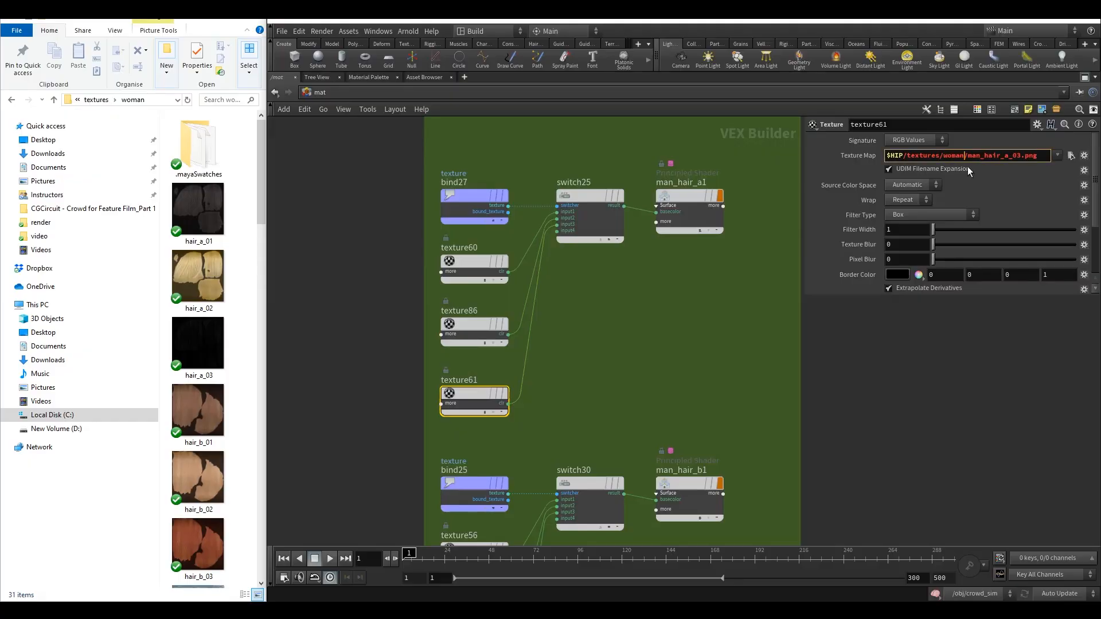
left_click_drag(973, 163, 967, 163)
key("ctrl+v")
Rename the man_hair_a1 shader to woman_hair_a.
left_click_drag(742, 284, 690, 210)
double_click(681, 183)
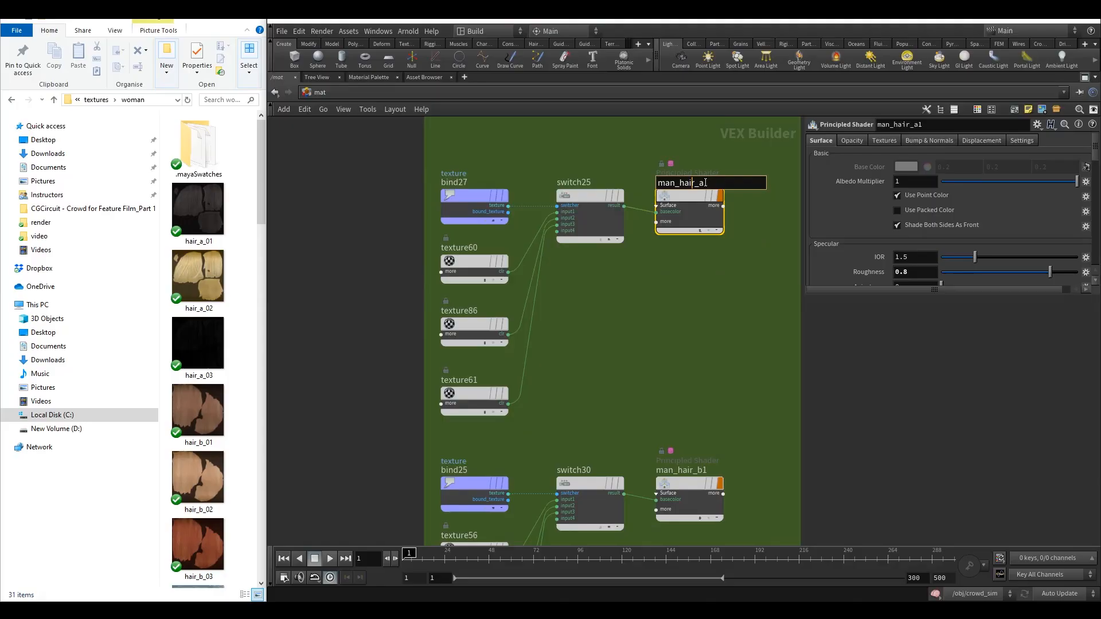
double_click(665, 183)
key("ctrl+v")
left_click(672, 335)
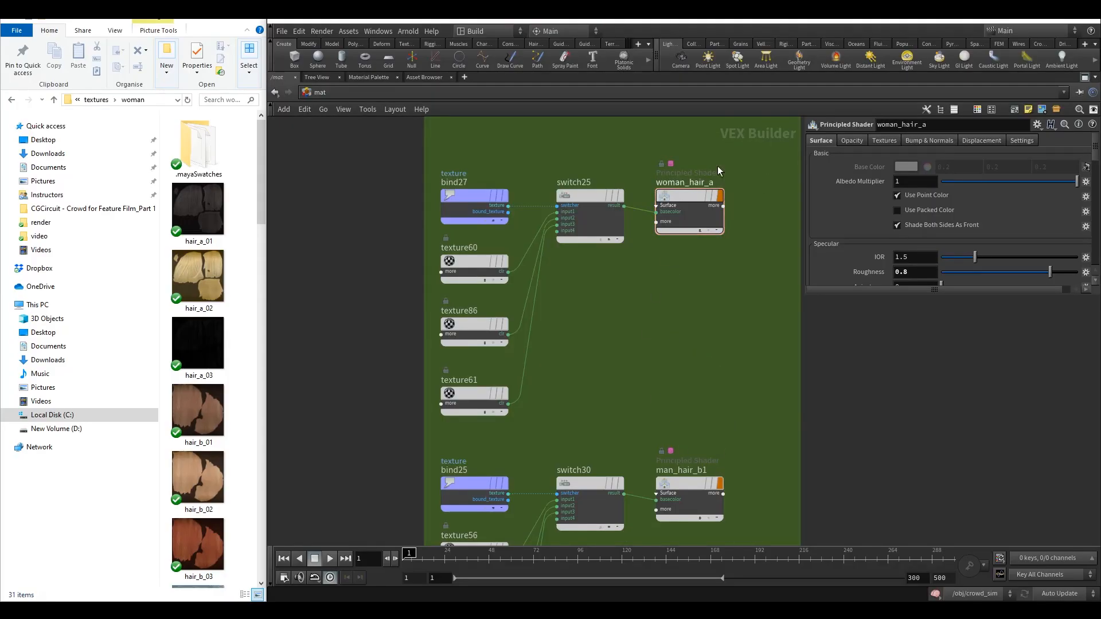
Set texture56 in the man_hair_b1 network to woman_hair_b_01.png from the woman textures folder.
middle_click_drag(626, 347, 598, 333)
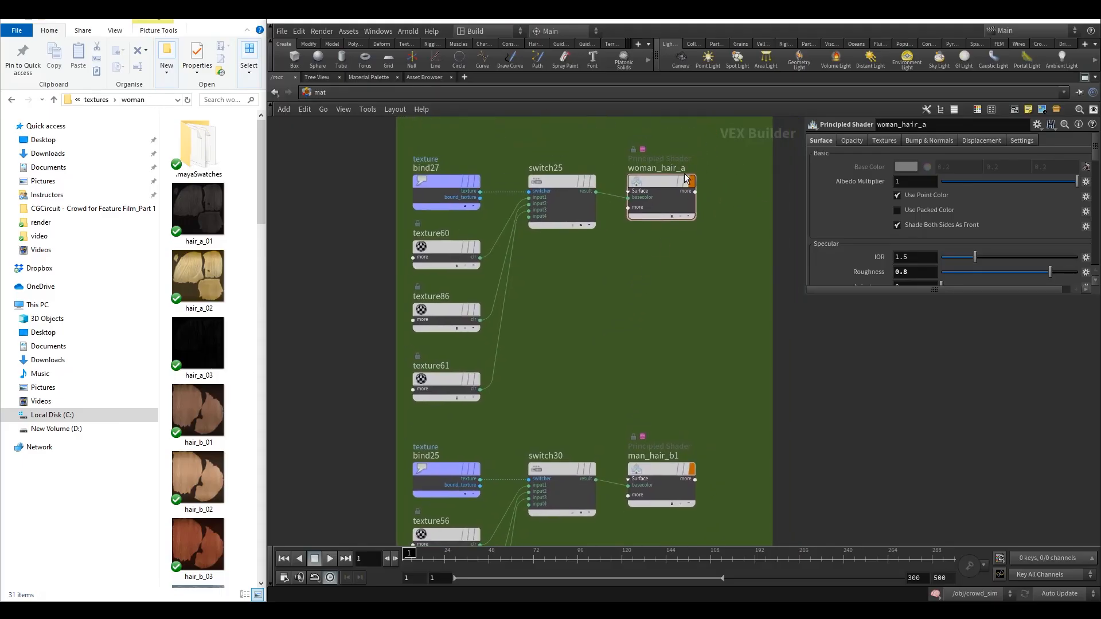
middle_click_drag(671, 293, 657, 318)
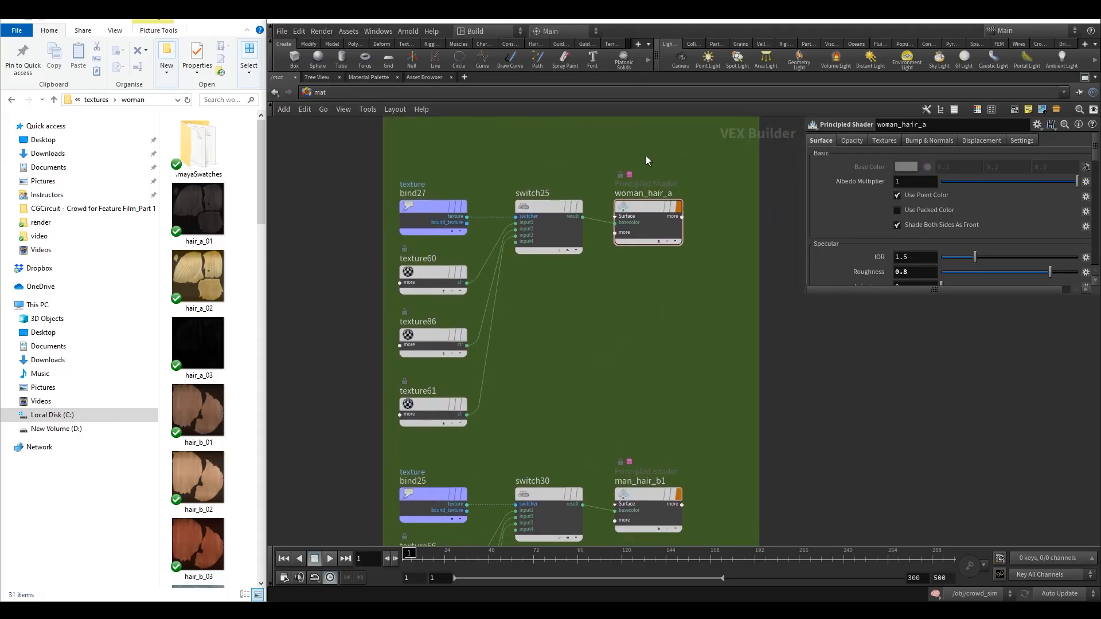
left_click_drag(607, 157, 706, 308)
middle_click_drag(583, 354, 607, 304)
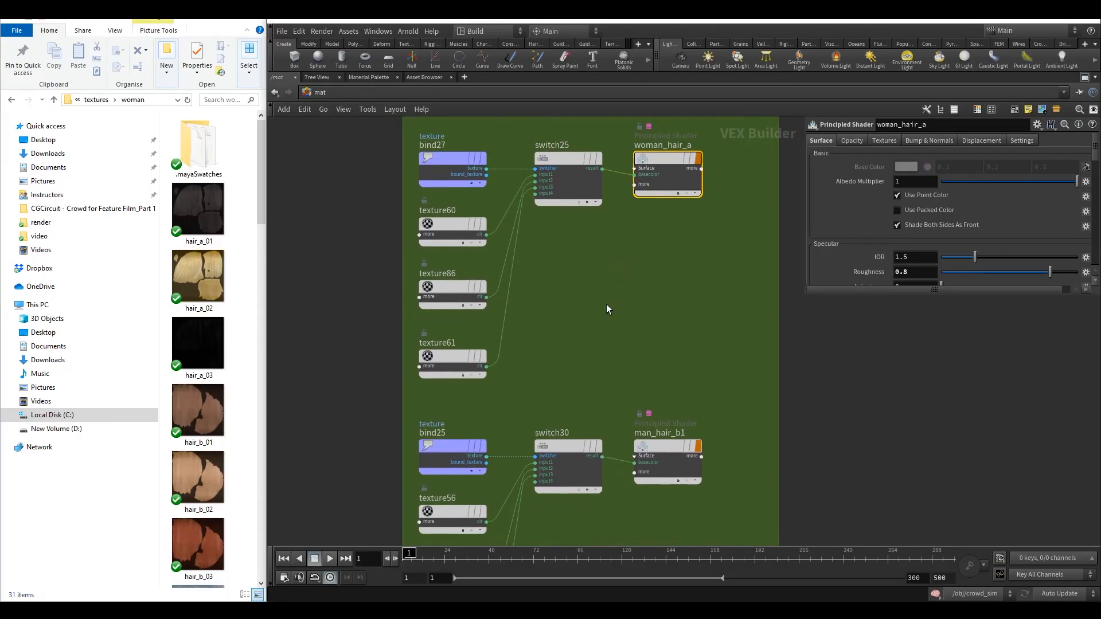
left_click(469, 356)
middle_click_drag(560, 364, 549, 288)
left_click_drag(533, 298, 416, 221)
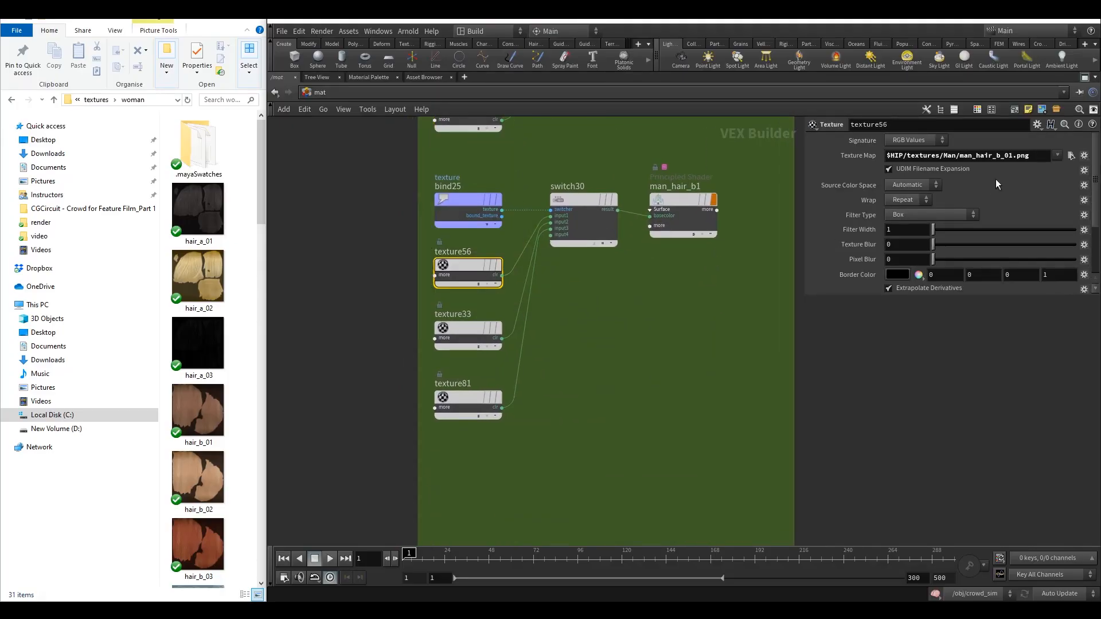
double_click(947, 156)
type("woman/")
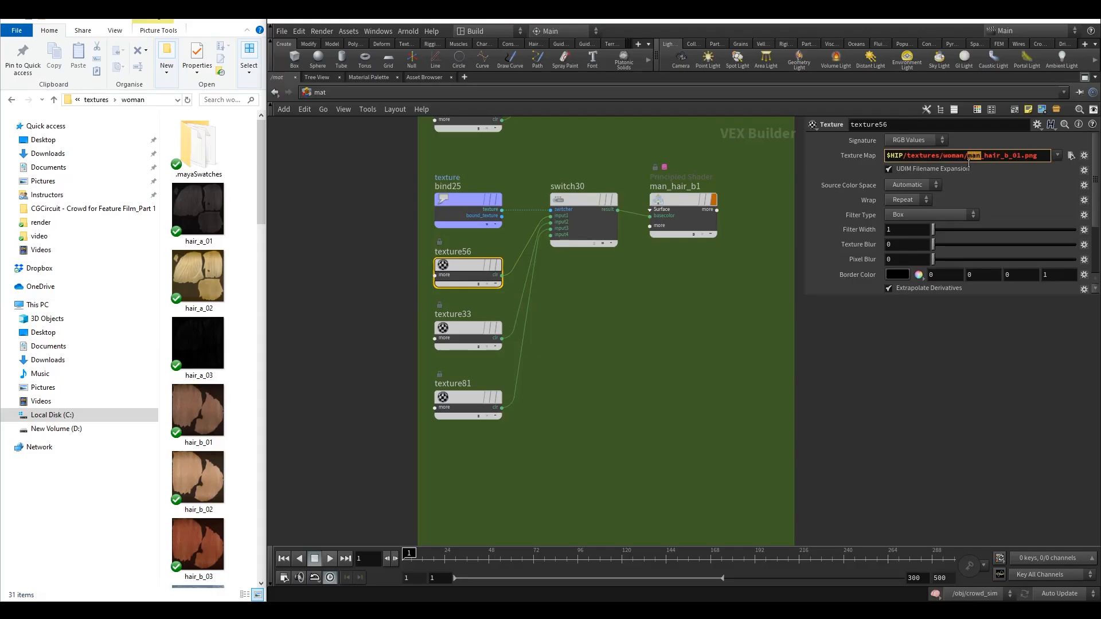
type("wo")
Set texture33's texture map to woman_hair_b_02.png in the woman textures folder.
left_click_drag(593, 321, 415, 351)
double_click(947, 156)
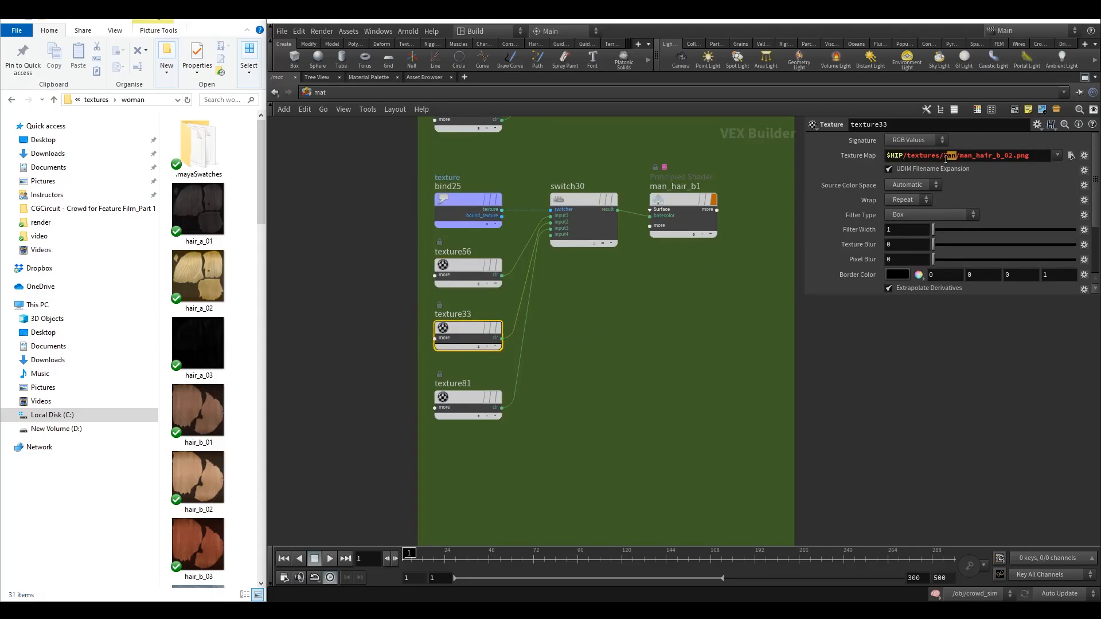
type("woman")
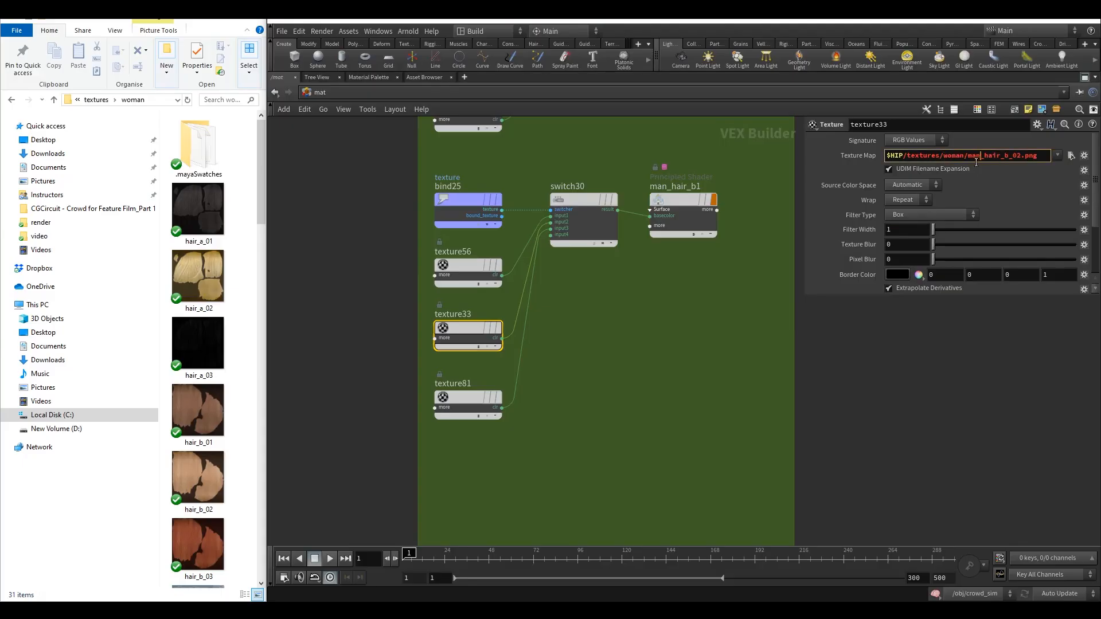
left_click_drag(976, 163, 965, 164)
type("woman")
Set texture81's texture map to woman_hair_b_03.png in the woman textures folder.
left_click_drag(584, 377, 434, 429)
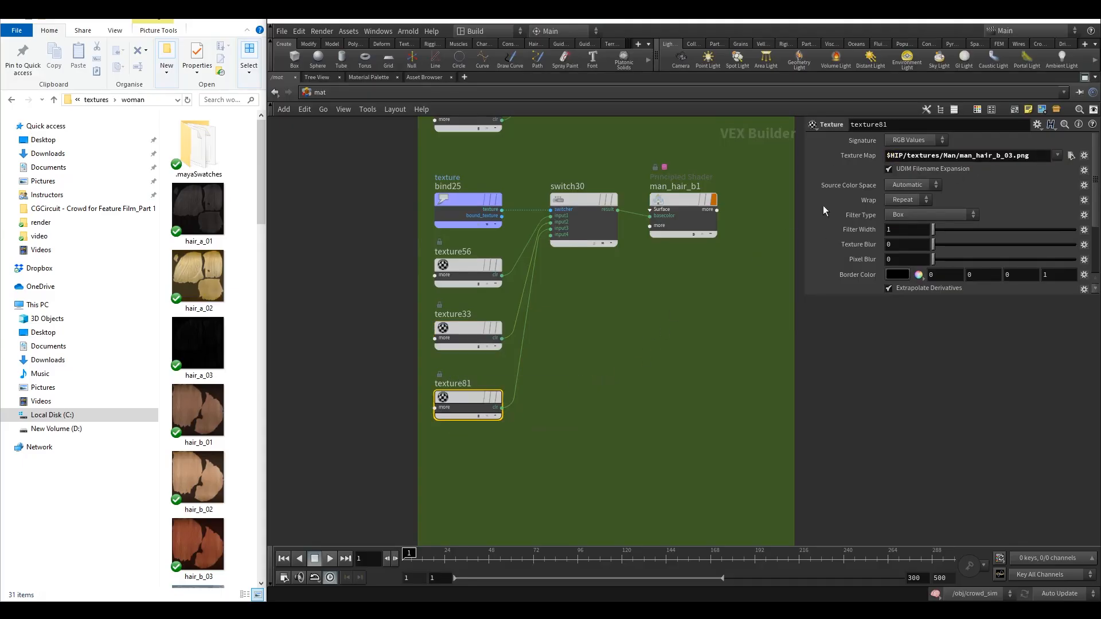
double_click(947, 156)
type("woman")
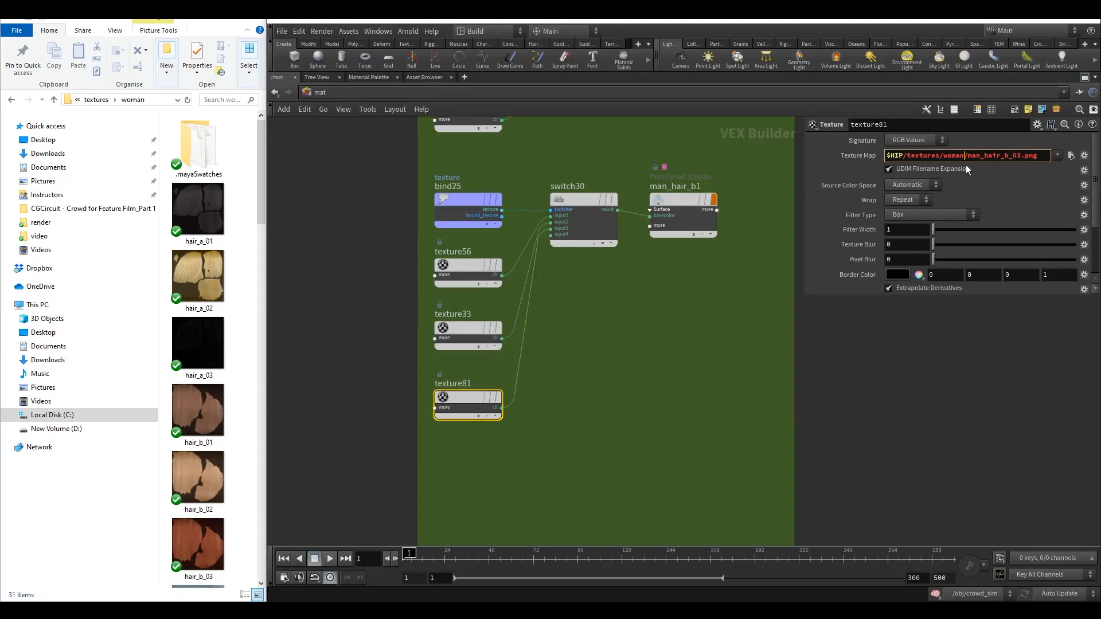
left_click_drag(981, 158, 966, 162)
type("woman")
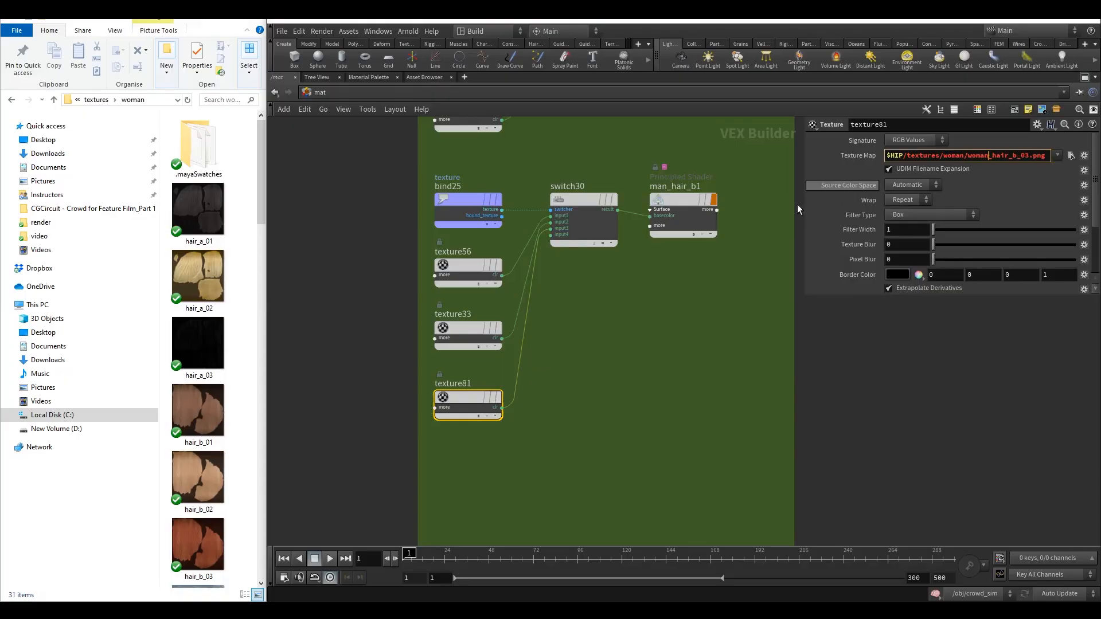
Rename the man_hair_b1 shader to woman_hair_b.
double_click(682, 187)
left_click_drag(670, 187, 649, 189)
type("woman")
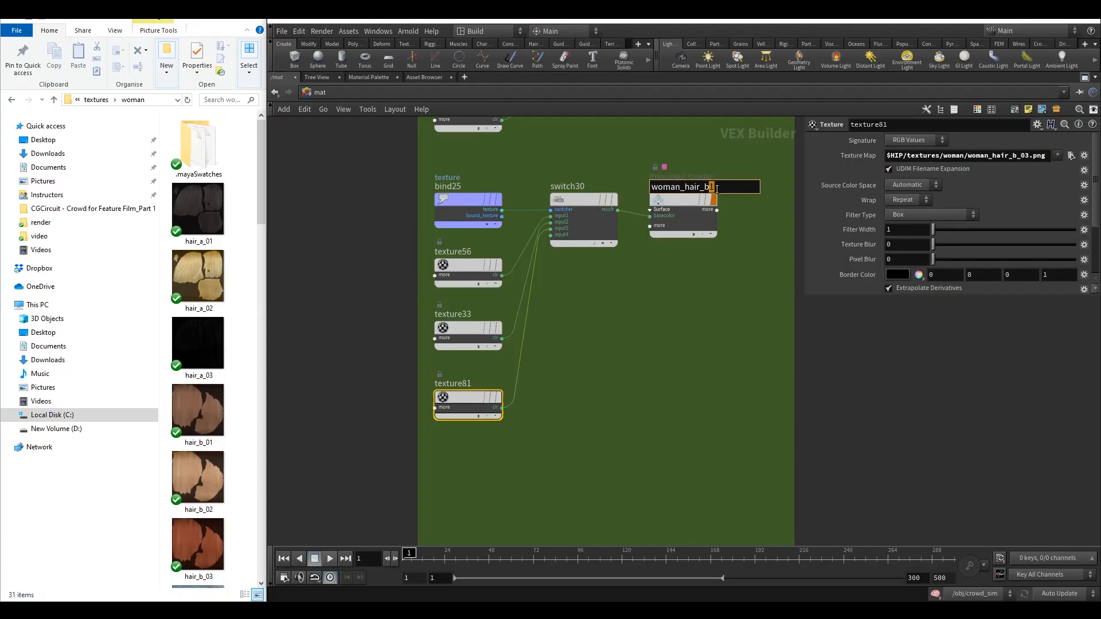
left_click(650, 344)
Set texture92 in the man_pant_a1 network to woman_a_01.png in the woman textures folder.
scroll(640, 366, "down", 5)
middle_click_drag(638, 374, 597, 159)
middle_click_drag(580, 385, 575, 324)
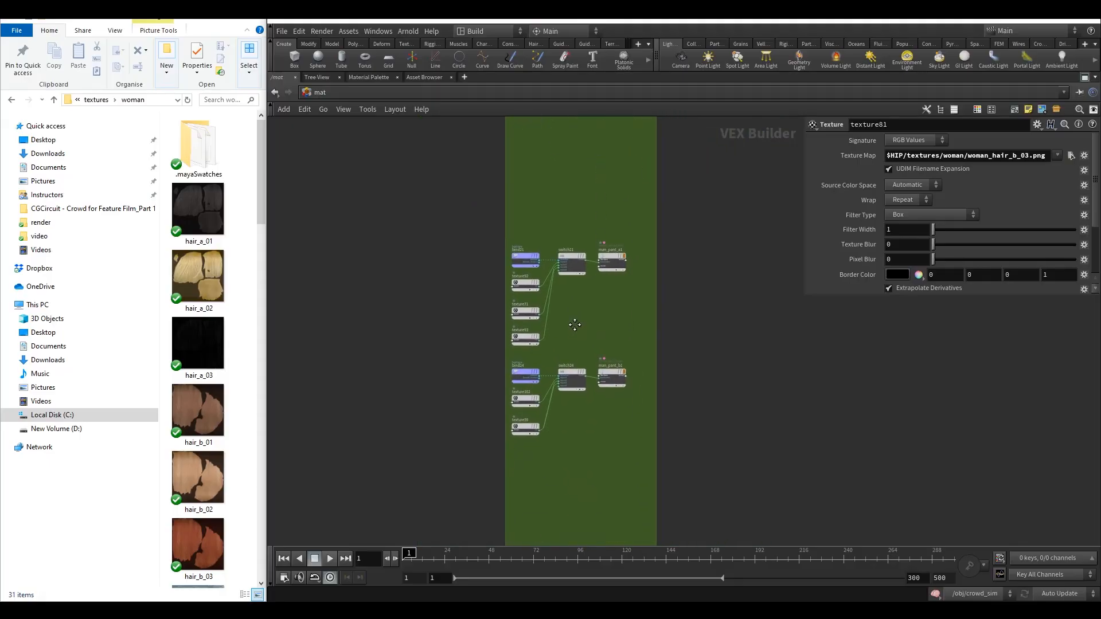
scroll(564, 321, "up", 3)
left_click(500, 252)
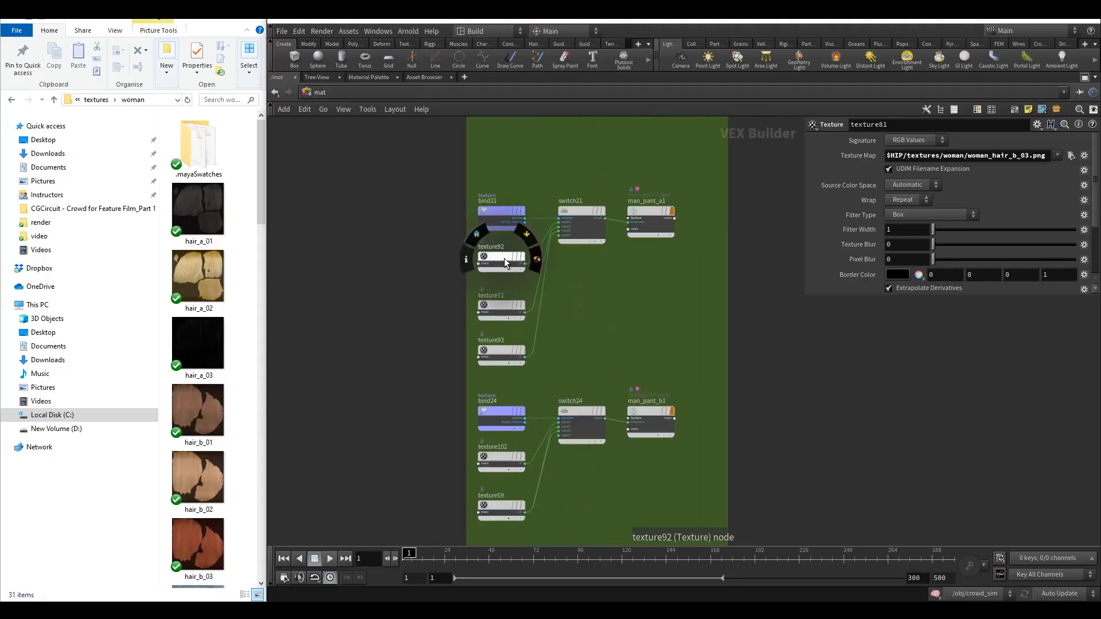
double_click(951, 155)
type("woman")
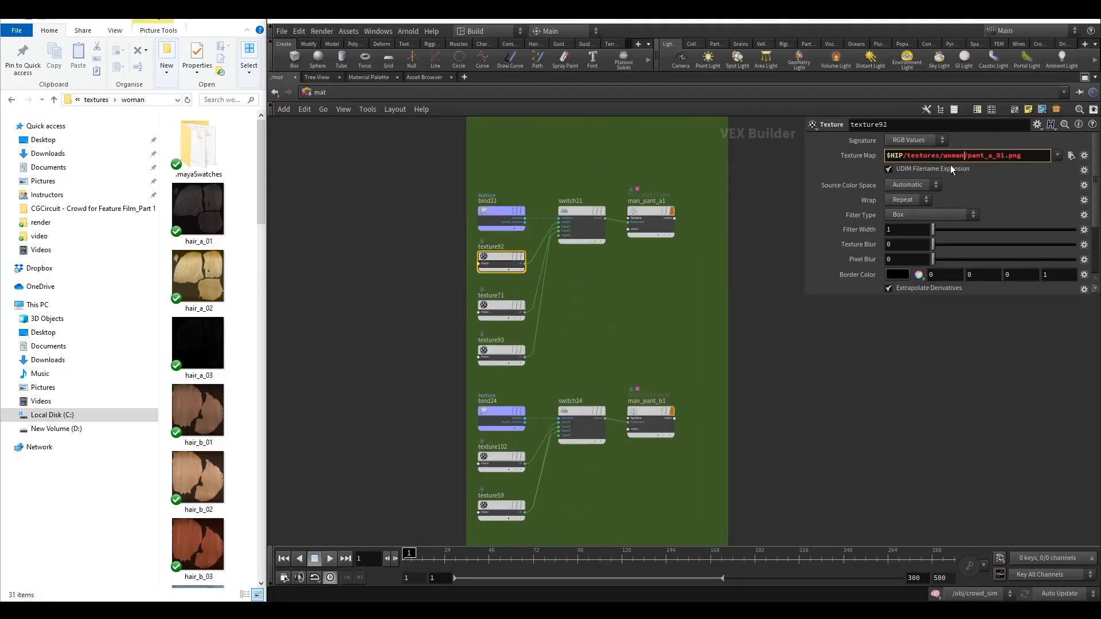
double_click(975, 156)
type("woman")
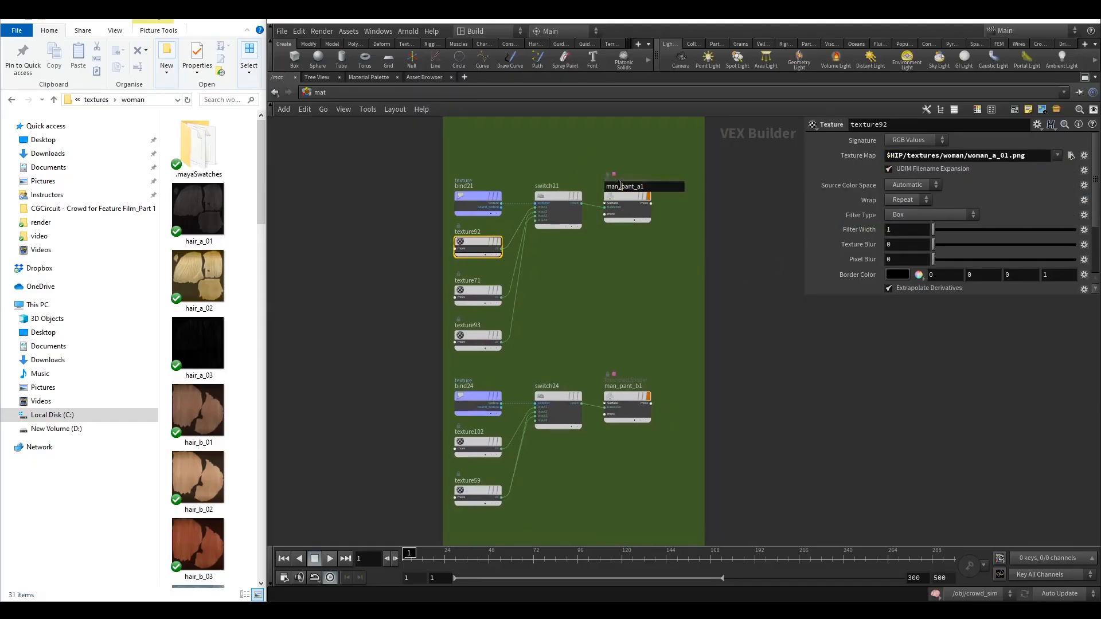
Set texture71's texture map to pant_a_02.png in the woman textures folder.
left_click(489, 301)
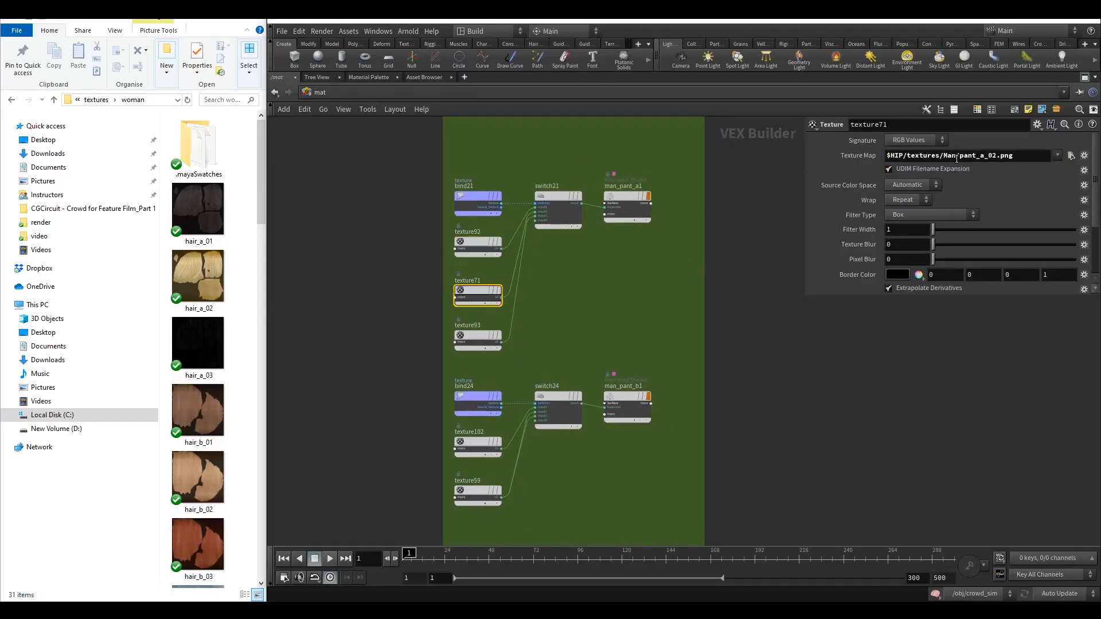
double_click(955, 156)
type("woman")
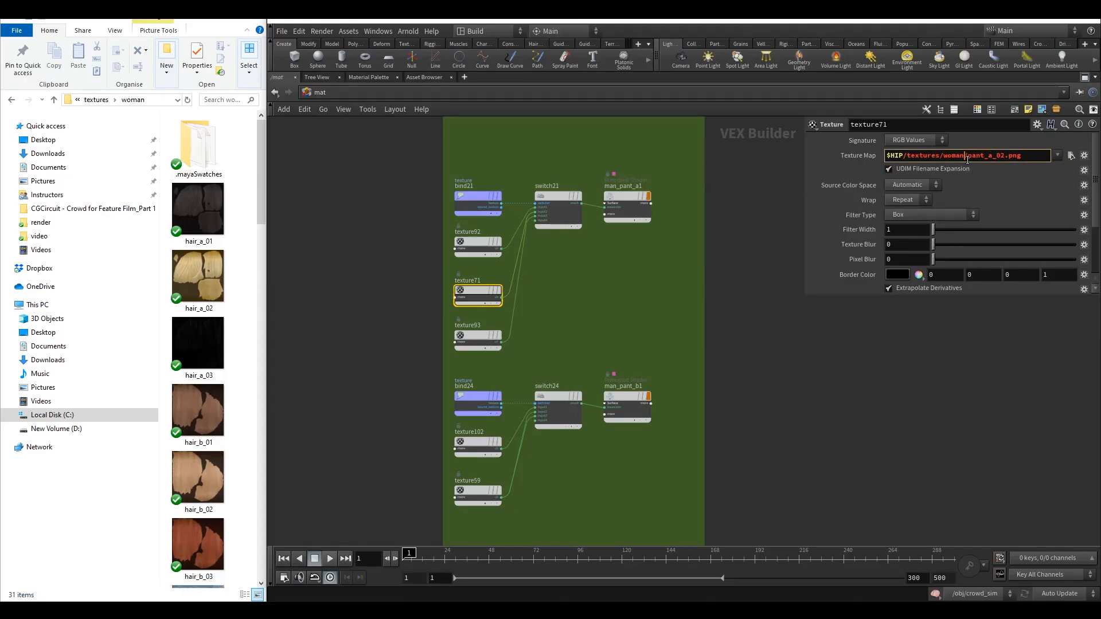
Look over the woman hair networks and texture81's texture map path.
left_click(613, 272)
middle_click_drag(613, 275, 639, 441)
middle_click_drag(585, 282, 591, 450)
middle_click_drag(562, 336, 569, 408)
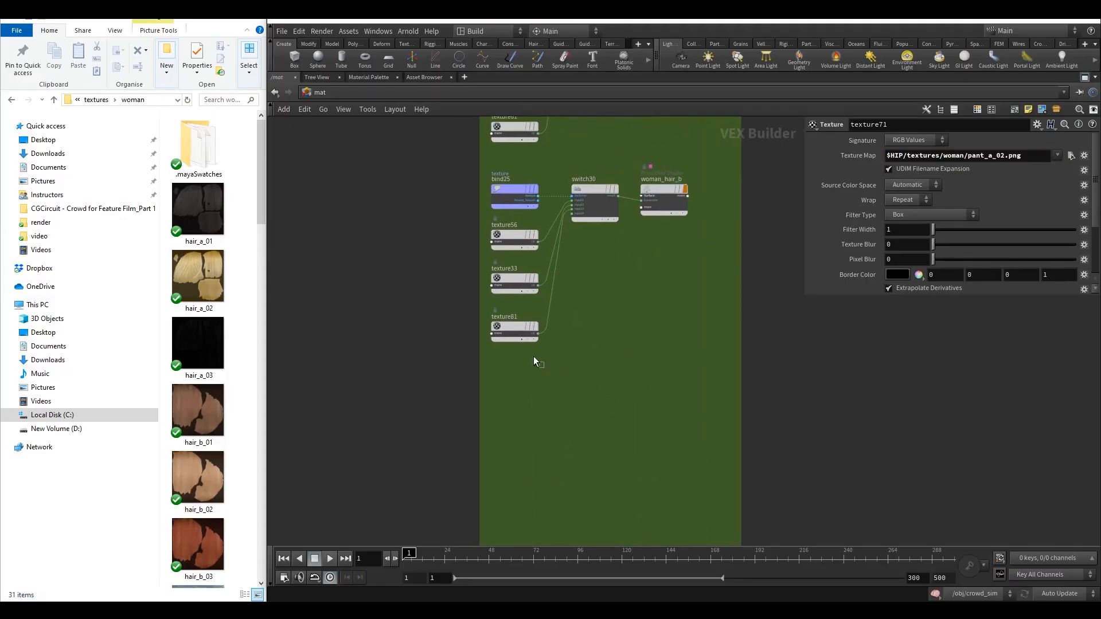
left_click(500, 324)
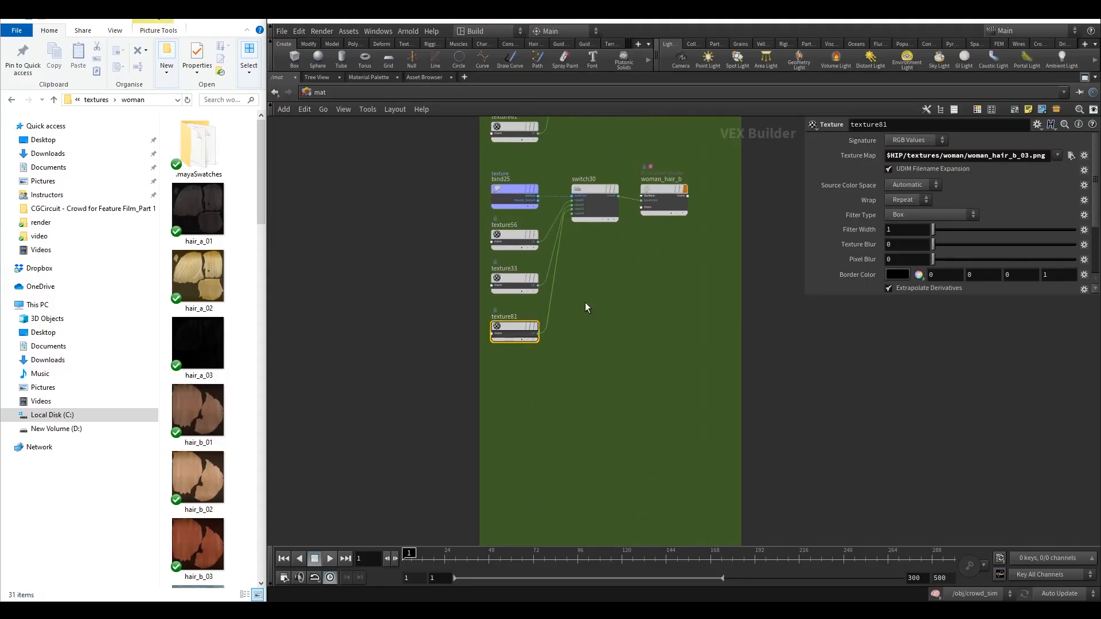
middle_click_drag(584, 307, 590, 454)
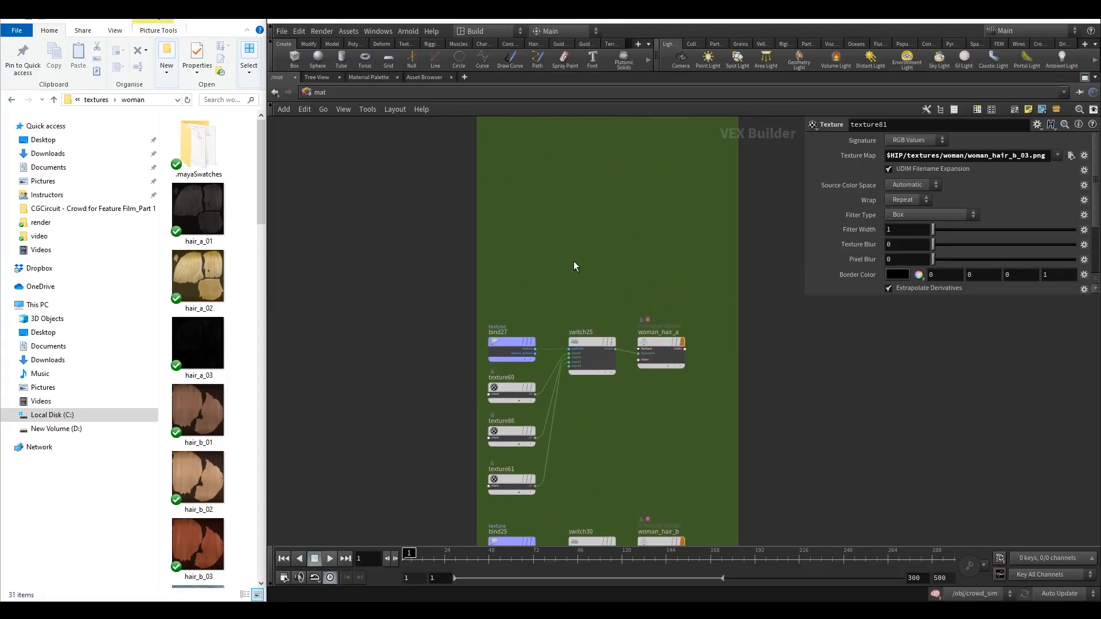
scroll(573, 344, "down", 5)
scroll(562, 318, "up", 5)
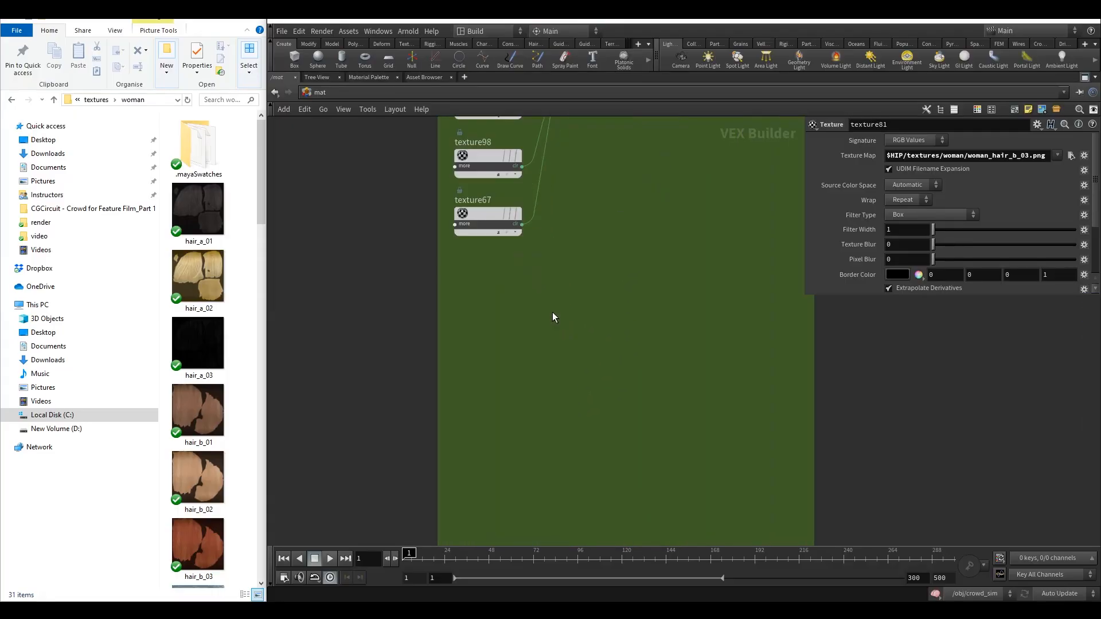
Browse the woman textures folder from texture67's texture map to check the file names, then close the browser.
left_click_drag(532, 279, 456, 196)
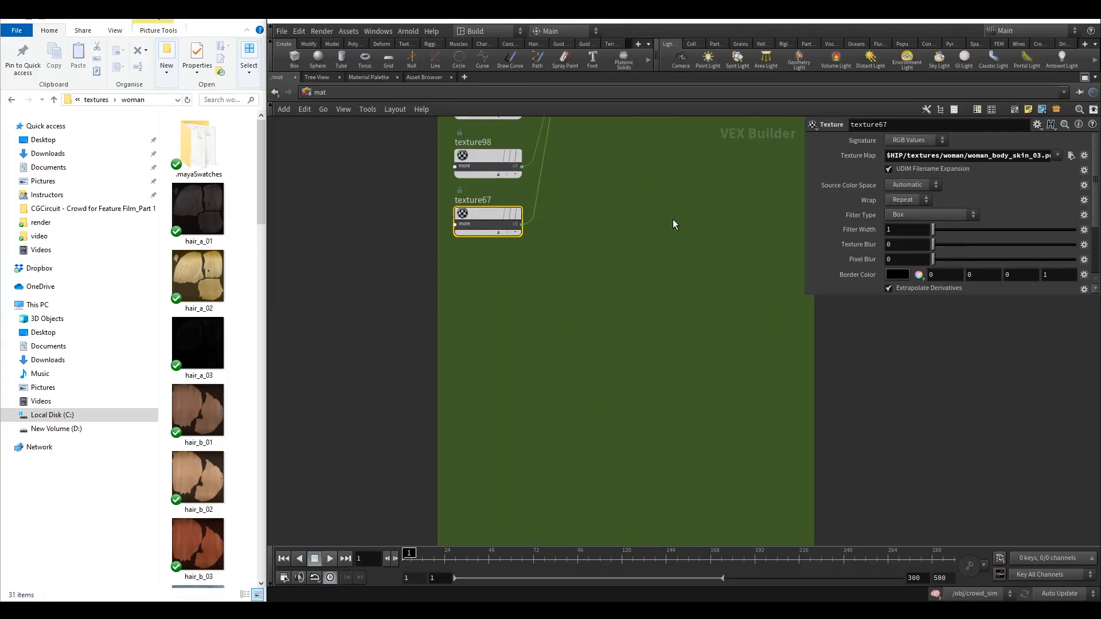
middle_click_drag(673, 219, 668, 256)
left_click(988, 156)
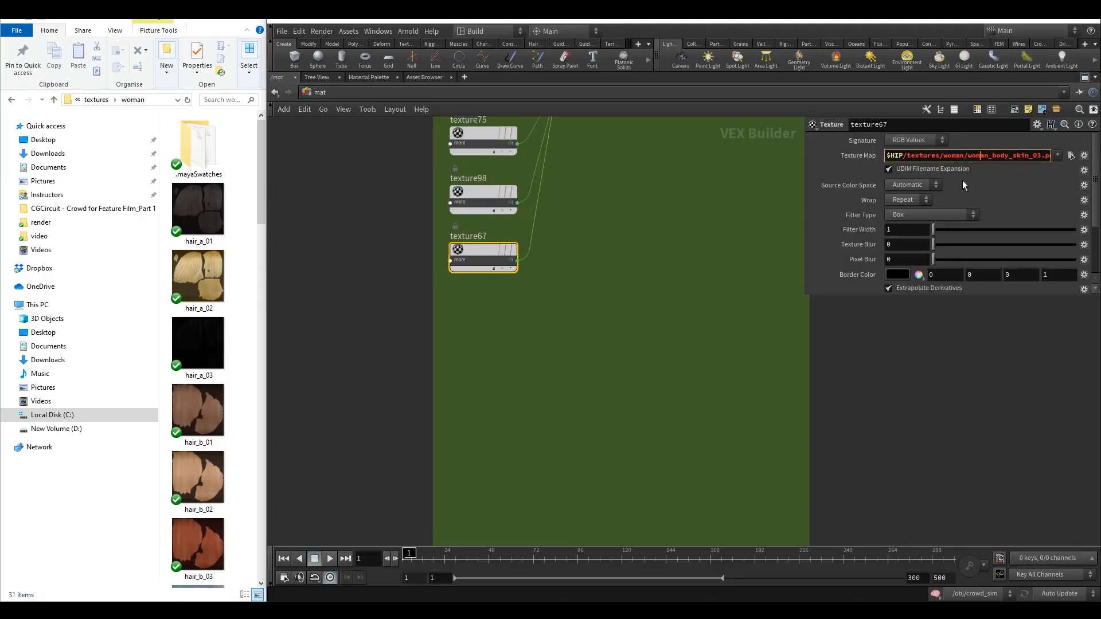
left_click(1070, 156)
scroll(921, 142, "down", 2)
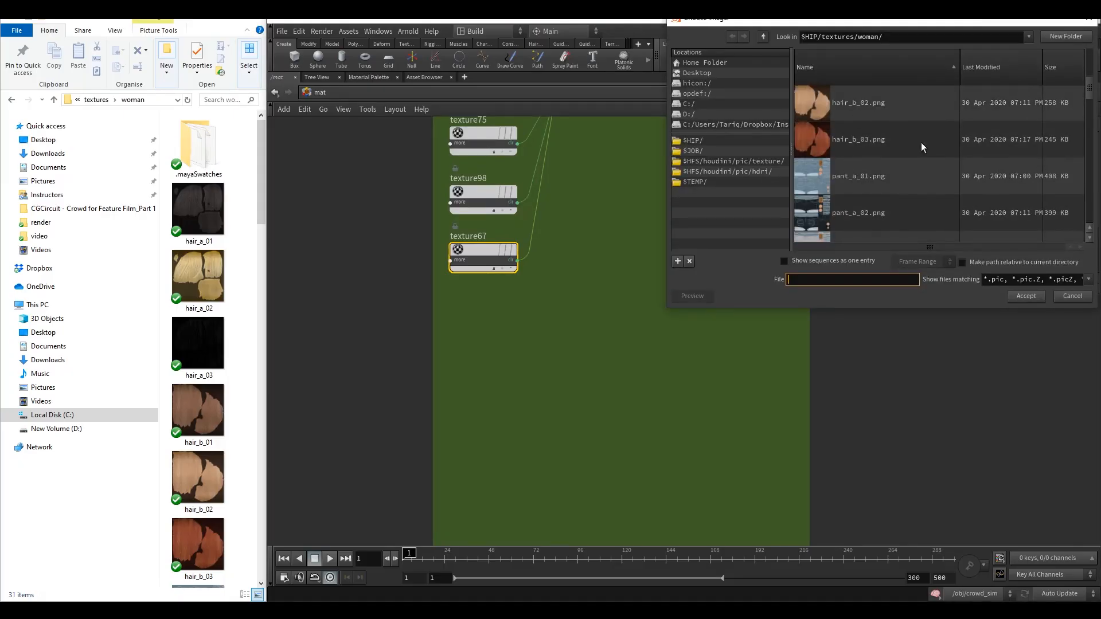
left_click(1089, 20)
Remove the woman_ prefix from texture60's texture map so it reads hair_a_01.png.
scroll(694, 312, "down", 4)
middle_click_drag(657, 355, 632, 125)
middle_click_drag(591, 407, 583, 255)
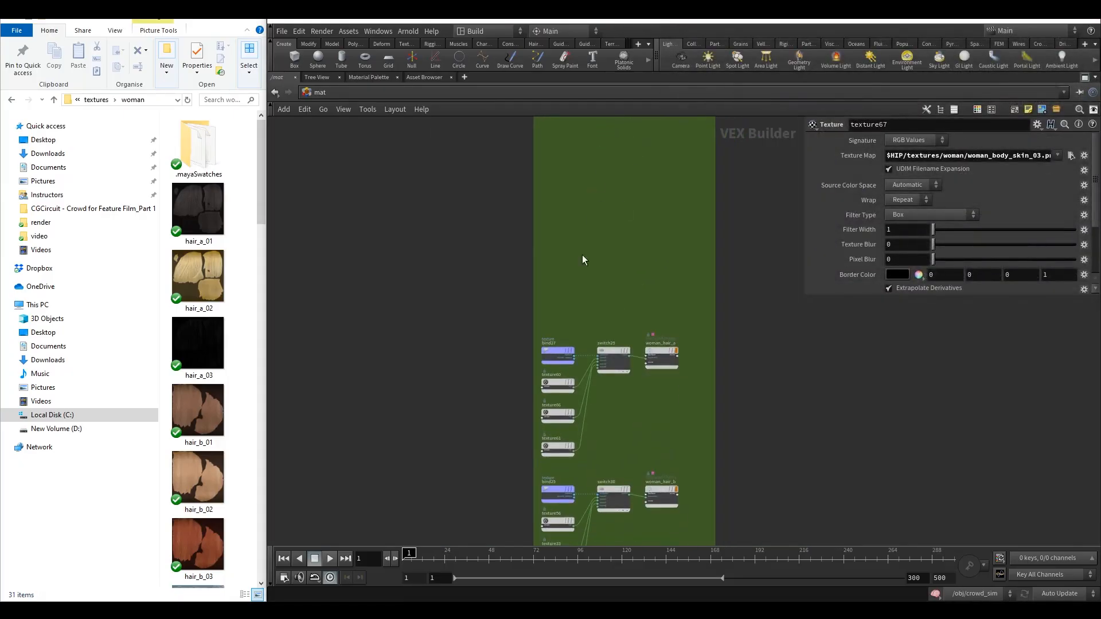
scroll(573, 395, "up", 3)
left_click(539, 345)
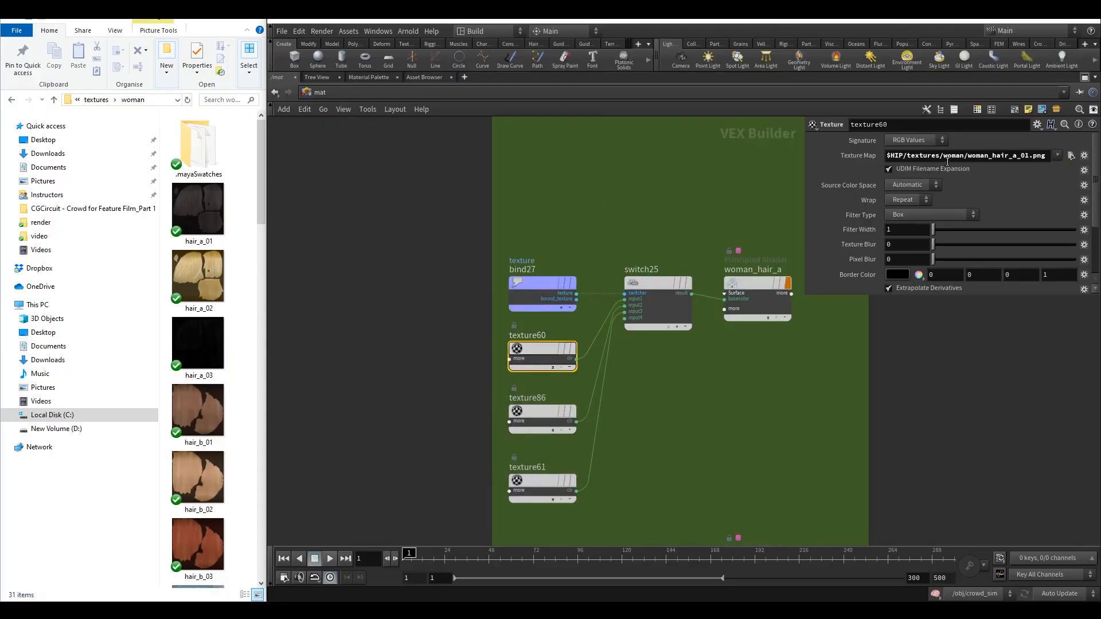
left_click(1069, 156)
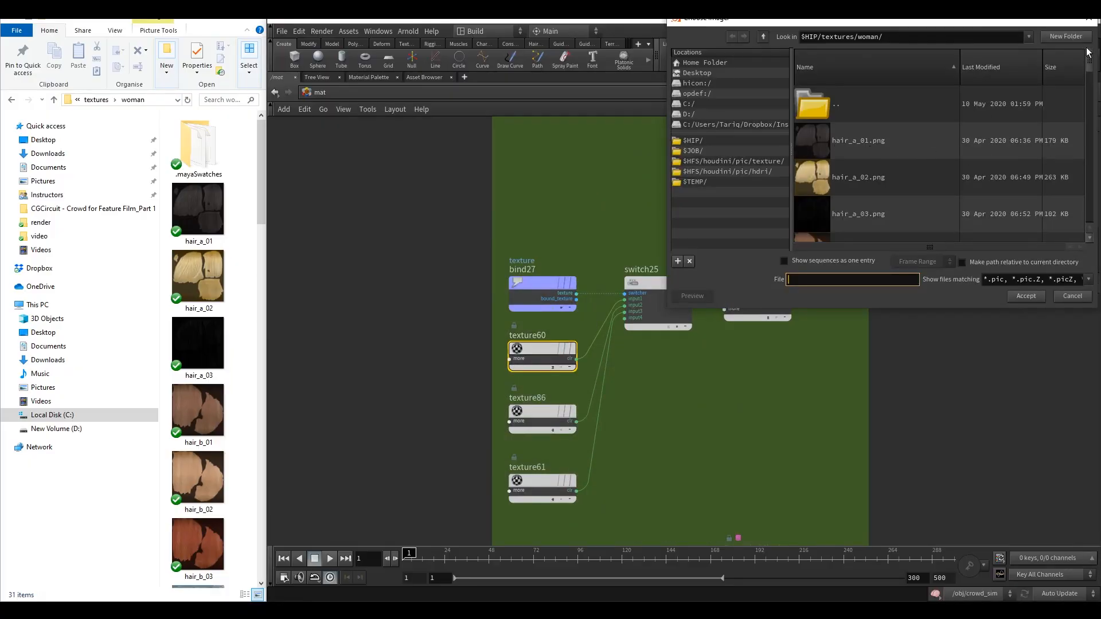
left_click(1089, 19)
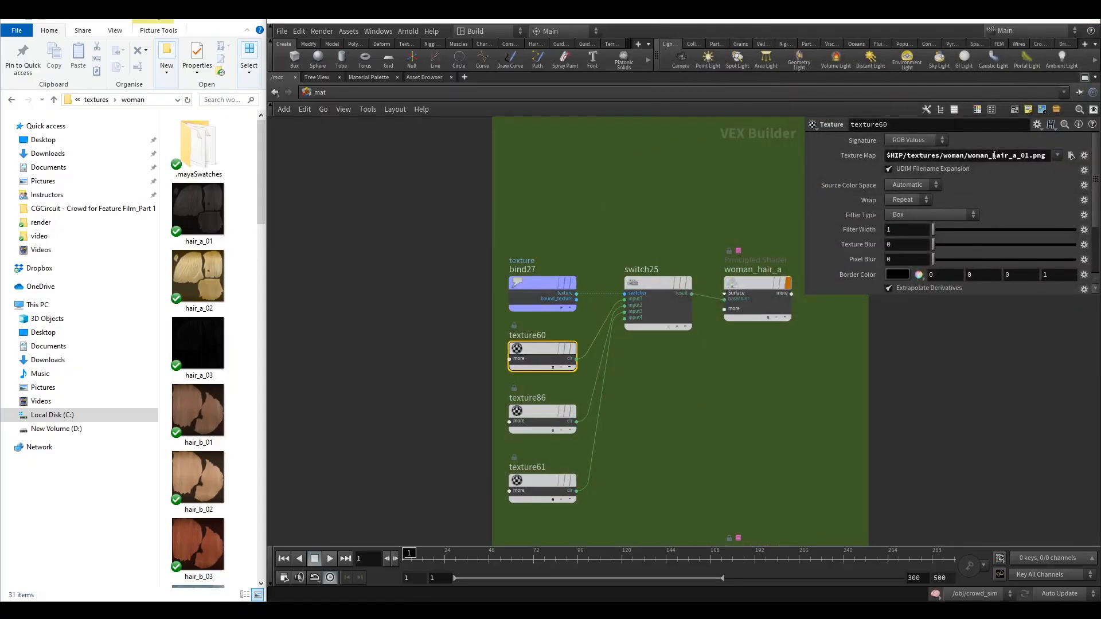
left_click_drag(994, 155, 967, 155)
key("BackSpace")
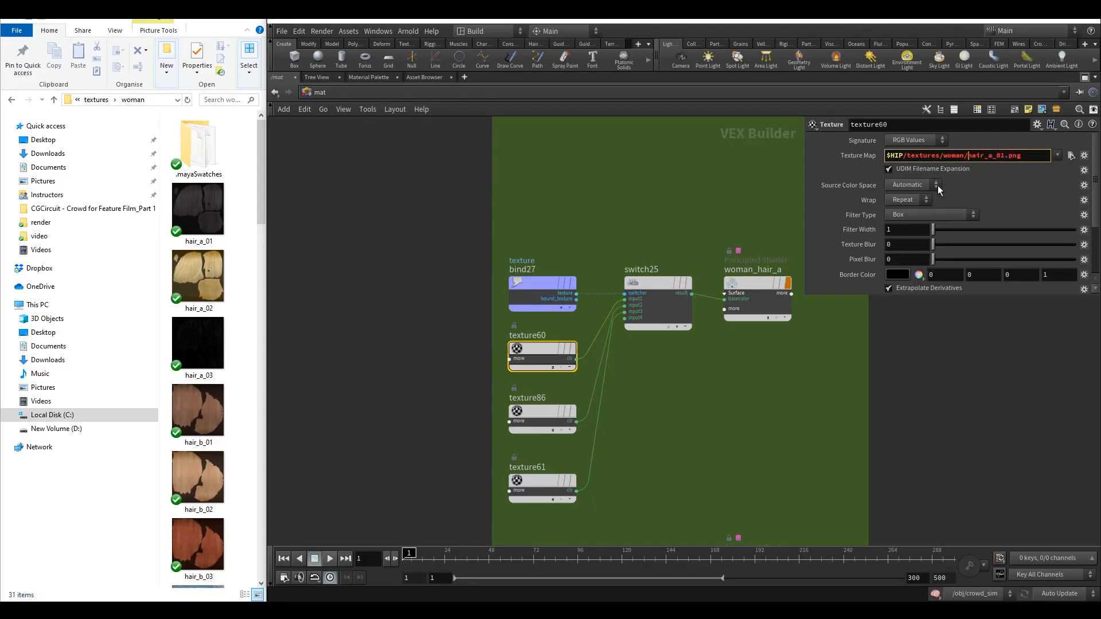
Remove the woman_ prefix from texture86's texture map so it reads hair_a_02.png.
left_click(568, 412)
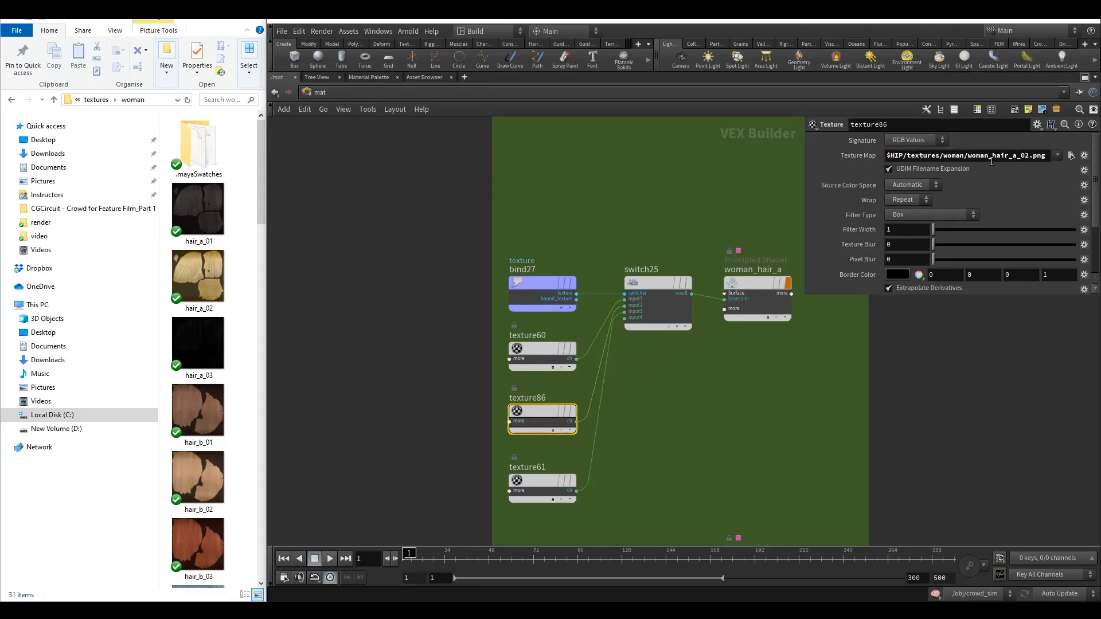
left_click_drag(992, 156, 967, 156)
key("BackSpace")
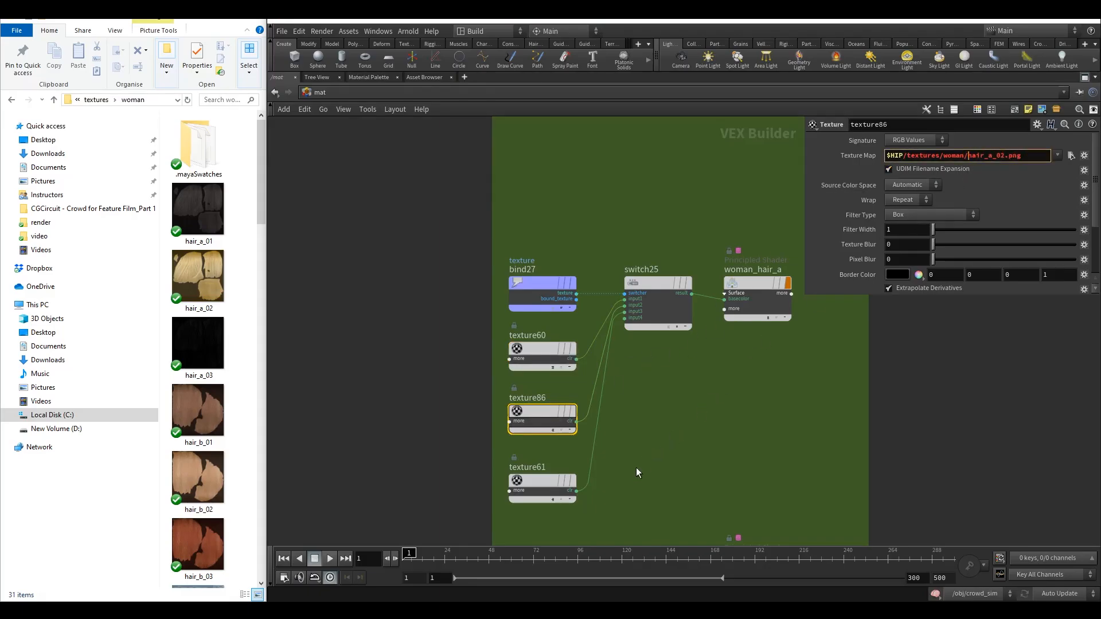
Remove the woman_ prefix from texture61's texture map so it reads hair_a_03.png.
left_click(567, 481)
left_click_drag(992, 156, 967, 156)
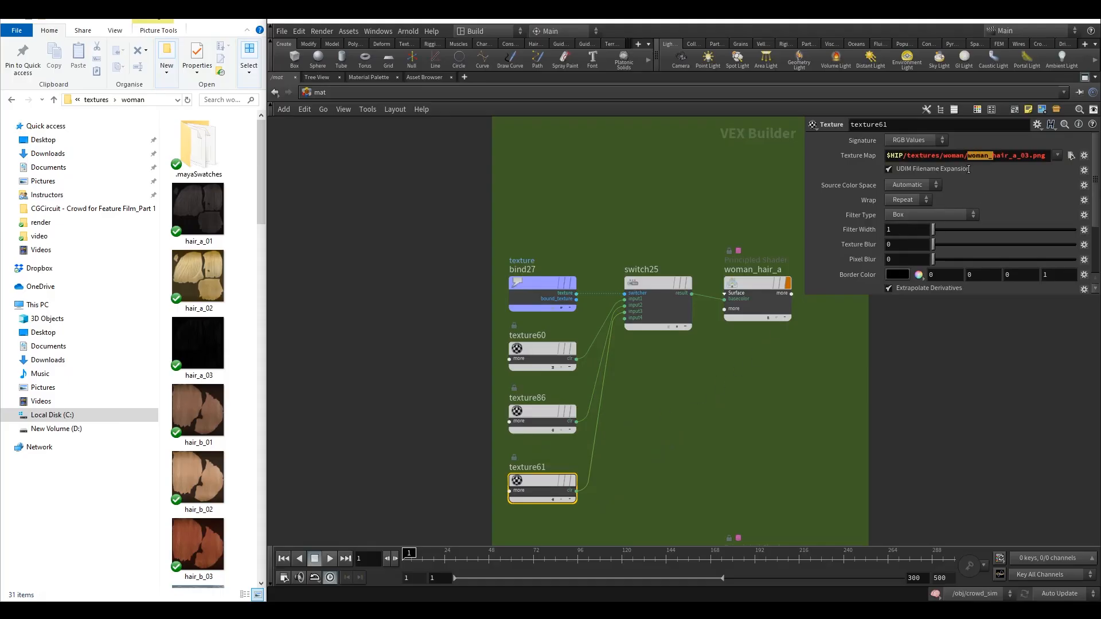
key("BackSpace")
left_click(1071, 156)
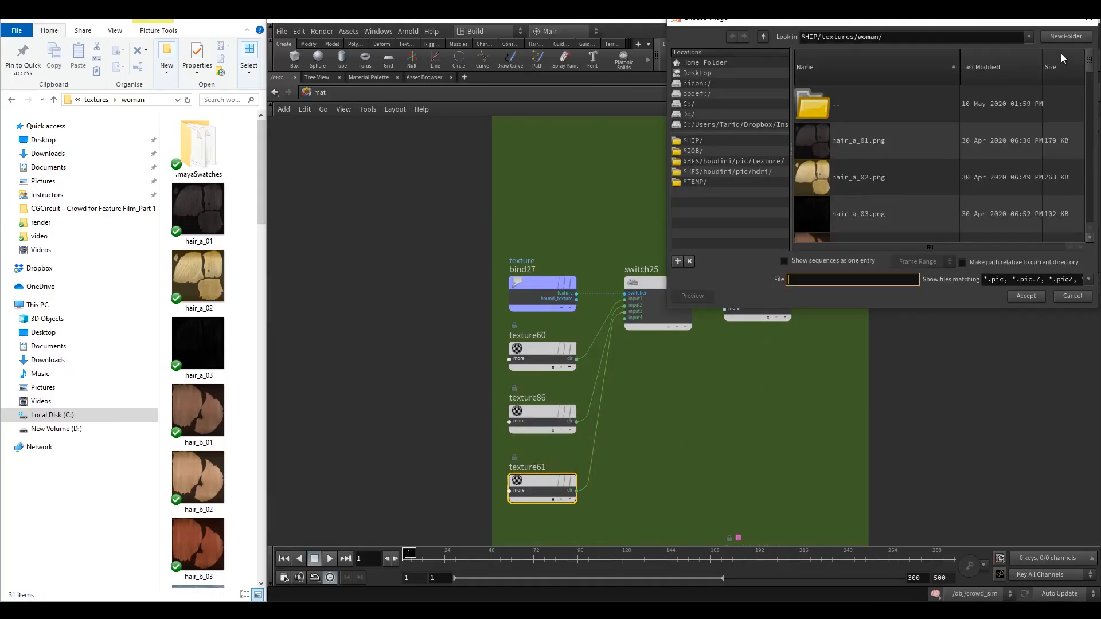
left_click(1085, 23)
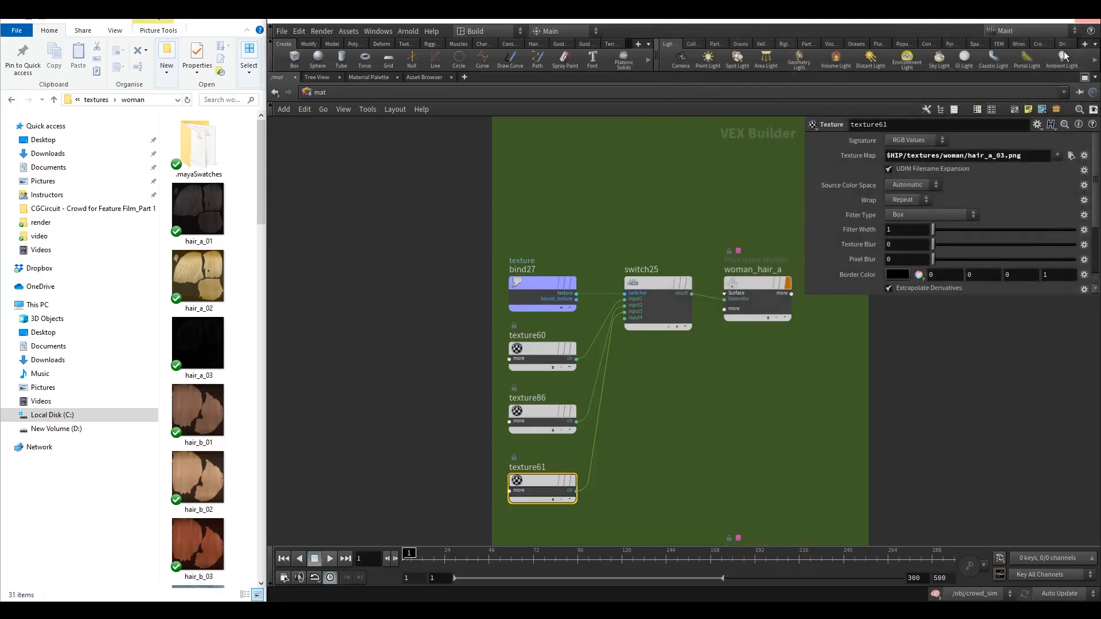
Remove the woman_ prefix from texture56's texture map so it reads hair_b_01.png.
scroll(693, 368, "down", 3)
middle_click_drag(693, 392, 686, 190)
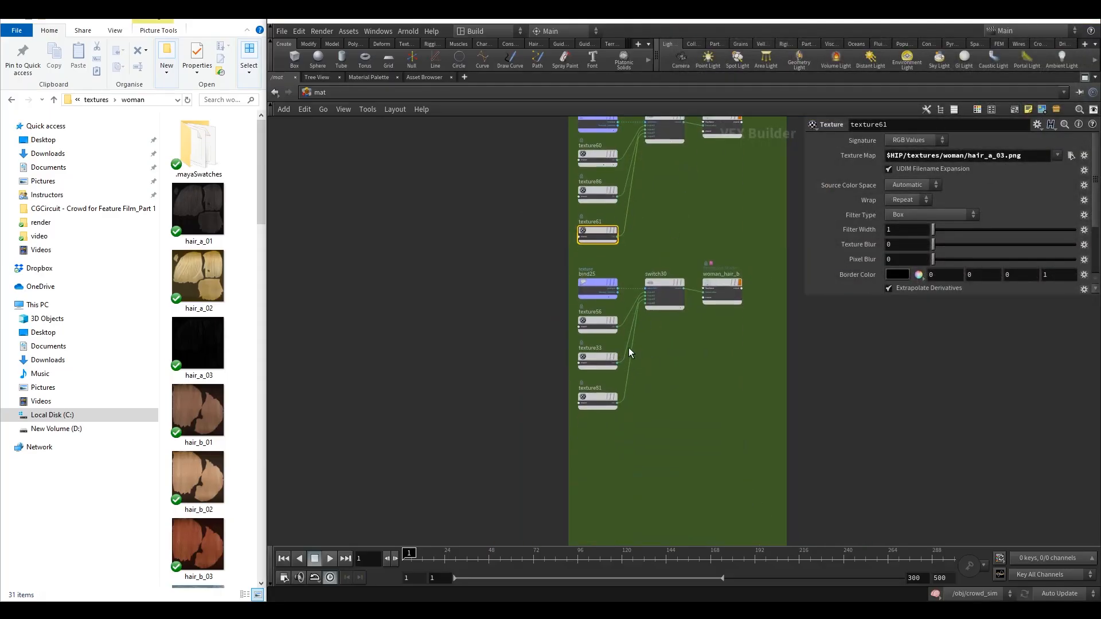
left_click_drag(629, 349, 598, 314)
key("ctrl+z")
scroll(649, 368, "up", 2)
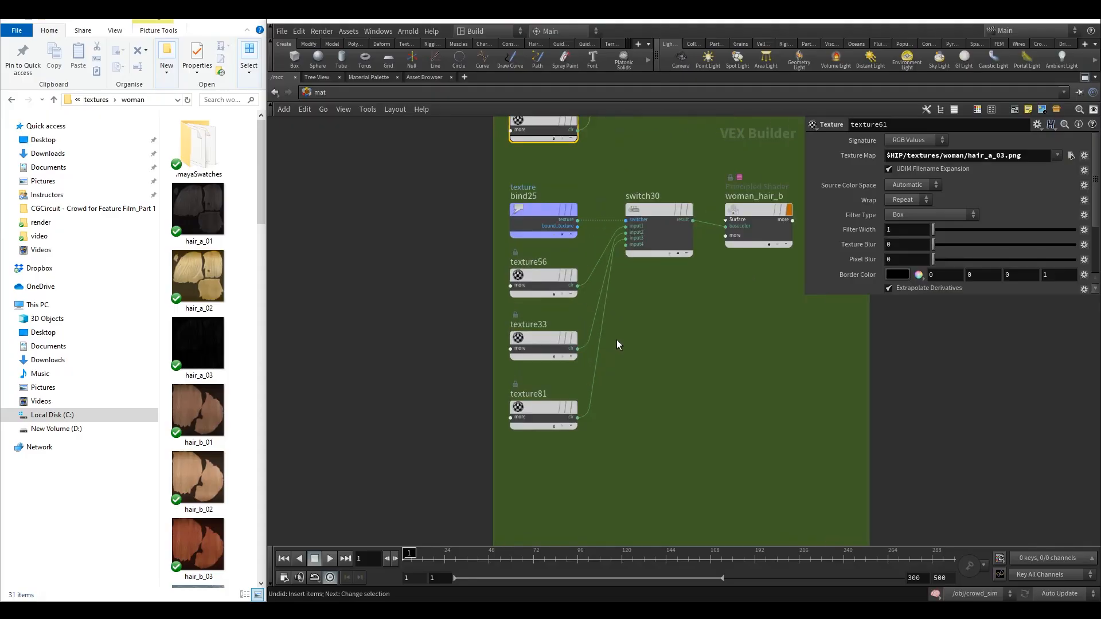
left_click(541, 278)
left_click_drag(990, 156, 978, 156)
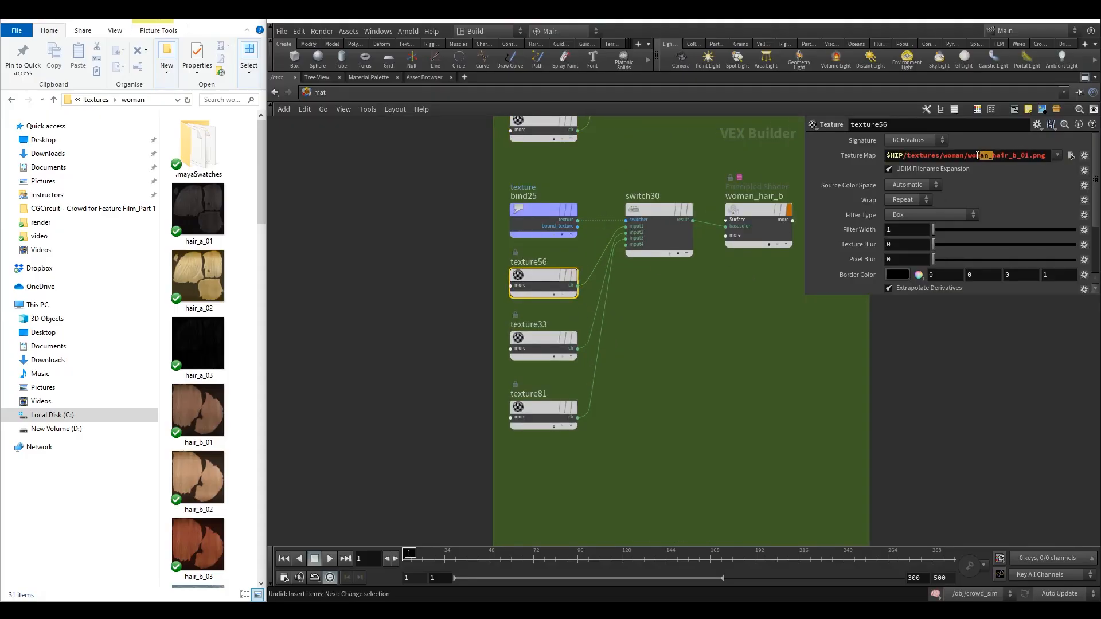
left_click(1045, 157)
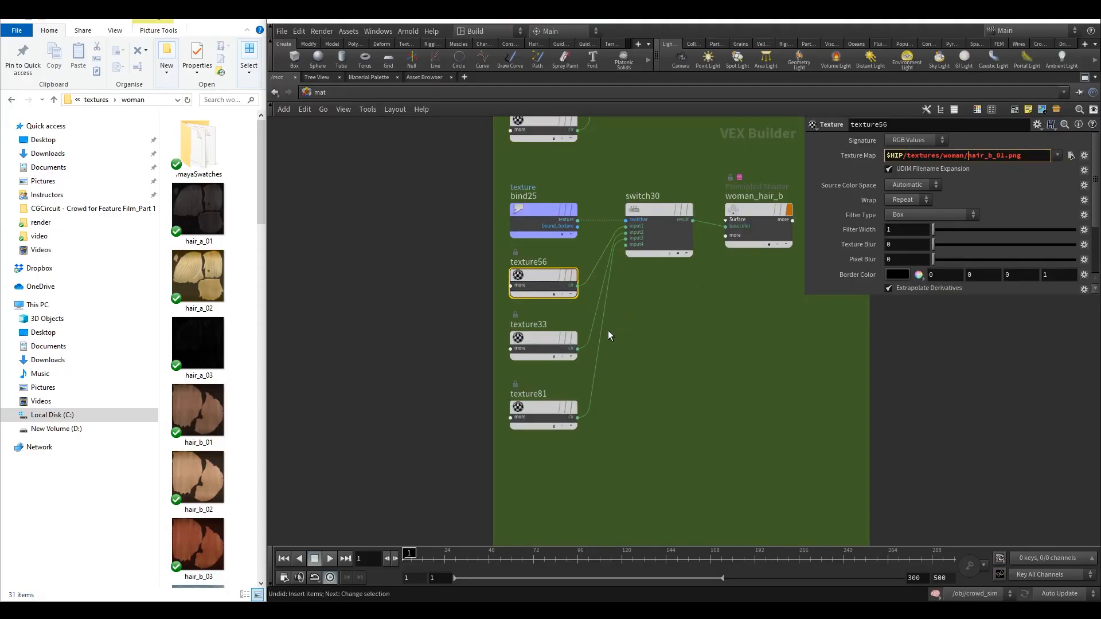
Remove the woman_ prefix from texture33's texture map so it reads hair_b_02.png.
left_click(552, 340)
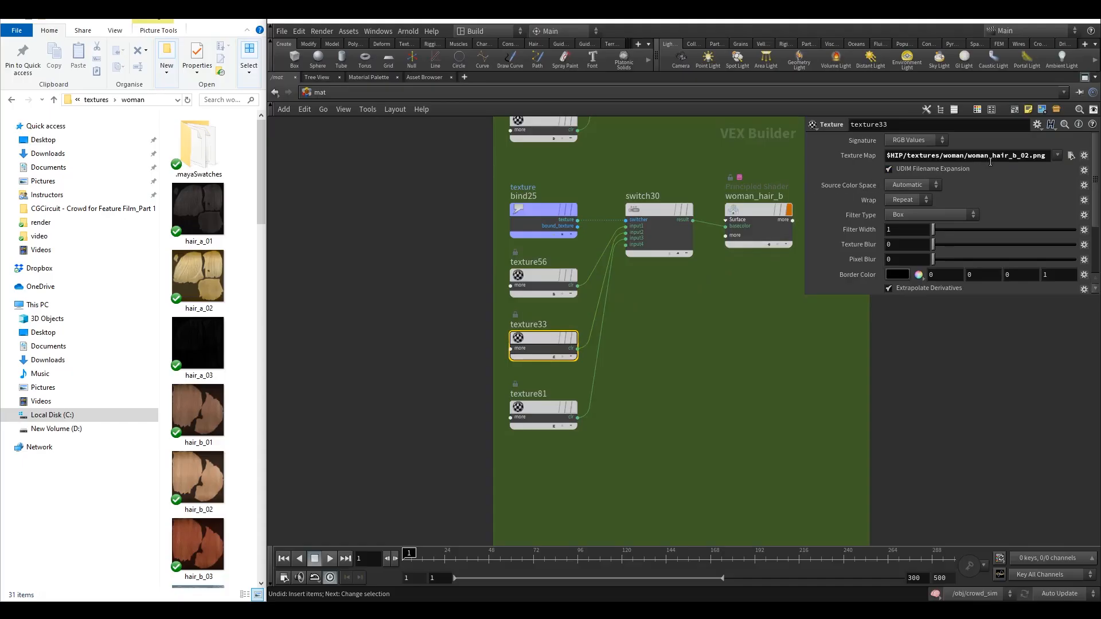
left_click_drag(991, 158, 968, 159)
key("BackSpace")
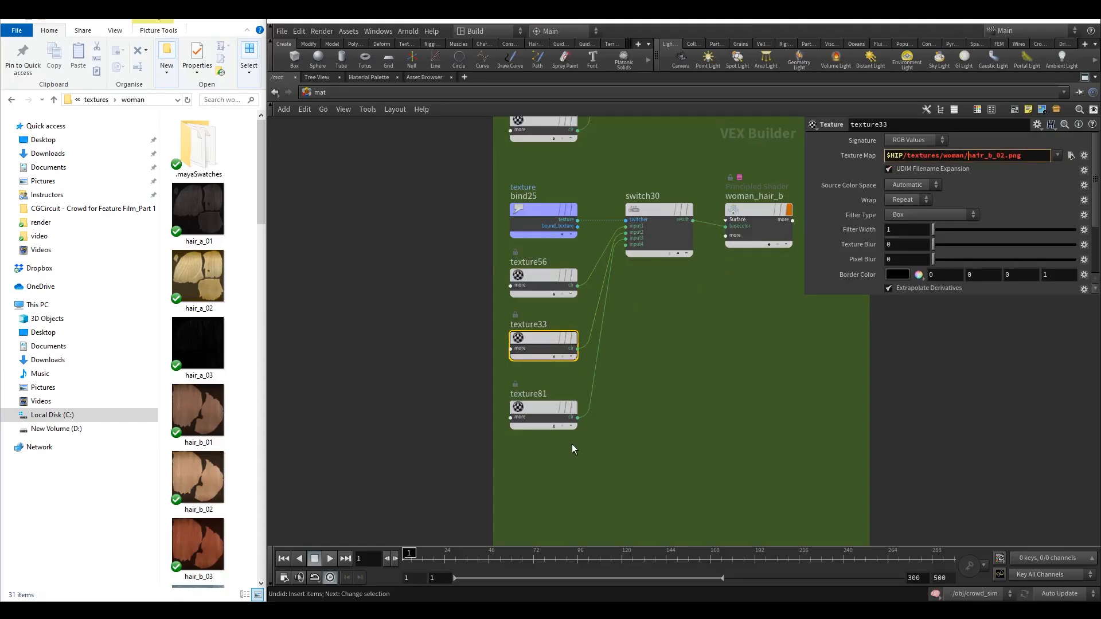
Remove the woman_ prefix from texture81's texture map so it reads hair_b_03.png.
left_click(567, 421)
left_click_drag(992, 158, 971, 164)
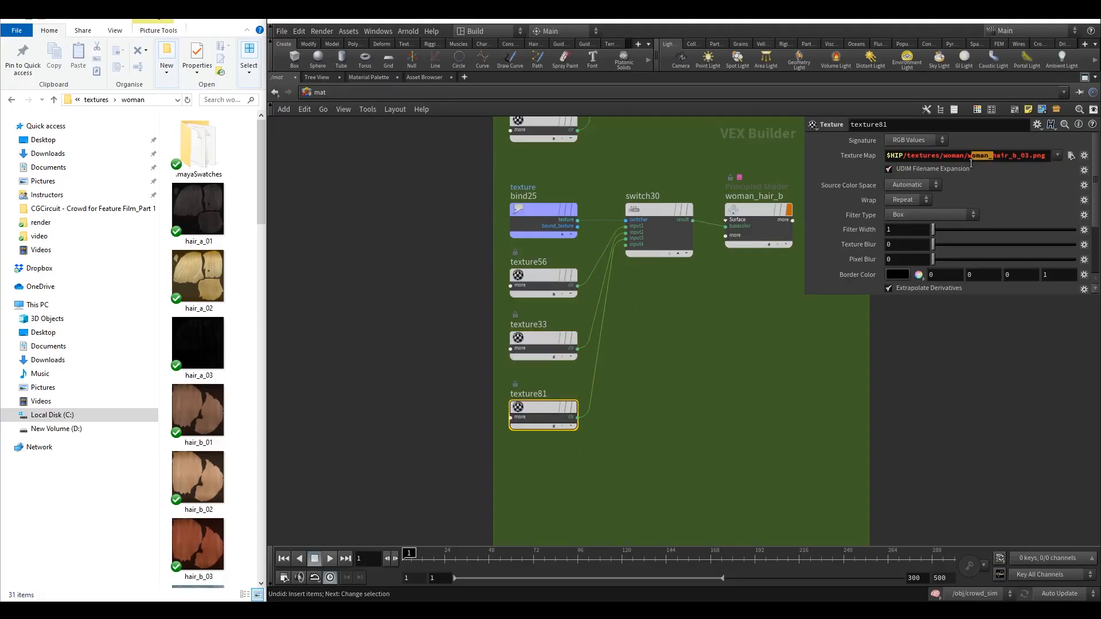
key("BackSpace")
scroll(717, 364, "down", 3)
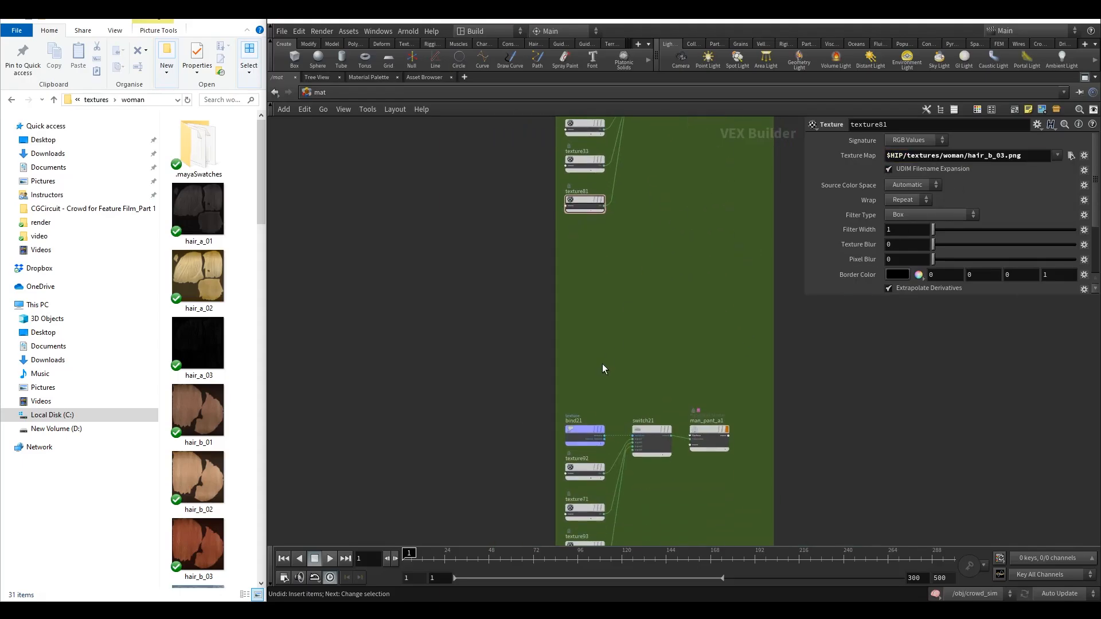
Change texture92's texture map file name from woman_a_01.png to pant_a_01.png in the woman folder.
scroll(674, 260, "up", 4)
scroll(671, 272, "down", 5)
middle_click_drag(637, 409, 637, 167)
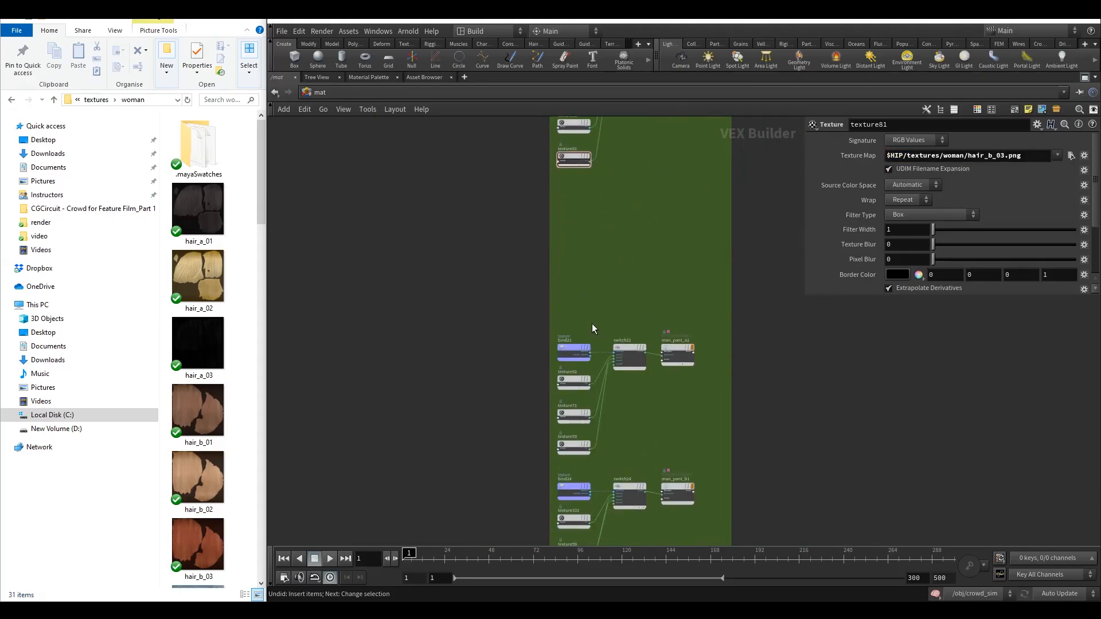
middle_click_drag(591, 323, 590, 198)
scroll(580, 269, "up", 3)
scroll(581, 268, "up", 1)
left_click(564, 242)
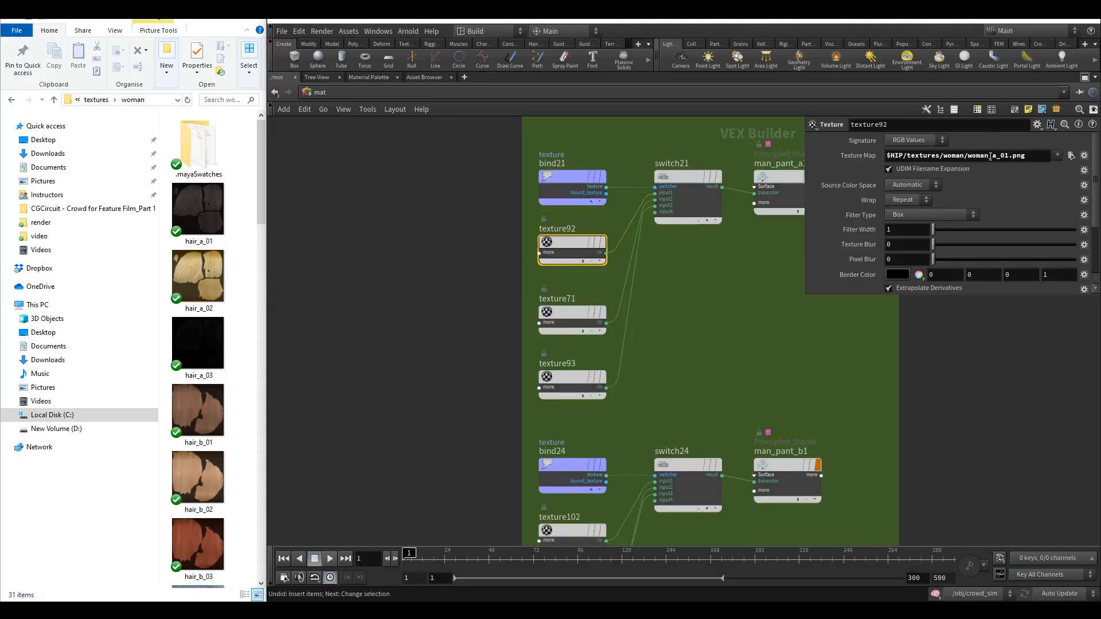
left_click(590, 313)
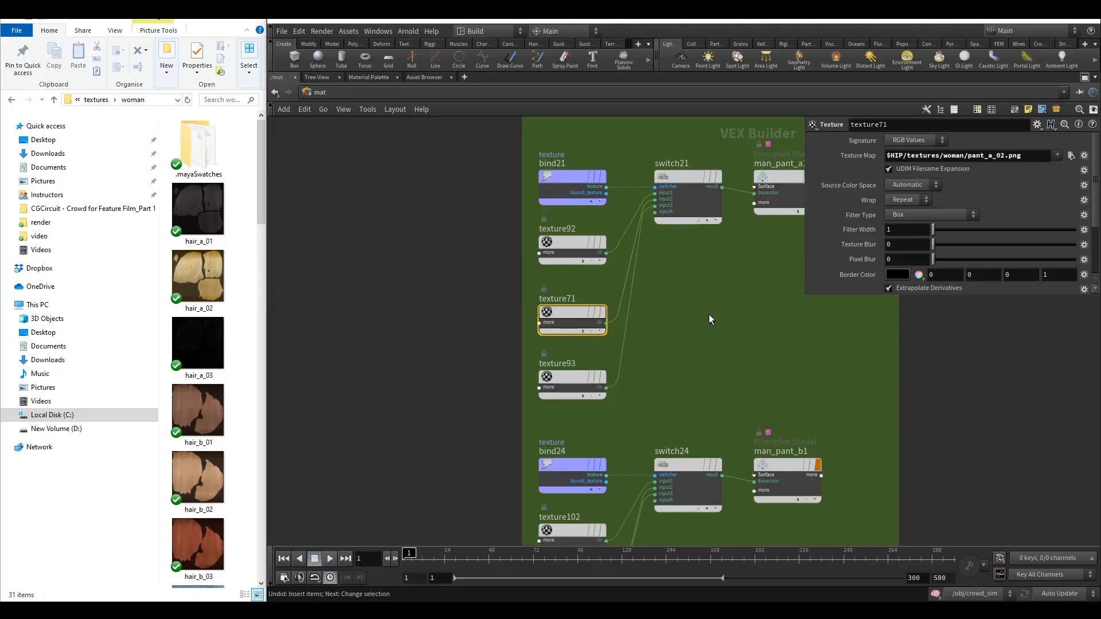
left_click(593, 245)
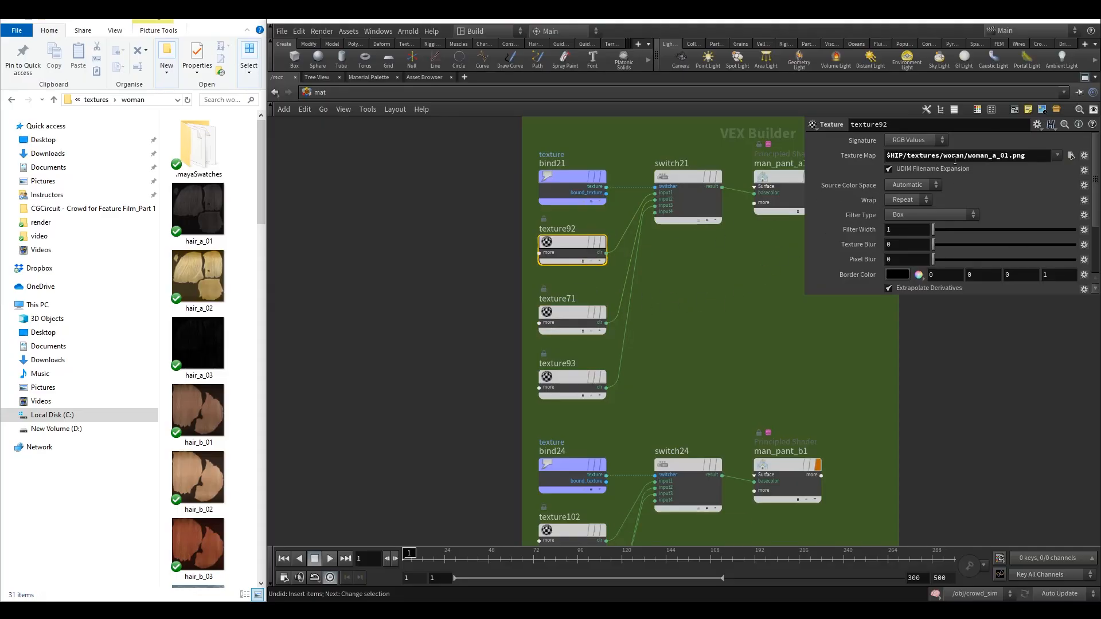
left_click_drag(990, 157, 968, 158)
type("pa")
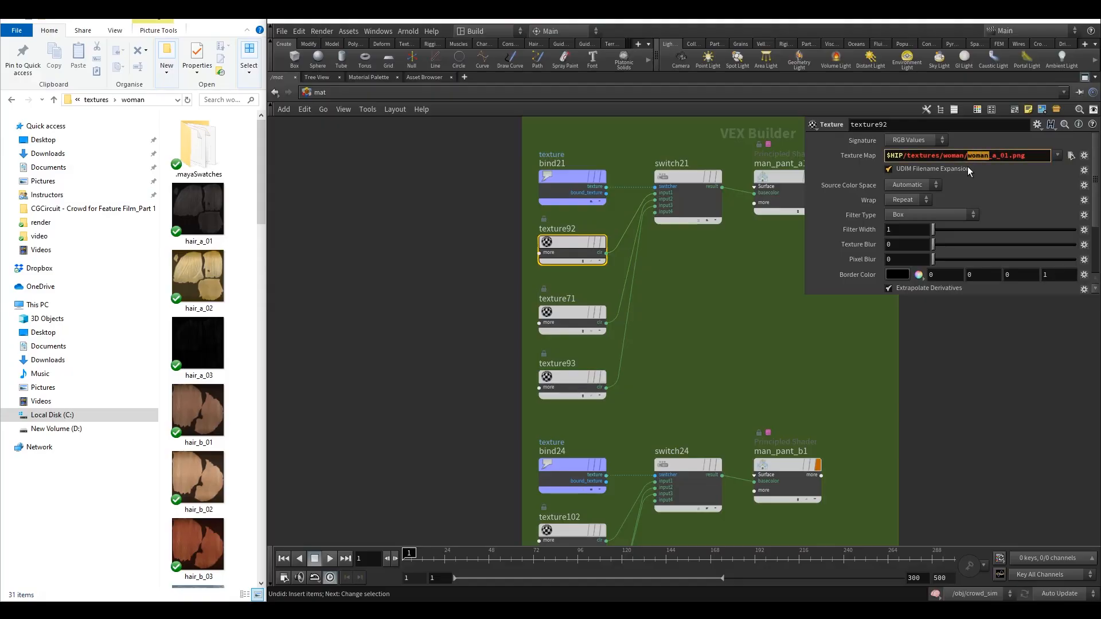
type("nt")
left_click(710, 322)
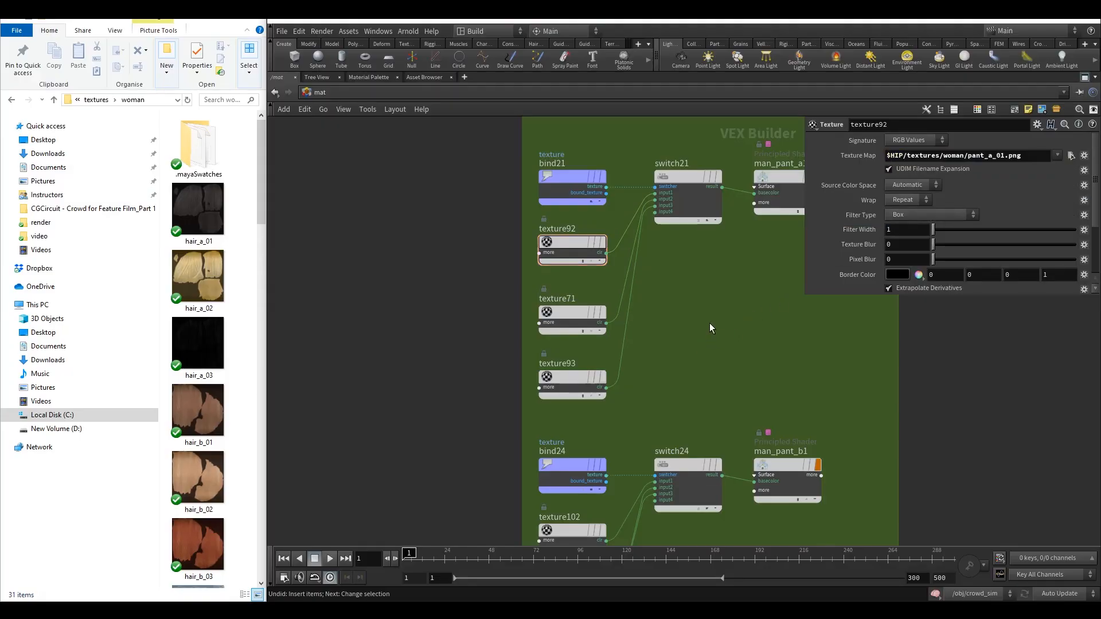
Point texture93's texture map to the woman folder, making it woman/pant_a_03.png.
middle_click_drag(709, 322, 686, 316)
left_click(531, 389)
left_click(544, 310, "shift")
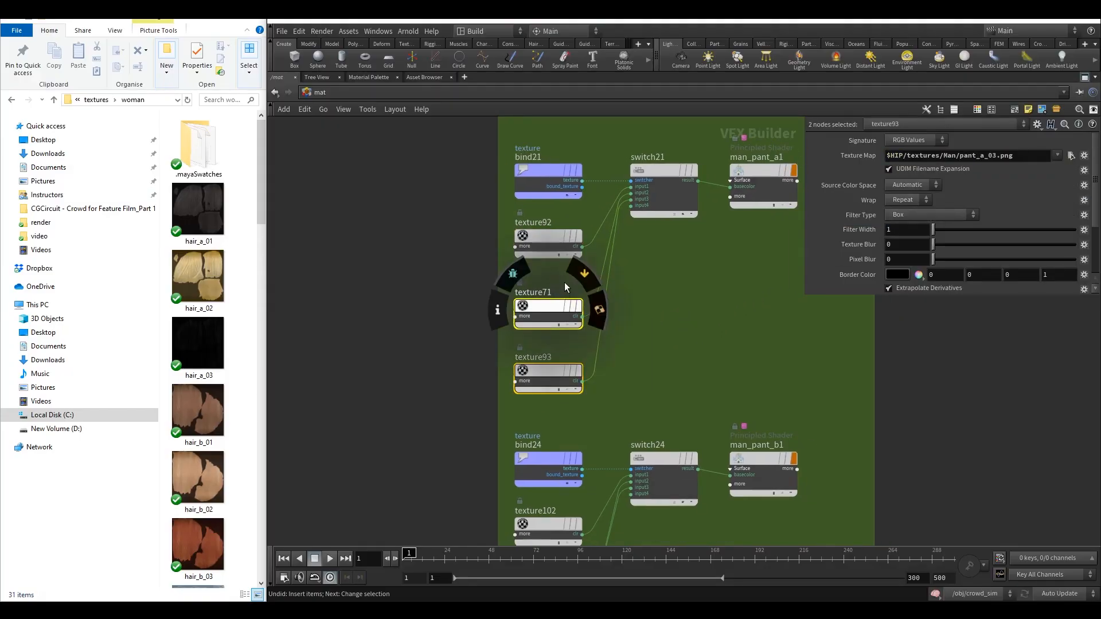
left_click(556, 302)
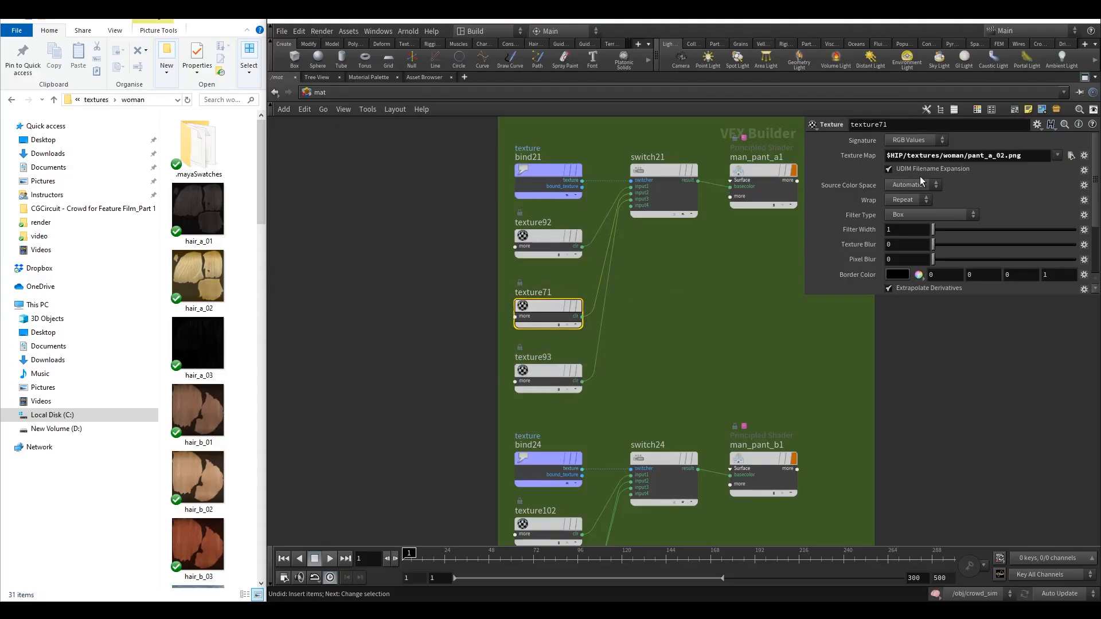
left_click(559, 371)
left_click_drag(957, 157, 945, 161)
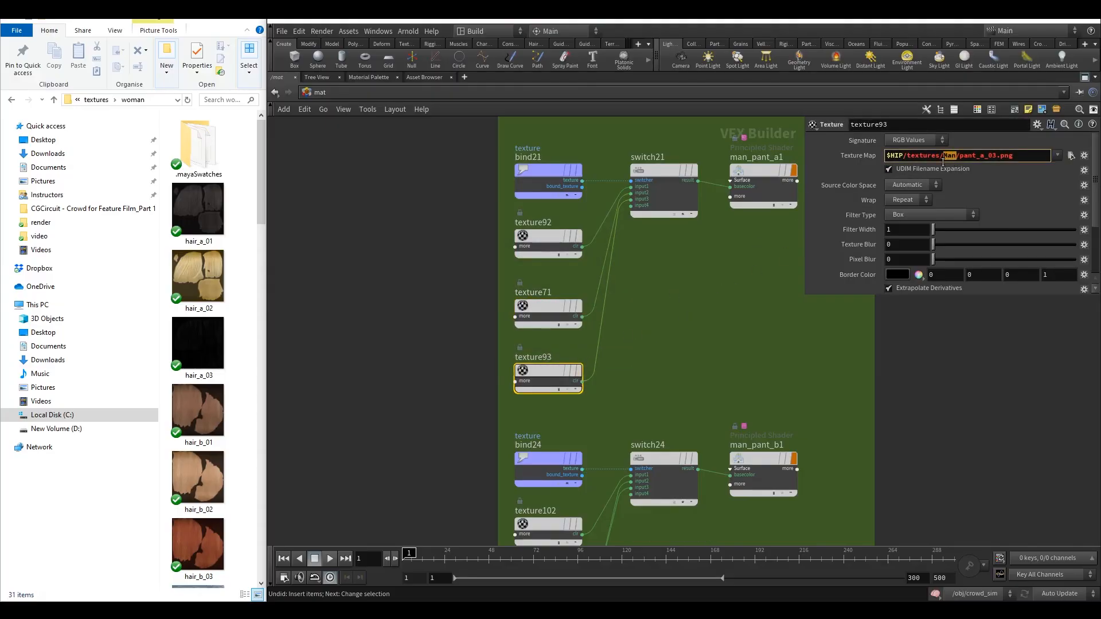
type("woman")
key("Return")
Rename the man_pant_a1 shader node to woman_pant_a1.
double_click(704, 158)
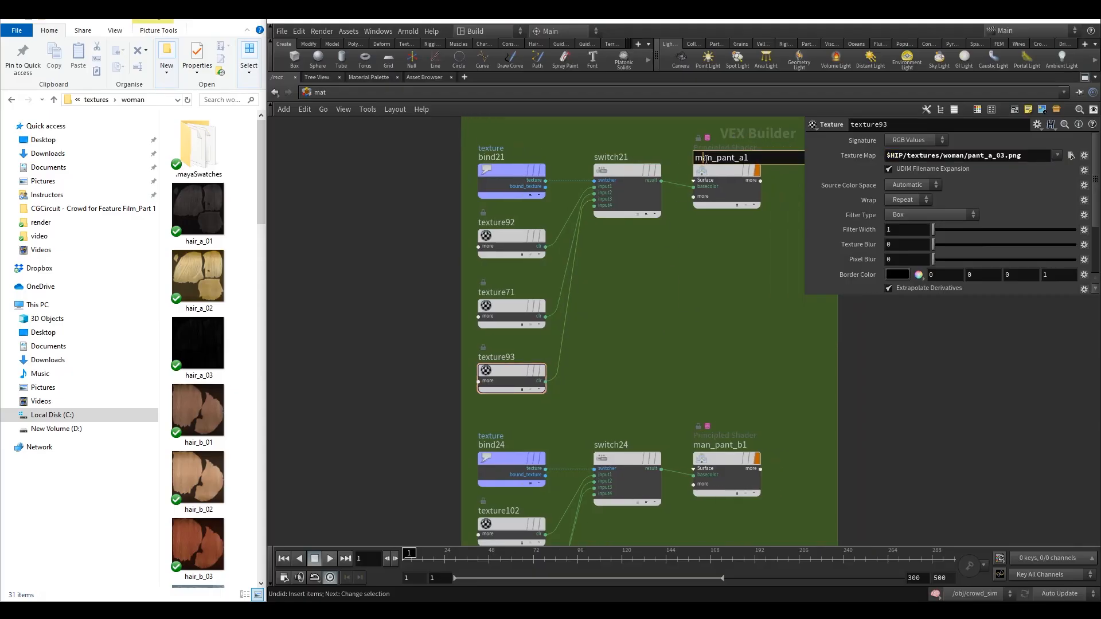
left_click(695, 158)
type("wo")
key("Return")
Point texture102's texture map to the woman folder, making it woman/pant_b_01.png.
middle_click_drag(633, 342, 635, 180)
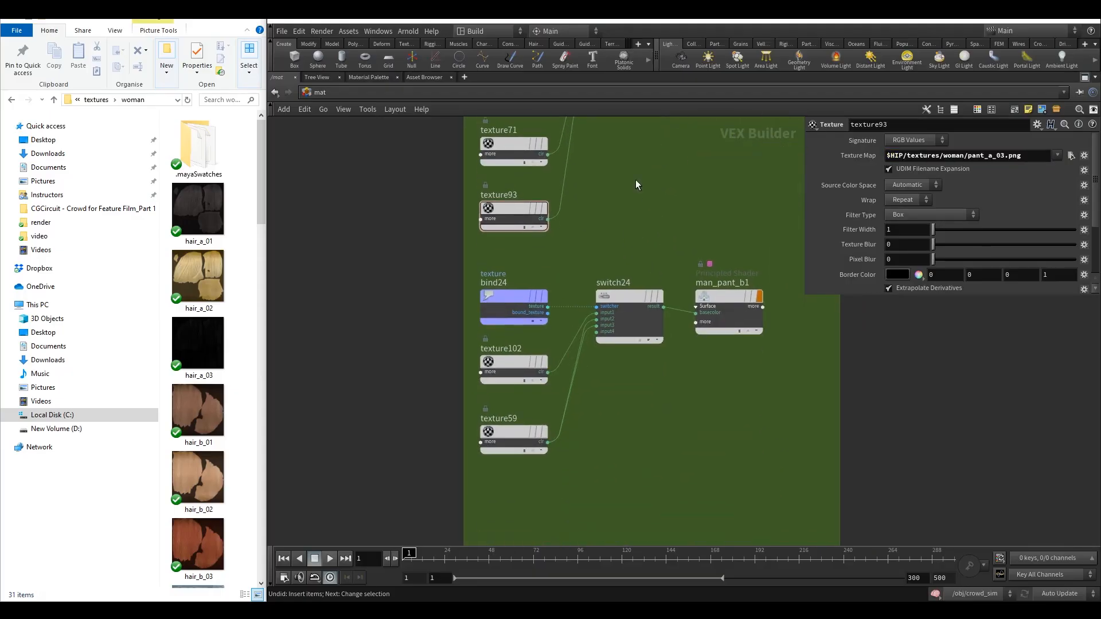
left_click_drag(466, 344, 477, 345)
left_click(516, 362)
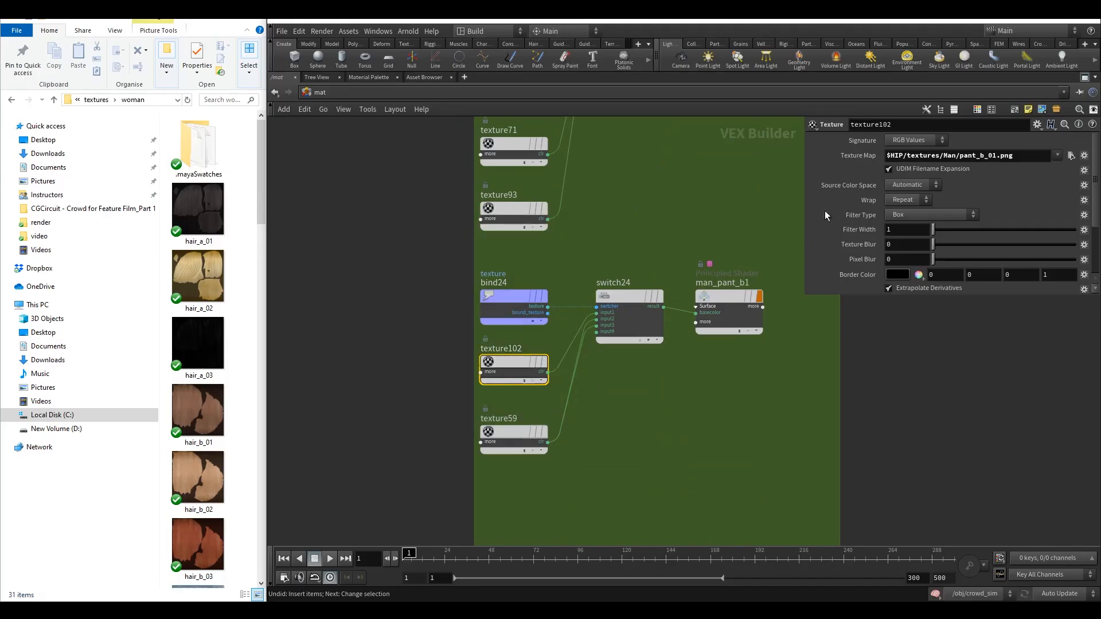
double_click(952, 155)
type("woman")
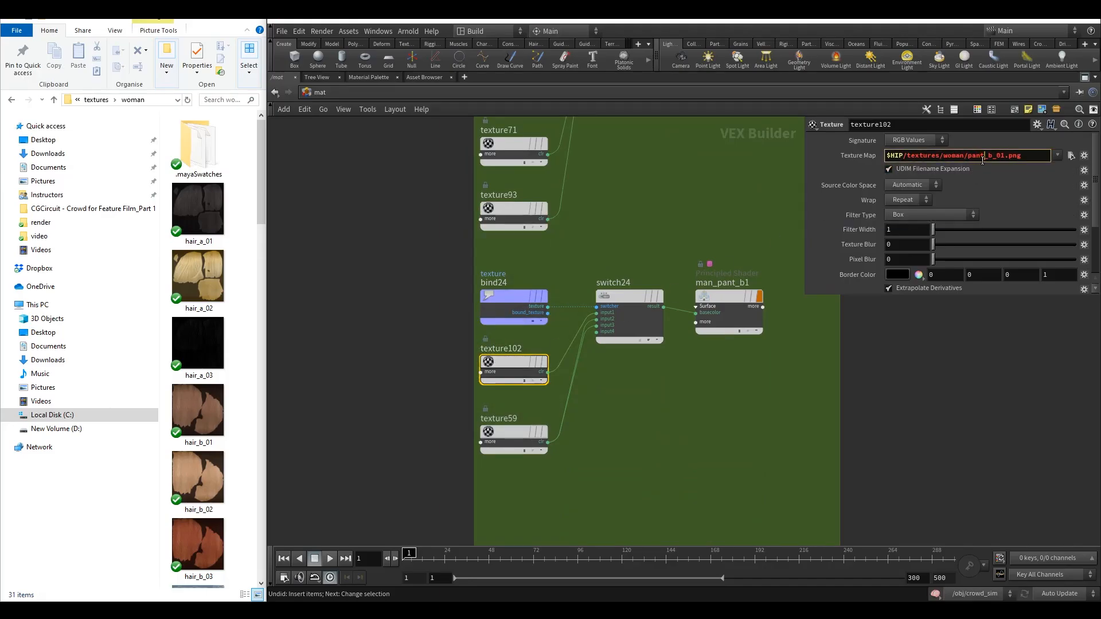
left_click(780, 176)
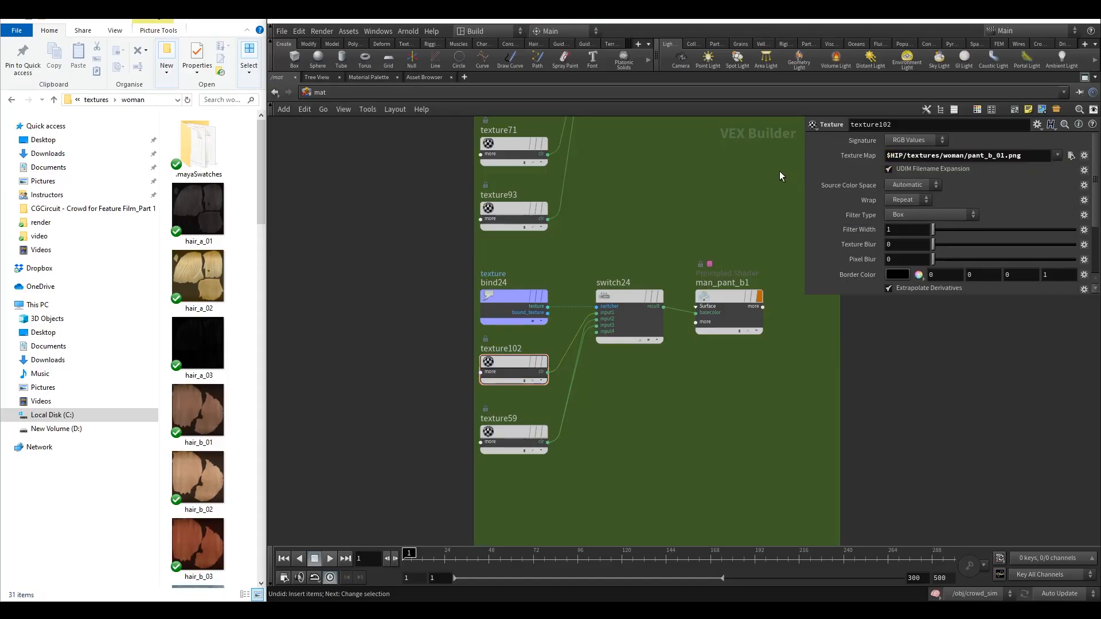
Point texture59's texture map to the woman folder, making it woman/pant_b_02.png.
middle_click_drag(780, 176, 735, 149)
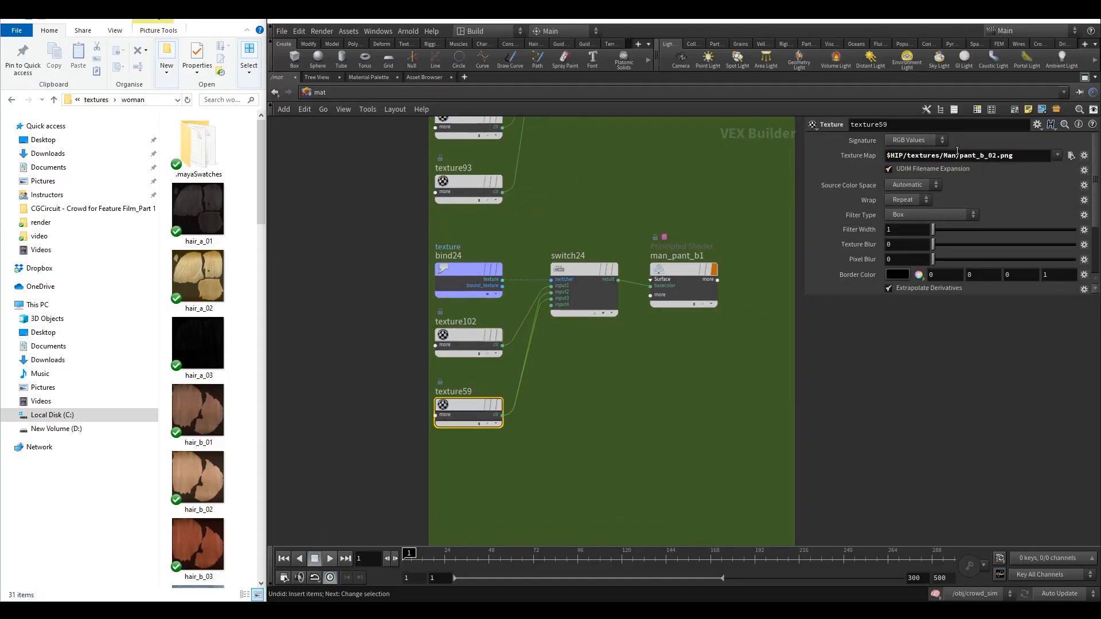
double_click(948, 155)
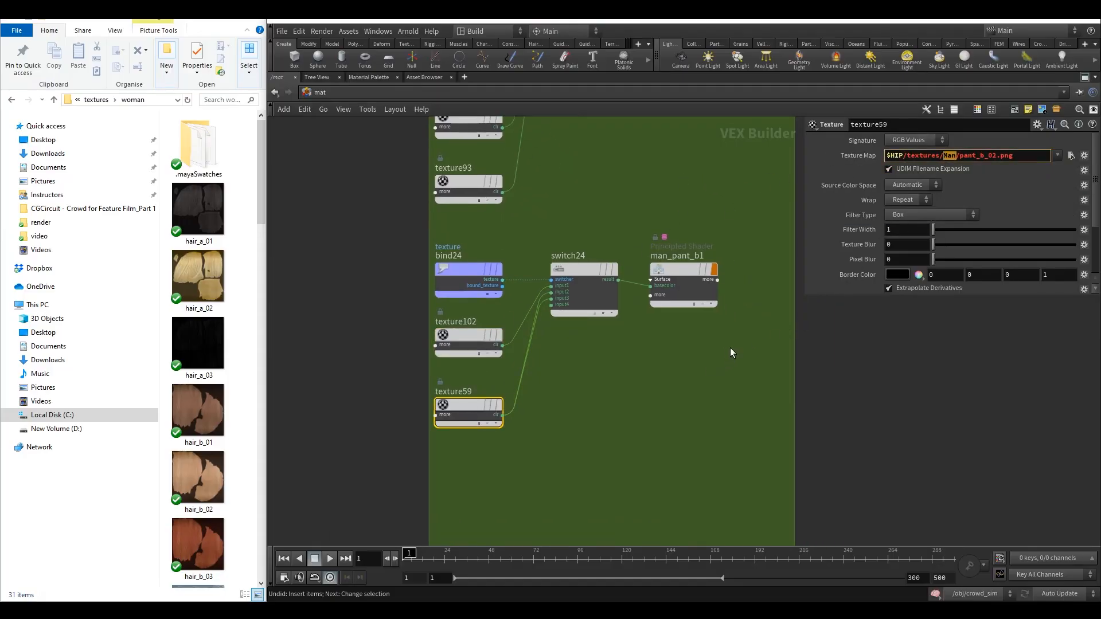
left_click_drag(957, 158, 948, 161)
type("woman")
Rename the man_pant_b1 shader node to woman_pant_b1.
double_click(673, 257)
type("wo")
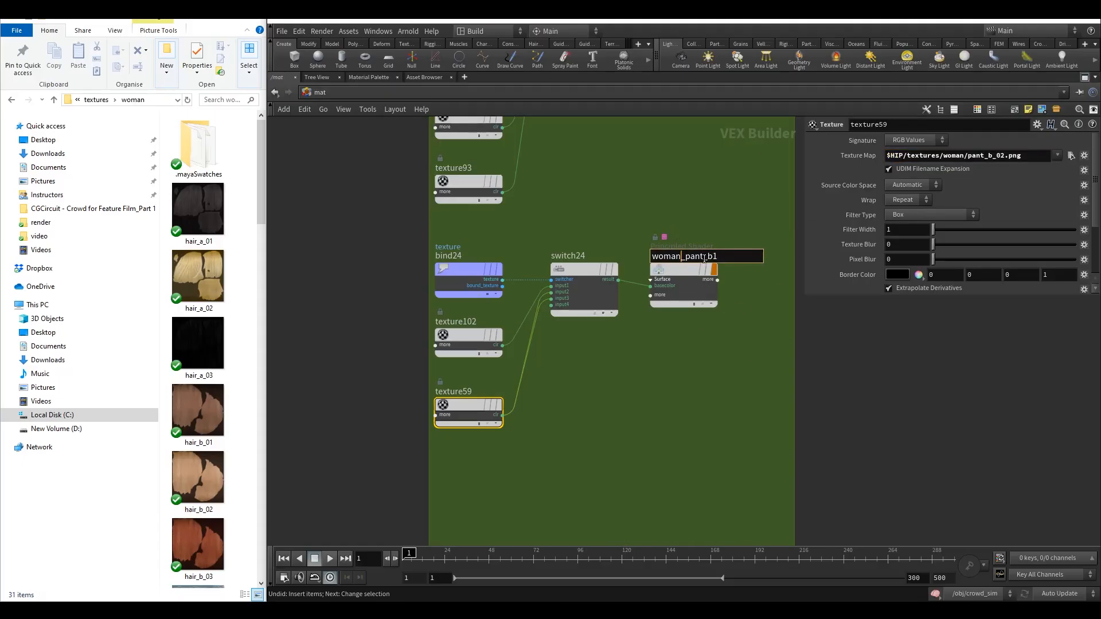
key("Return")
Point texture100's texture map to the woman folder, making it woman/shirt_a_01.png.
scroll(574, 122, "down", 3)
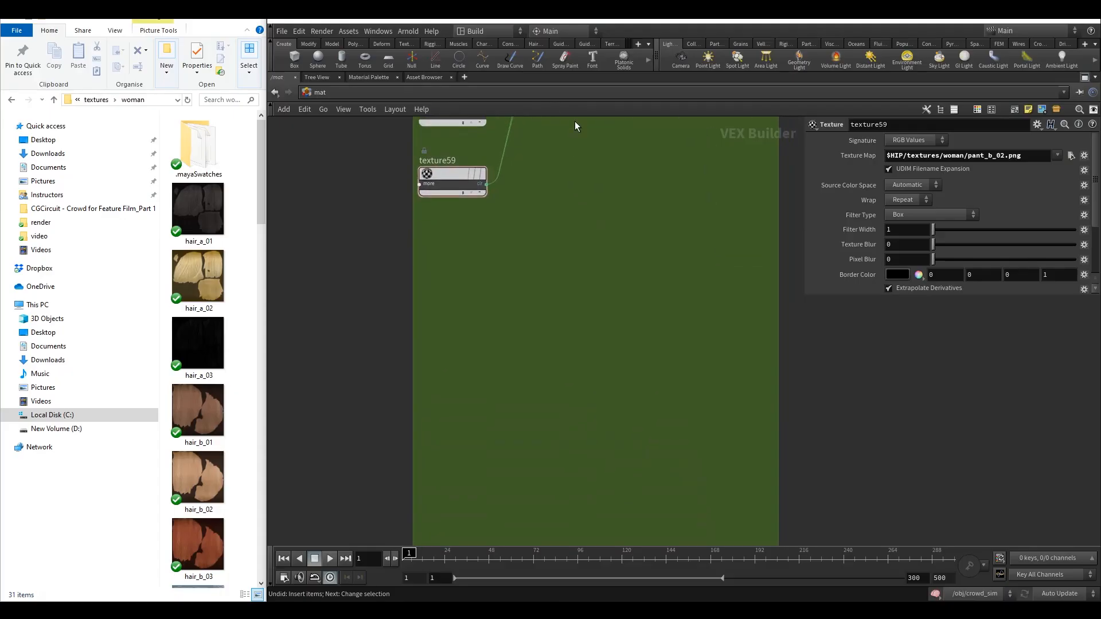
middle_click_drag(547, 419, 539, 197)
scroll(539, 197, "up", 3)
left_click(493, 221)
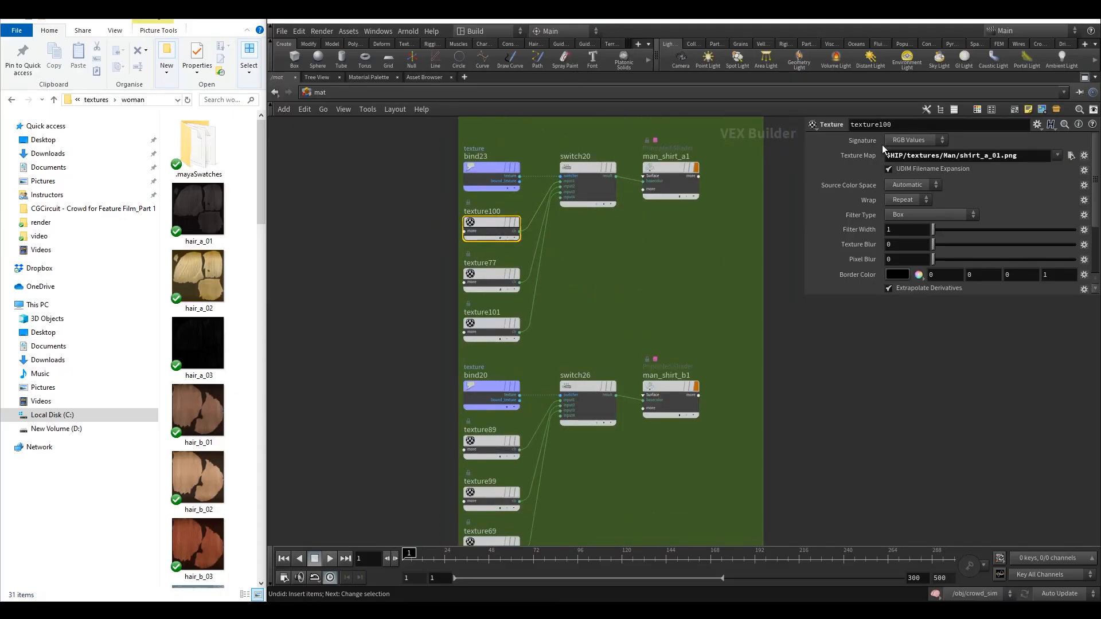
double_click(951, 155)
type("woman")
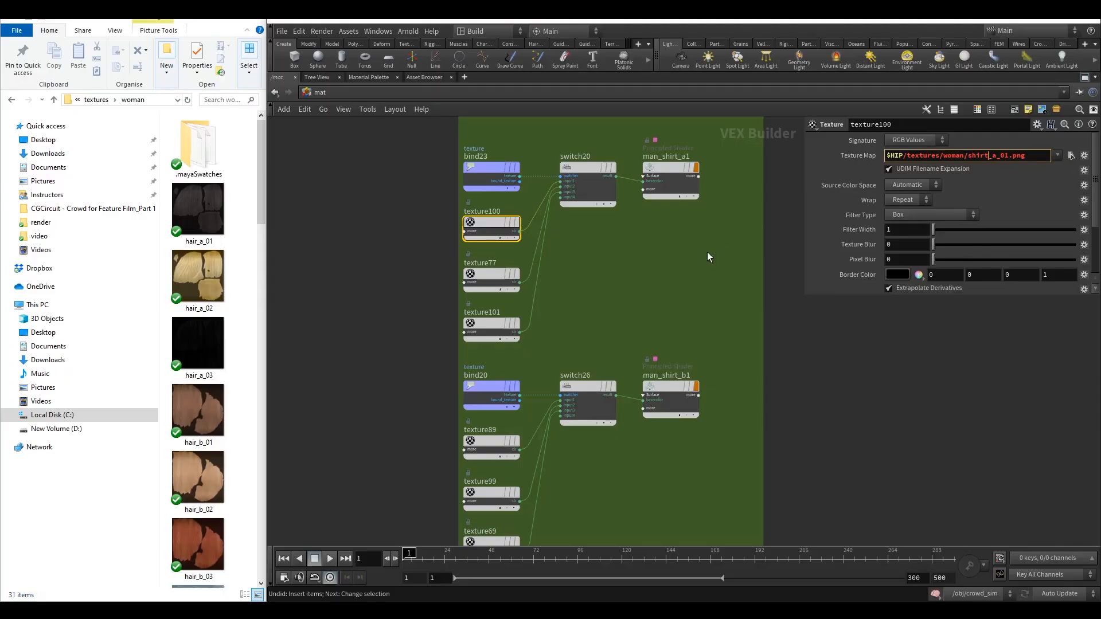
Point texture77's texture map to the woman folder, making it woman/shirt_a_02.png.
left_click(502, 265)
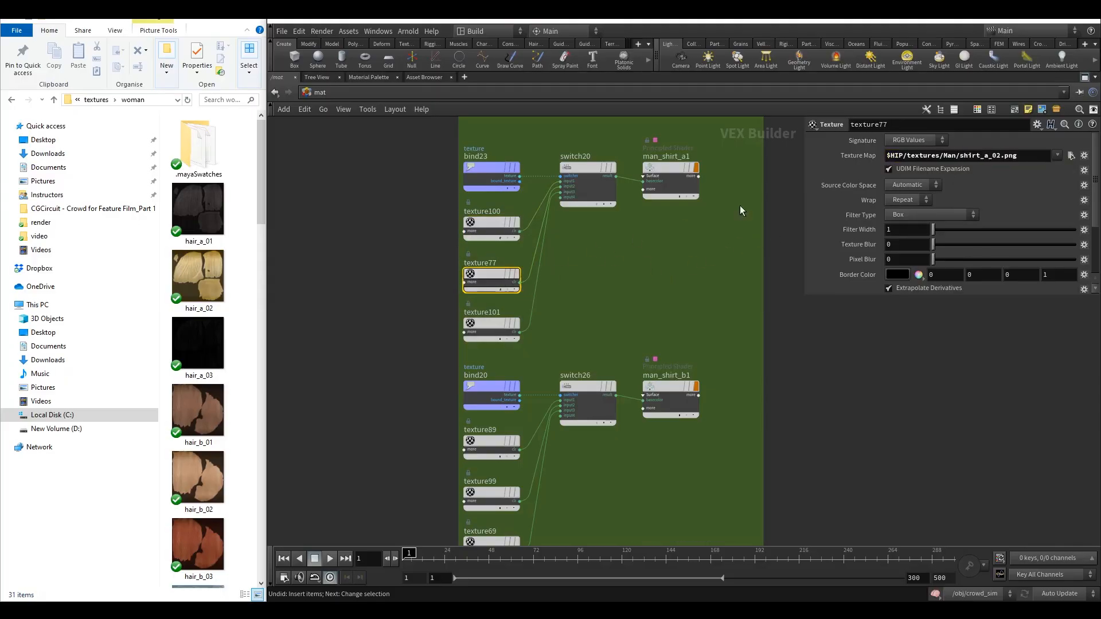
double_click(952, 156)
double_click(943, 157)
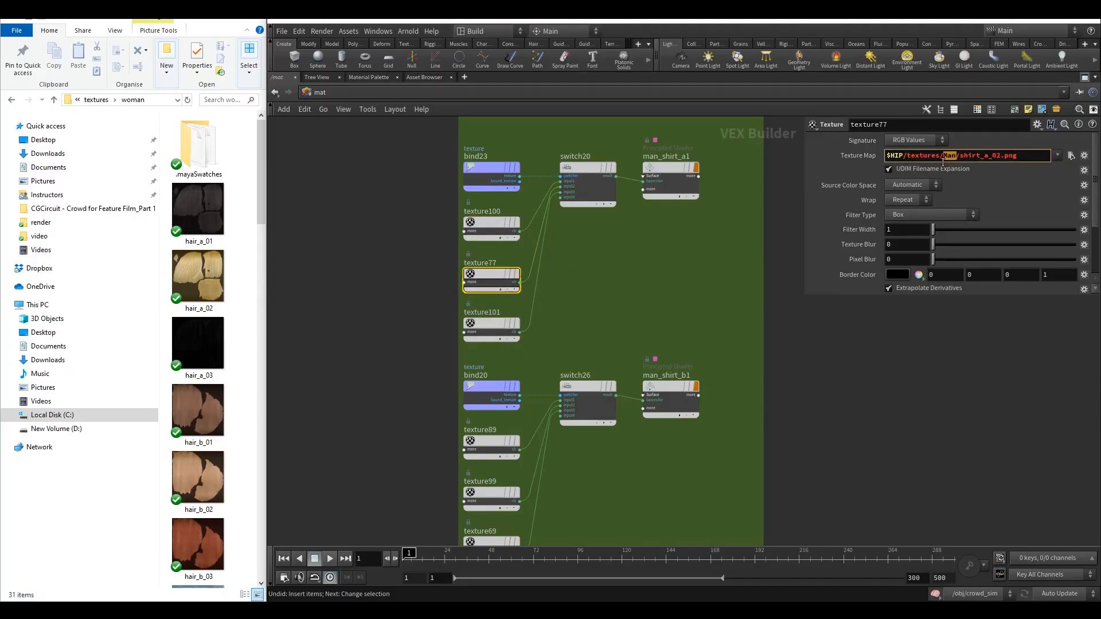
type("woman")
Point texture101's texture map to the woman folder, making it woman/shirt_a_03.png.
left_click(498, 325)
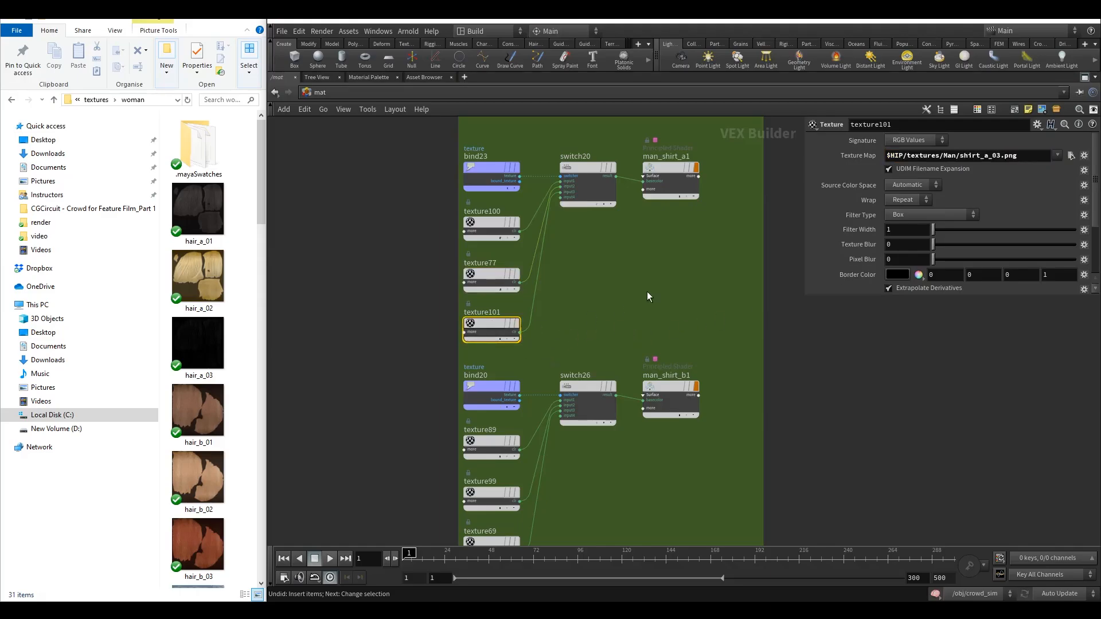
double_click(945, 156)
double_click(945, 156)
type("woman")
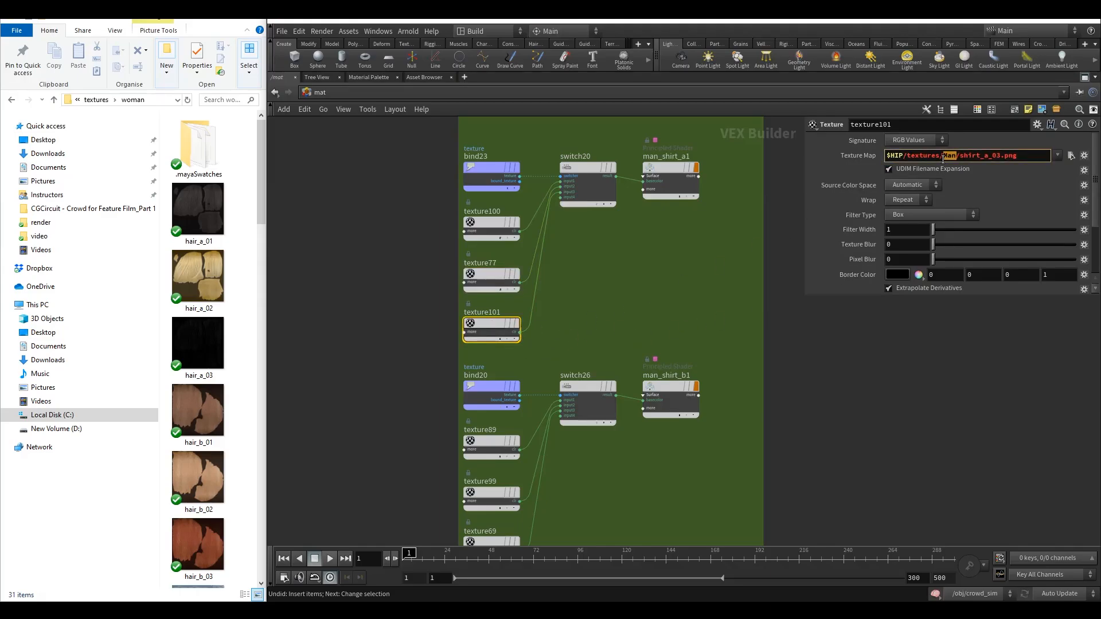
Rename the man_shirt_a1 shader node to woman_shirt_a.
double_click(681, 156)
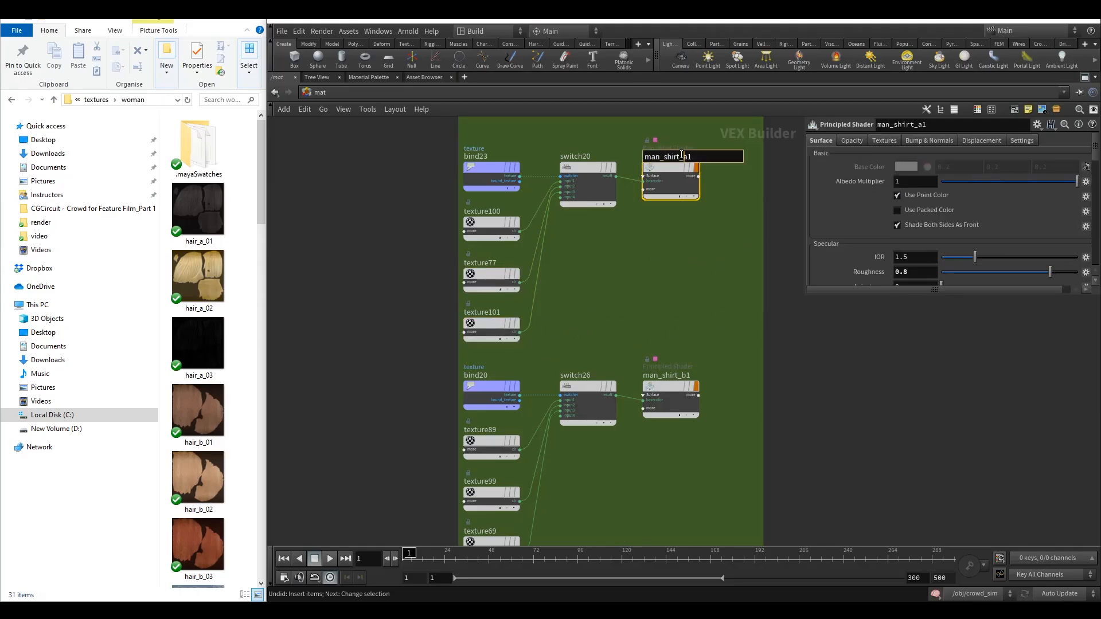
left_click_drag(658, 156, 634, 166)
type("woman")
key("Return")
Point texture89's texture map to the woman folder, making it woman/shirt_b_01.png.
scroll(549, 288, "down", 3)
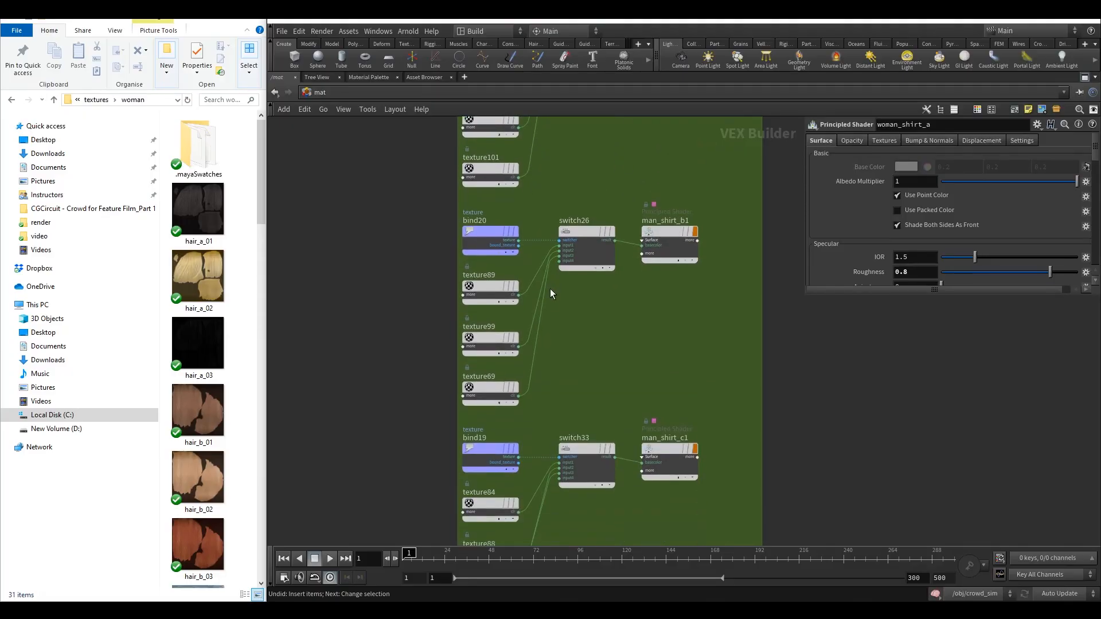
left_click_drag(547, 307, 482, 276)
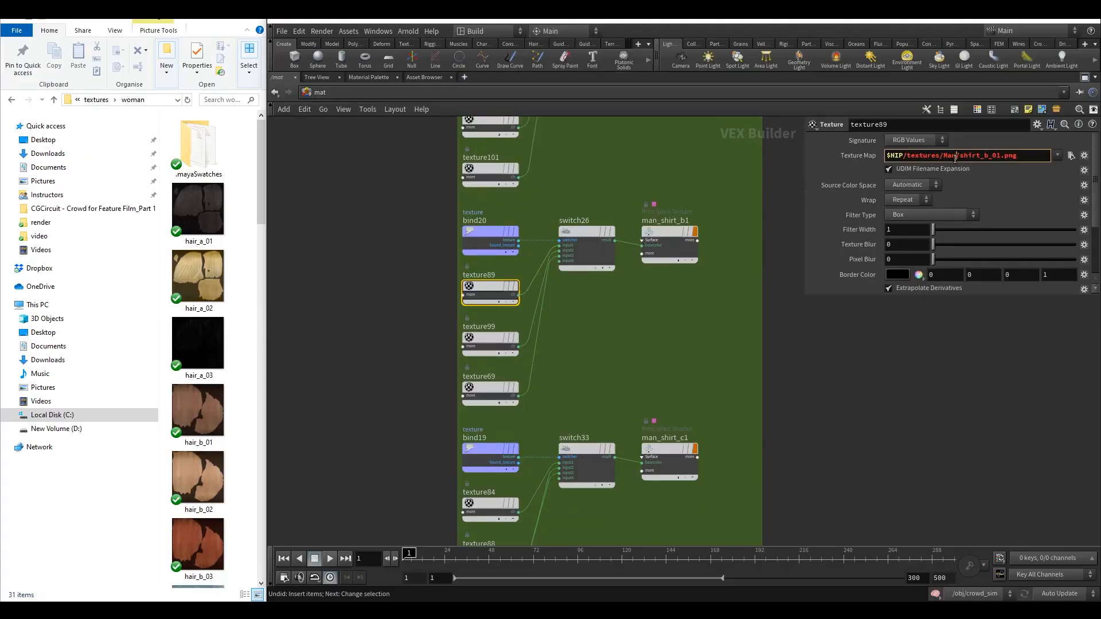
left_click_drag(957, 155, 942, 158)
type("woman")
Point texture99's texture map to the woman folder, making it woman/shirt_b_02.png.
left_click(507, 339)
double_click(950, 156)
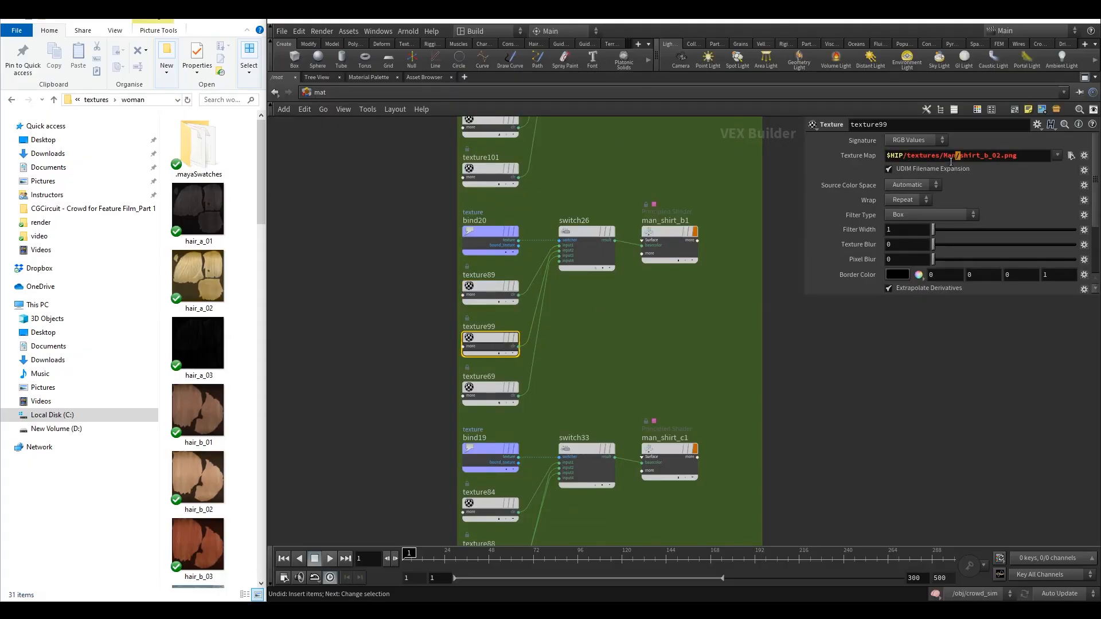
left_click_drag(951, 162, 942, 163)
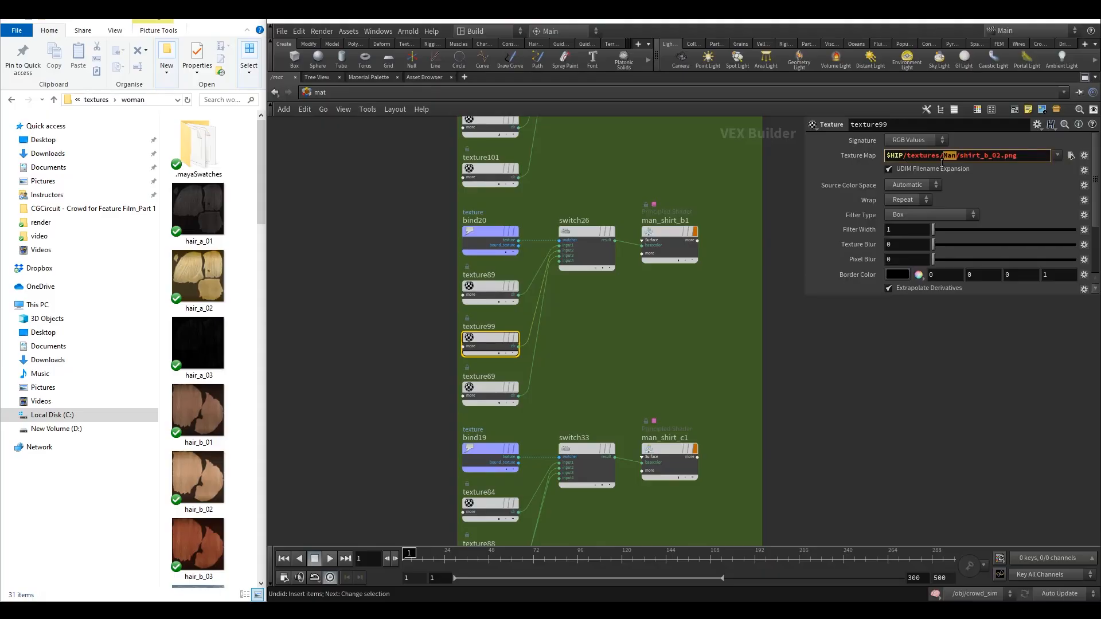
type("woman")
key("Return")
Point texture69's texture map to the woman folder, making it woman/shirt_b_03.png.
left_click(513, 395)
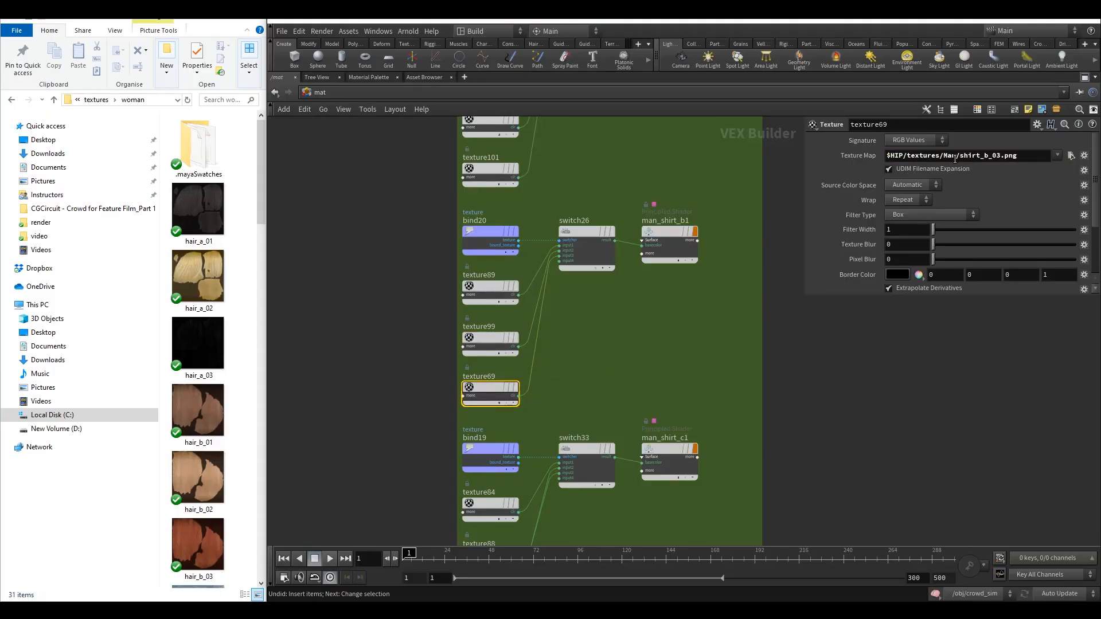
left_click_drag(954, 159, 945, 163)
type("woman")
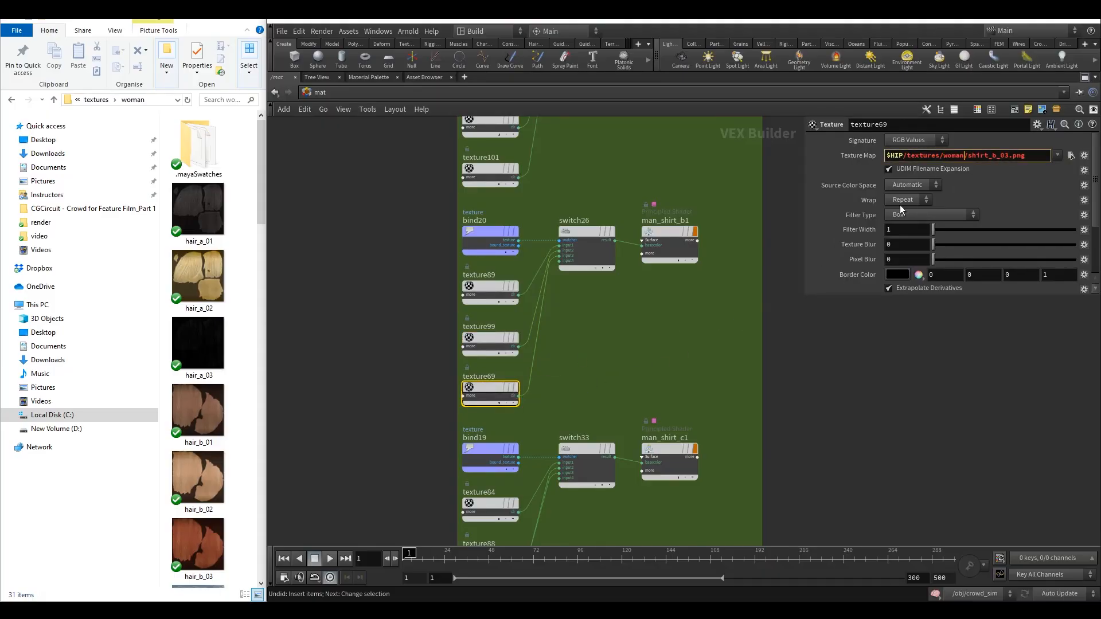
Rename the man_shirt_b1 shader node to woman_shirt_b.
middle_click_drag(689, 301, 669, 286)
left_click(644, 244)
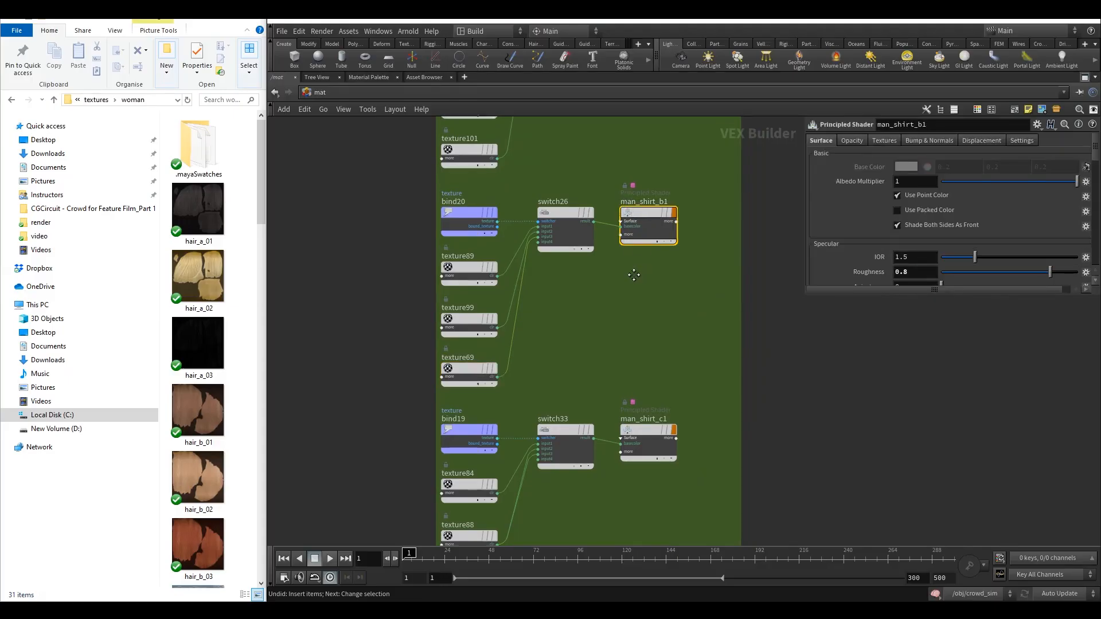
double_click(634, 208)
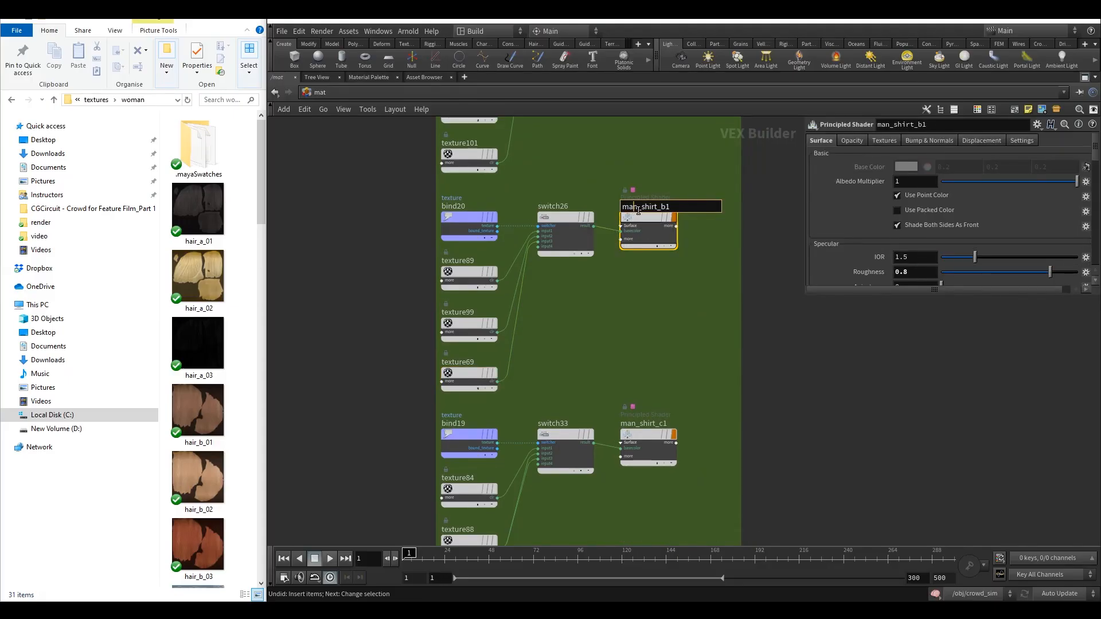
left_click_drag(638, 207, 622, 208)
type("woman")
left_click(687, 210)
key("BackSpace")
key("Return")
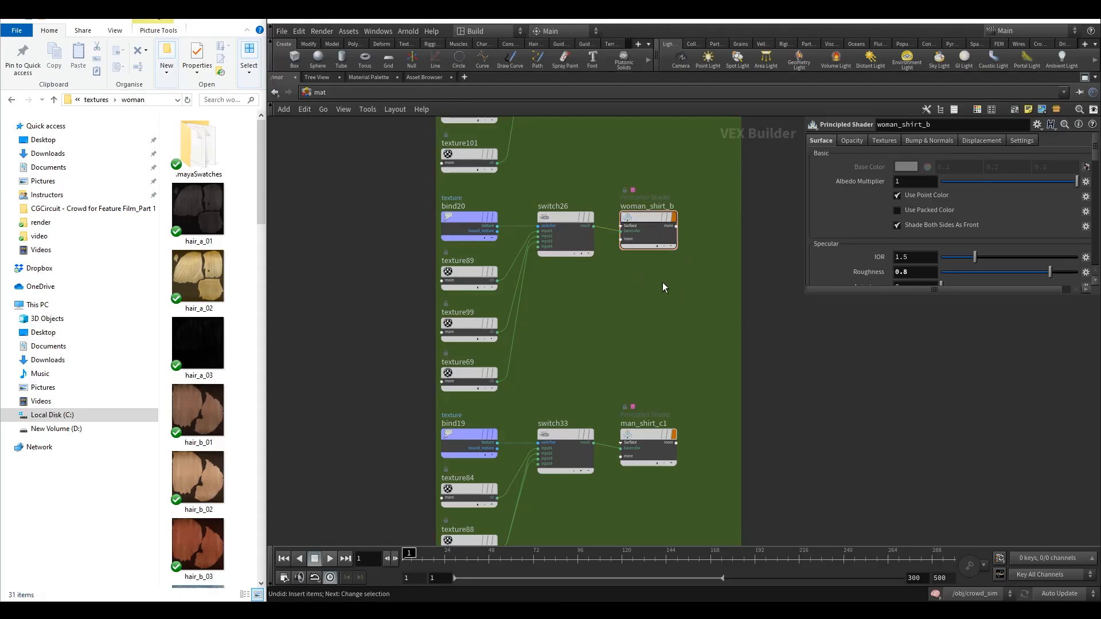
scroll(624, 270, "down", 2)
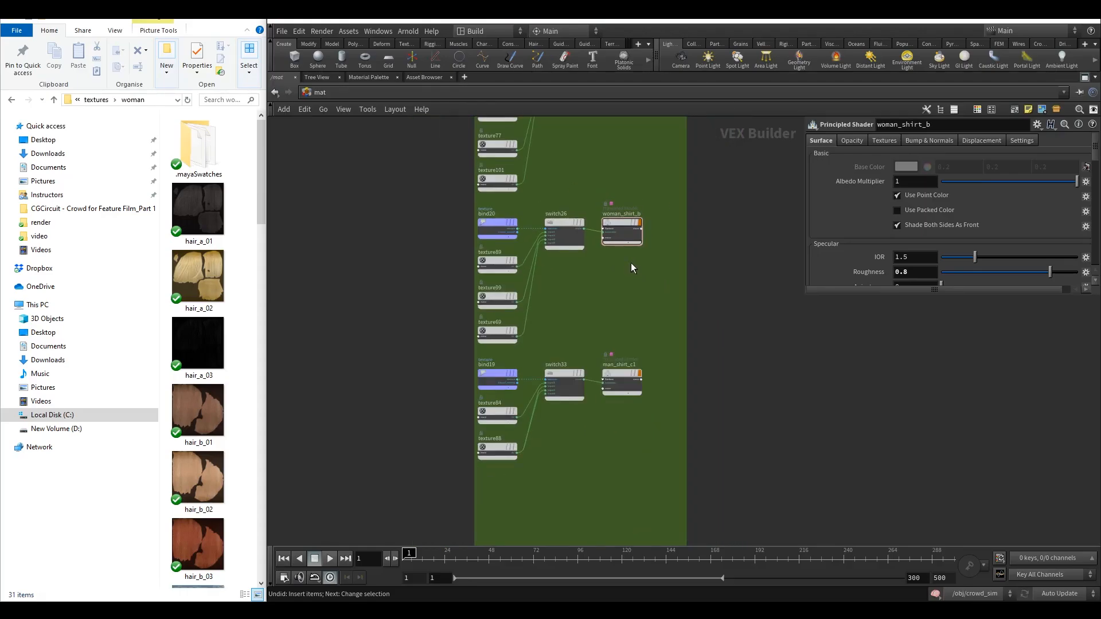
Check the texture map paths of texture89, texture99 and texture69 in the woman_shirt_b network.
left_click_drag(633, 263, 611, 210)
middle_click_drag(571, 269, 604, 290)
left_click(612, 283)
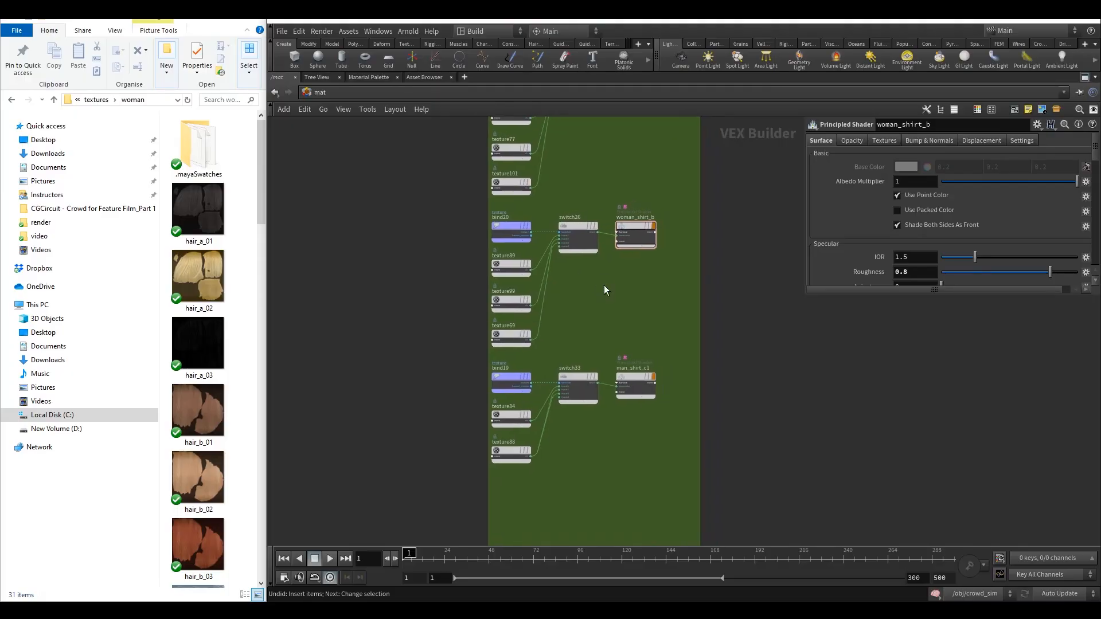
scroll(585, 305, "up", 3)
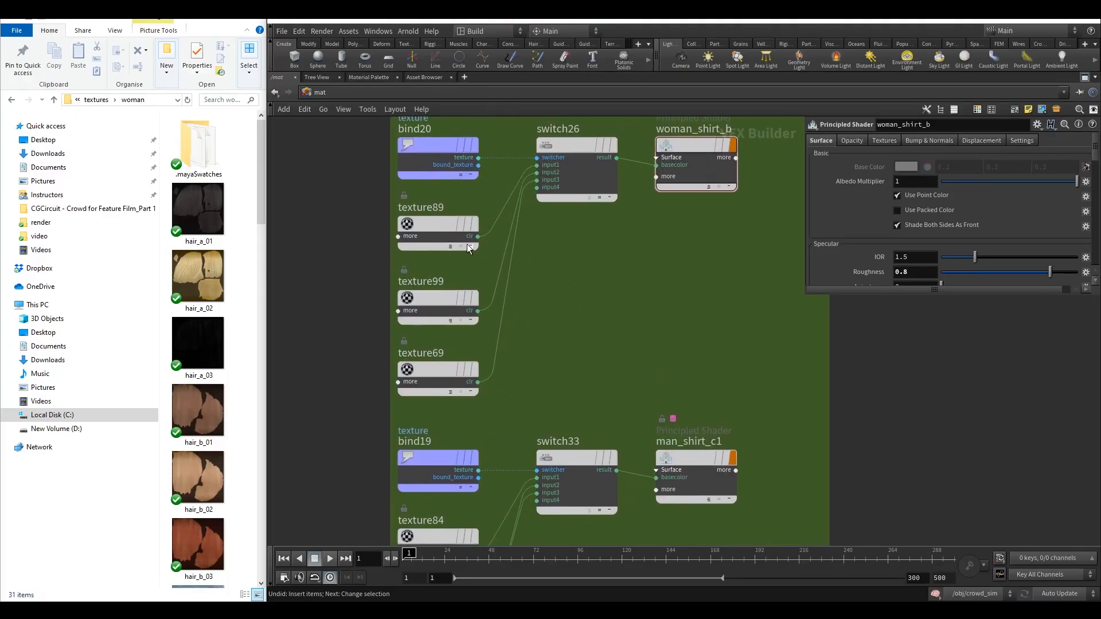
left_click(432, 222)
left_click(433, 319)
left_click(439, 371)
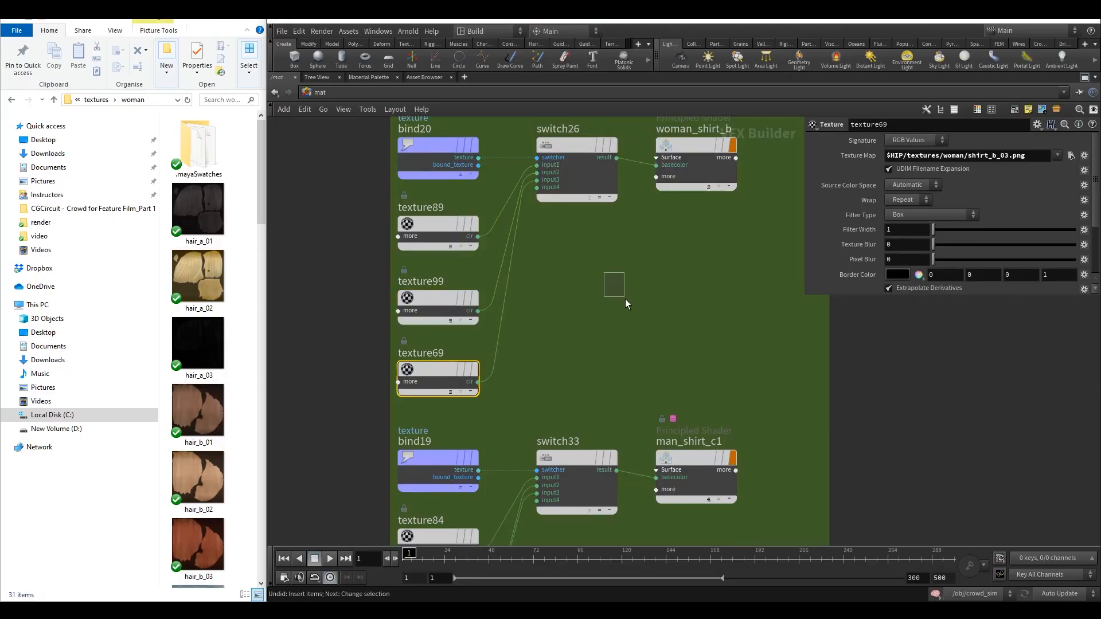
left_click_drag(625, 298, 626, 300)
scroll(610, 297, "down", 3)
middle_click_drag(610, 297, 579, 174)
scroll(526, 329, "up", 3)
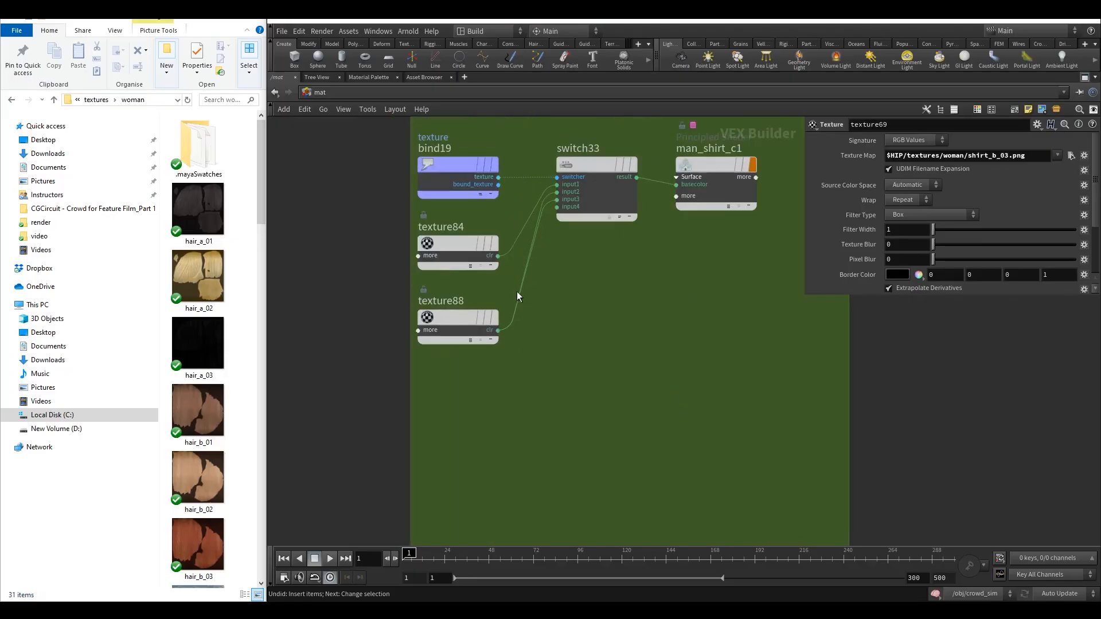
Point texture84's texture map to the woman folder, making it woman/shirt_c_01.png.
left_click(456, 237)
middle_click_drag(581, 289, 571, 388)
left_click(467, 179)
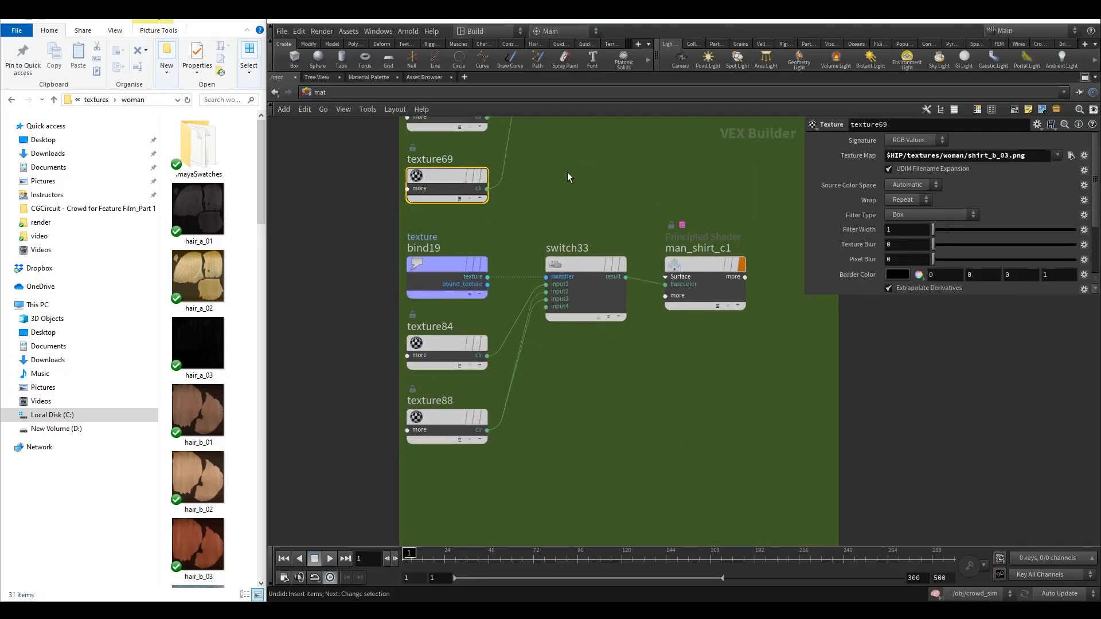
scroll(579, 270, "down", 3)
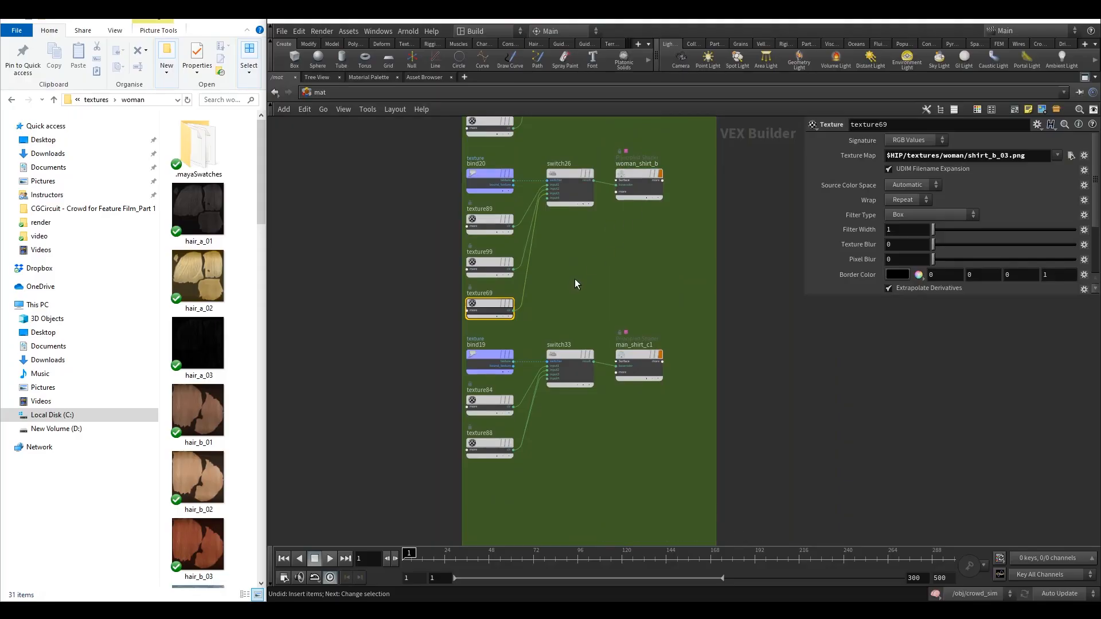
middle_click_drag(576, 284, 609, 179)
left_click(523, 296)
left_click(937, 158)
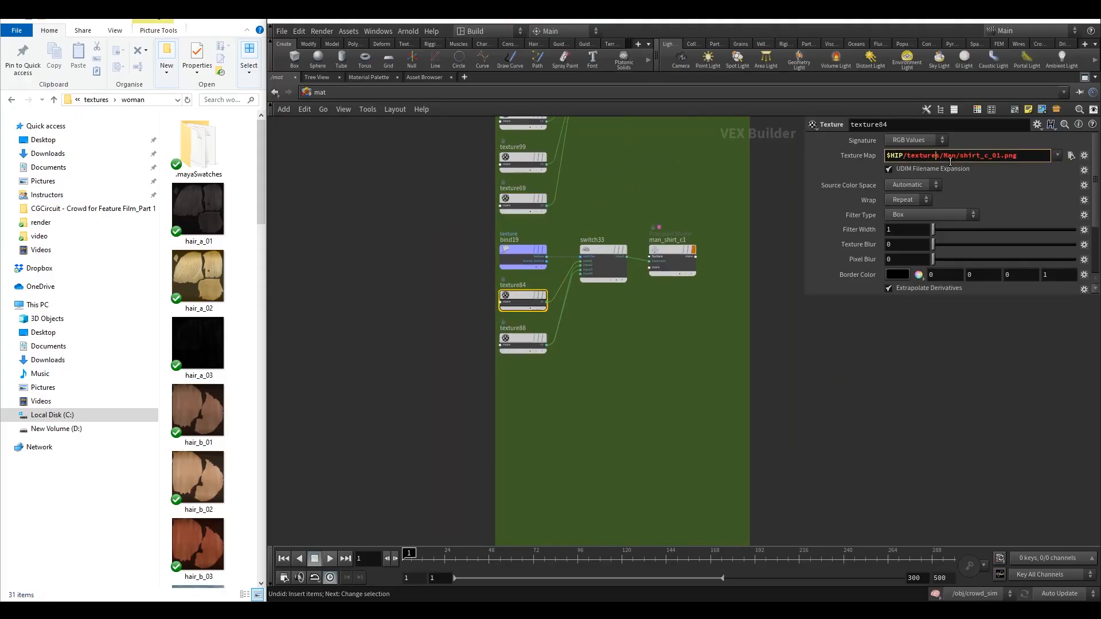
left_click_drag(951, 158, 946, 163)
type("woman")
Point texture88's texture map to the woman folder, making it woman/shirt_c_02.png.
left_click(533, 343)
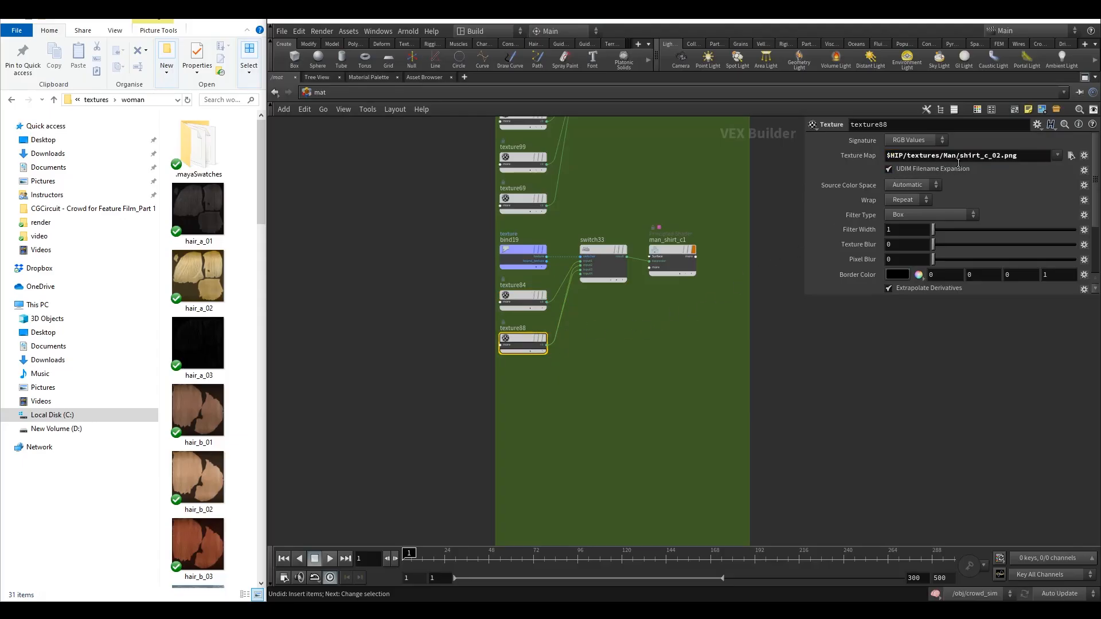
double_click(953, 160)
type("woman")
key("Return")
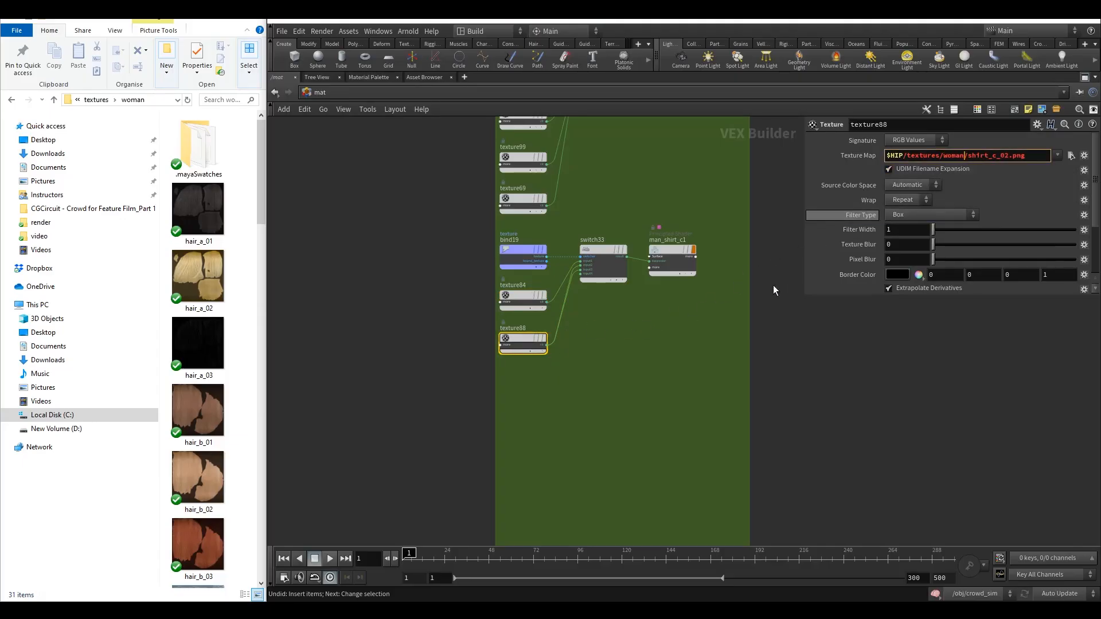
Rename the man_shirt_c1 shader node to woman_shirt_c.
left_click(658, 256)
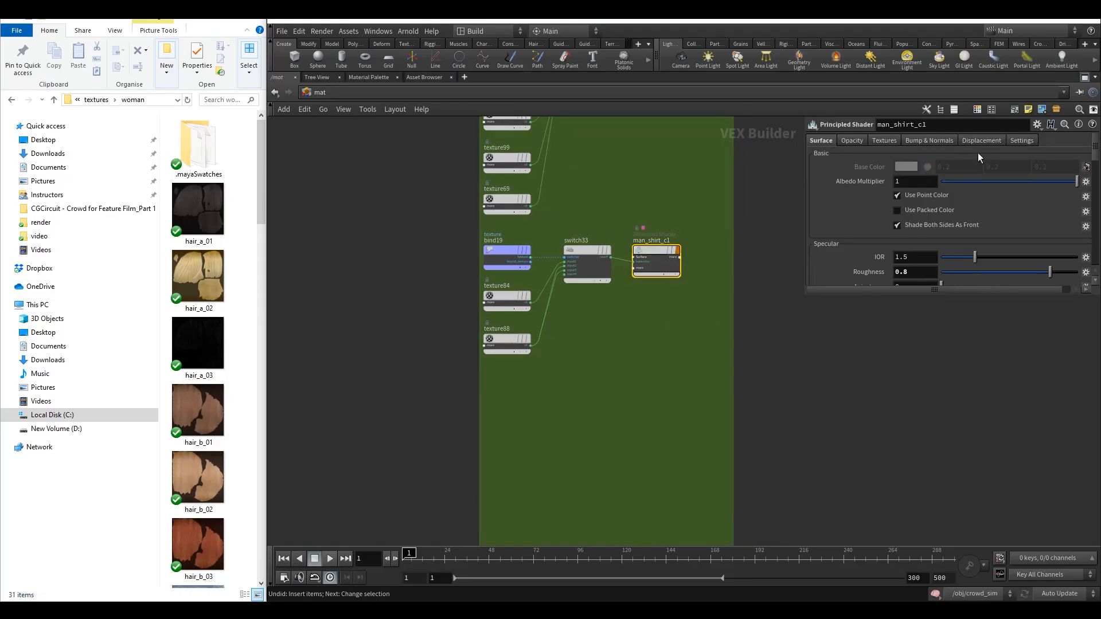
double_click(650, 242)
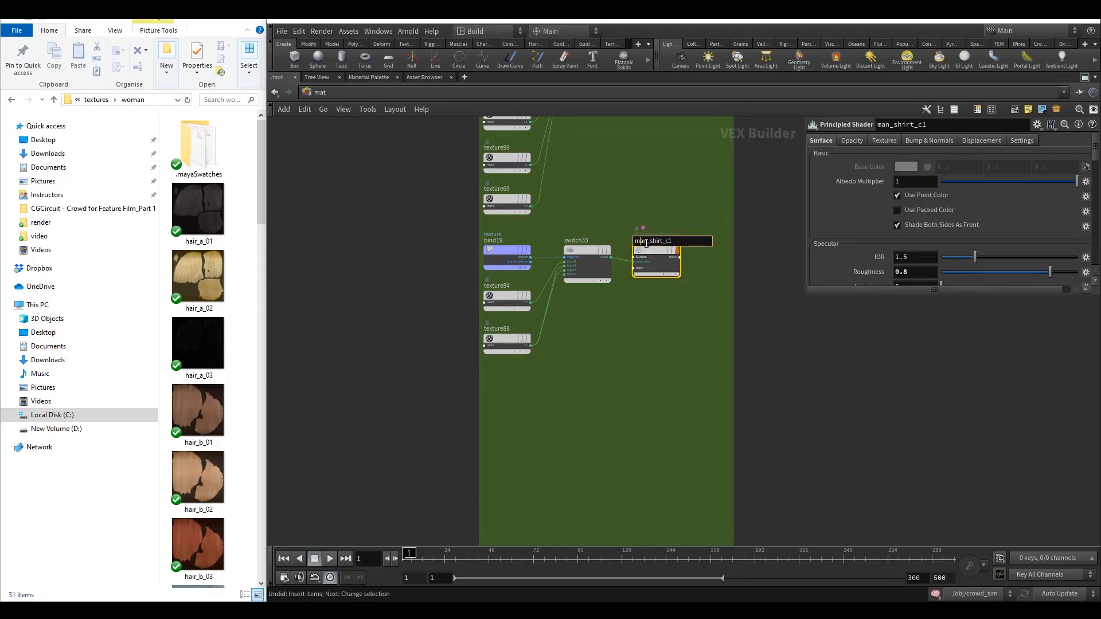
left_click_drag(648, 243, 631, 243)
type("woman")
left_click(683, 243)
key("BackSpace")
left_click(679, 208)
Recheck texture89 and texture99 map paths and move to the shoe material group.
scroll(625, 343, "down", 5)
middle_click_drag(625, 347, 602, 325)
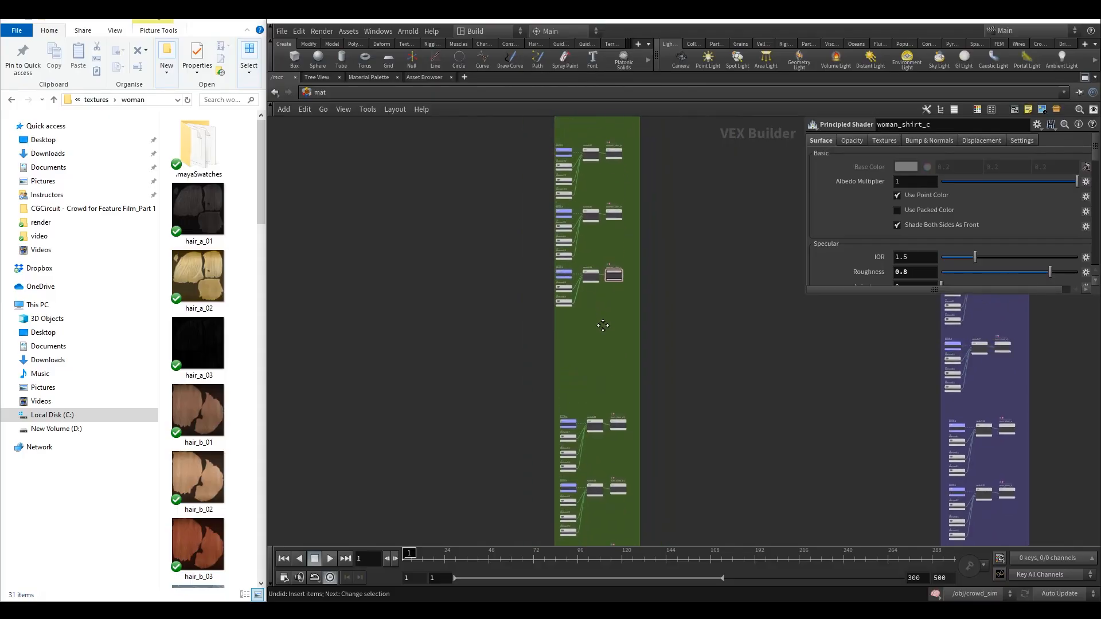
scroll(621, 224, "up", 5)
middle_click_drag(622, 222, 647, 165)
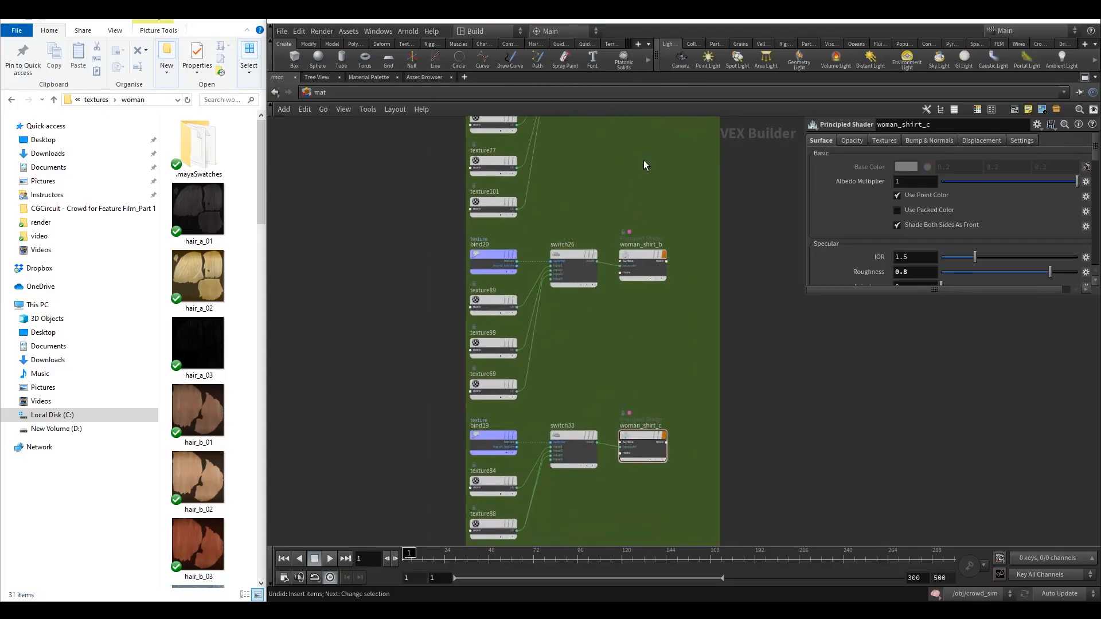
left_click(495, 304)
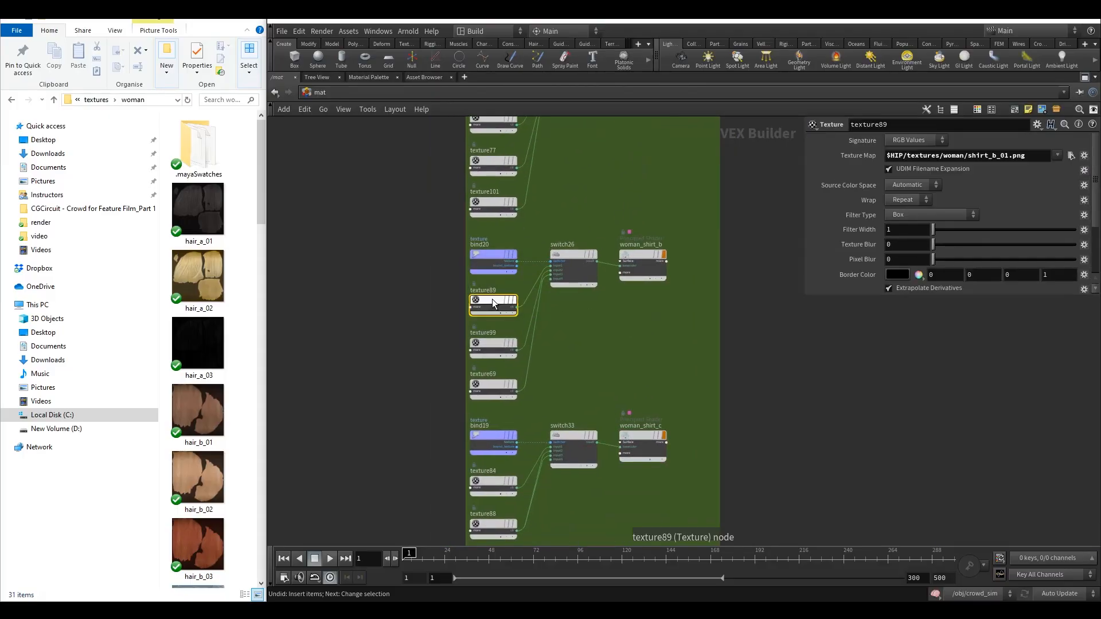
left_click(494, 347)
scroll(589, 375, "down", 3)
scroll(598, 322, "down", 1)
middle_click_drag(580, 442, 566, 232)
middle_click_drag(566, 293, 545, 256)
scroll(551, 234, "up", 4)
scroll(576, 222, "up", 3)
Rename the man_shoe_a1 shader node to woman_shoe_a.
double_click(668, 265)
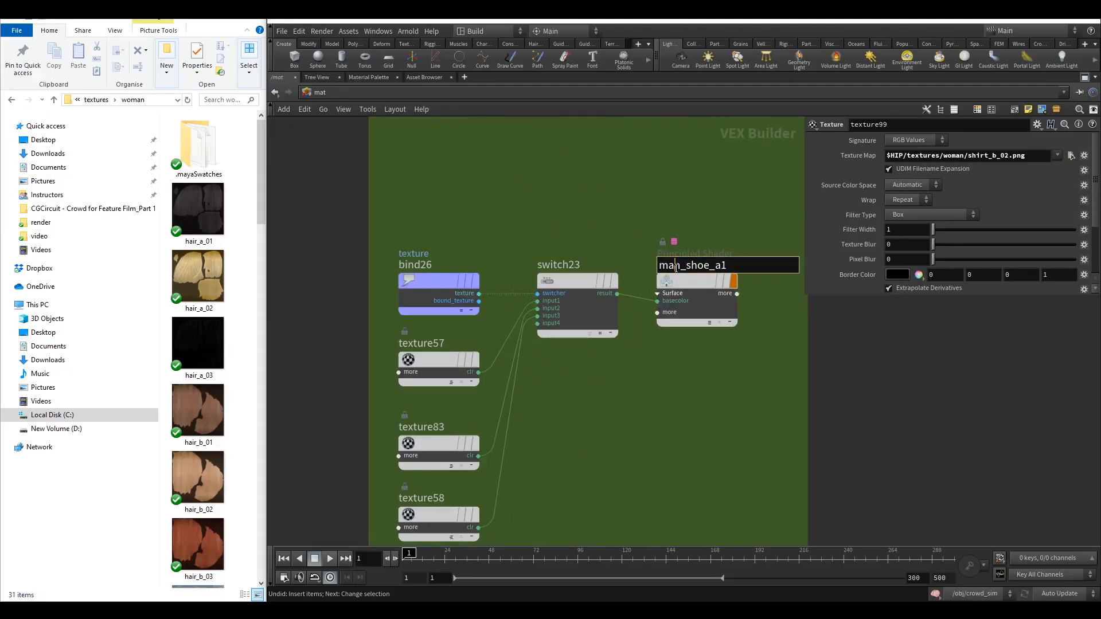
left_click_drag(682, 265, 658, 265)
type("woman")
key("End")
key("BackSpace")
key("Return")
Point texture57's texture map to the woman folder, making it woman/shoe_a_01.png.
middle_click_drag(562, 394, 544, 251)
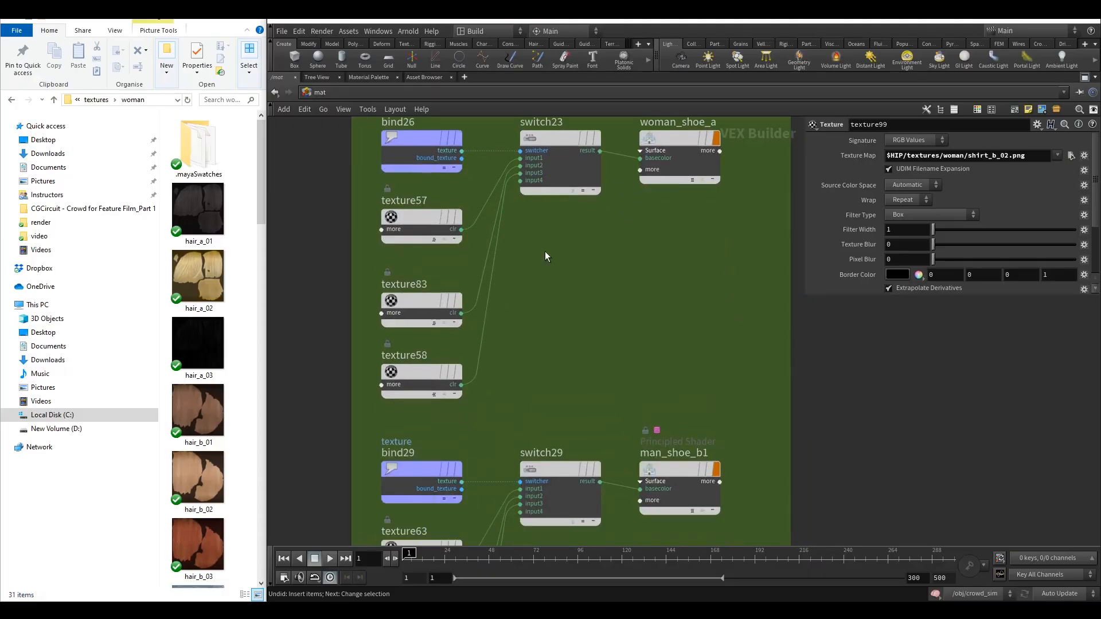
left_click(448, 219)
double_click(952, 156)
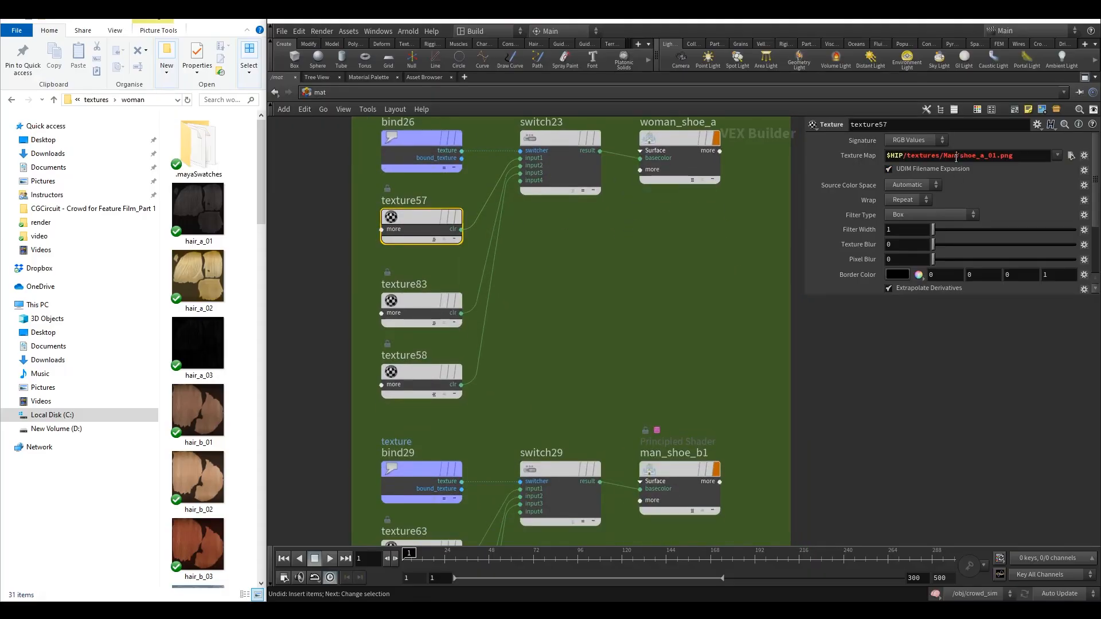
type("woman")
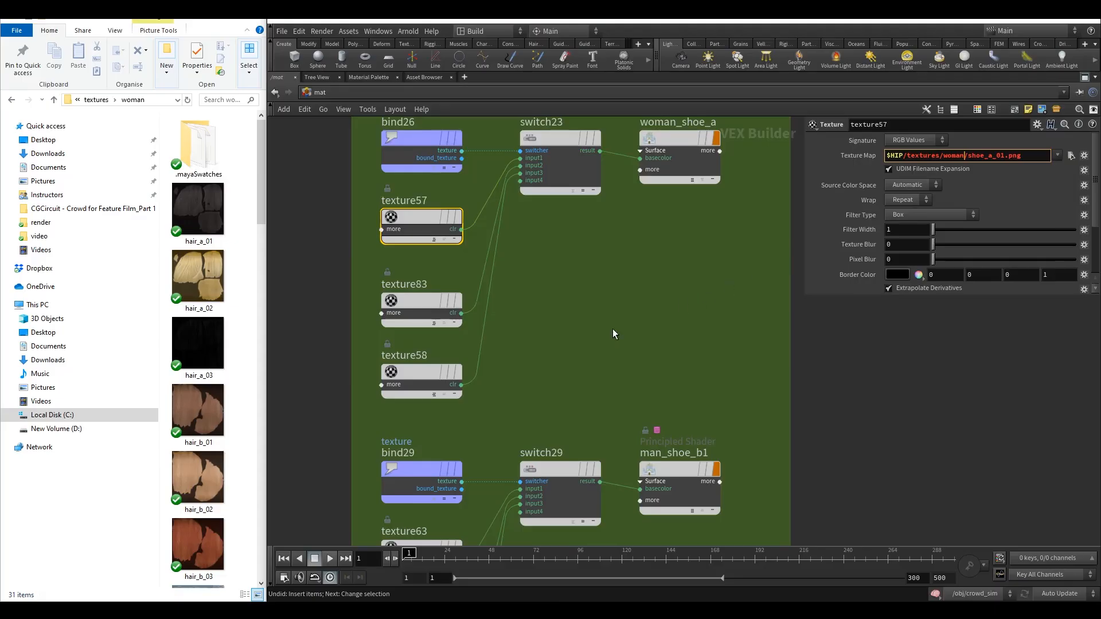
Point texture83's texture map to the woman folder, making it woman/shoe_a_02.png.
left_click(426, 305)
double_click(947, 155)
type("woman")
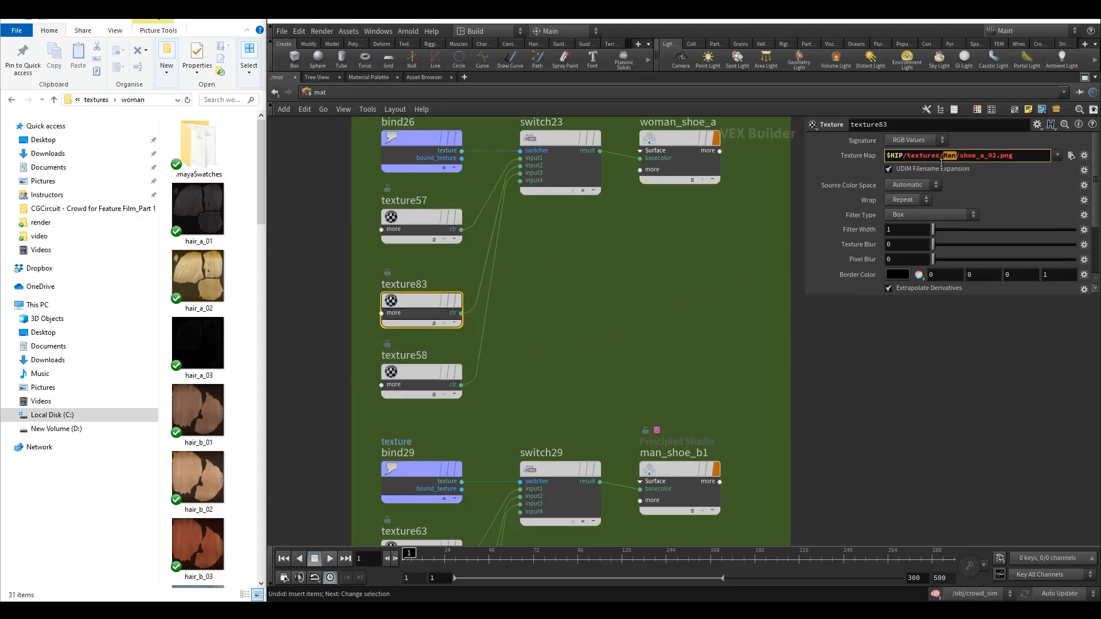
Point texture58's texture map to the woman folder, making it woman/shoe_a_03.png.
left_click(415, 372)
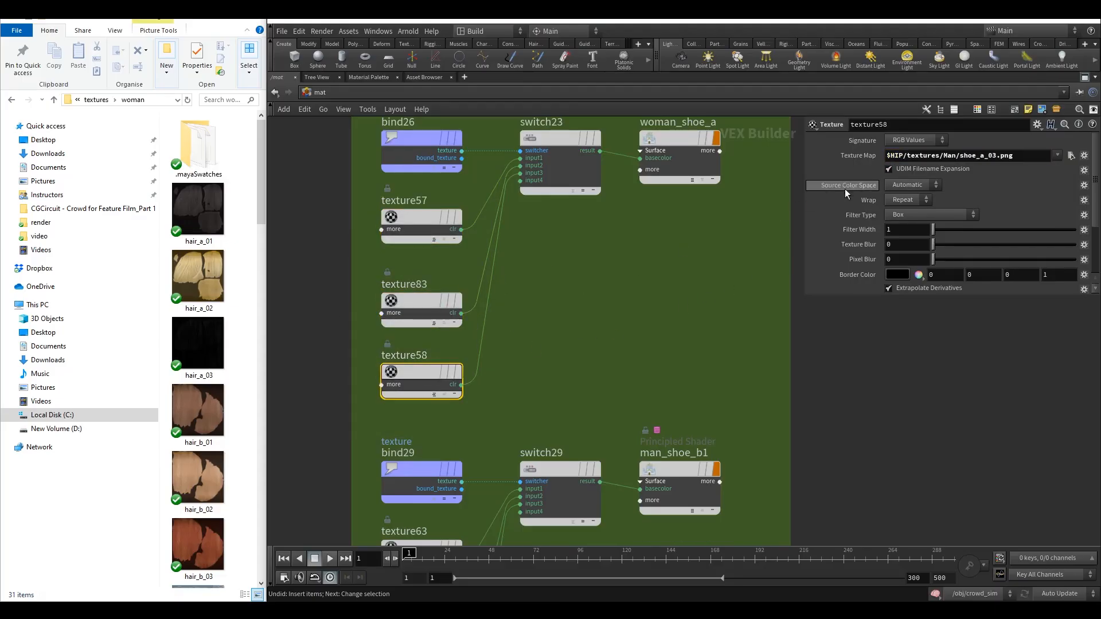
double_click(949, 155)
type("woman")
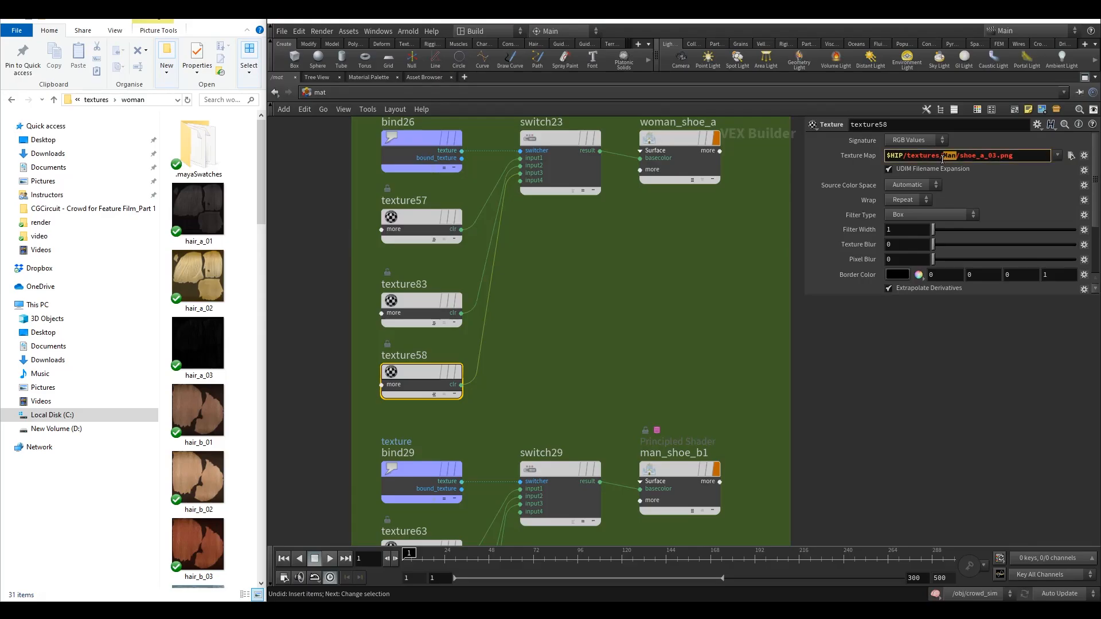
key("Return")
Point texture63's texture map to the woman folder, making it woman/shoe_b_01.png.
scroll(575, 329, "down", 5)
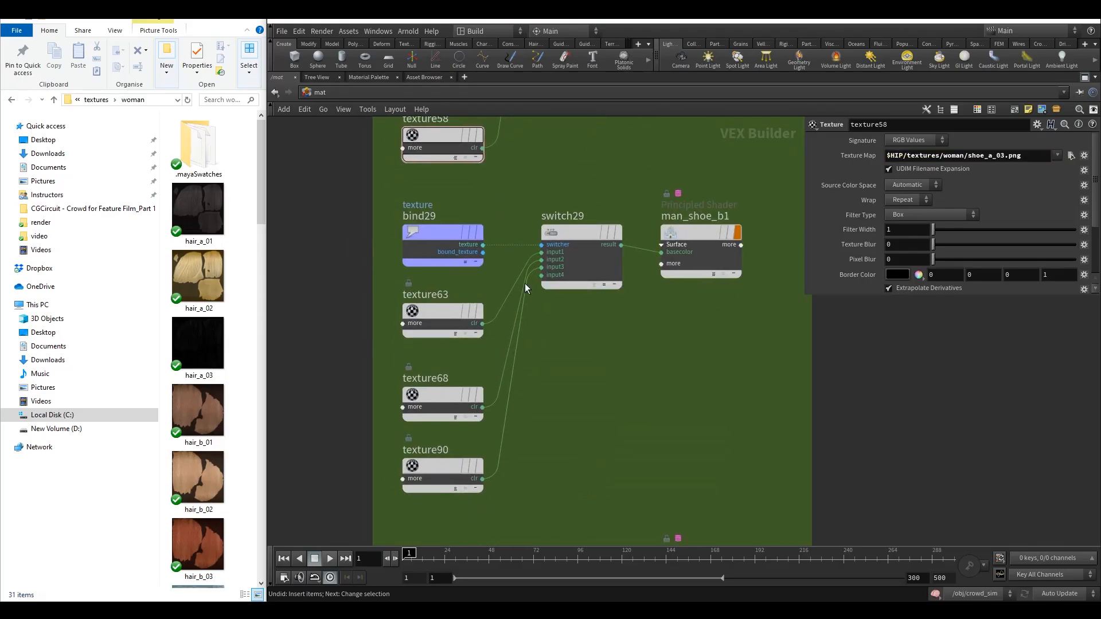
left_click(436, 310)
scroll(657, 321, "down", 2)
mouse_move(693, 146)
middle_mouse_down()
mouse_move(660, 356)
mouse_move(642, 183)
middle_mouse_up()
middle_click_drag(599, 386, 601, 334)
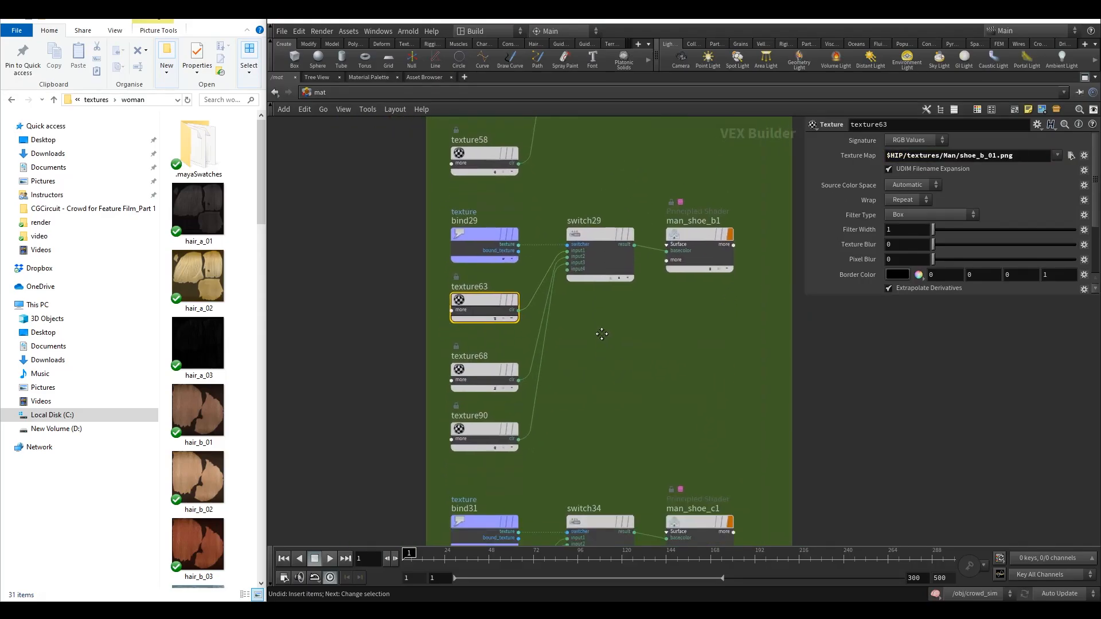
double_click(950, 155)
type("woman")
key("Return")
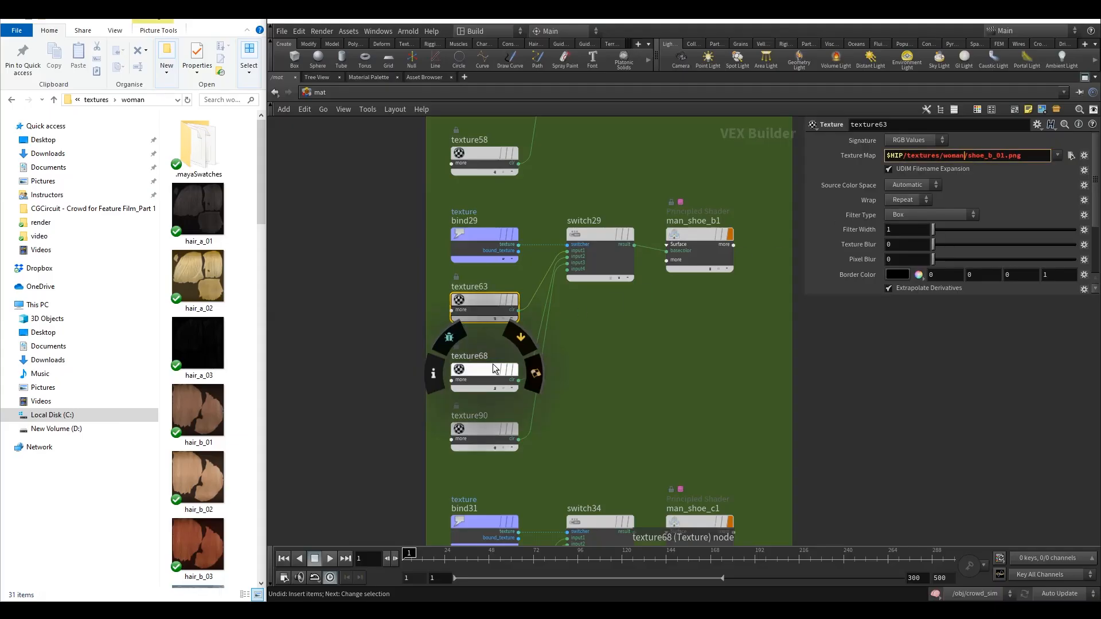
Point texture68's texture map to the woman folder, making it woman/shoe_b_02.png.
left_click(494, 370)
double_click(950, 156)
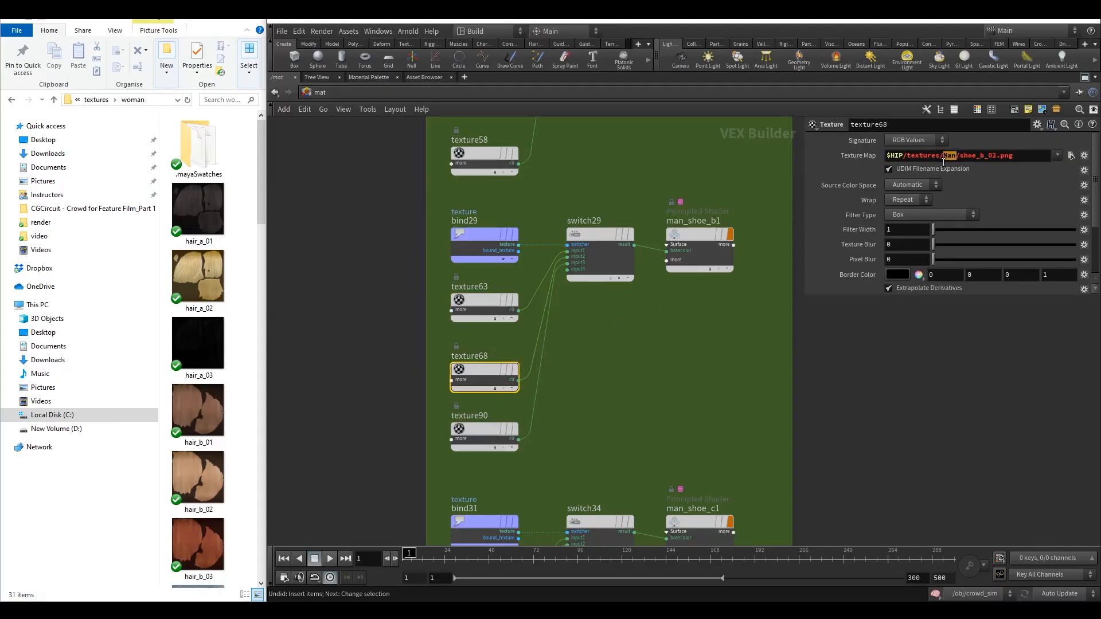
type("woman")
key("Return")
Point texture90's texture map to the woman folder, making it woman/shoe_b_03.png.
left_click(478, 430)
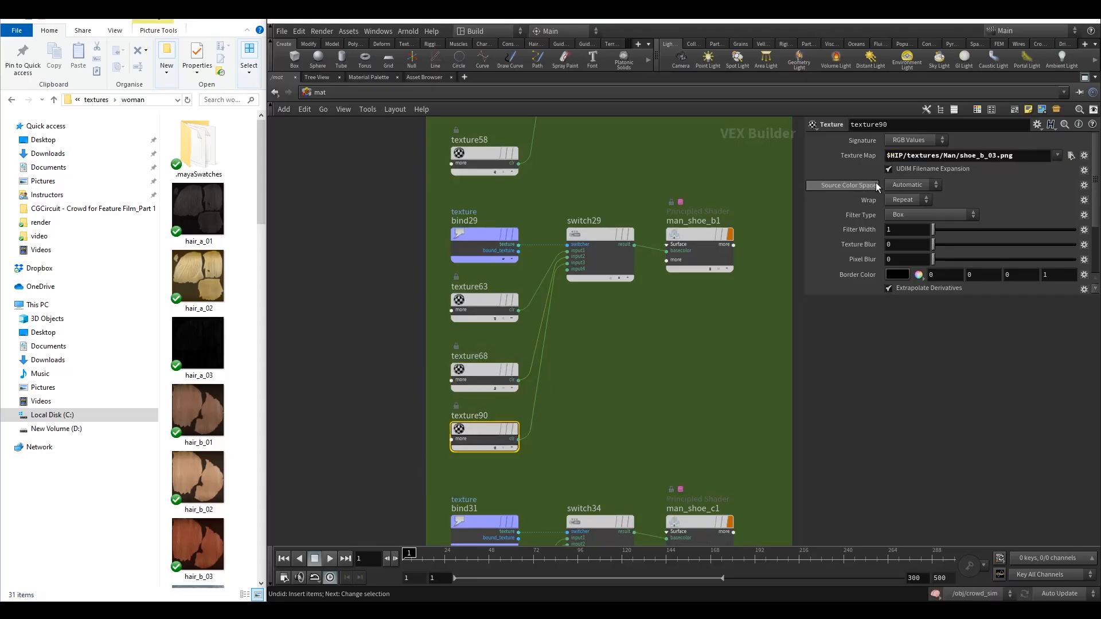
double_click(949, 156)
type("woman")
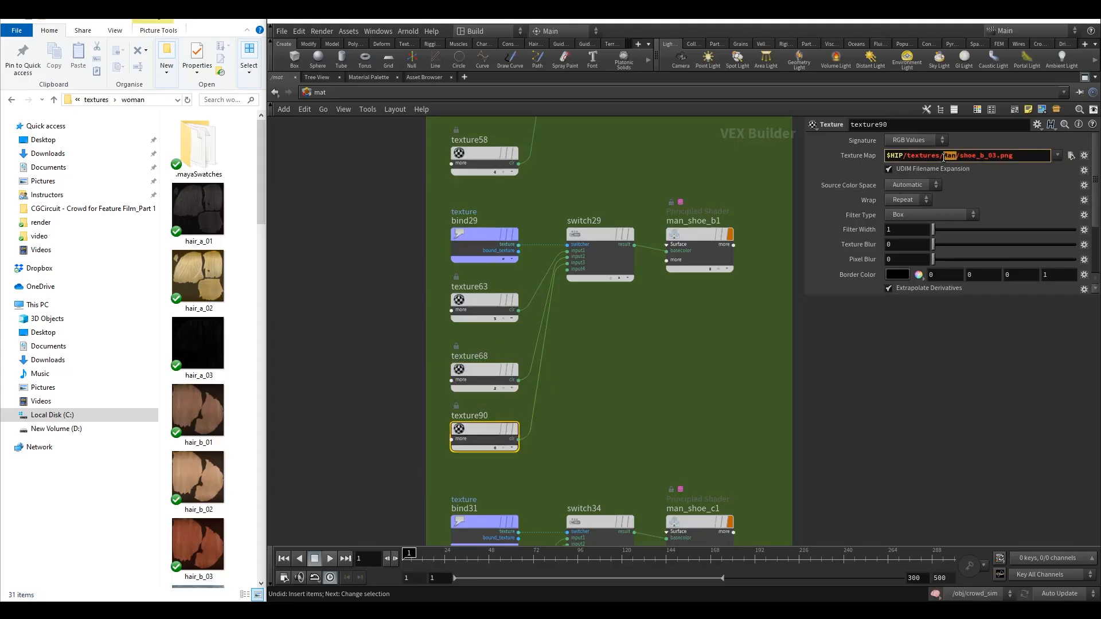
key("Return")
Rename the man_shoe_b1 shader node to woman_shoe_b.
double_click(671, 222)
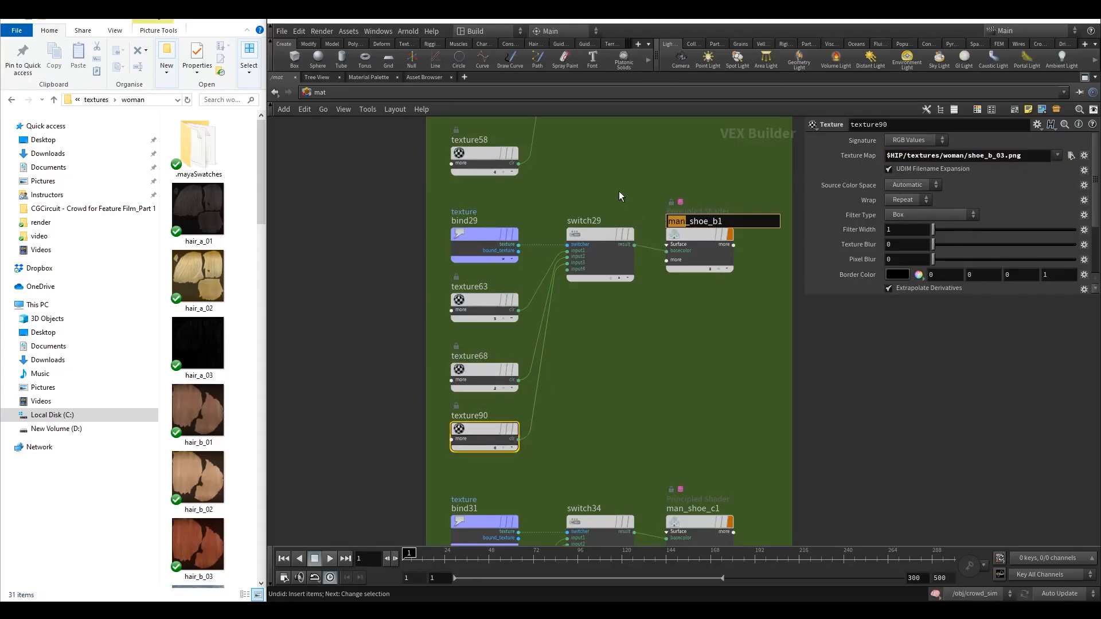
type("woman")
key("End")
key("BackSpace")
key("Return")
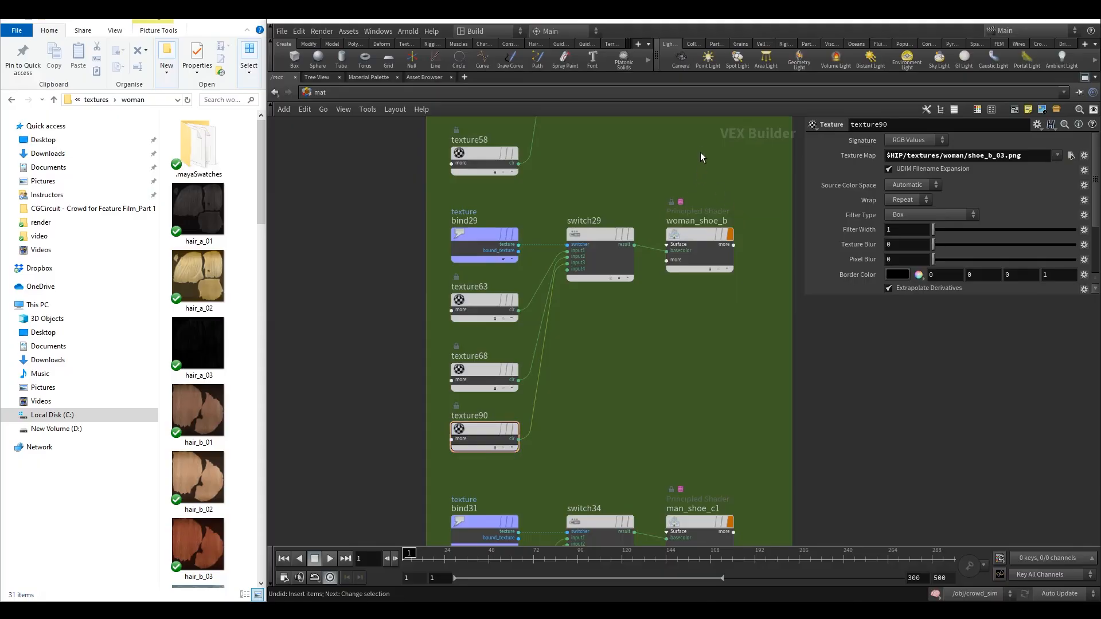
Point texture66's texture map to the woman folder, making it woman/shoe_c_01.png.
mouse_move(700, 153)
middle_mouse_down()
mouse_move(710, 381)
mouse_move(704, 141)
middle_mouse_up()
middle_click_drag(656, 390, 642, 179)
middle_click_drag(553, 379, 550, 346)
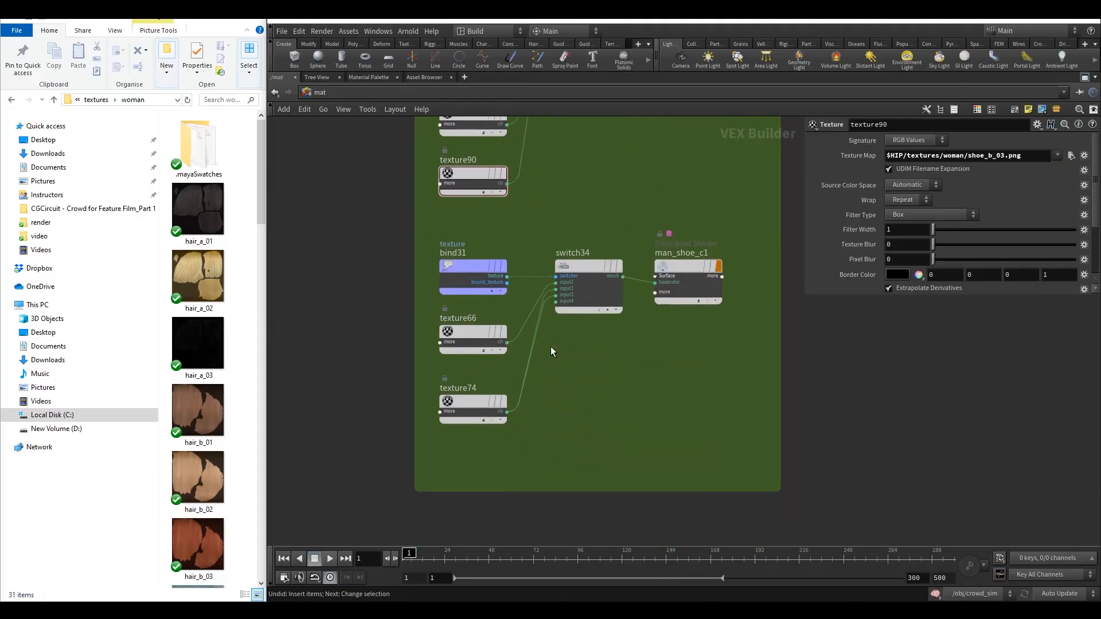
left_click(461, 332)
double_click(956, 156)
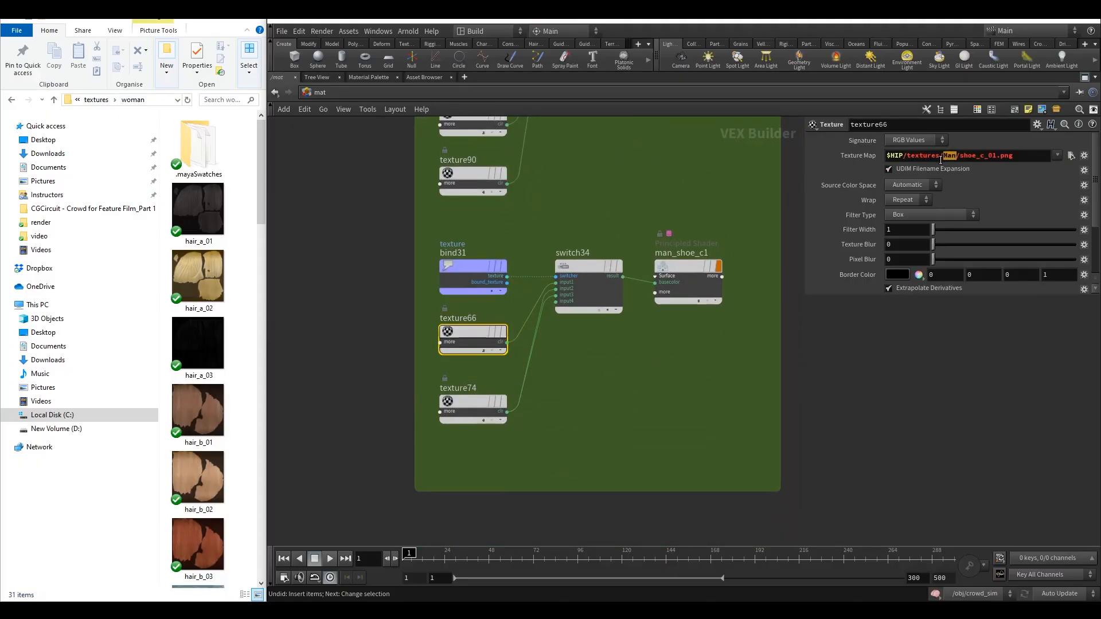
type("woman")
Point texture74's texture map to the woman folder, making it woman/shoe_c_02.png.
left_click(479, 403)
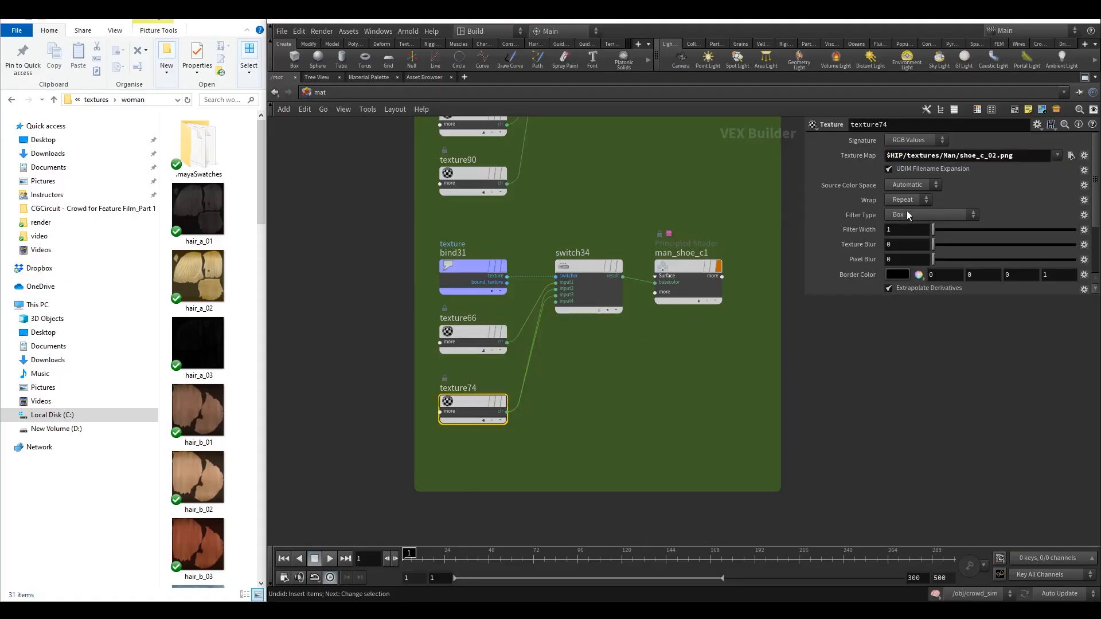
double_click(949, 156)
type("woman")
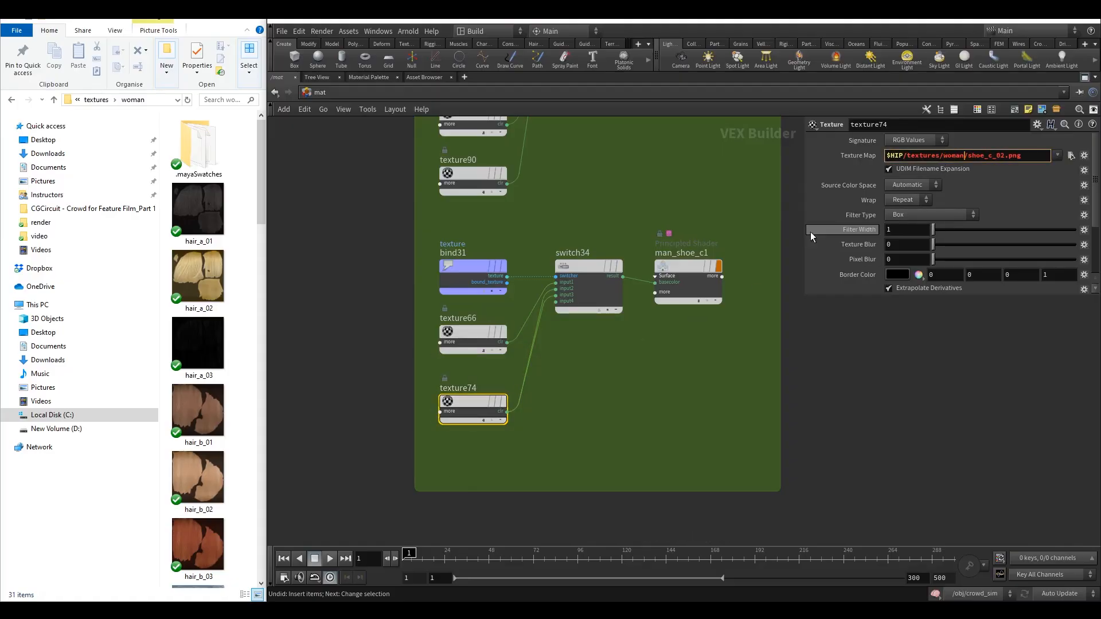
Rename the man_shoe_c1 shader node to woman_shoe_c.
double_click(665, 251)
left_click_drag(673, 253, 643, 251)
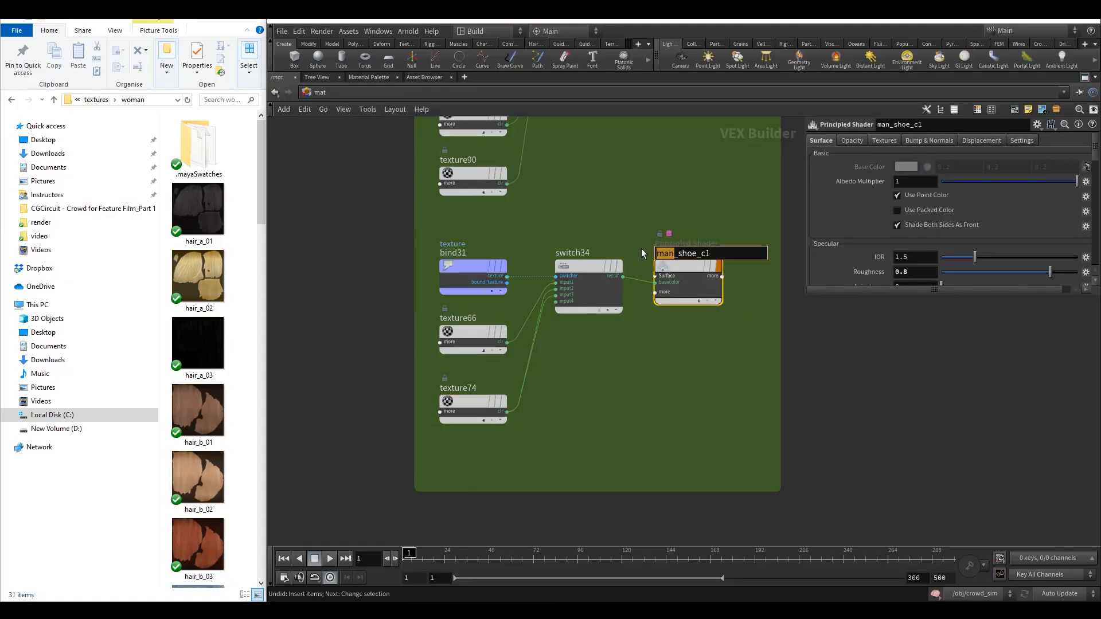
type("woman")
key("Return")
double_click(719, 254)
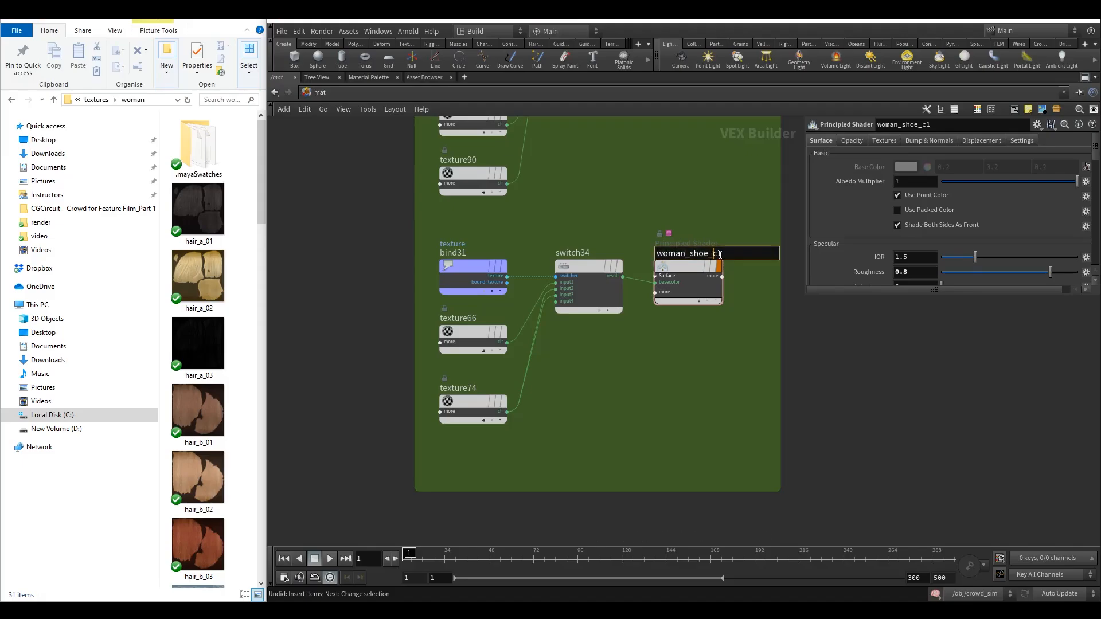
key("BackSpace")
key("Return")
Zoom out and pan across the material network to survey the man and woman material groups.
scroll(709, 212, "down", 5)
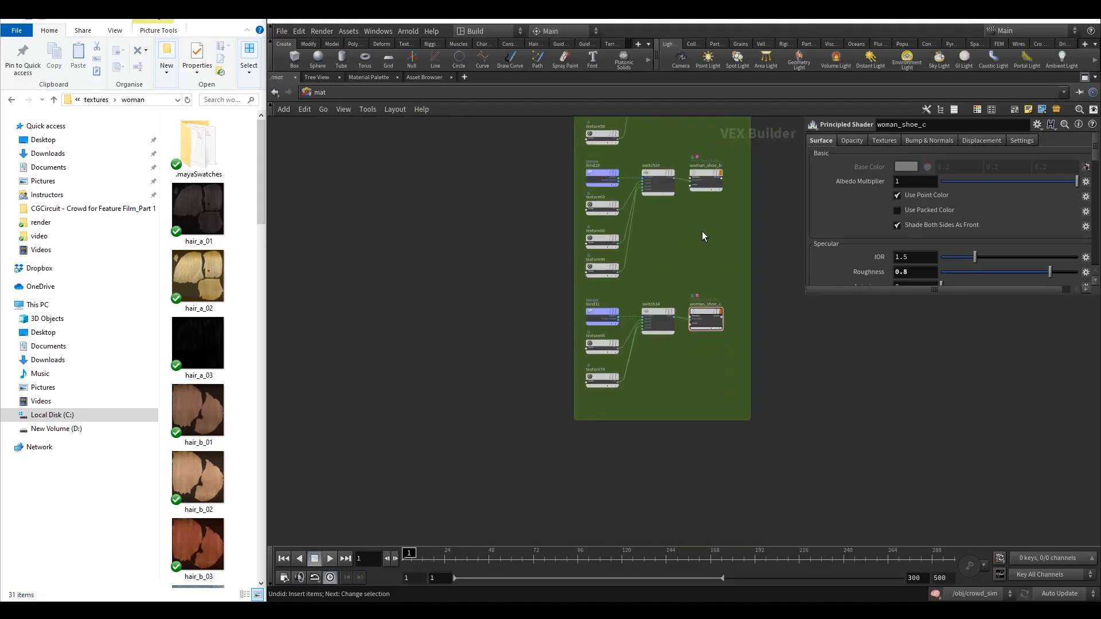
scroll(689, 197, "up", 4)
scroll(689, 197, "down", 3)
middle_click_drag(684, 170, 650, 276)
scroll(649, 281, "down", 2)
middle_click_drag(651, 362, 605, 437)
scroll(599, 370, "down", 6)
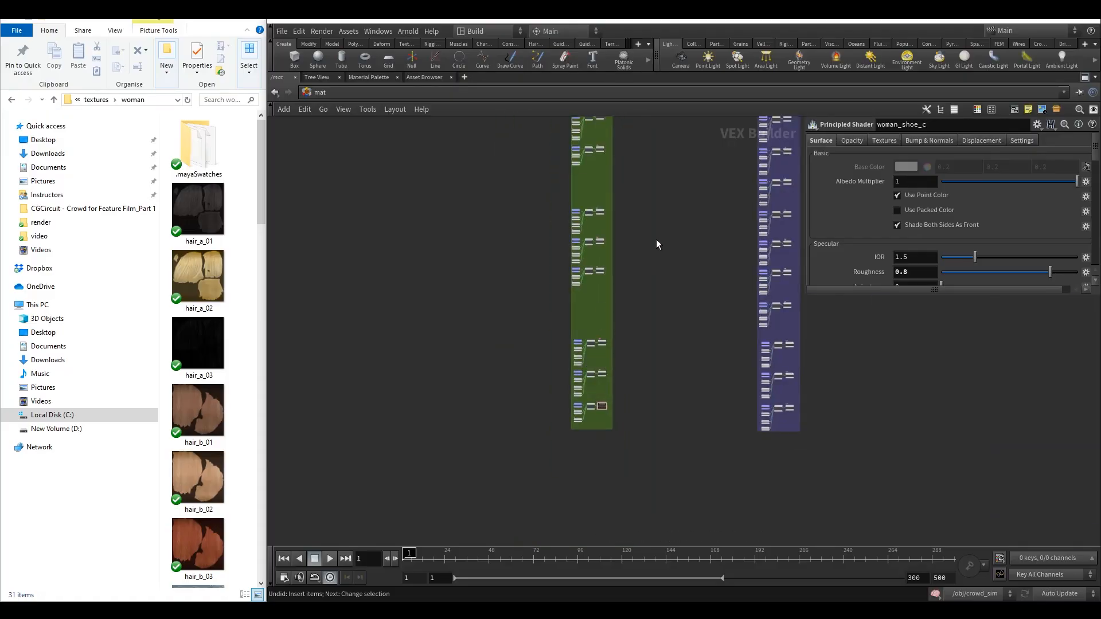
middle_click_drag(655, 242, 603, 419)
scroll(590, 369, "down", 3)
scroll(563, 307, "up", 4)
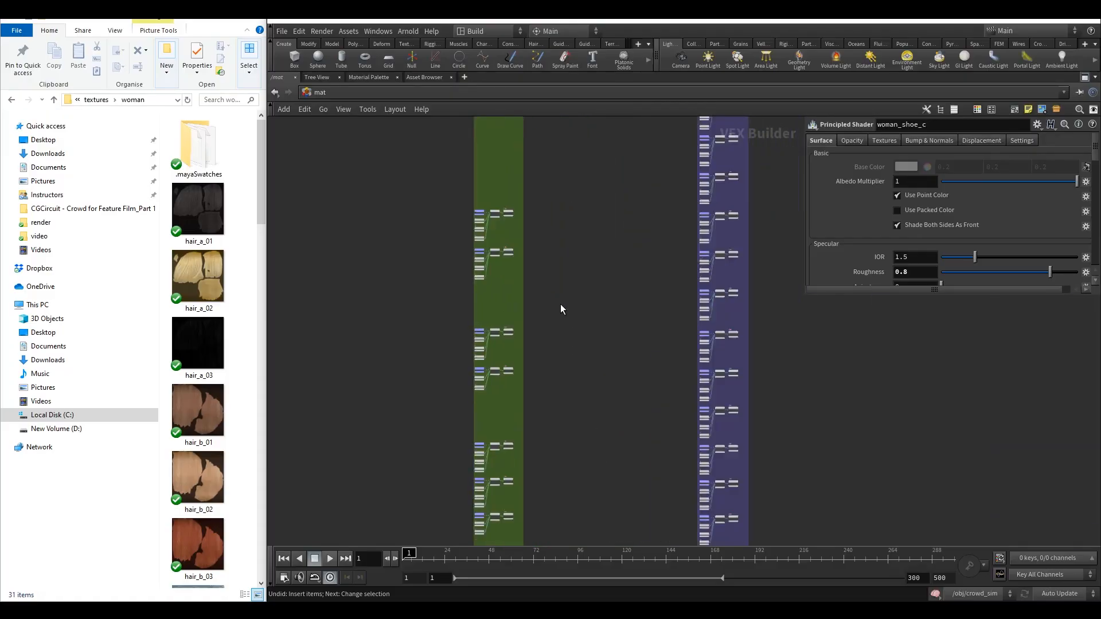
scroll(541, 351, "up", 2)
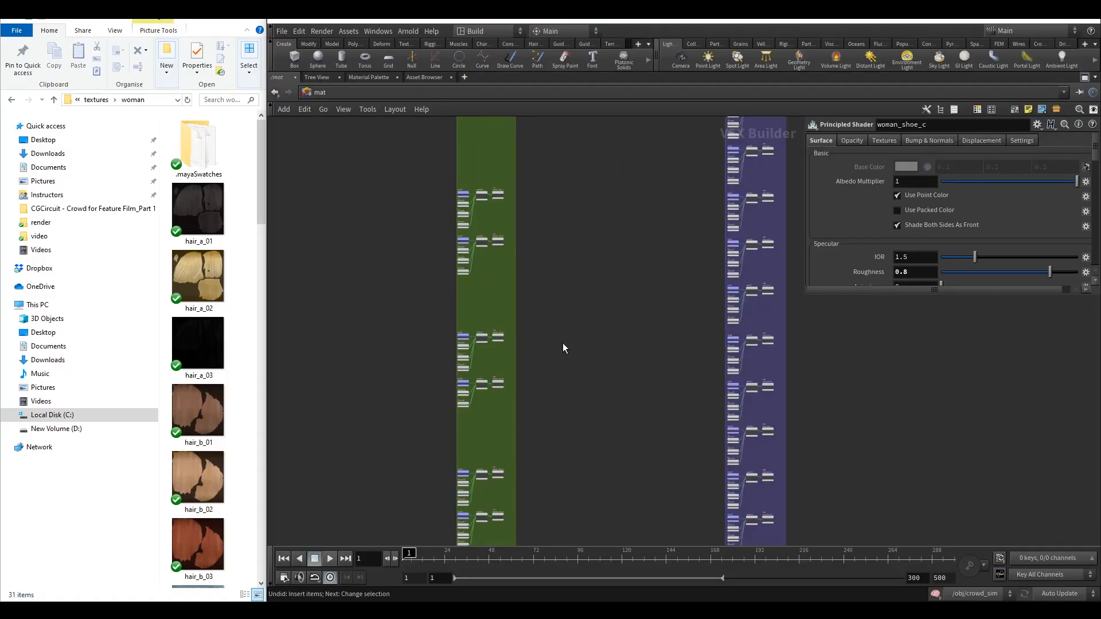
scroll(485, 342, "up", 7)
scroll(487, 343, "down", 8)
middle_click_drag(543, 339, 594, 310)
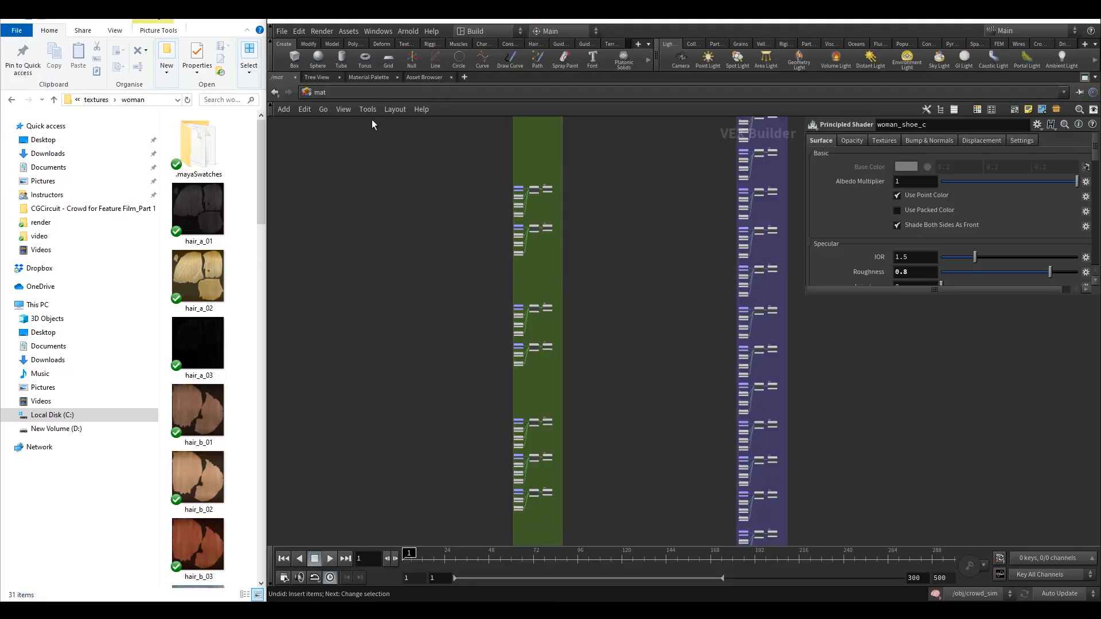
Return to the object level and open the geometry spreadsheet to inspect the agents' material paths.
left_click(319, 92)
left_click(367, 146)
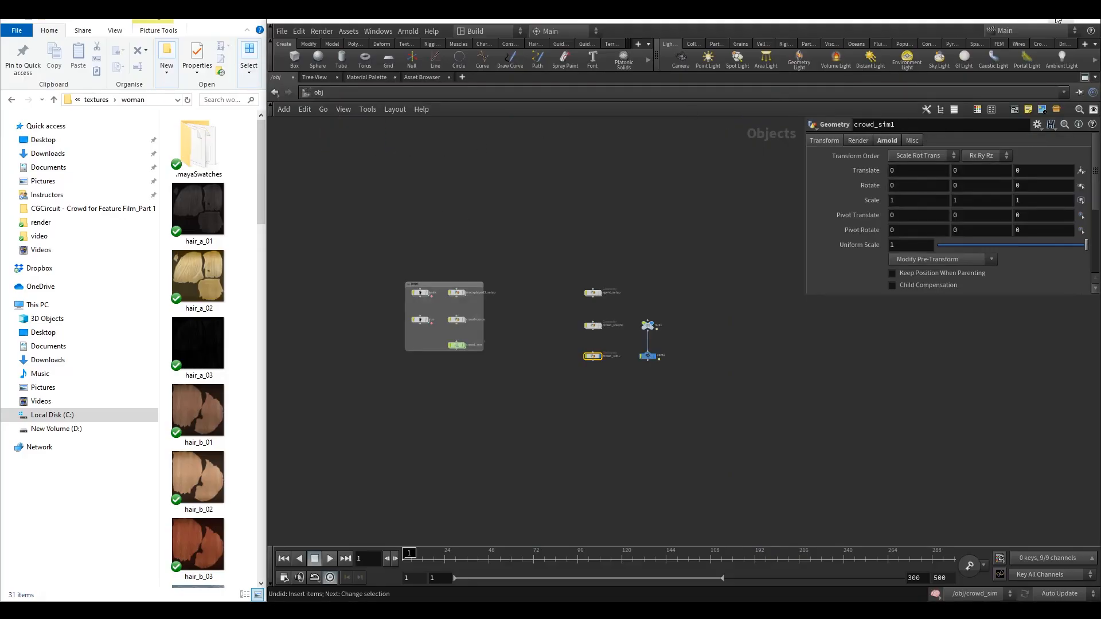
left_click(1051, 22)
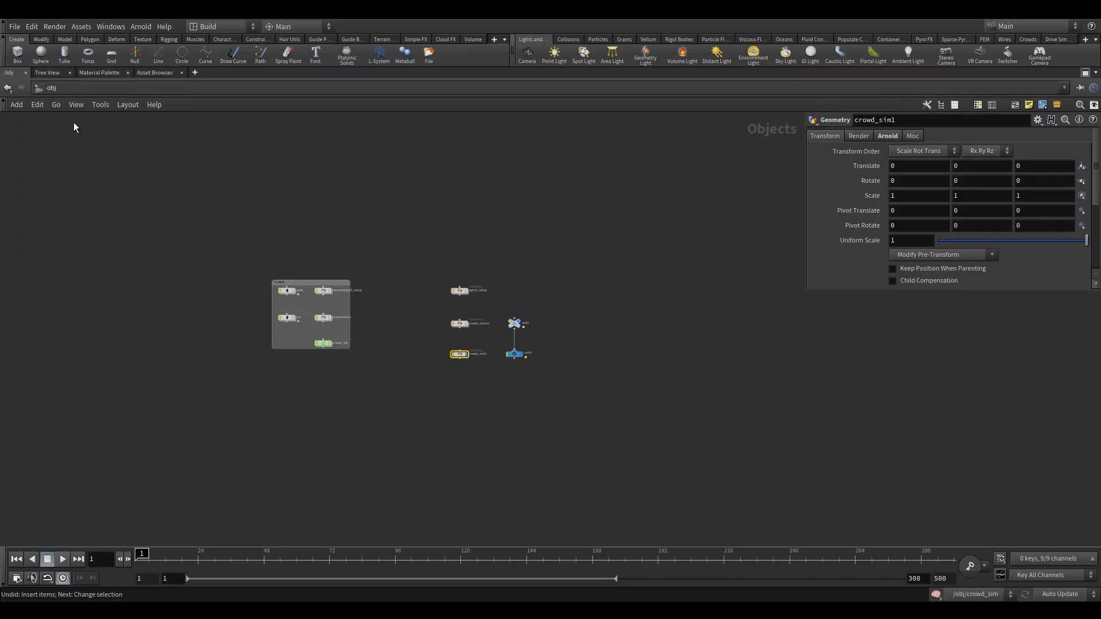
left_click(1085, 73)
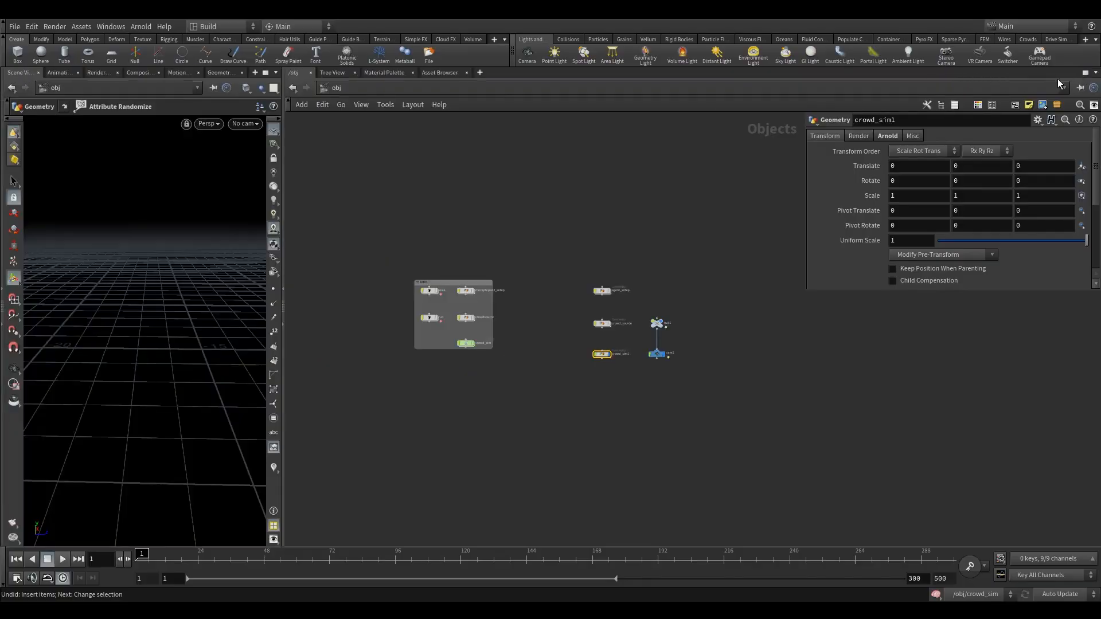
left_click(213, 72)
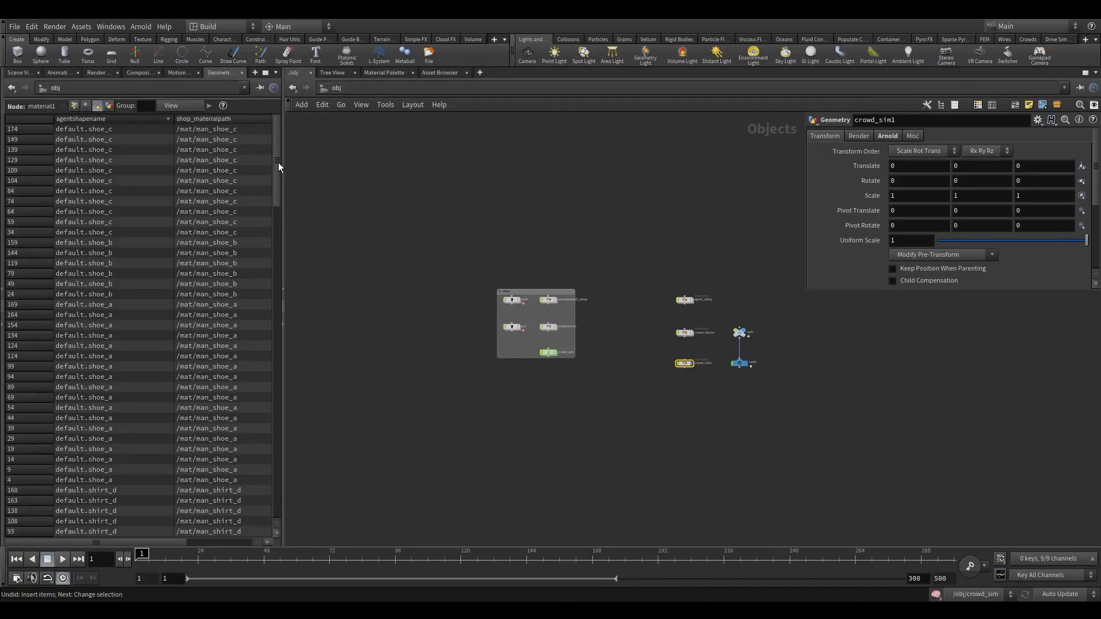
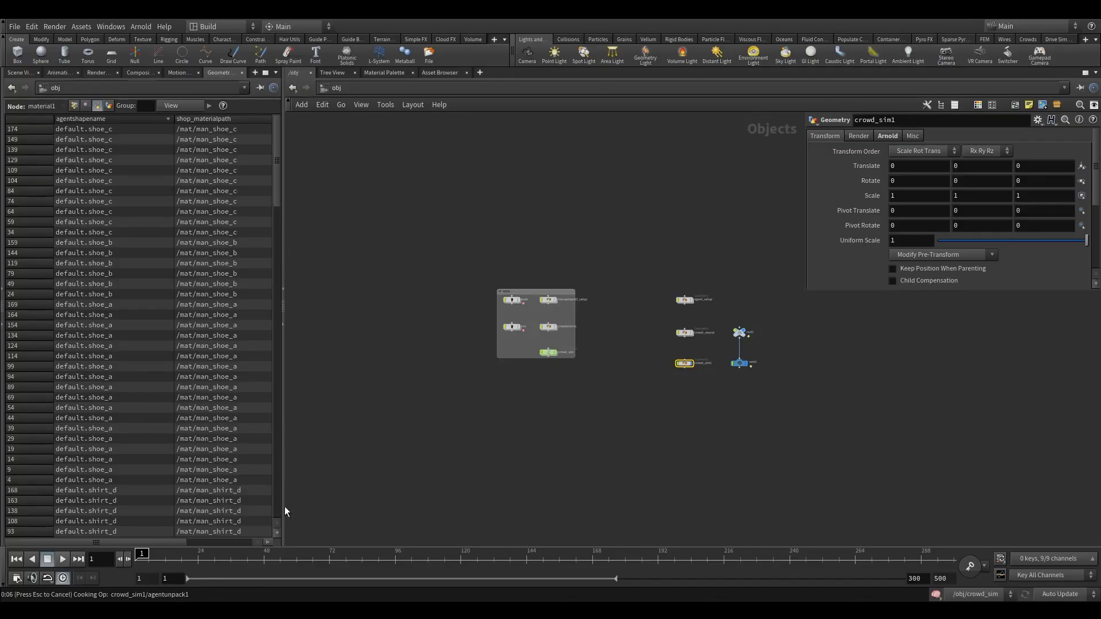
Switch the scene's cook update mode to Manual.
middle_click_drag(355, 370, 397, 379)
left_click(1060, 594)
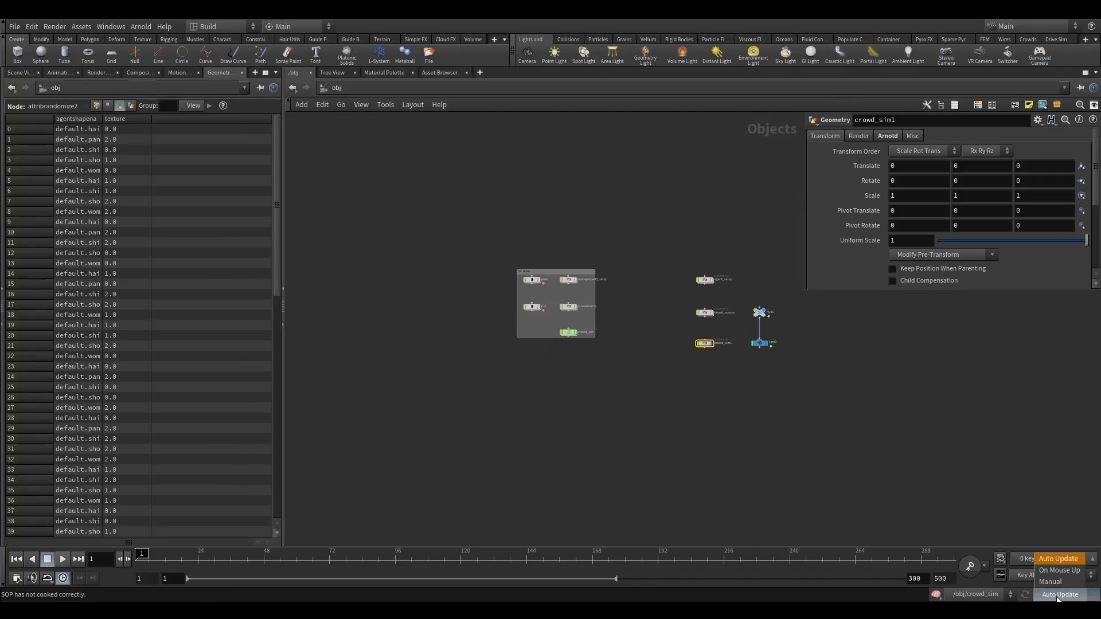
left_click(1057, 594)
Dive into crowd_sim1 and widen the geometry spreadsheet to inspect agent shape names and material paths on the woman branch nodes.
double_click(707, 345)
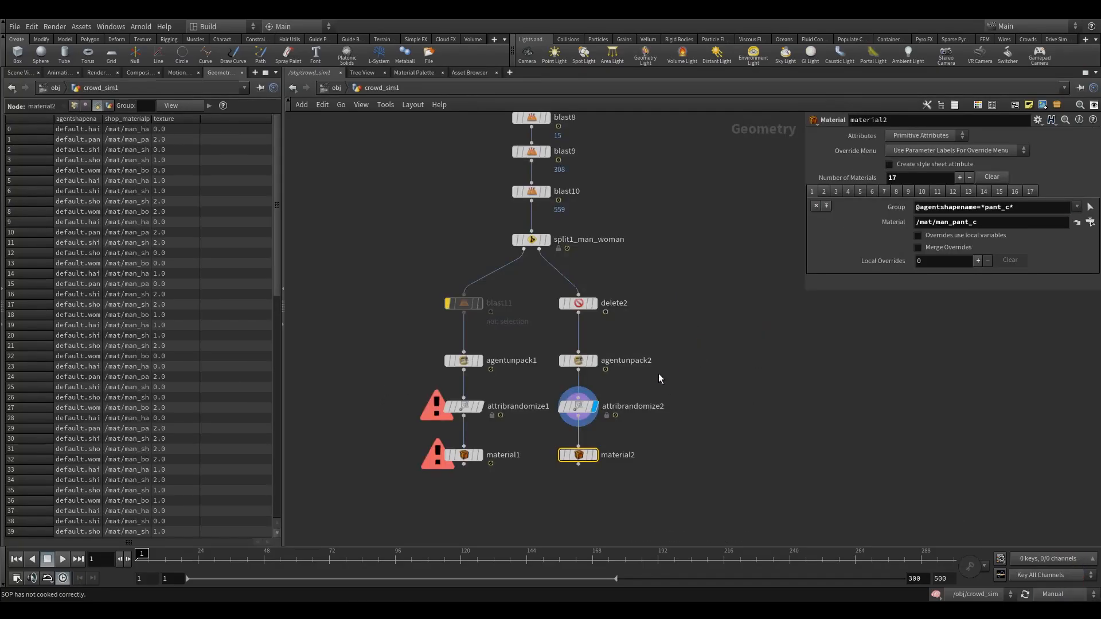
left_click(536, 376)
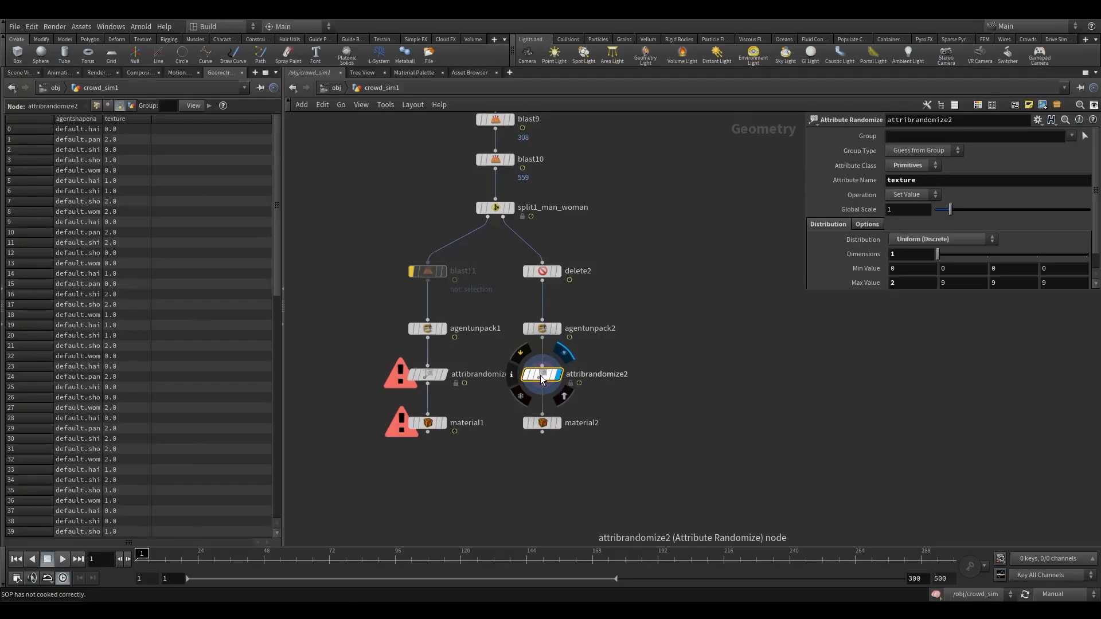
left_click_drag(285, 312, 478, 311)
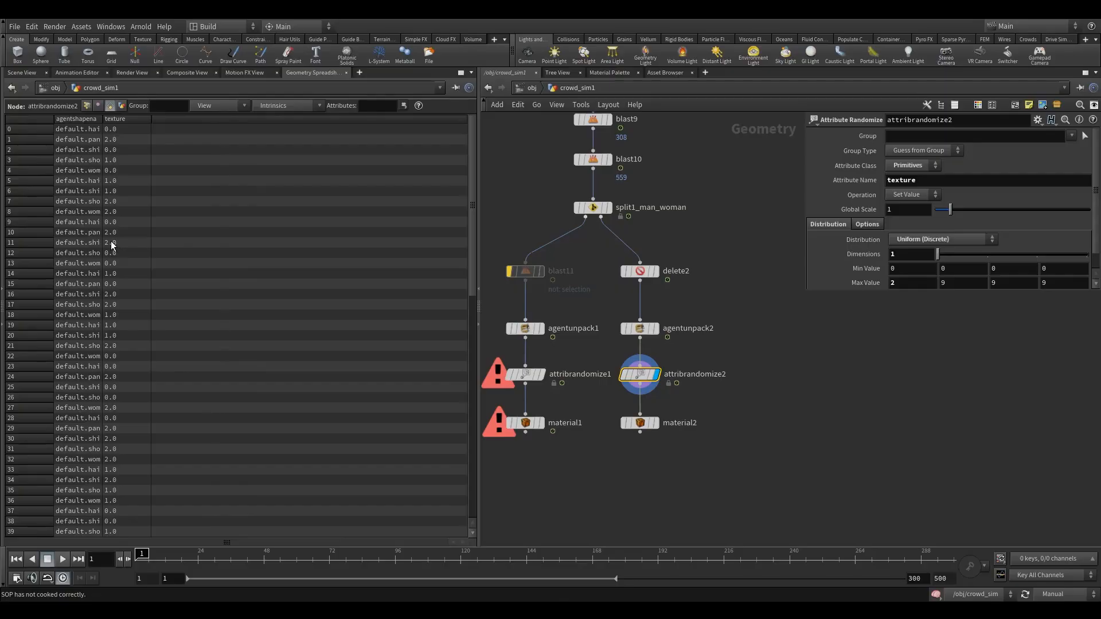
left_click_drag(104, 241, 203, 257)
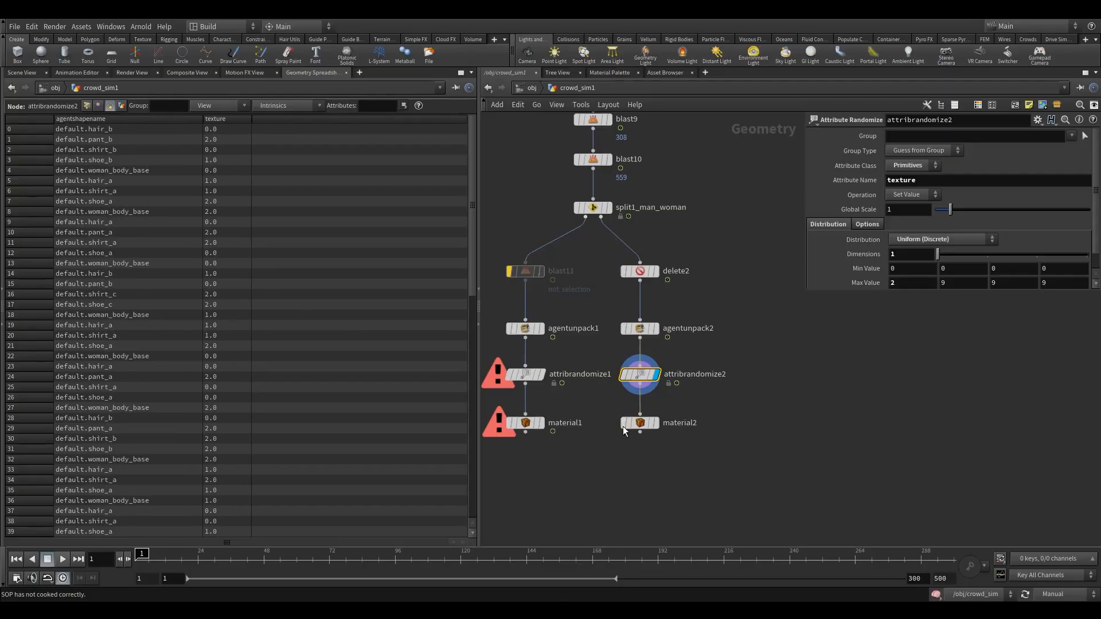
left_click(639, 427)
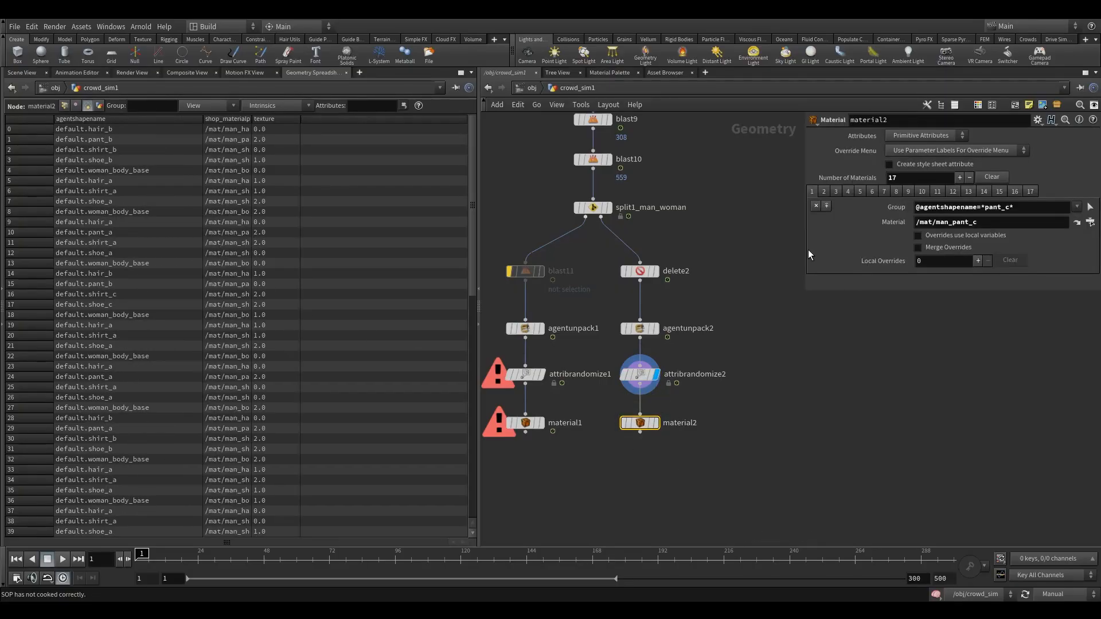
In material2, set the first material's path to /mat/woman_pant_c.
left_click_drag(804, 251, 737, 257)
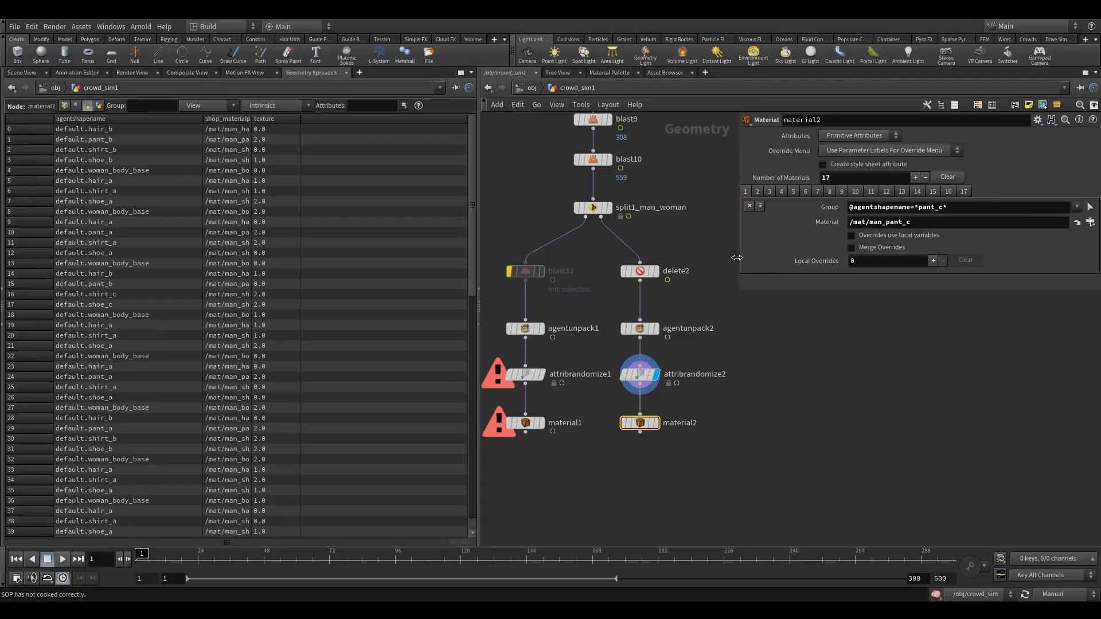
mouse_move(948, 207)
left_mouse_down()
mouse_move(857, 207)
mouse_move(939, 208)
left_mouse_up()
left_click(906, 208)
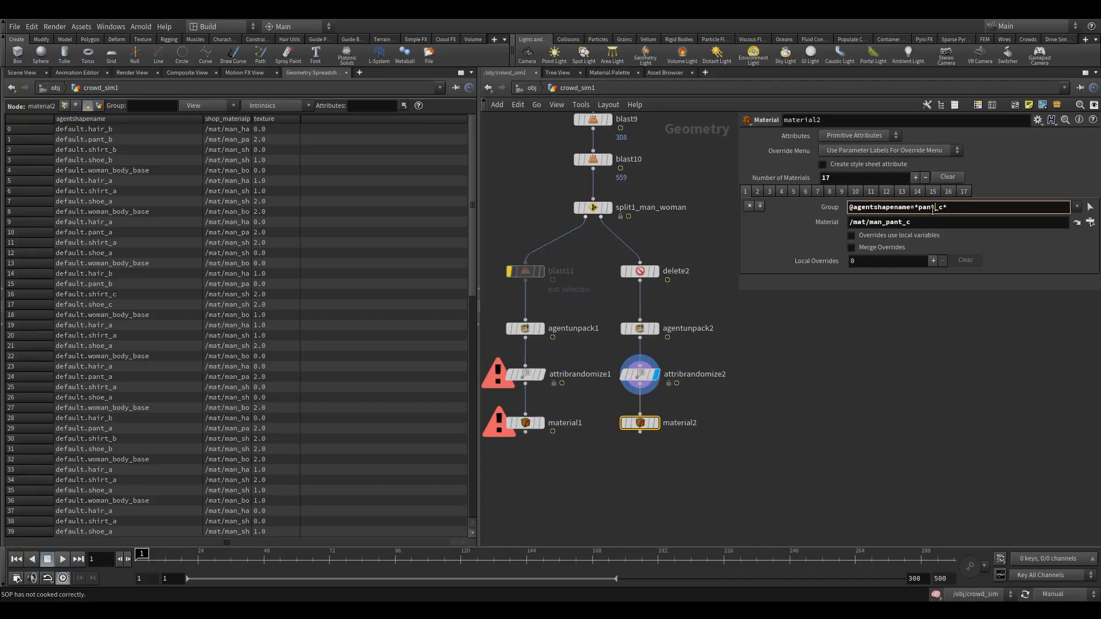
left_click(959, 210)
left_click(639, 369)
left_click_drag(666, 403, 627, 444)
left_click(642, 373)
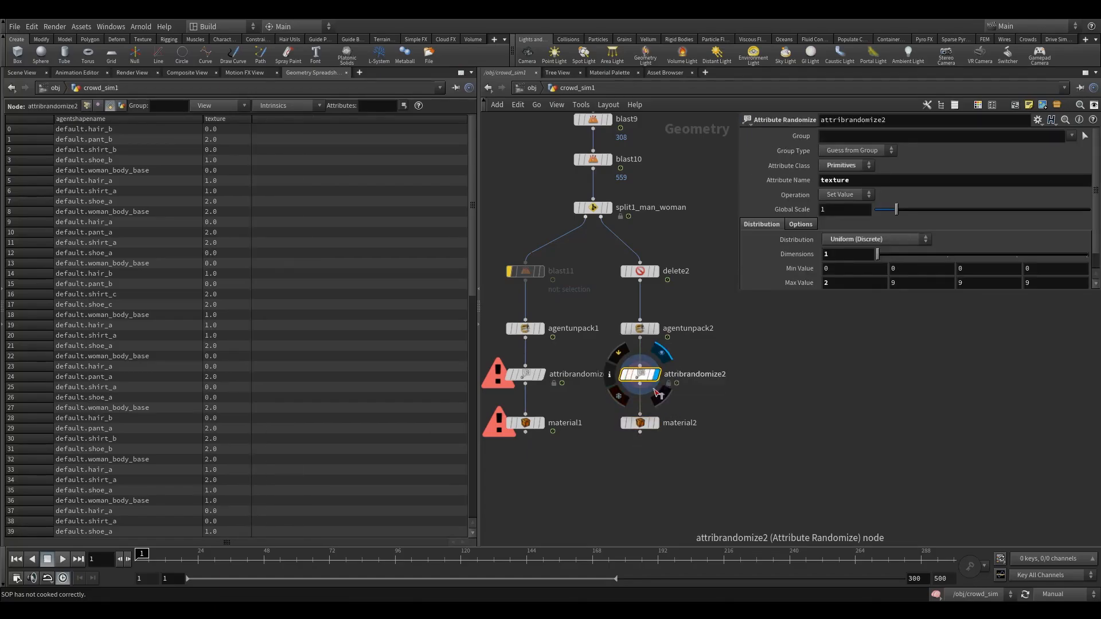
left_click_drag(687, 404, 609, 444)
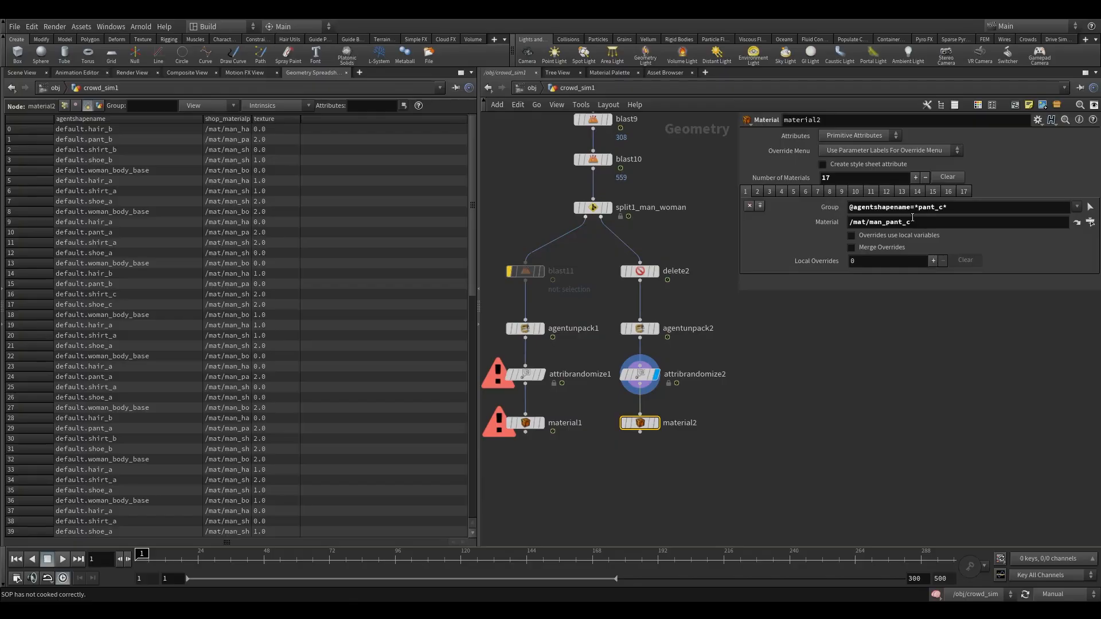
left_click_drag(883, 224, 869, 228)
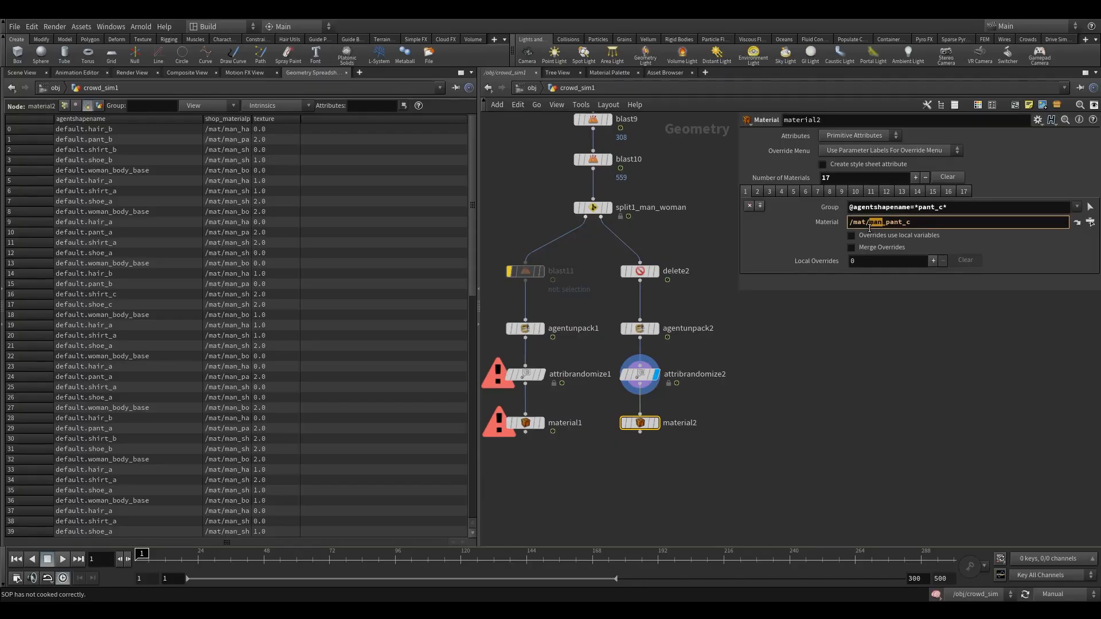
type("woman")
left_click(806, 382)
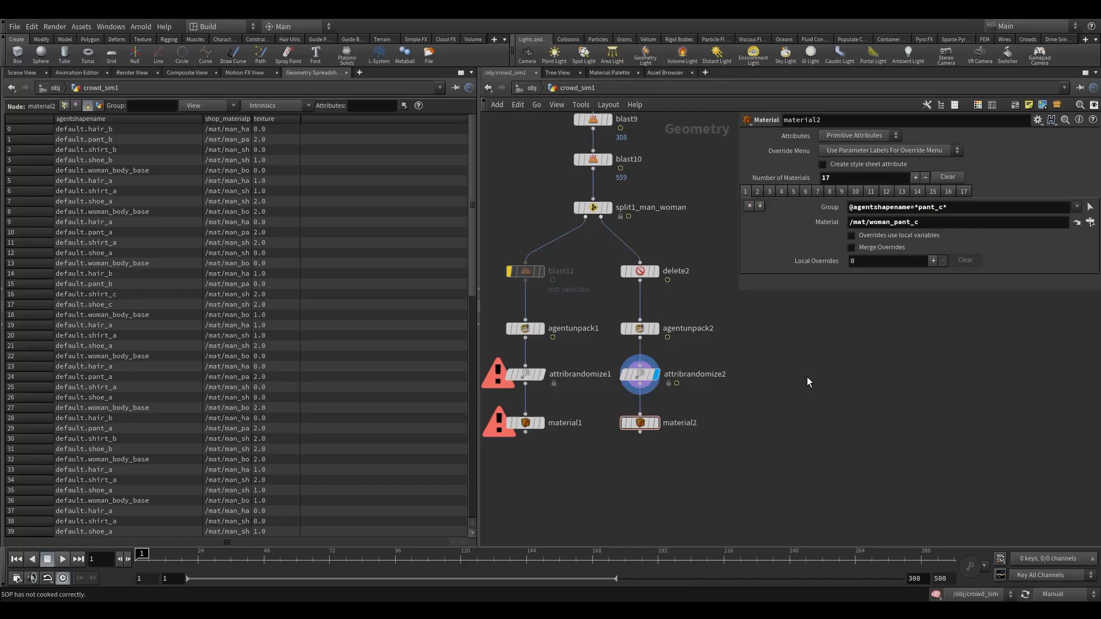
Change material2's second and third material paths to /mat/woman_pant_b and /mat/woman_pant_a.
left_click(757, 192)
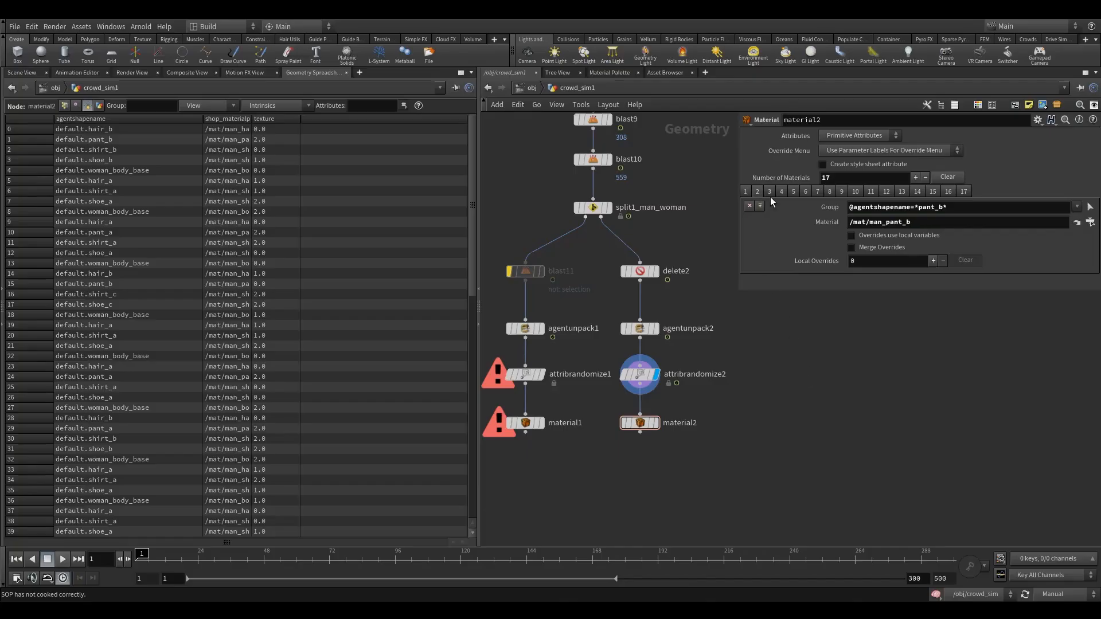
double_click(880, 224)
type("woman")
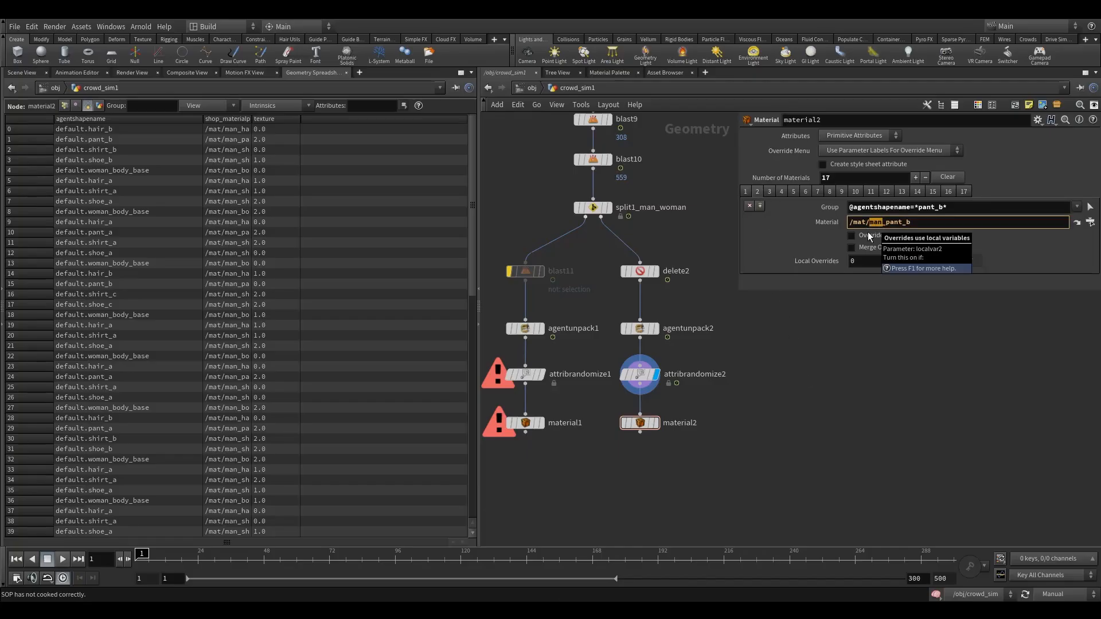
left_click(769, 191)
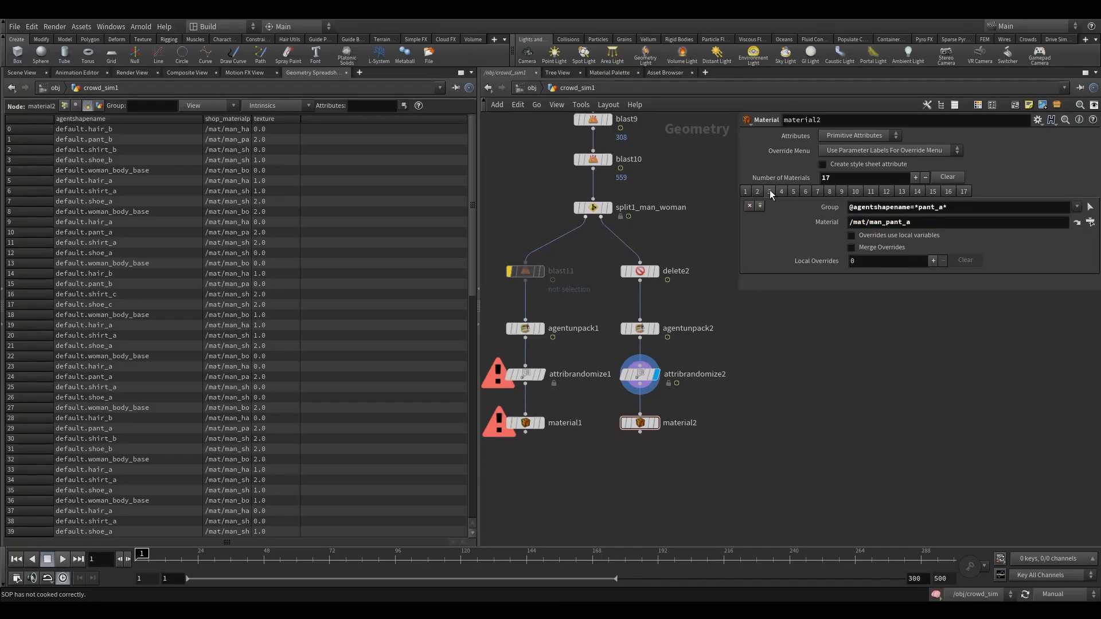
double_click(867, 223)
type("woman")
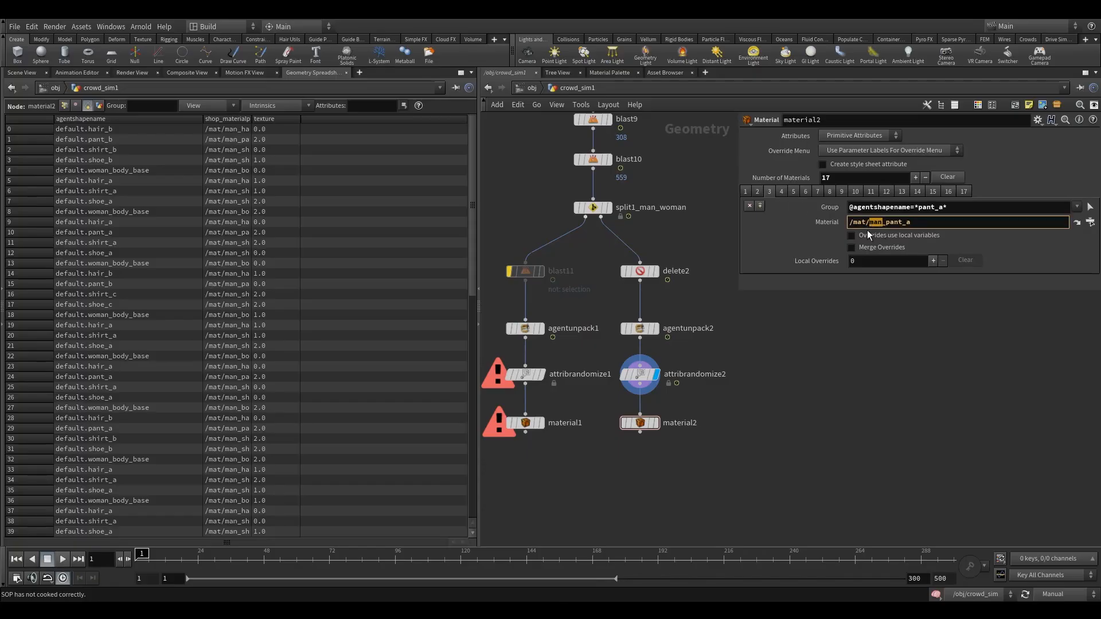
Change material2's fourth to sixth material paths to /mat/woman_shirt_d, /mat/woman_shirt_c and /mat/woman_shirt_b.
left_click(782, 191)
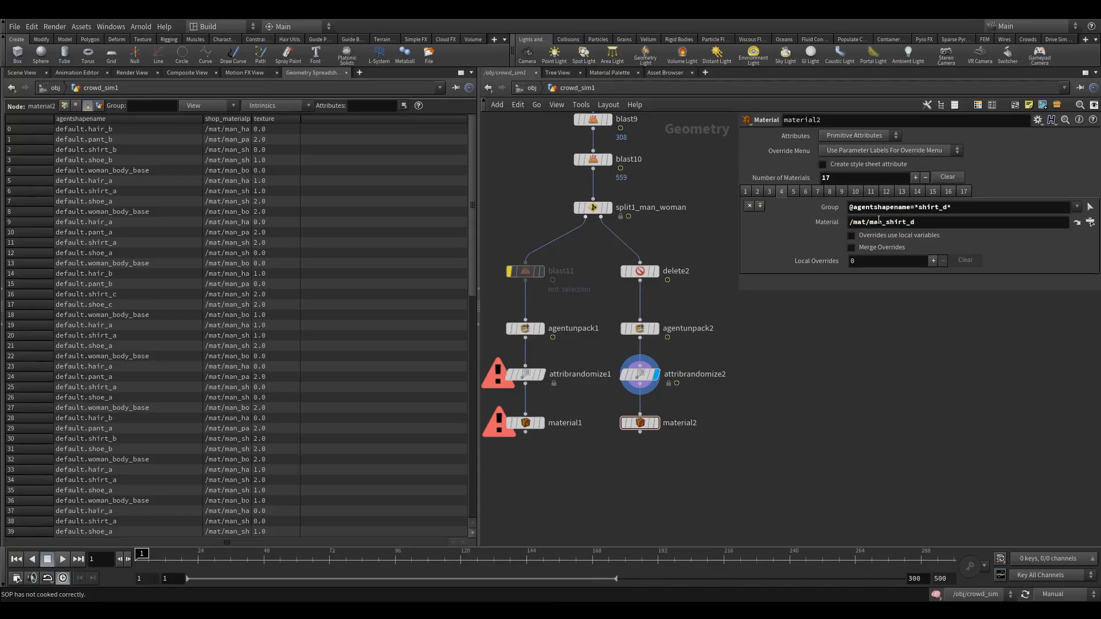
double_click(874, 222)
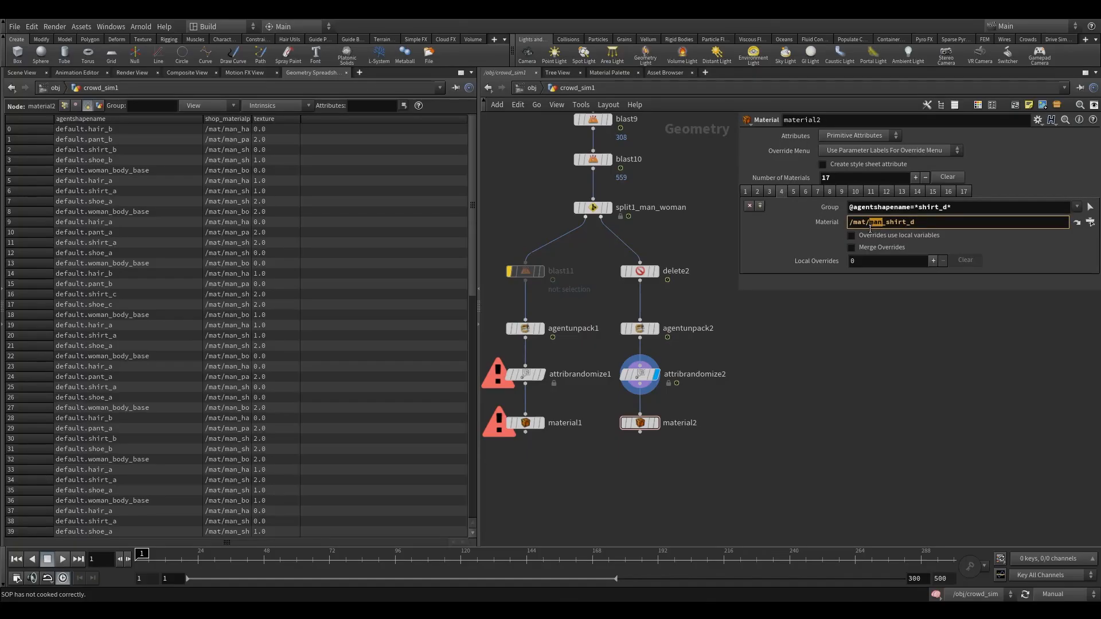
left_click(793, 191)
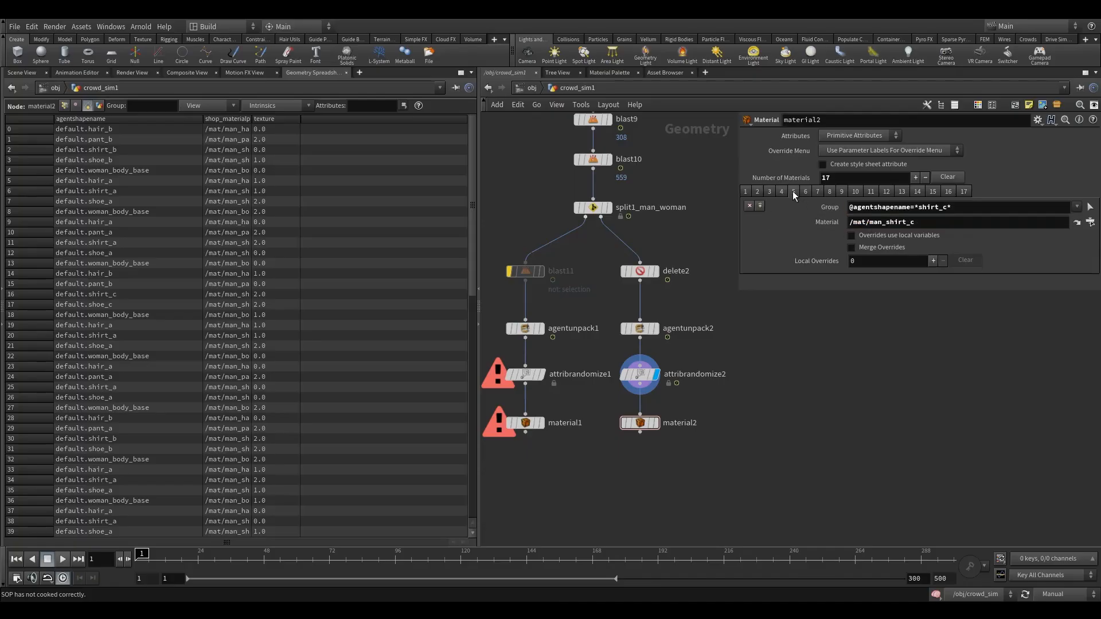
double_click(875, 222)
type("woman")
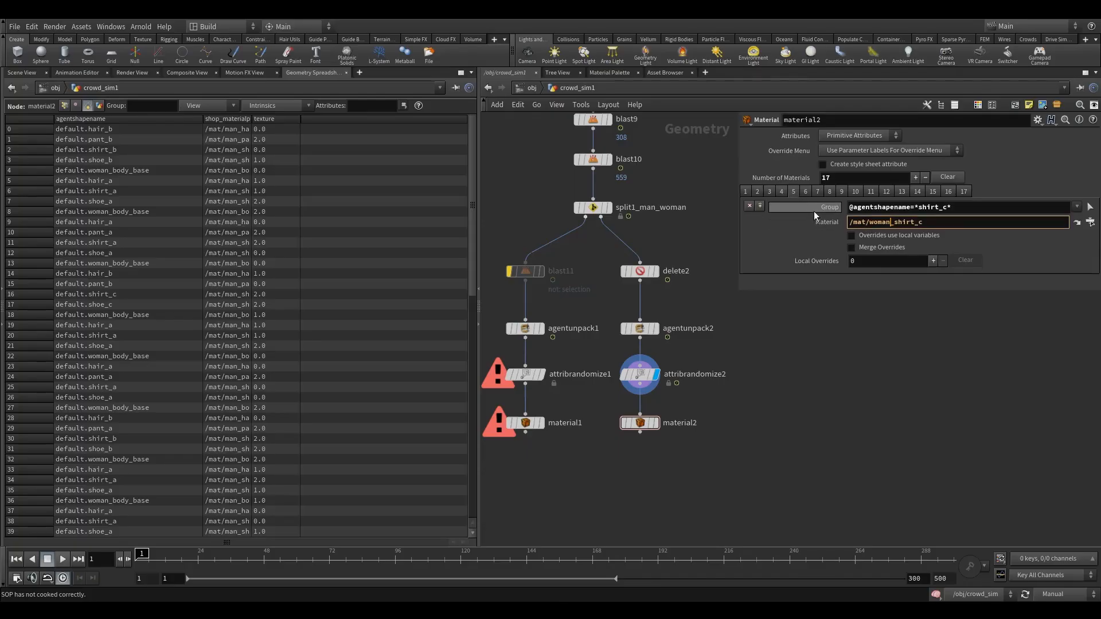
left_click(804, 191)
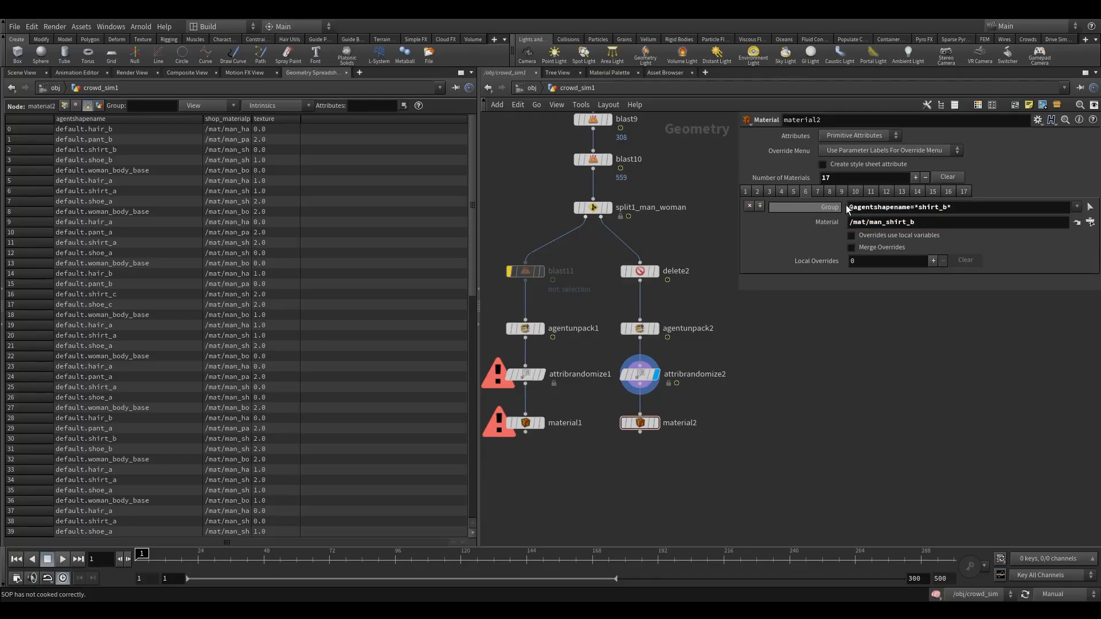
double_click(878, 223)
type("woman")
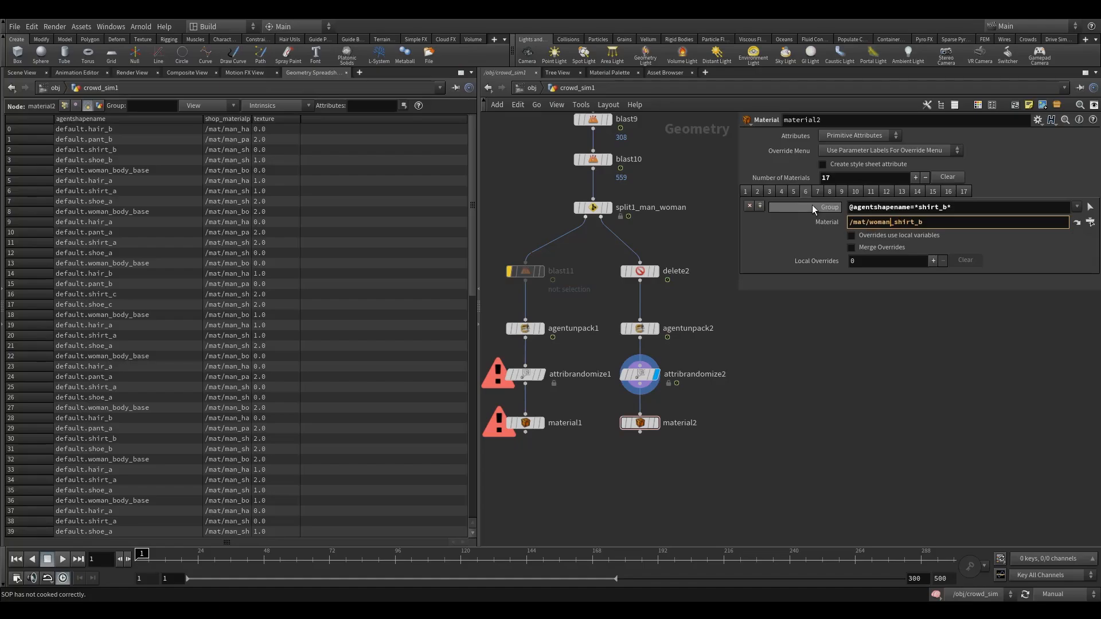
Replace man with woman in material2's seventh to ninth material paths, ending with /mat/woman_hair_b.
left_click(816, 191)
double_click(874, 222)
type("woman")
left_click(829, 191)
double_click(874, 222)
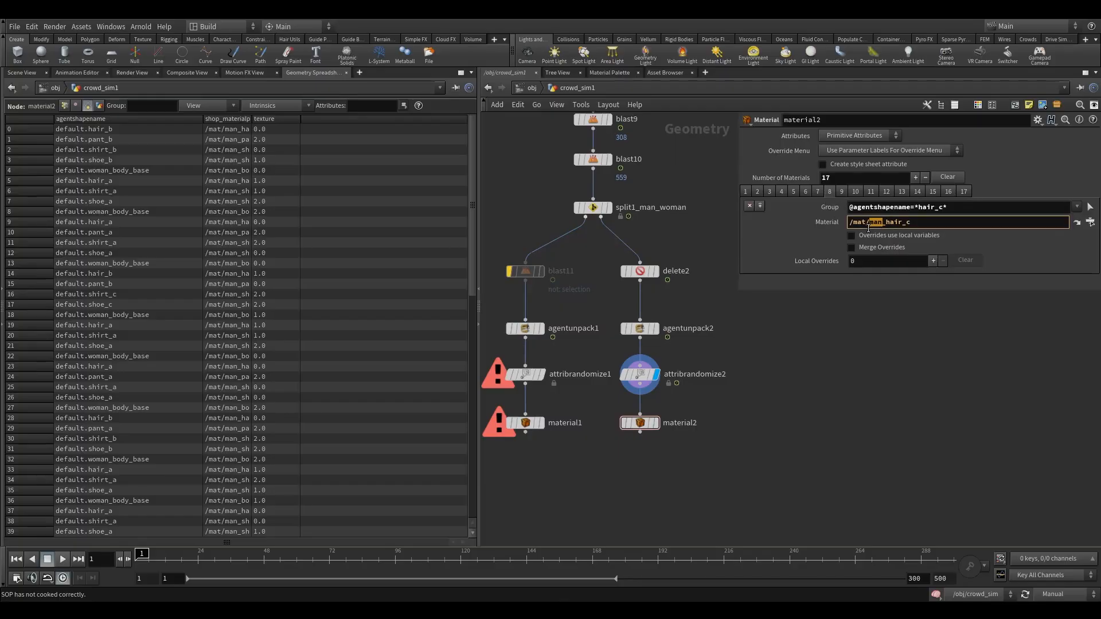
type("woman")
left_click(842, 191)
double_click(870, 223)
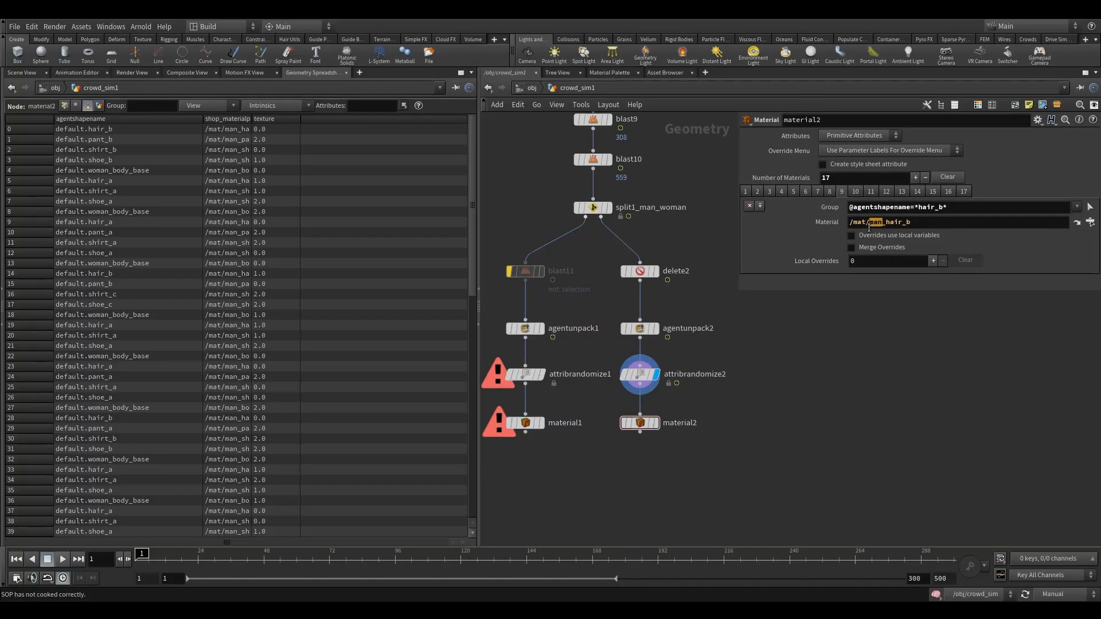
type("woman")
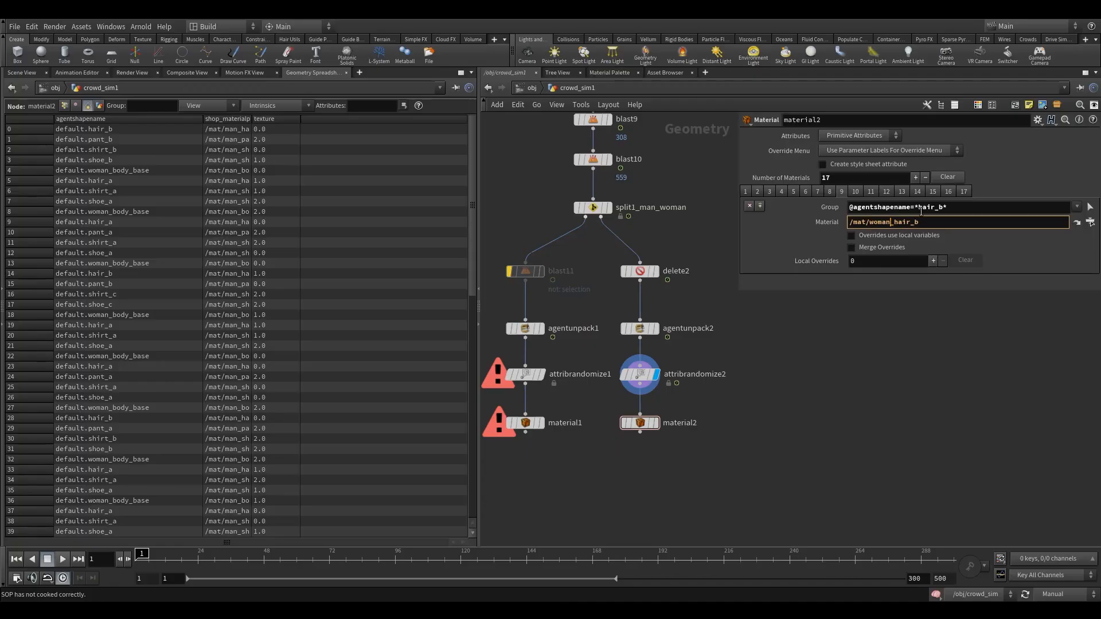
Review the hair material entries and sort the geometry spreadsheet by agent shape name.
left_click(832, 191)
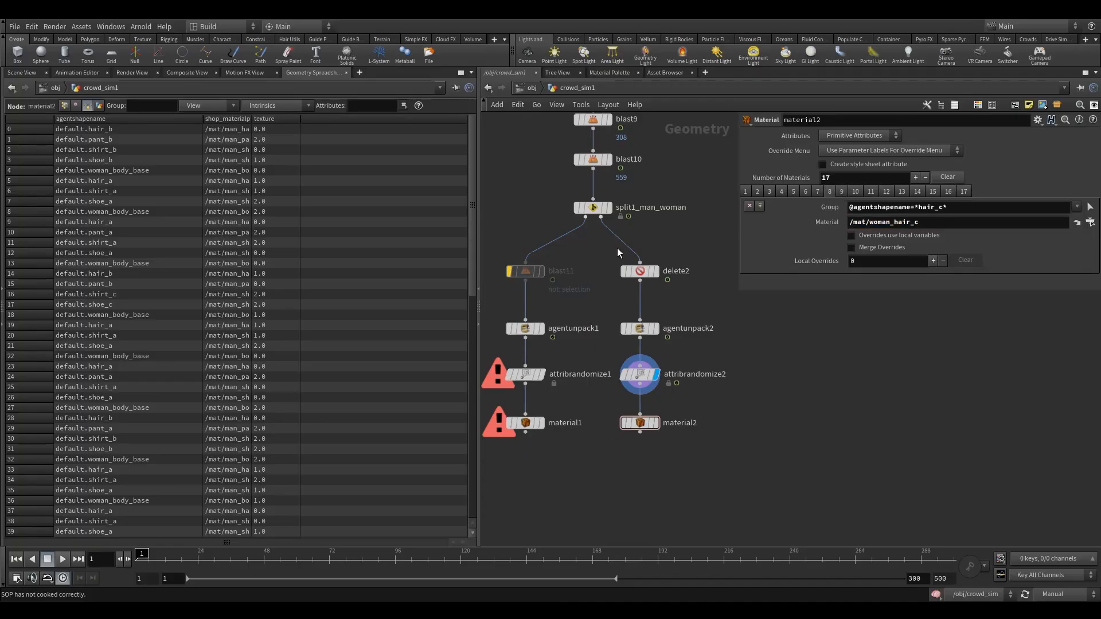
left_click(132, 120)
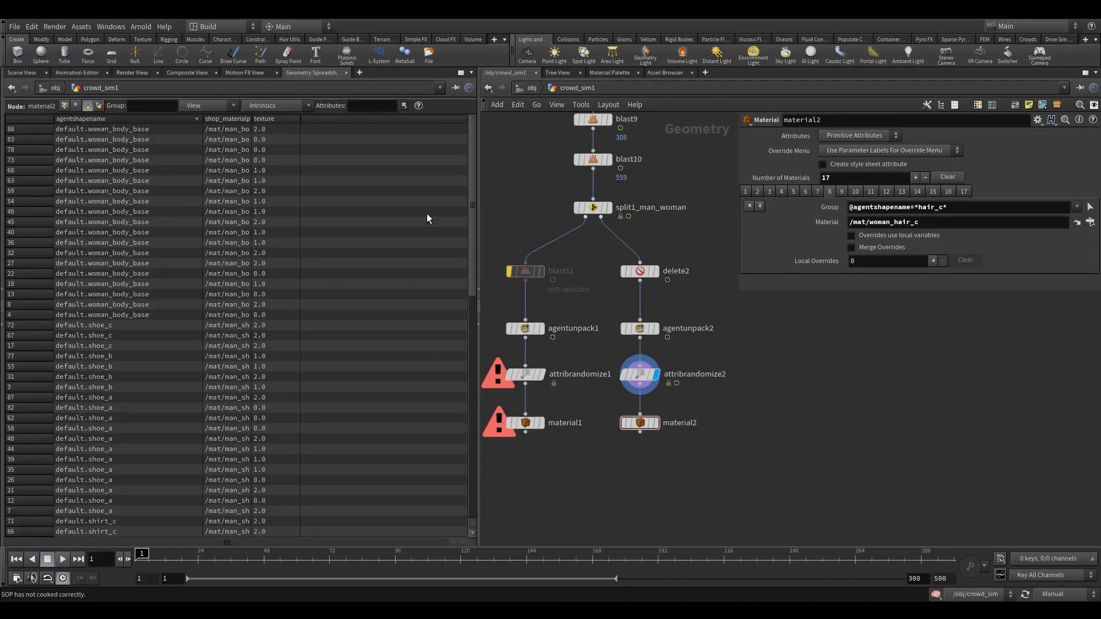
scroll(453, 373, "down", 15)
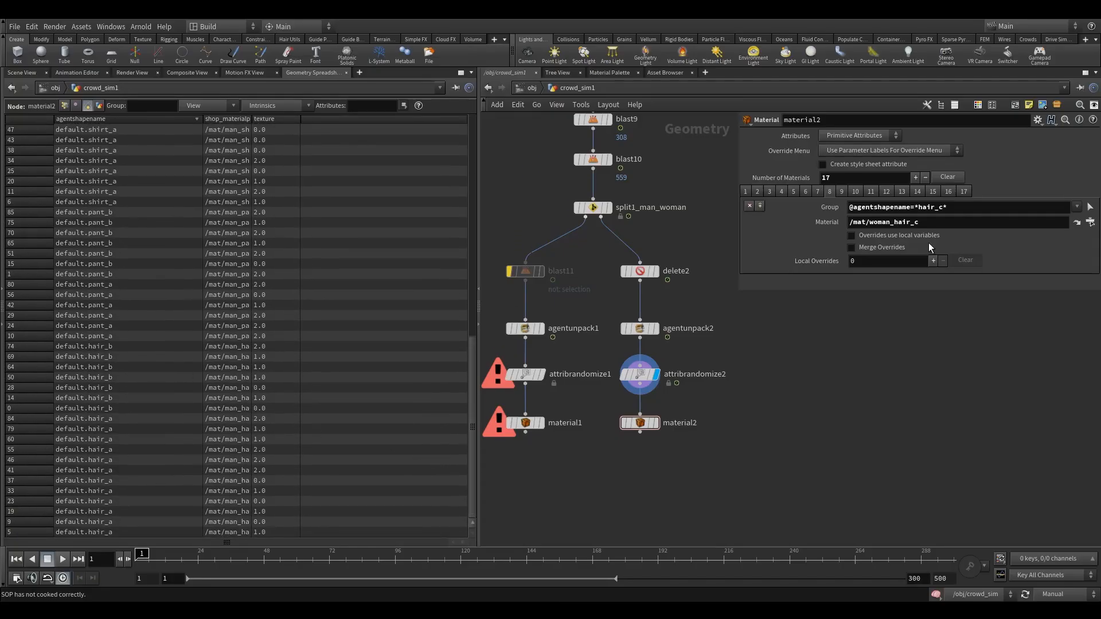
left_click(969, 207)
left_click(935, 224)
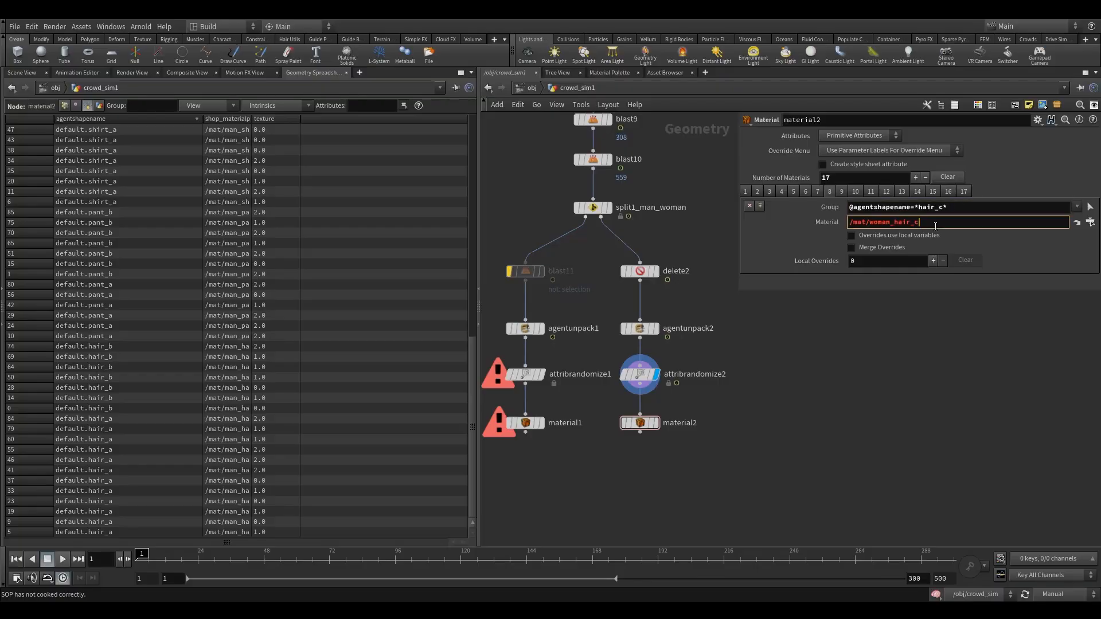
left_click(842, 193)
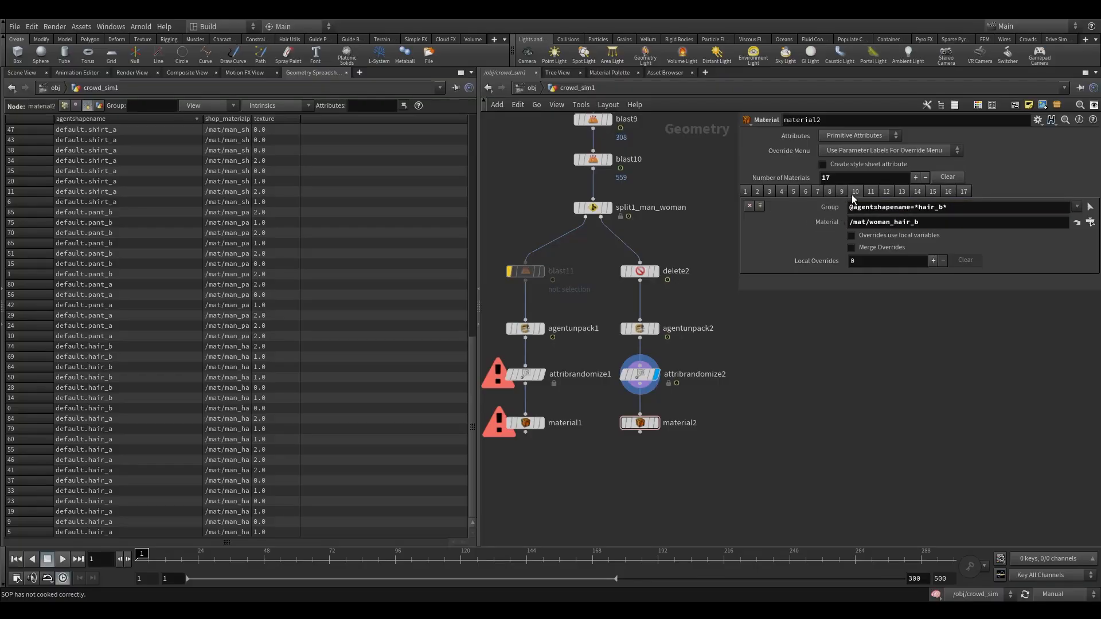
Replace man with woman in material2's tenth to thirteenth material paths for the hair_a and hat materials.
left_click(851, 195)
left_click_drag(882, 223, 869, 228)
left_click(870, 191)
left_click(885, 191)
type("woman")
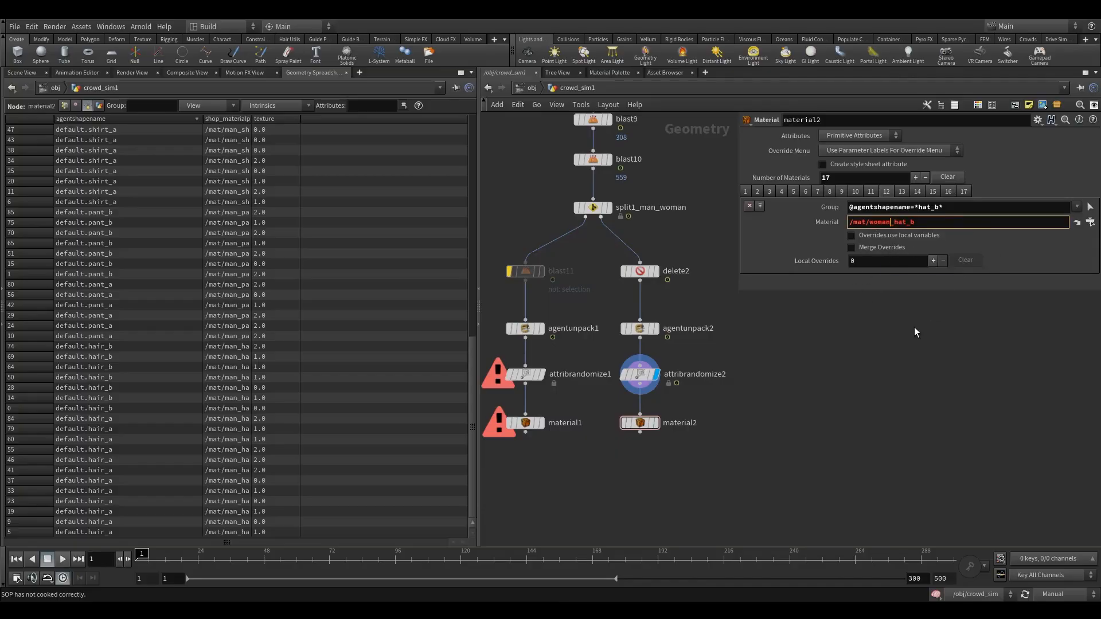
left_click(903, 192)
left_click_drag(883, 224, 869, 228)
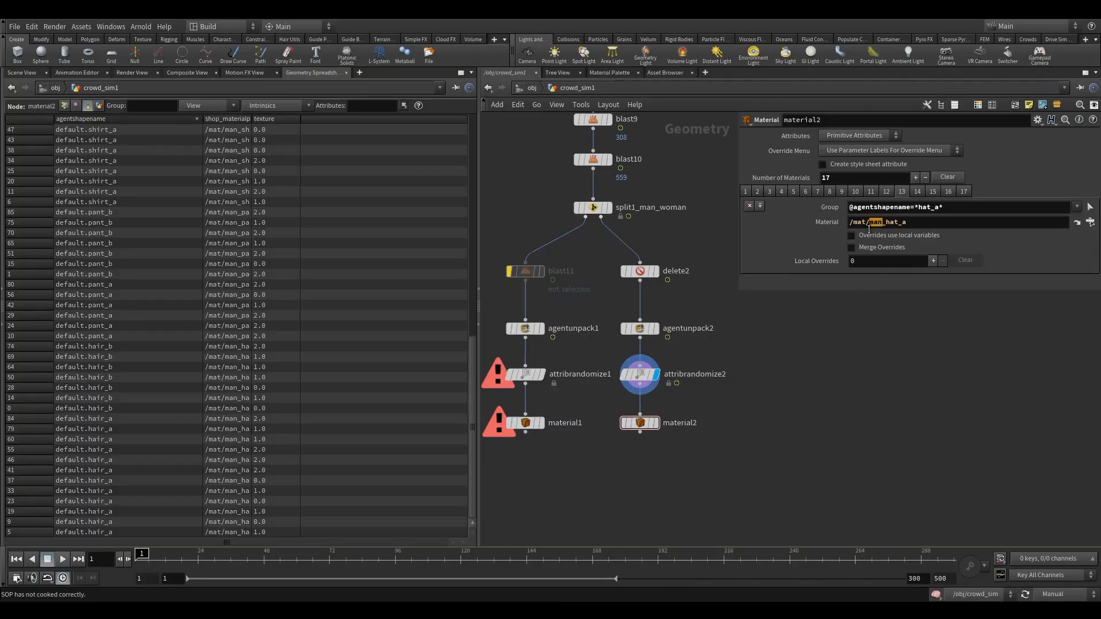
type("woman")
Replace man with woman in material2's shoe material paths, such as /mat/woman_shoe_b and /mat/woman_shoe_a.
left_click(917, 191)
left_click_drag(883, 224, 869, 227)
type("woman")
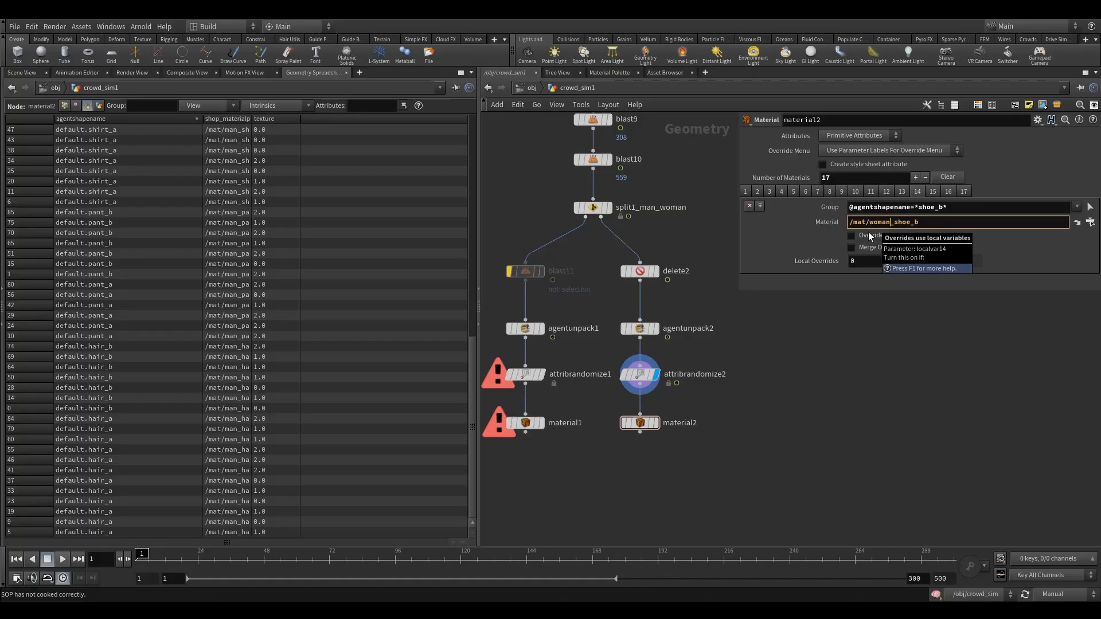
left_click(932, 192)
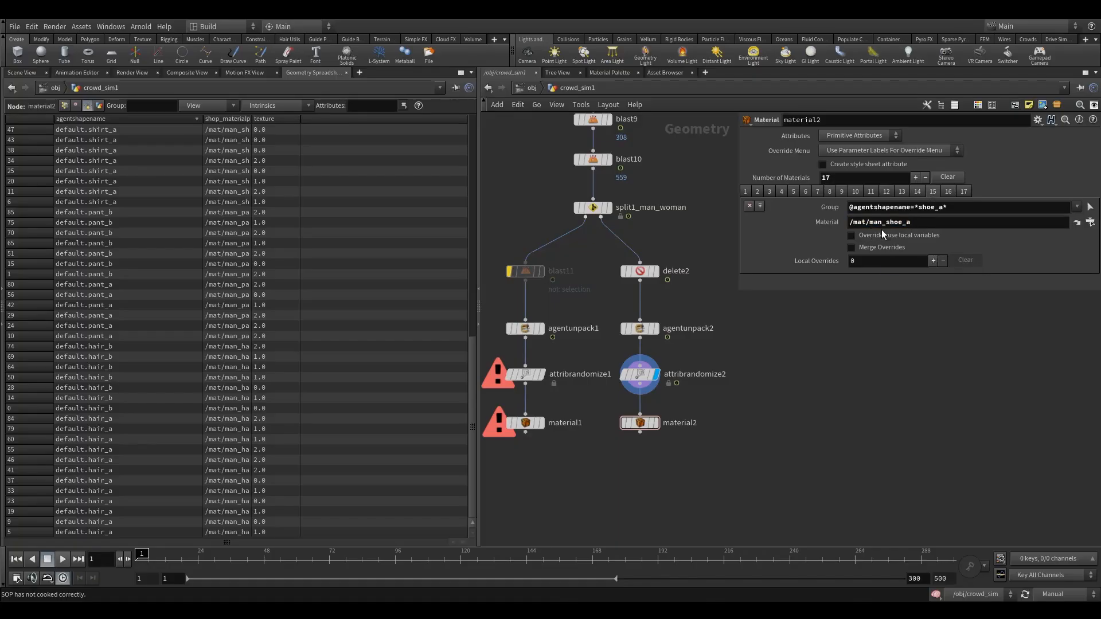
left_click_drag(882, 227, 870, 230)
type("woman")
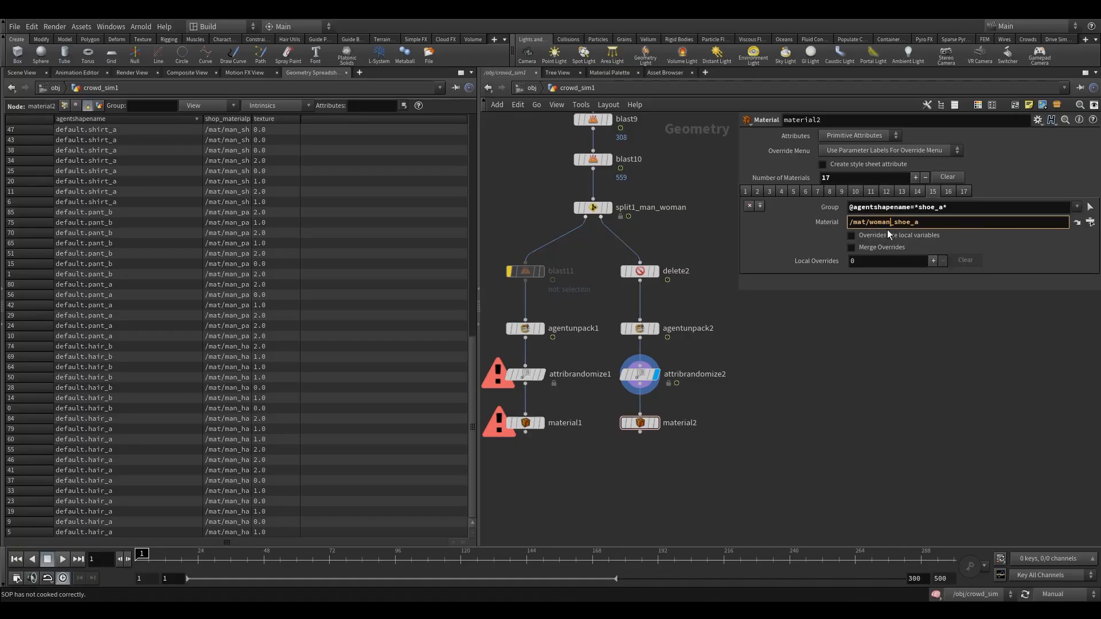
left_click(948, 191)
left_click_drag(880, 228, 869, 230)
type("woman")
Set material2's last material path to /mat/woman_body.
left_click(960, 193)
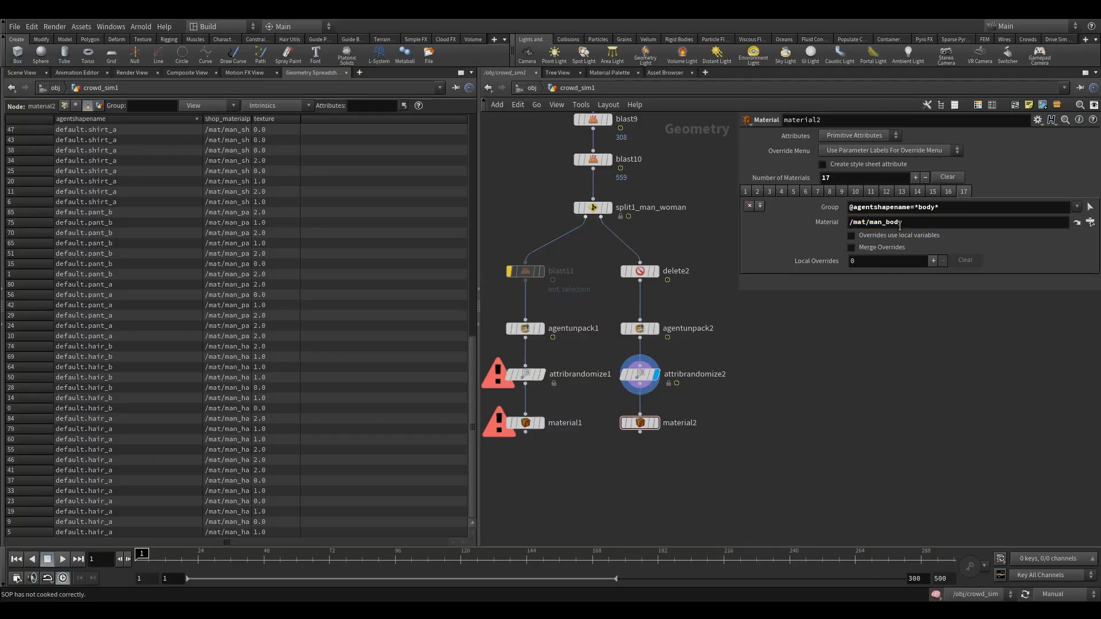
left_click_drag(883, 226, 869, 227)
type("woman")
Display the material2 node and open its node info to check the material assignments.
left_click(637, 374)
left_click(655, 423)
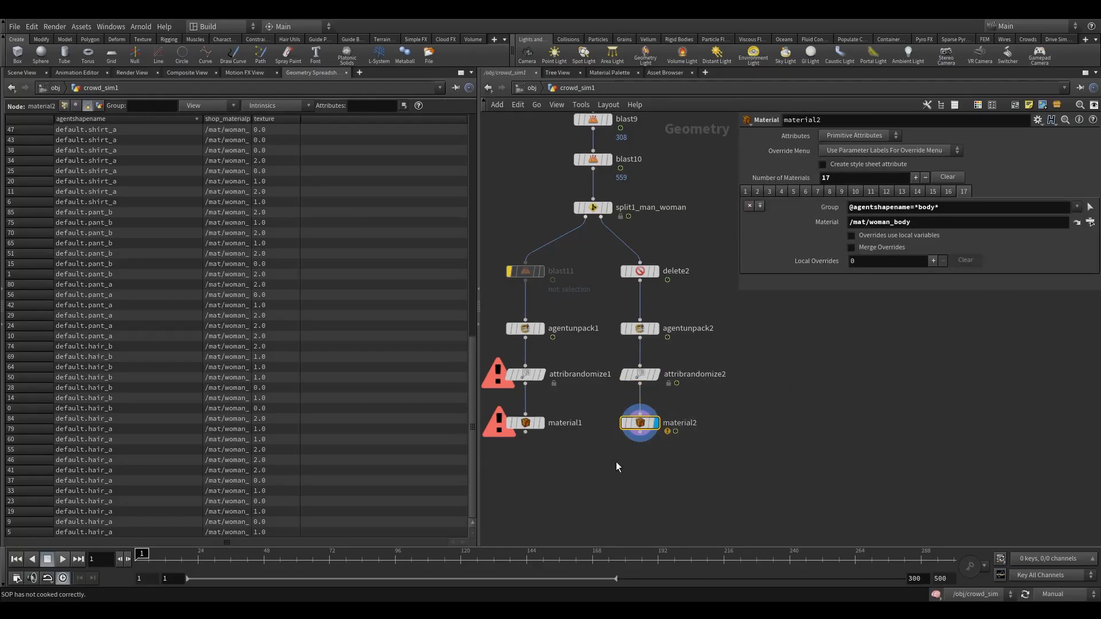
middle_click(638, 420)
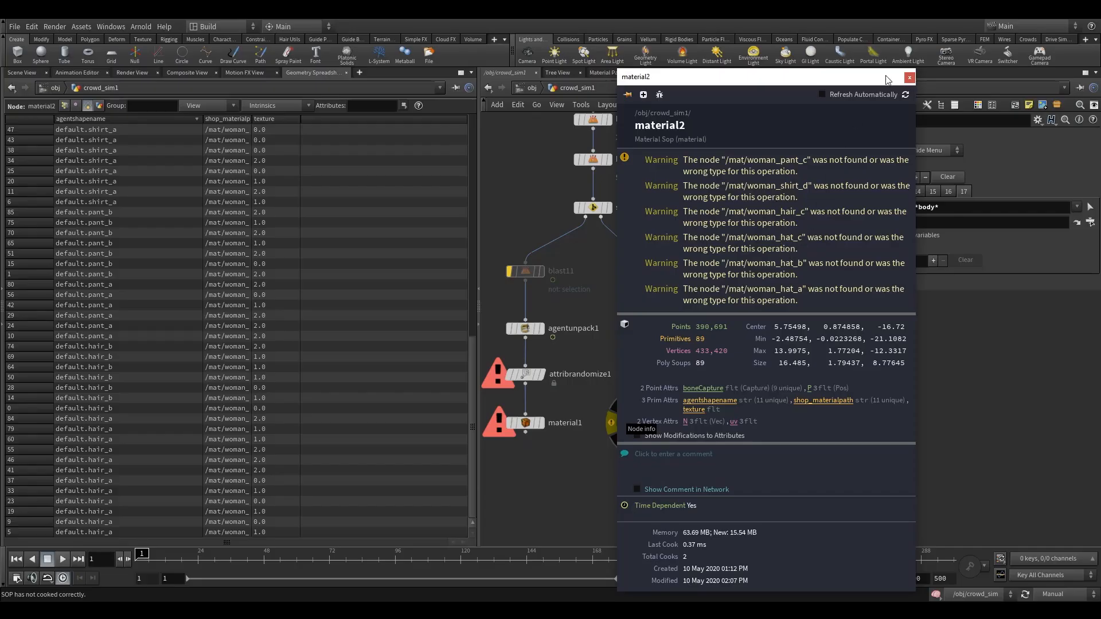
Close material2's node info window and leave the network view unchanged.
left_click(909, 78)
left_click_drag(692, 375, 729, 398)
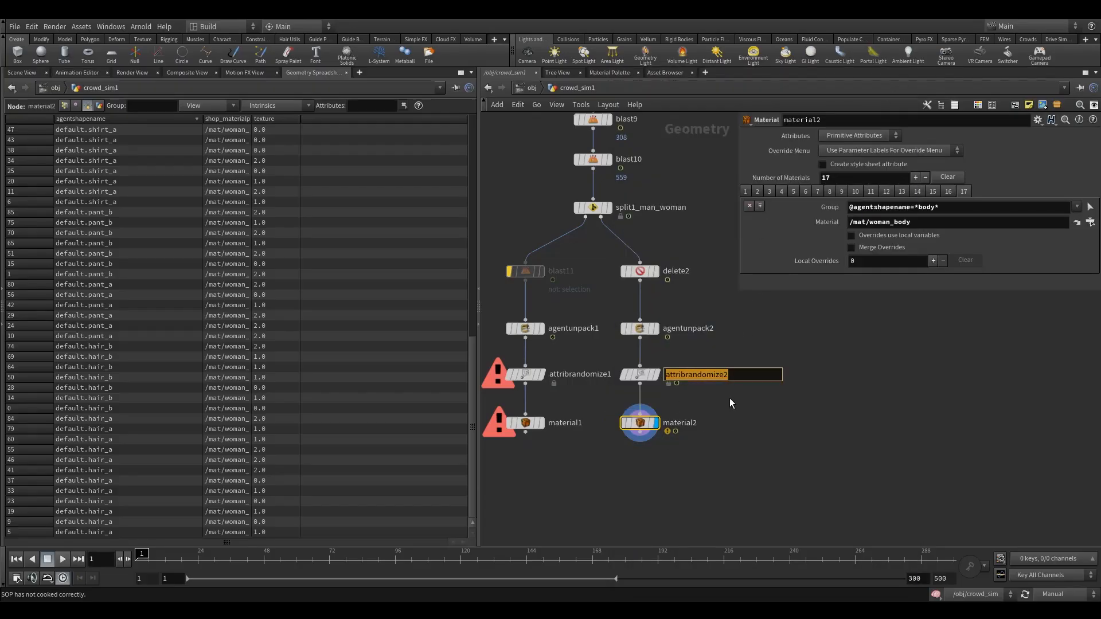
key("Escape")
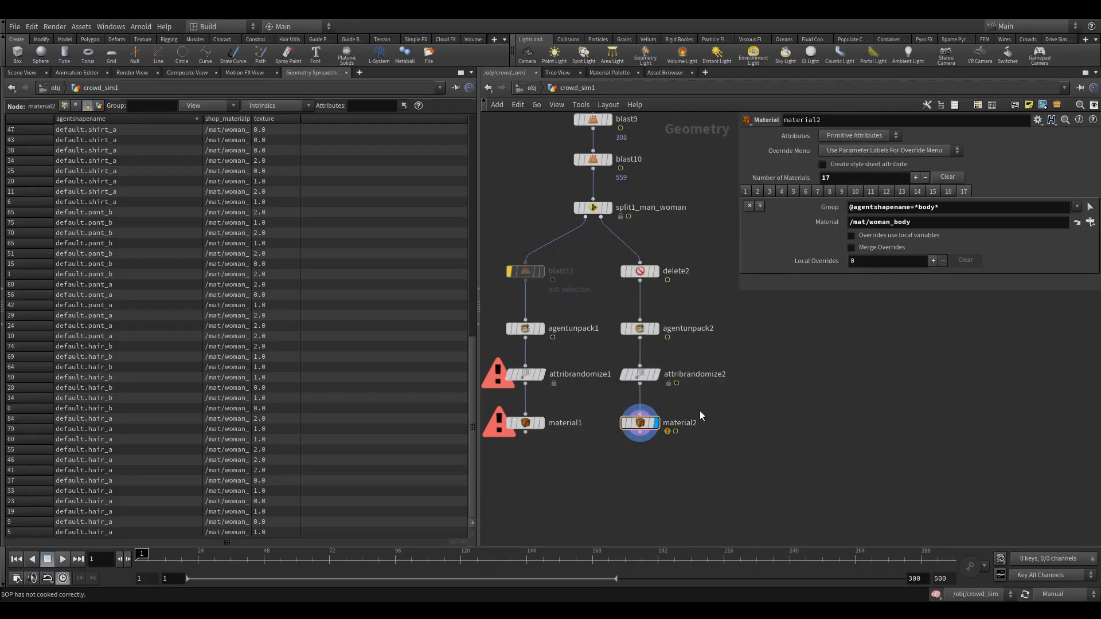
Switch to the render view and start an IPR render of the crowd, framing the whole image.
left_click(125, 72)
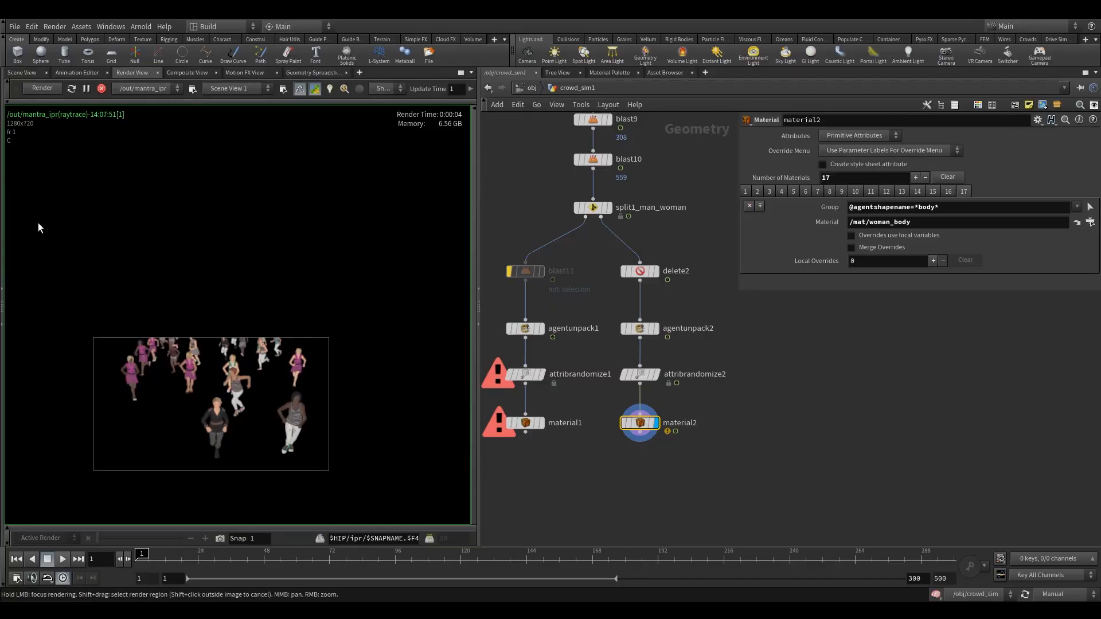
left_click(44, 87)
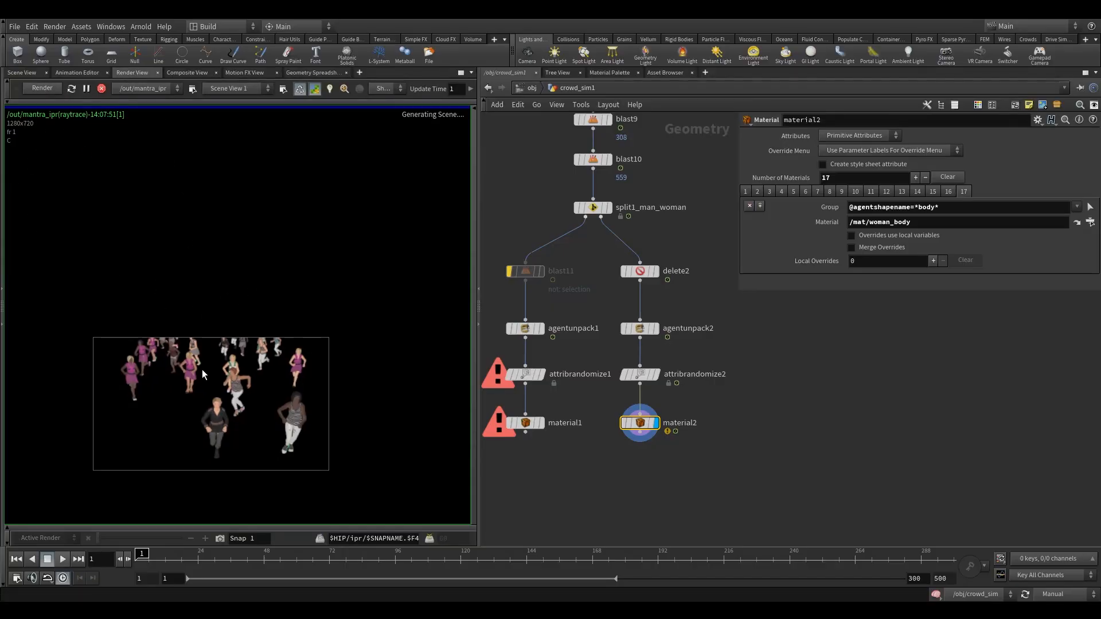
middle_click_drag(224, 413, 243, 392)
key("h")
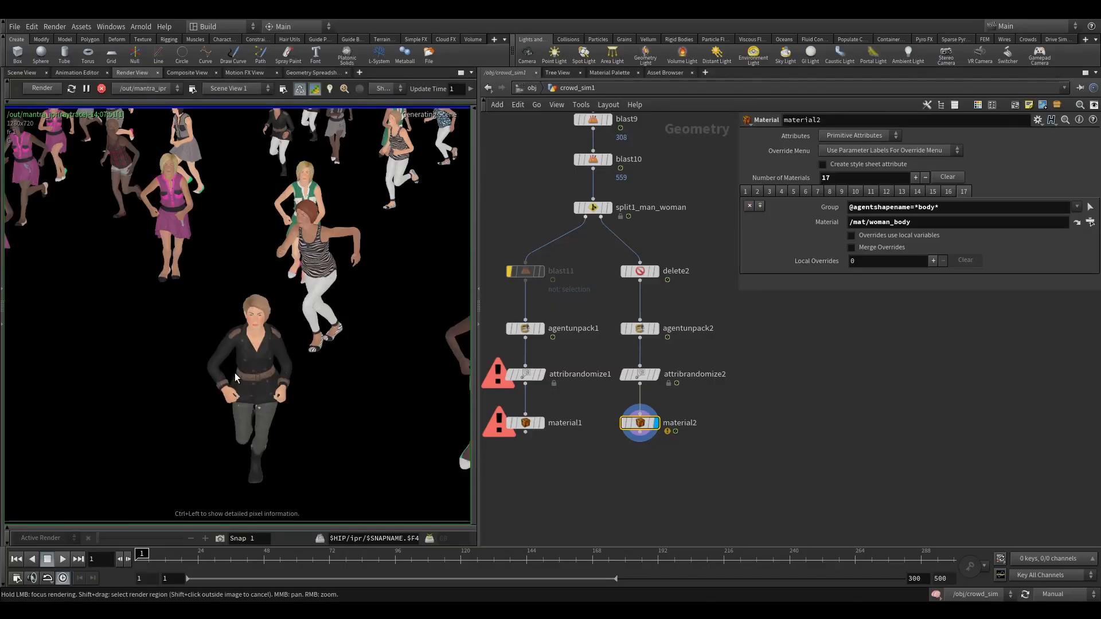
Zoom and pan around the rendered crowd to inspect the woman agents' materials.
middle_click_drag(335, 245, 354, 314)
scroll(287, 332, "down", 1)
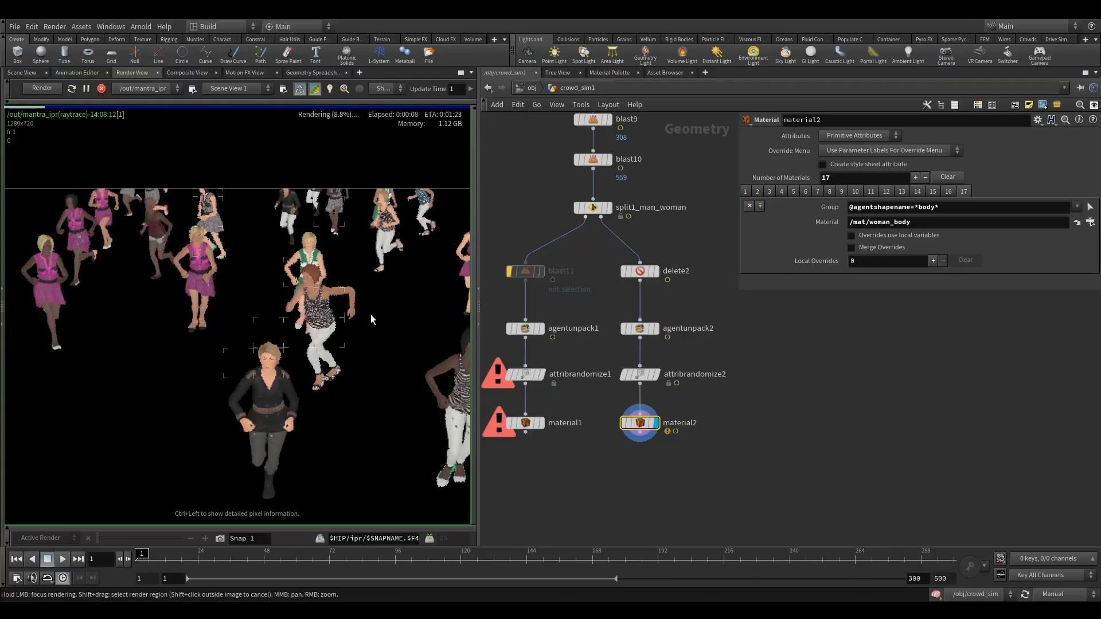
mouse_move(375, 319)
middle_mouse_down()
mouse_move(290, 312)
mouse_move(376, 321)
middle_mouse_up()
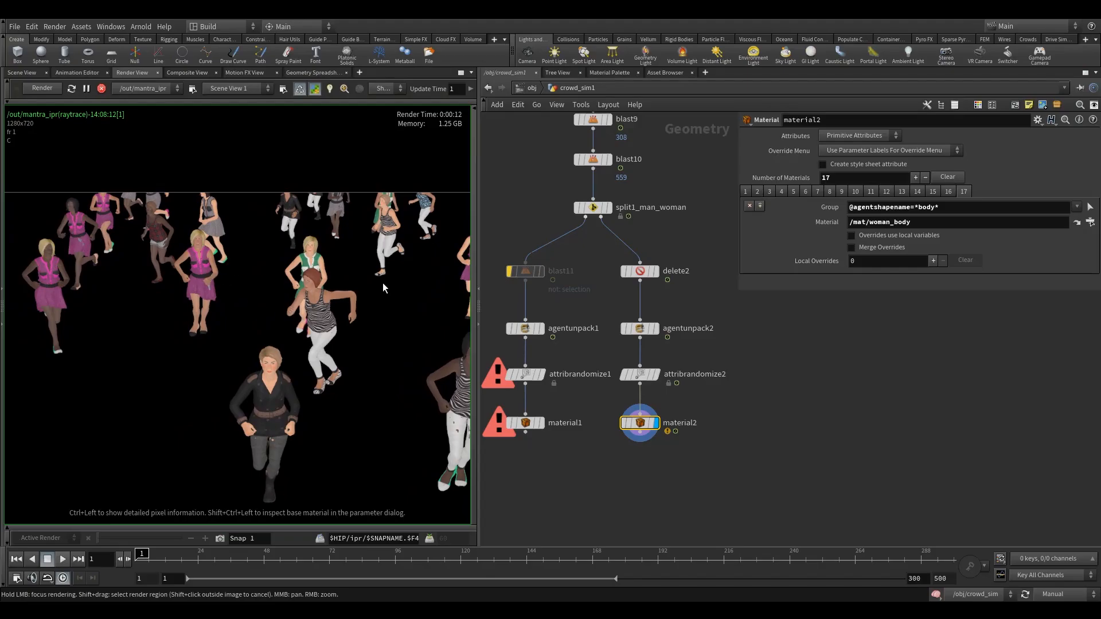
middle_click_drag(383, 283, 371, 274)
middle_click_drag(201, 277, 234, 282)
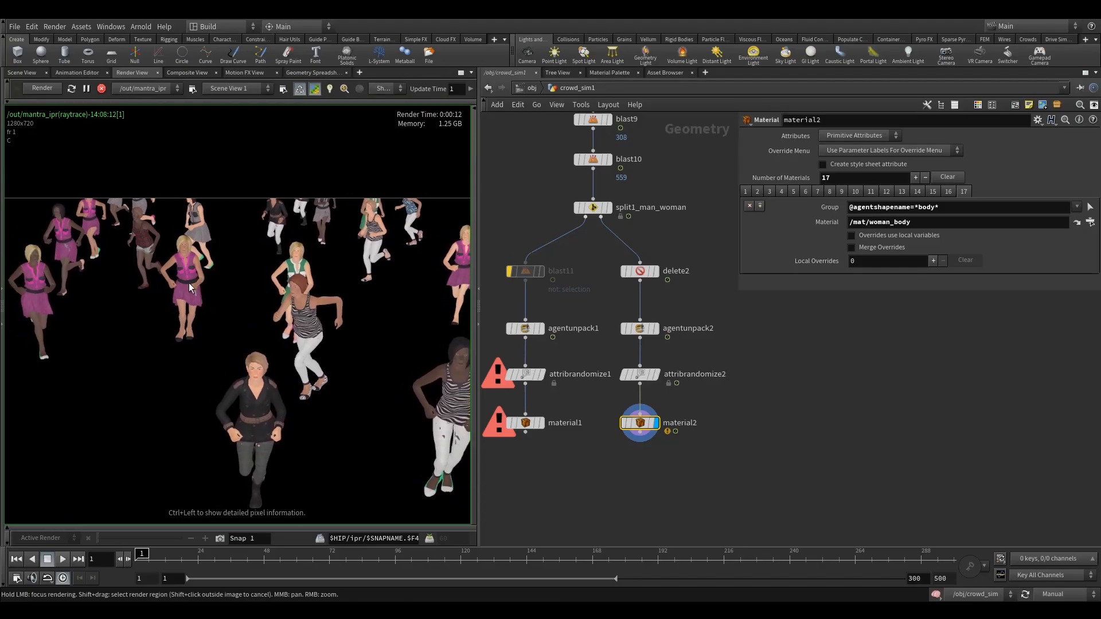
mouse_move(126, 290)
middle_mouse_down()
mouse_move(153, 299)
mouse_move(135, 301)
middle_mouse_up()
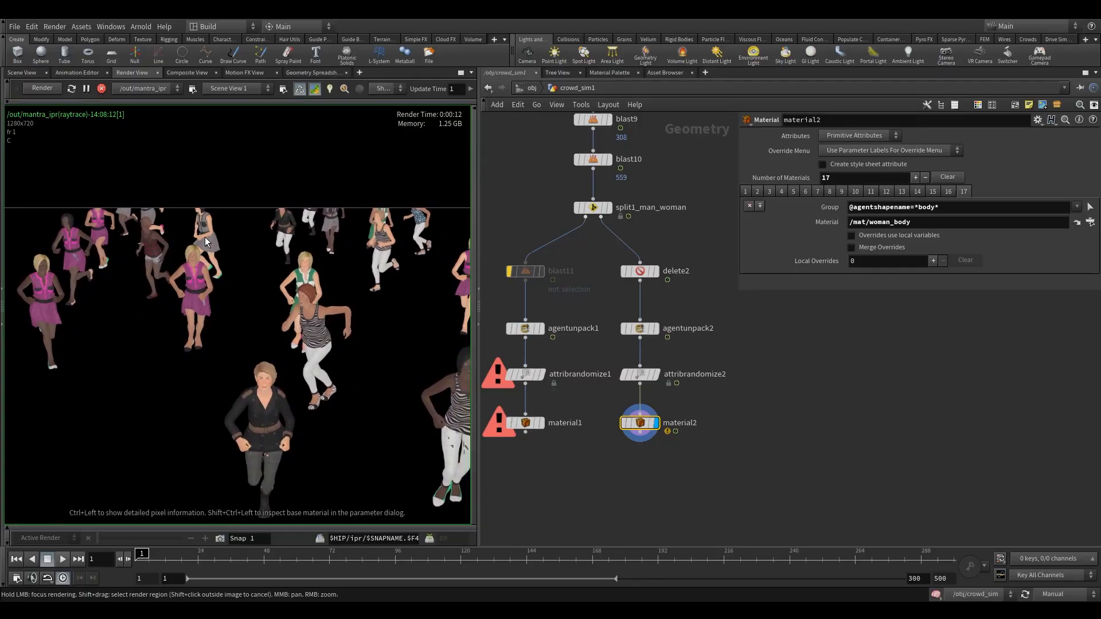
middle_click_drag(201, 260, 168, 251)
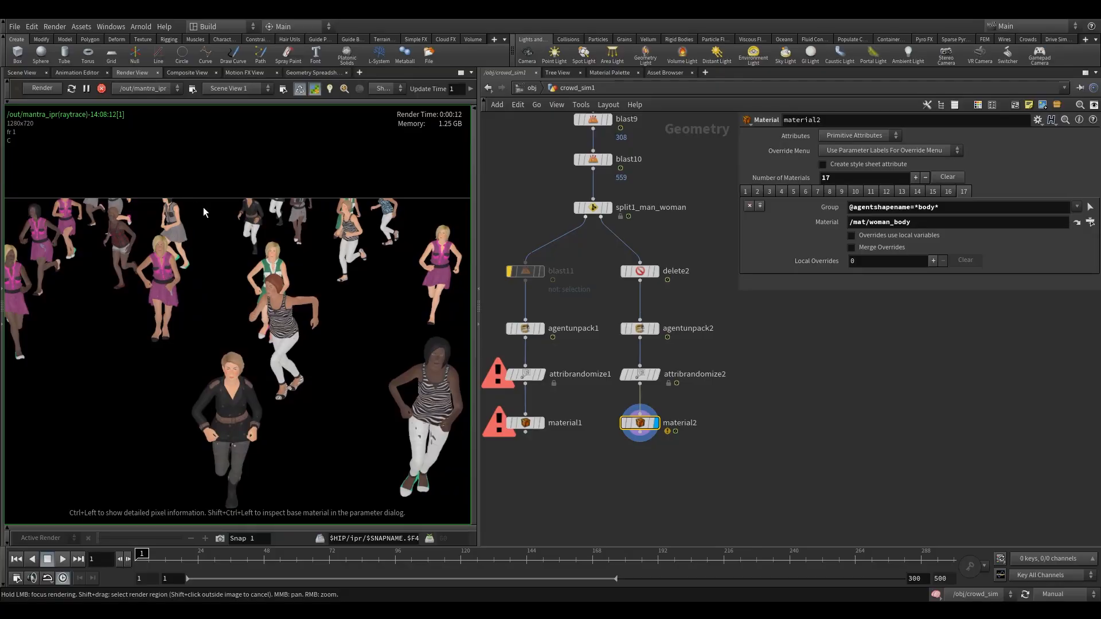
middle_click_drag(129, 310, 113, 291)
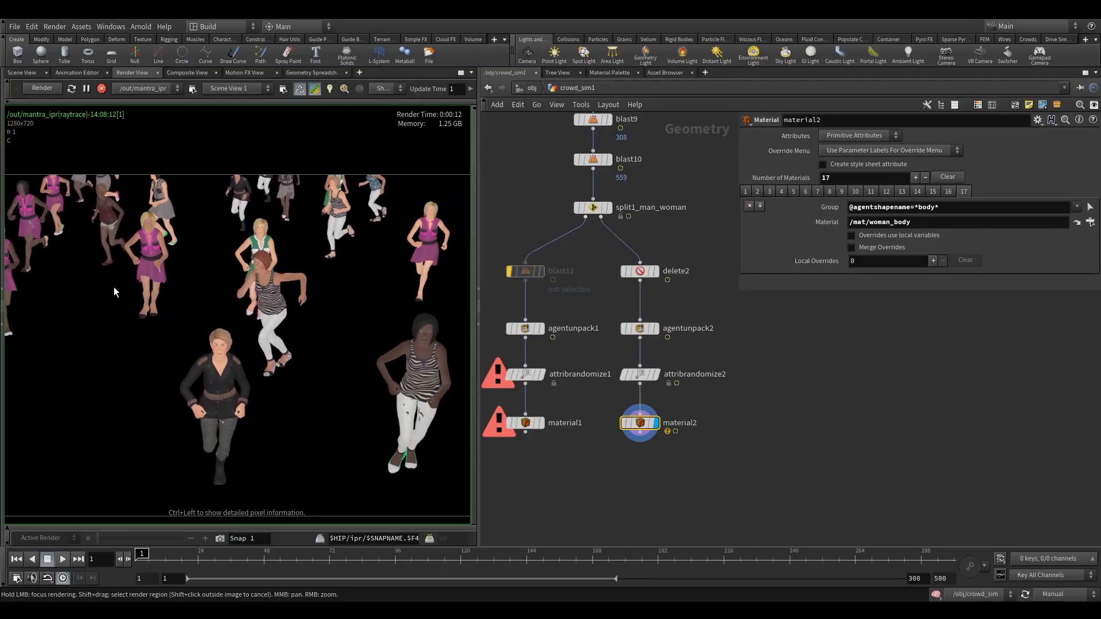
middle_click_drag(299, 329, 252, 320)
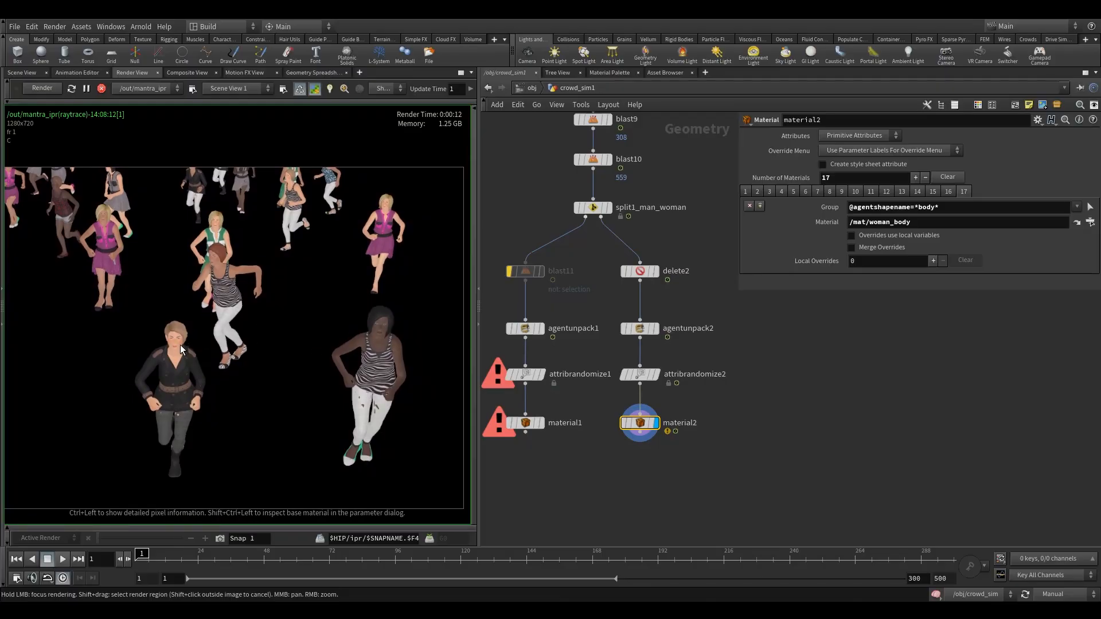
middle_click_drag(363, 412, 387, 384)
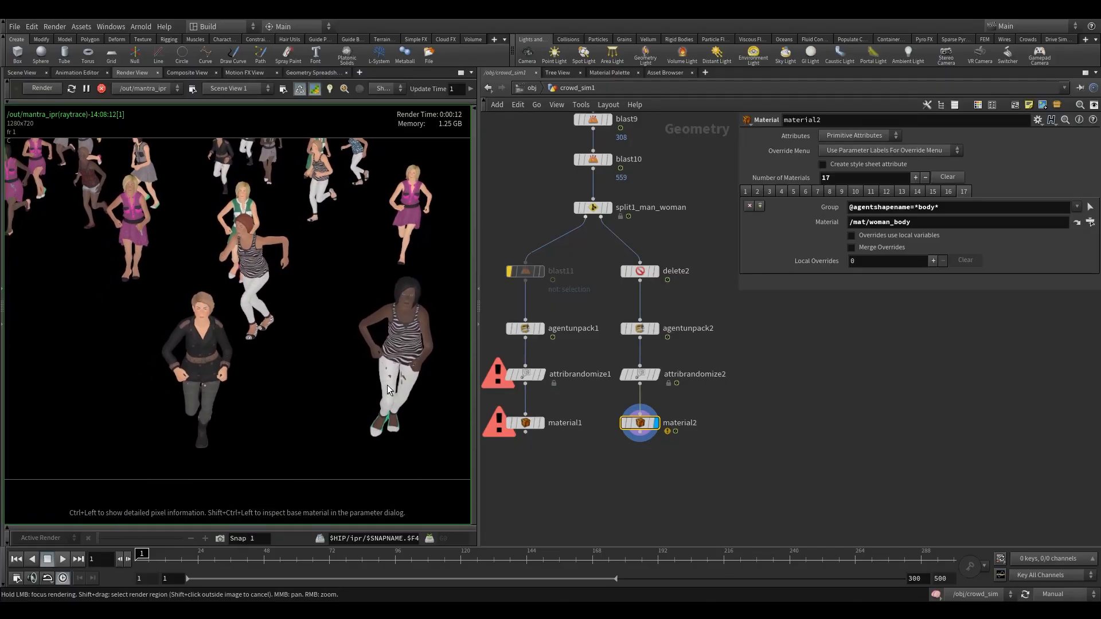
middle_click_drag(222, 406, 326, 467)
middle_click_drag(236, 377, 184, 344)
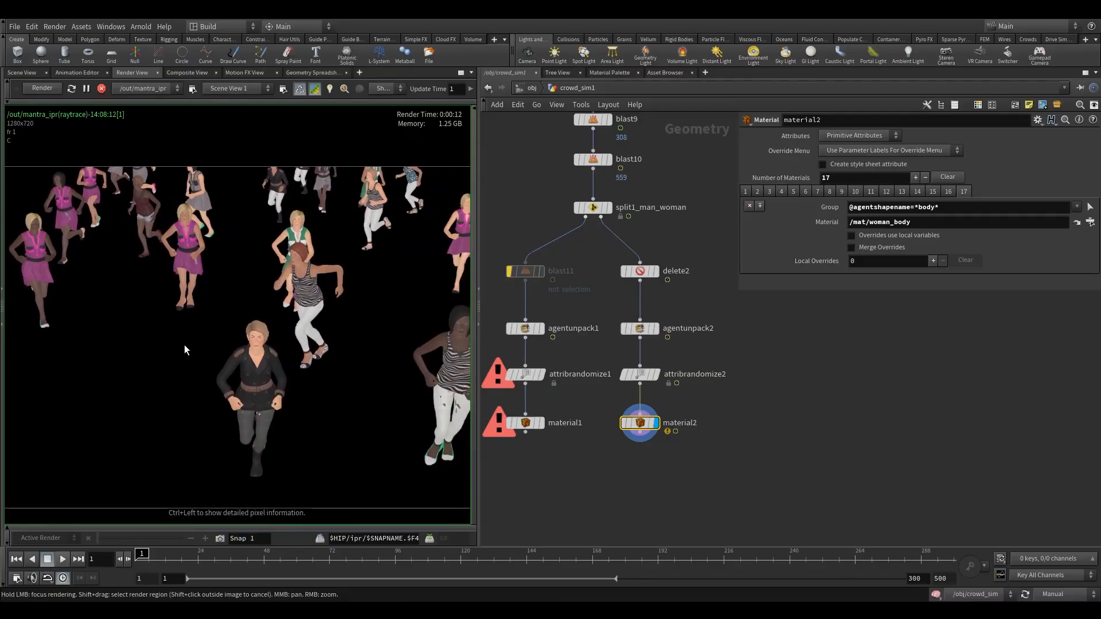